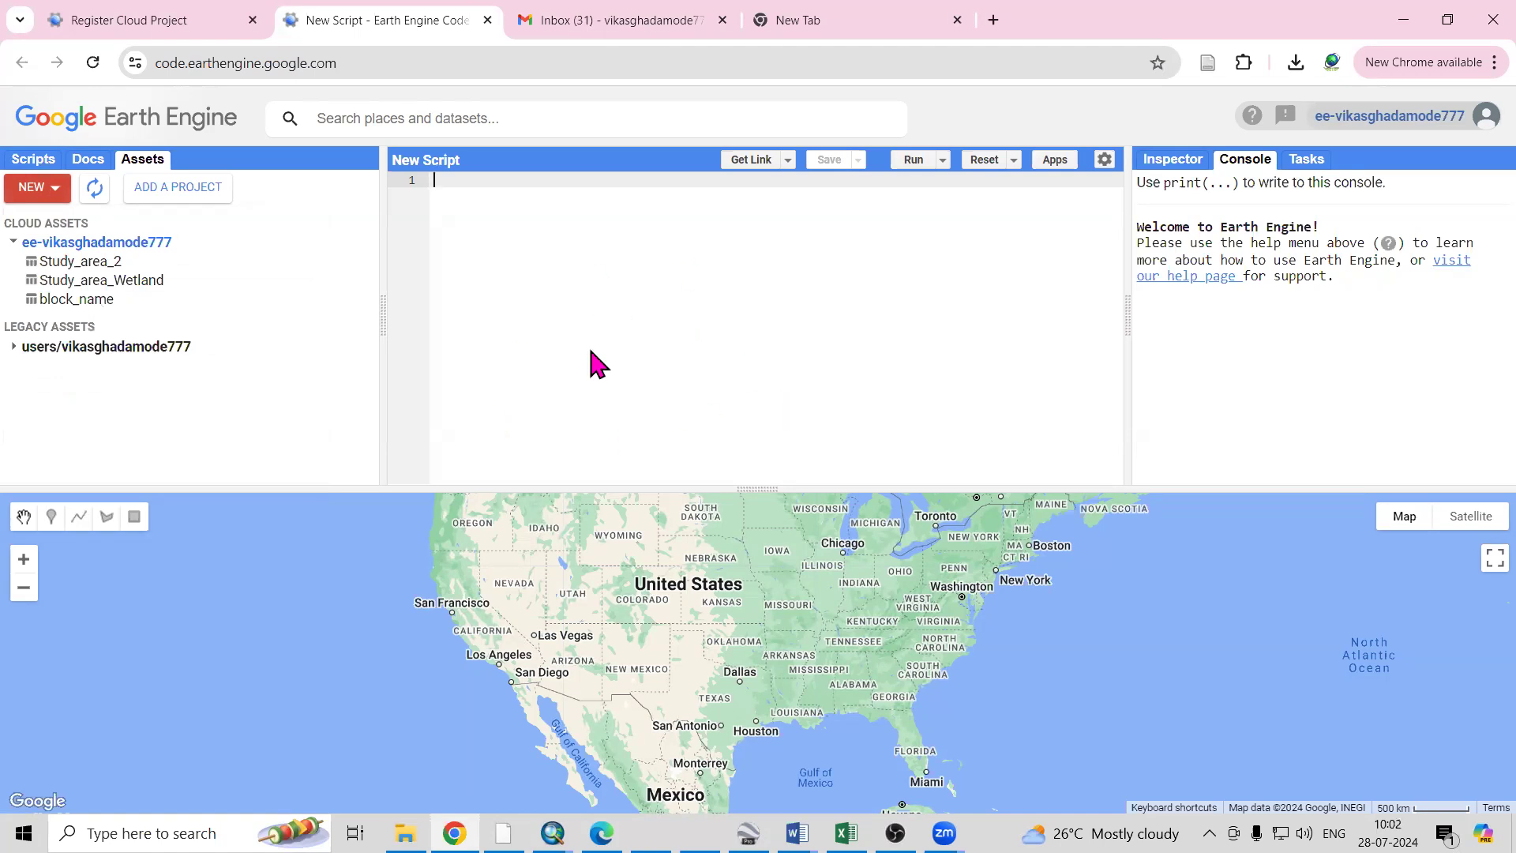
# List the GeoTIFF, shapefile and CSV upload options, zoom the map to India, then switch to ArcMap
pyautogui.click(36, 188)
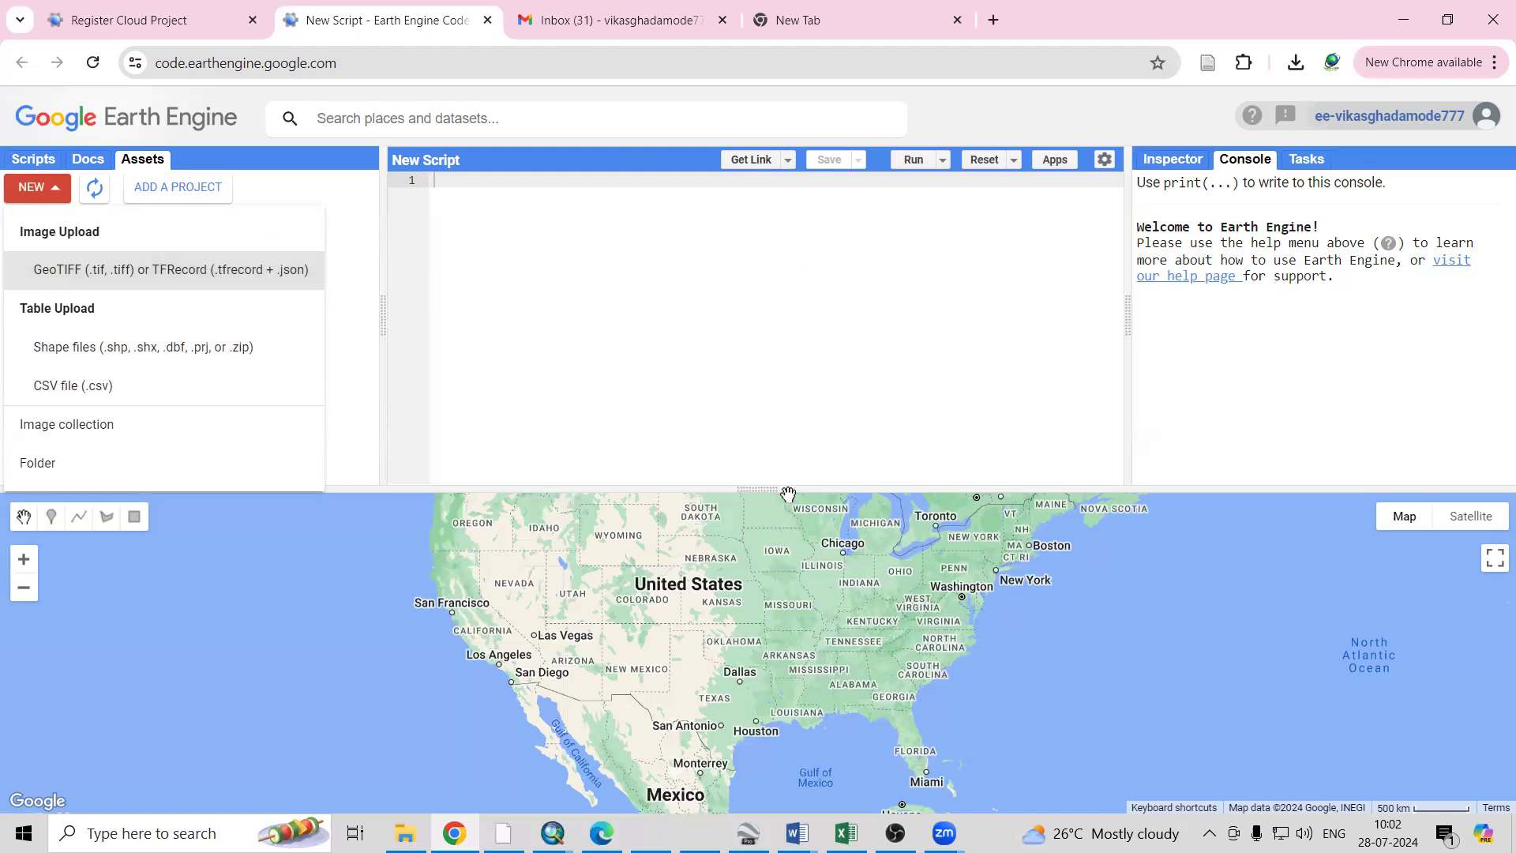
pyautogui.moveTo(754, 490); pyautogui.dragTo(711, 302)
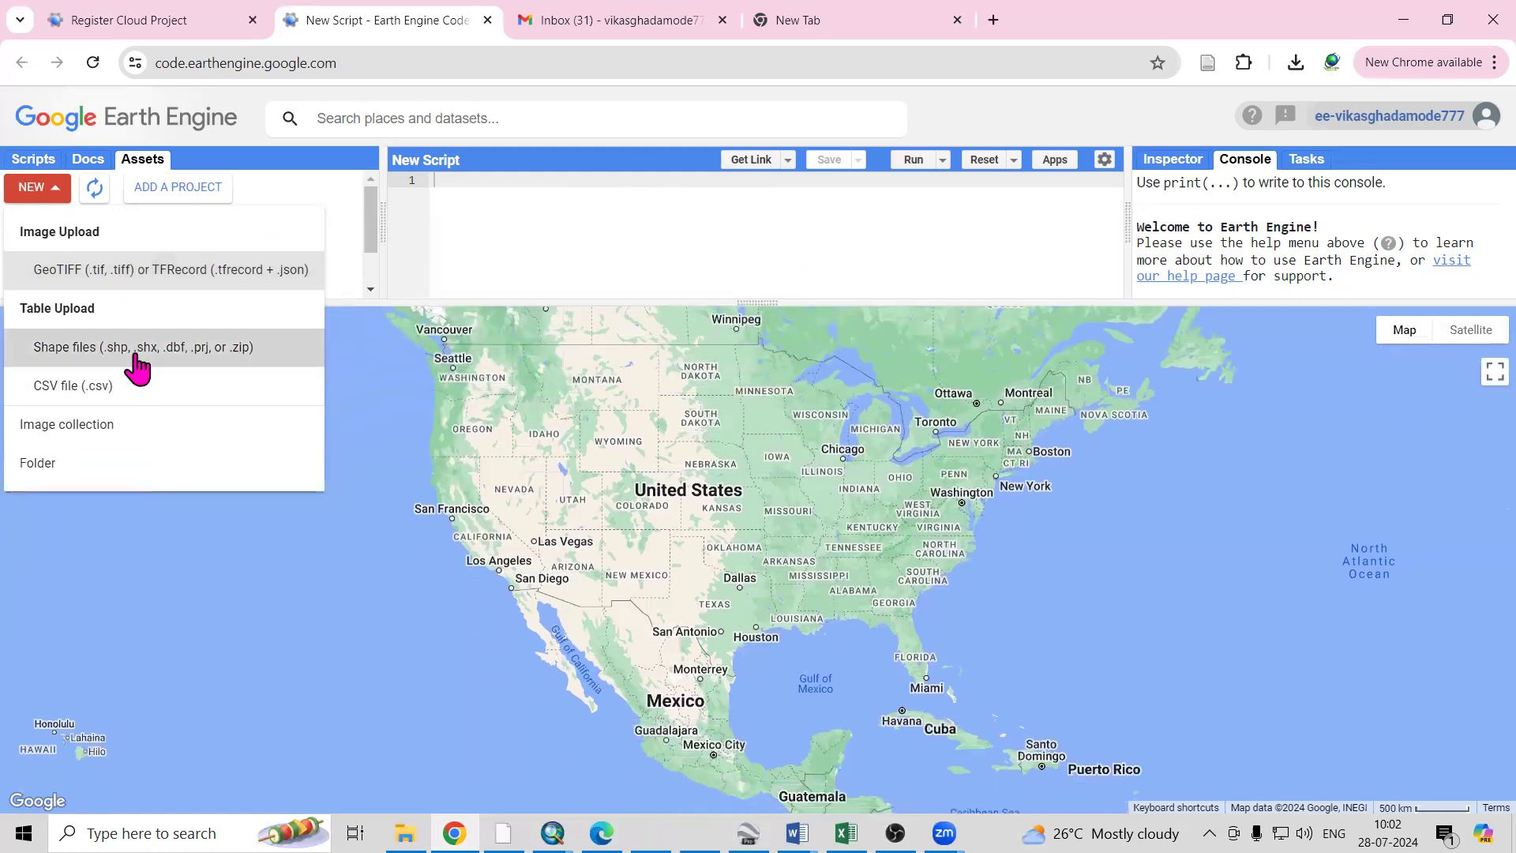
pyautogui.scroll(-2, 592, 552)
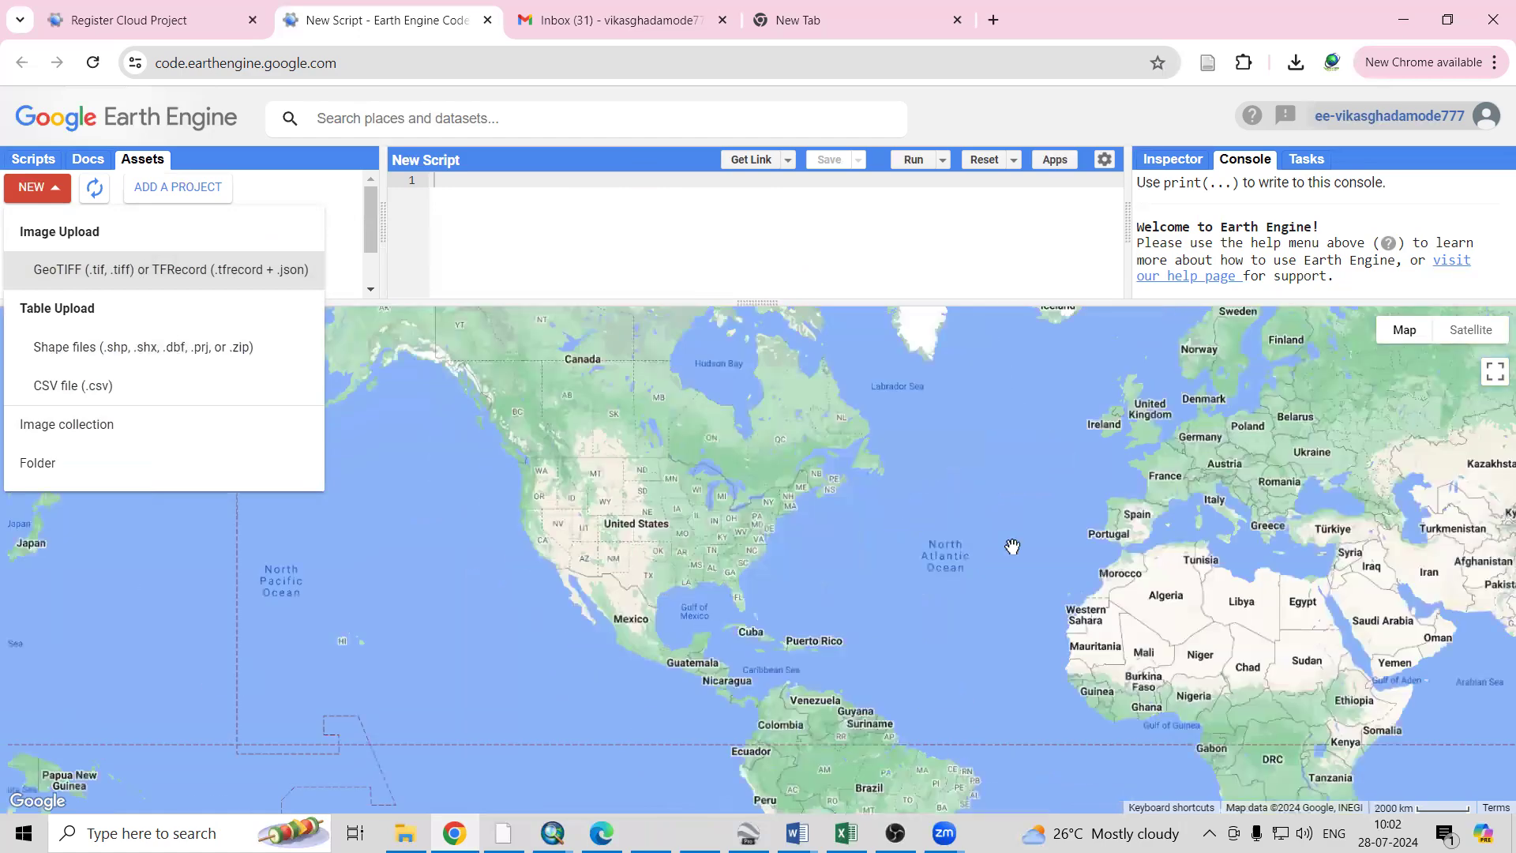
pyautogui.scroll(-1, 1014, 546)
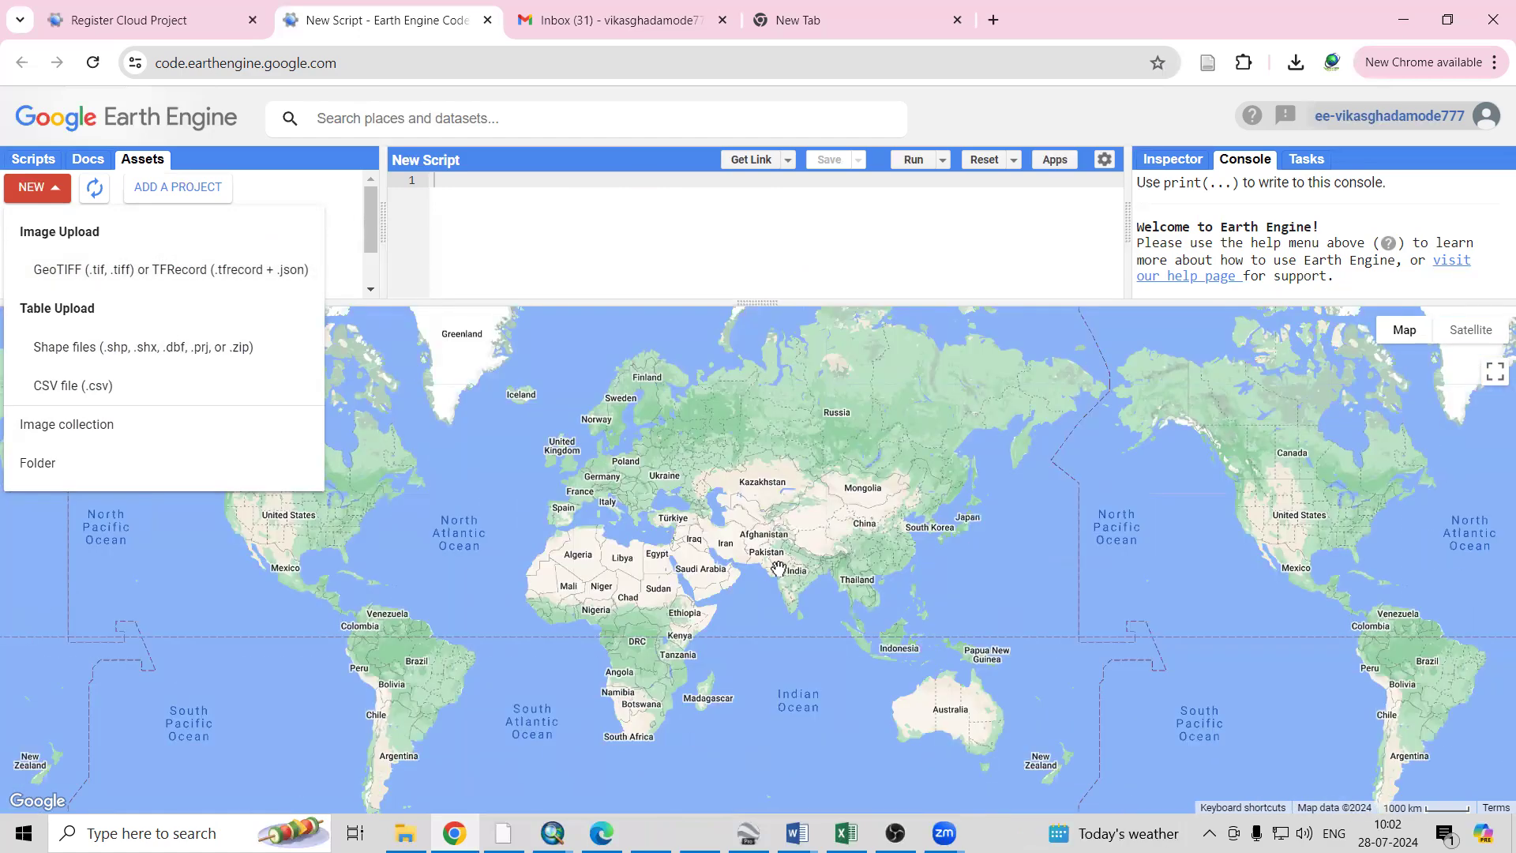
pyautogui.scroll(1, 779, 567)
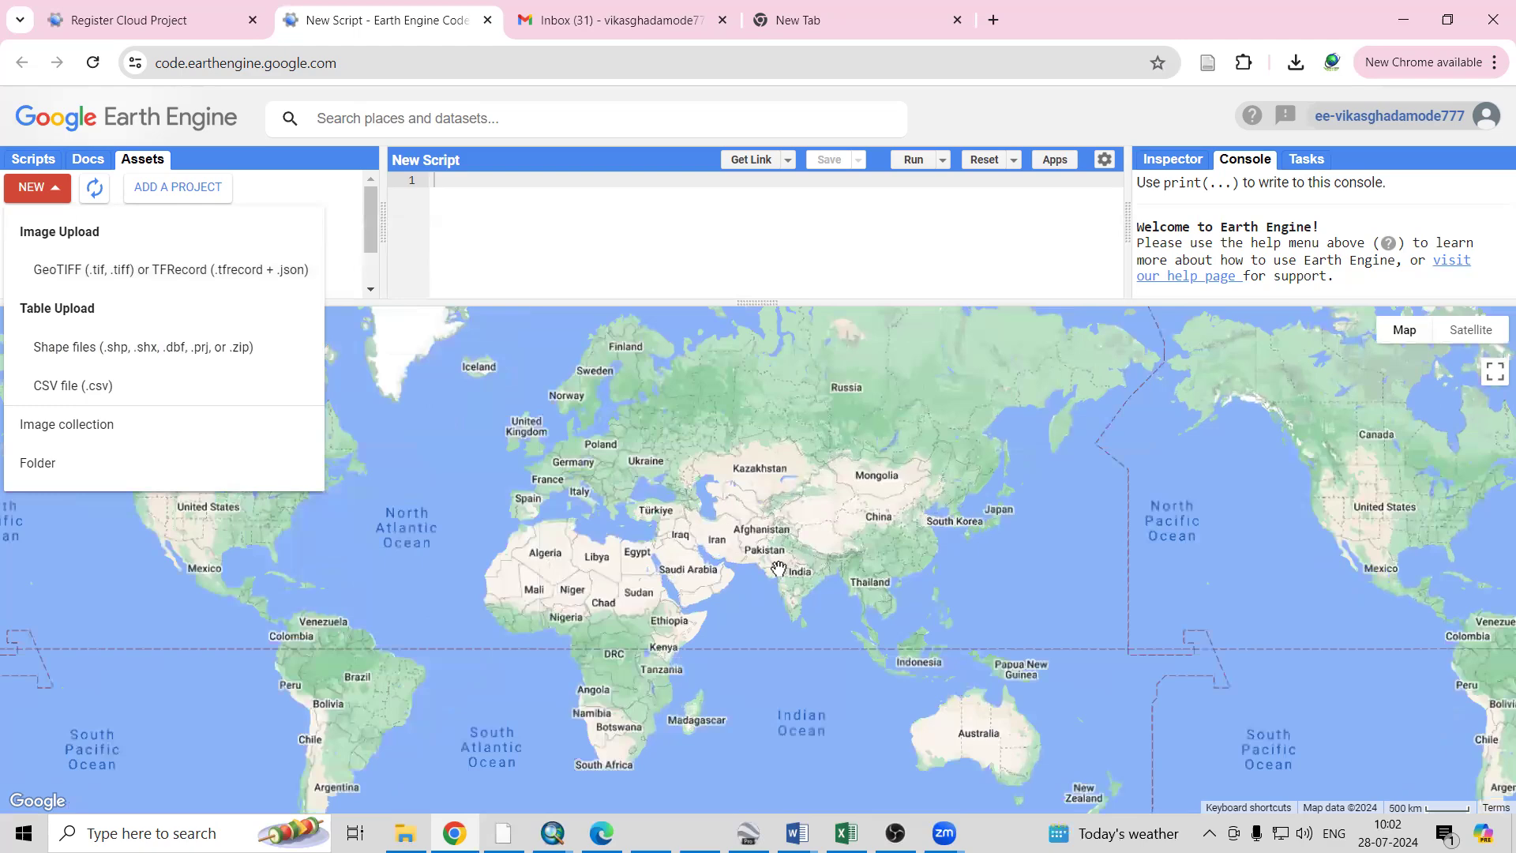
pyautogui.scroll(1, 778, 567)
pyautogui.scroll(1, 778, 567)
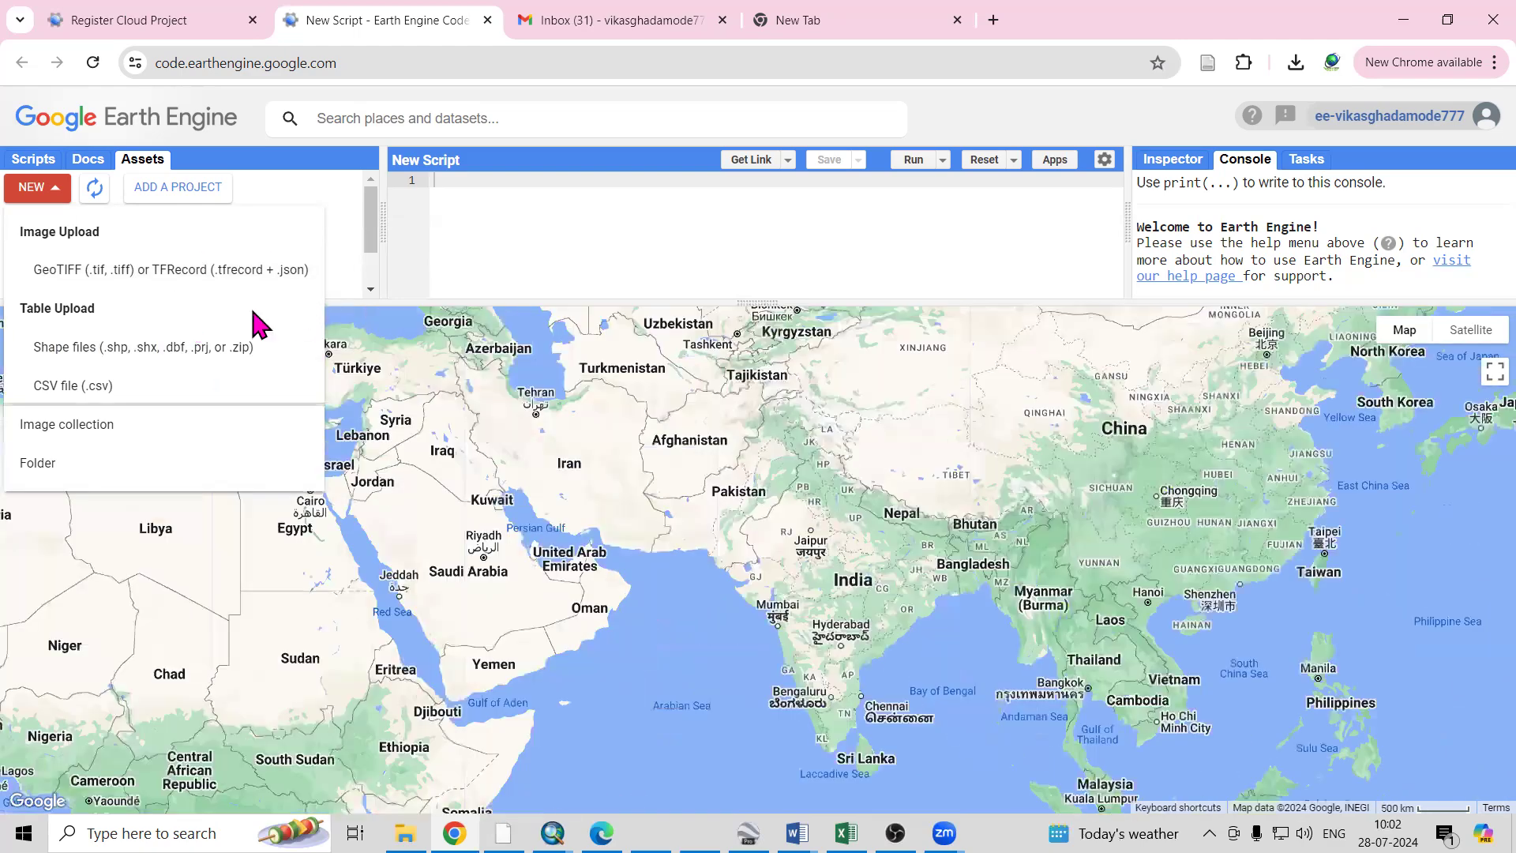
pyautogui.moveTo(553, 833)
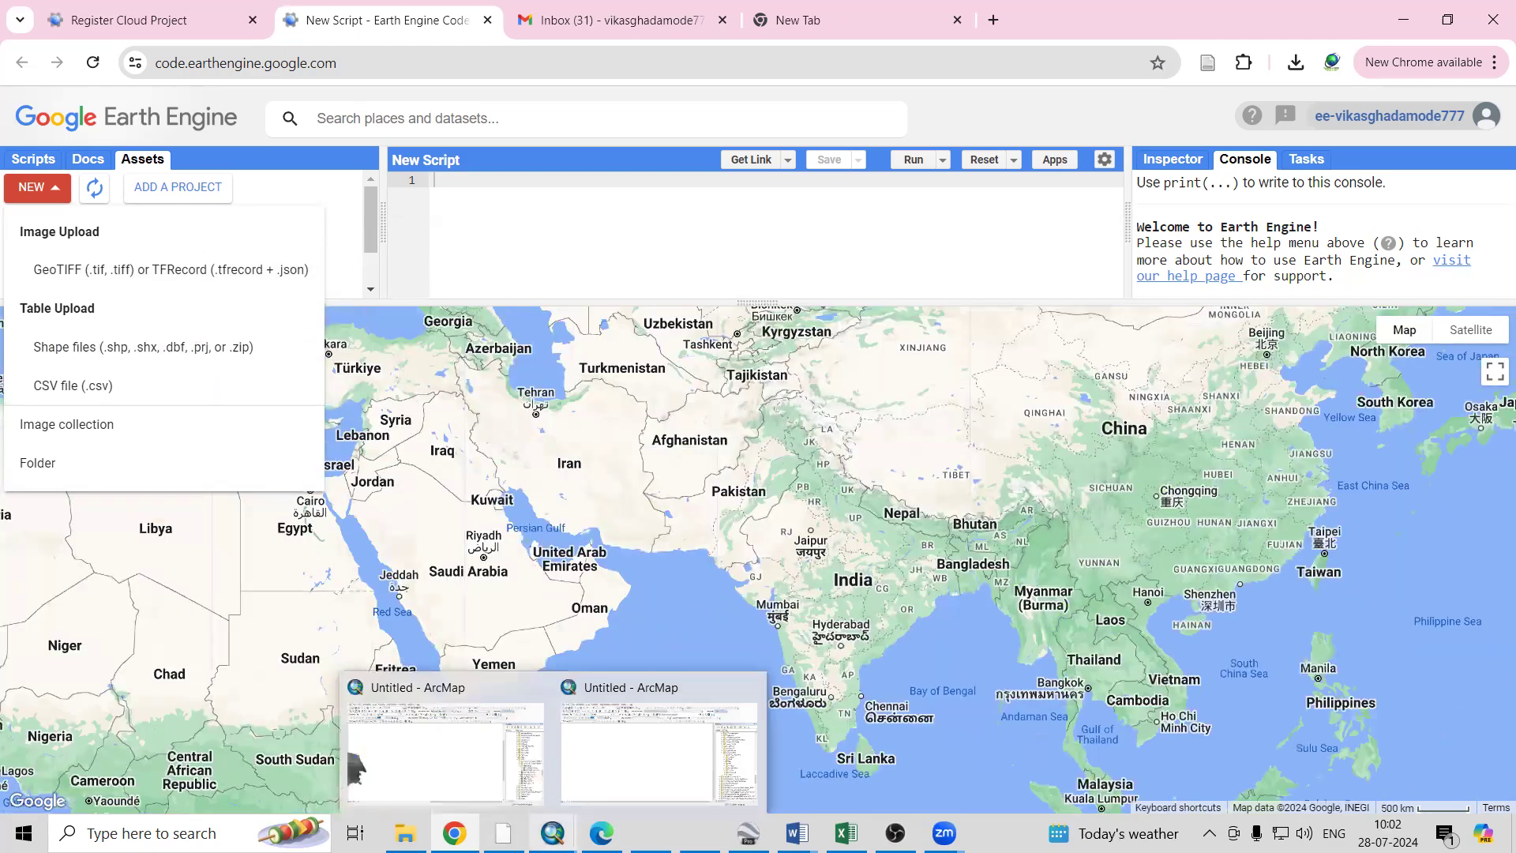
pyautogui.click(638, 770)
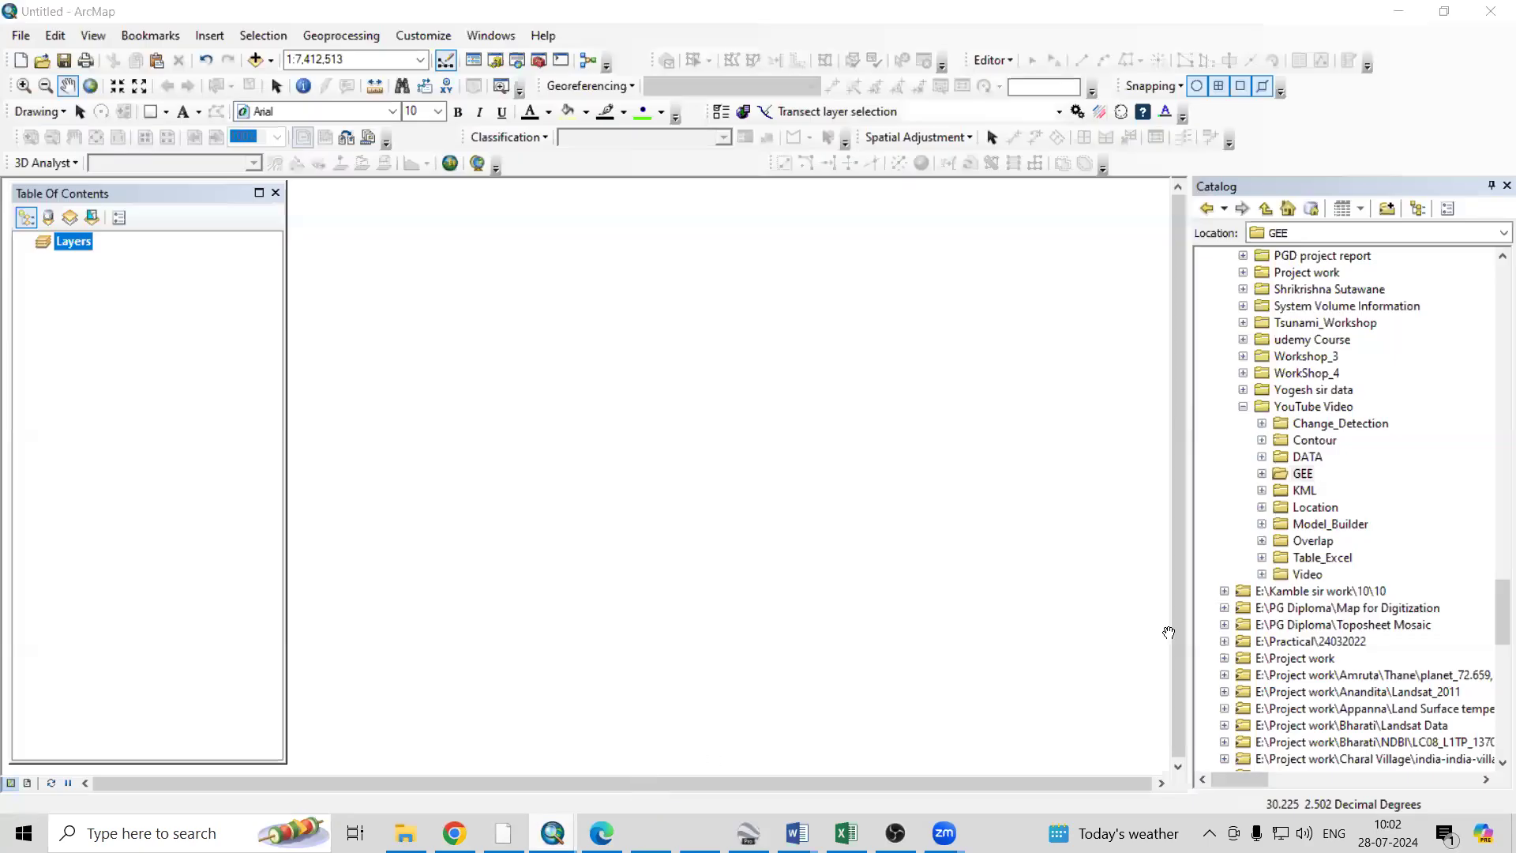
# Add the Map_LULC.tif land-cover raster from the GEE folder to the ArcMap map
pyautogui.click(1262, 473)
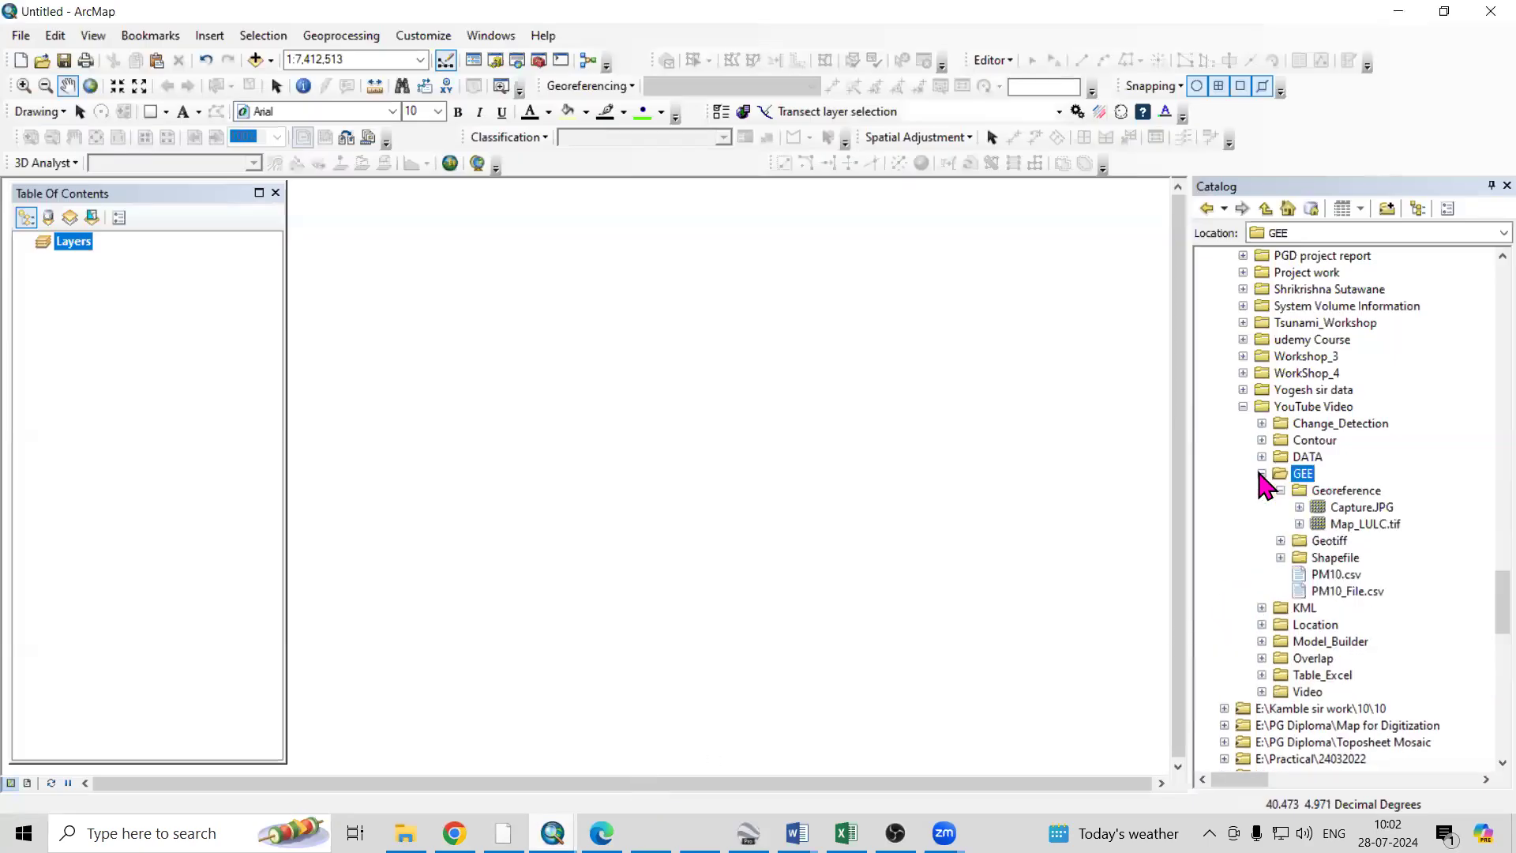
pyautogui.click(1357, 524)
pyautogui.moveTo(1364, 525); pyautogui.dragTo(907, 525)
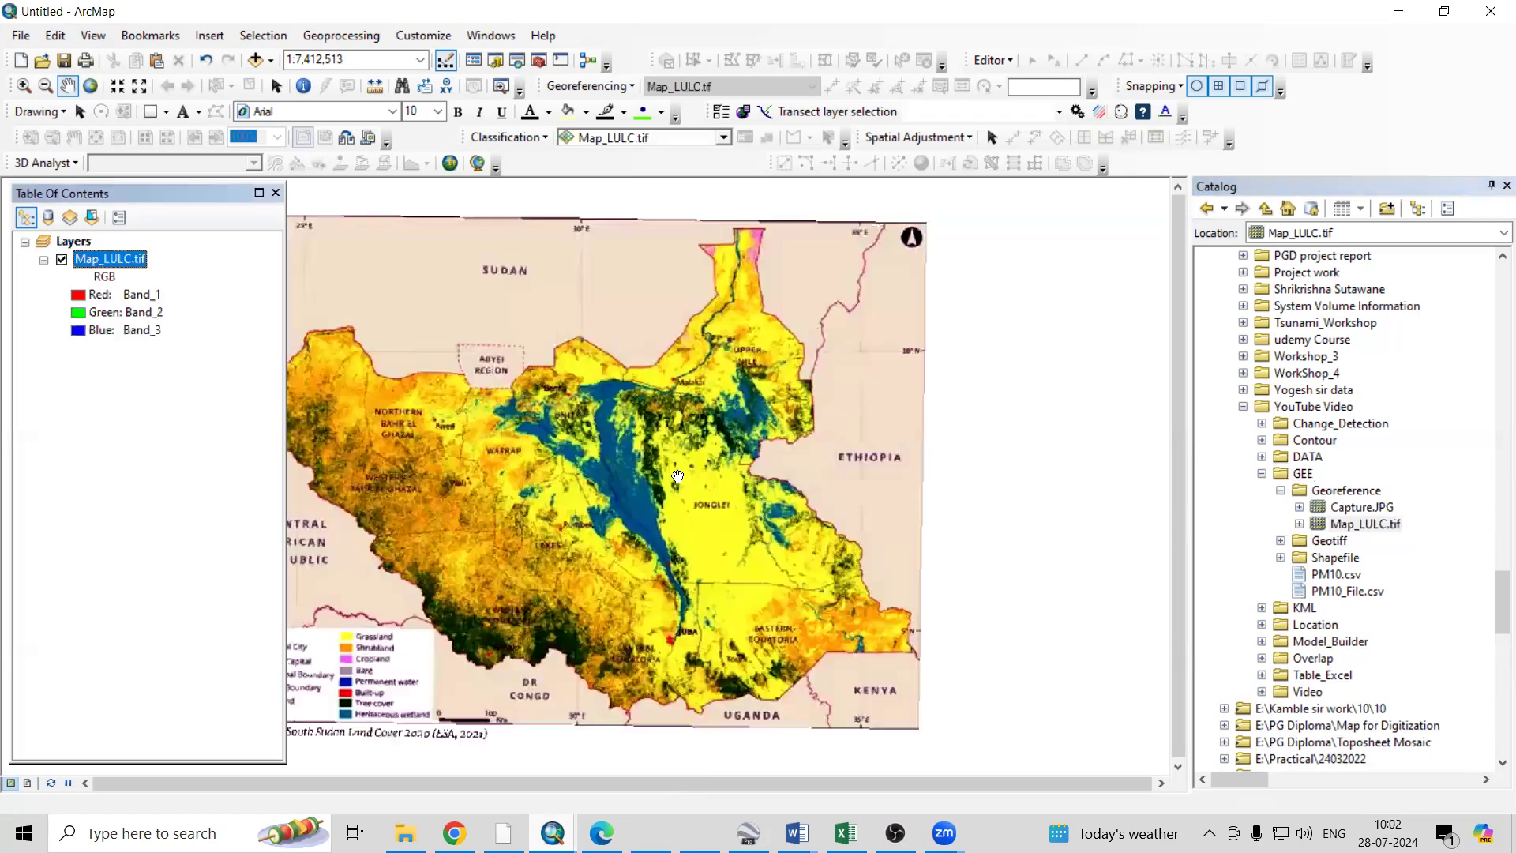
pyautogui.moveTo(637, 576); pyautogui.dragTo(653, 567)
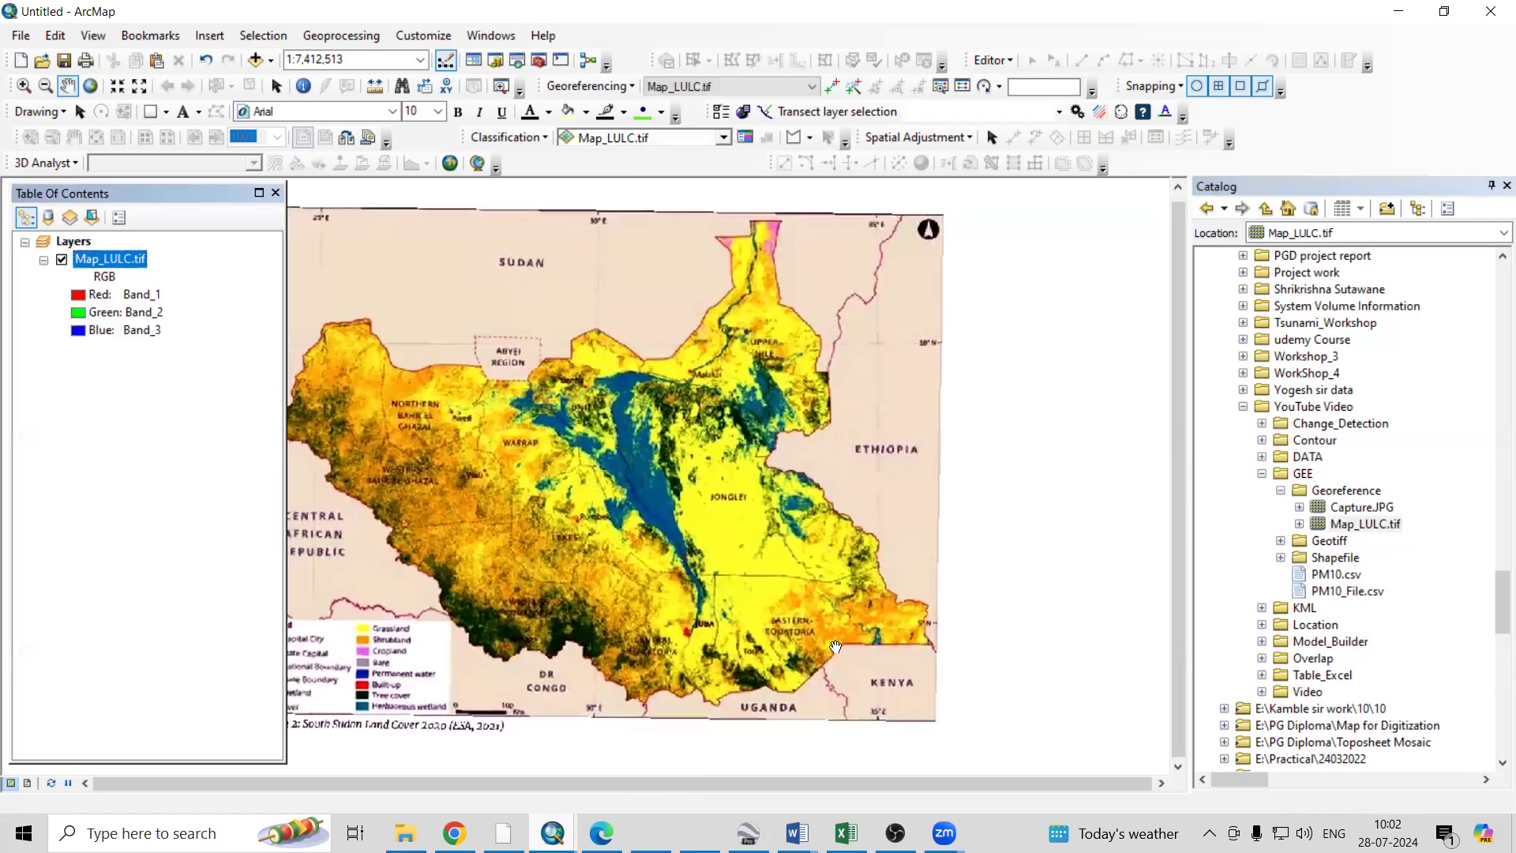
# Add the Rajasthan_District shapefile above the raster and zoom to its extent
pyautogui.click(1280, 558)
pyautogui.click(1413, 576)
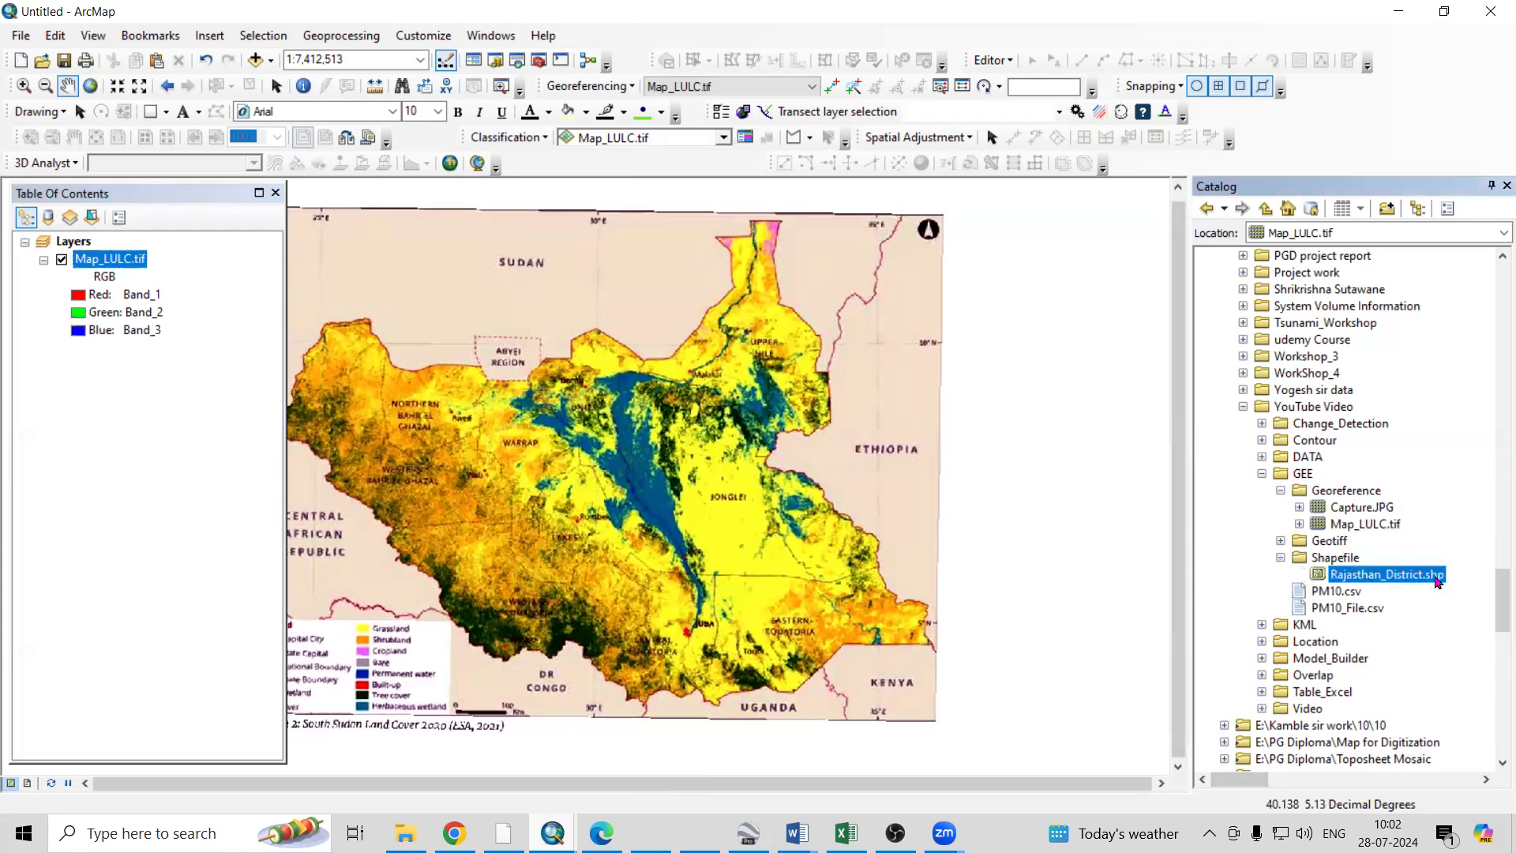
pyautogui.moveTo(1412, 576); pyautogui.dragTo(91, 273)
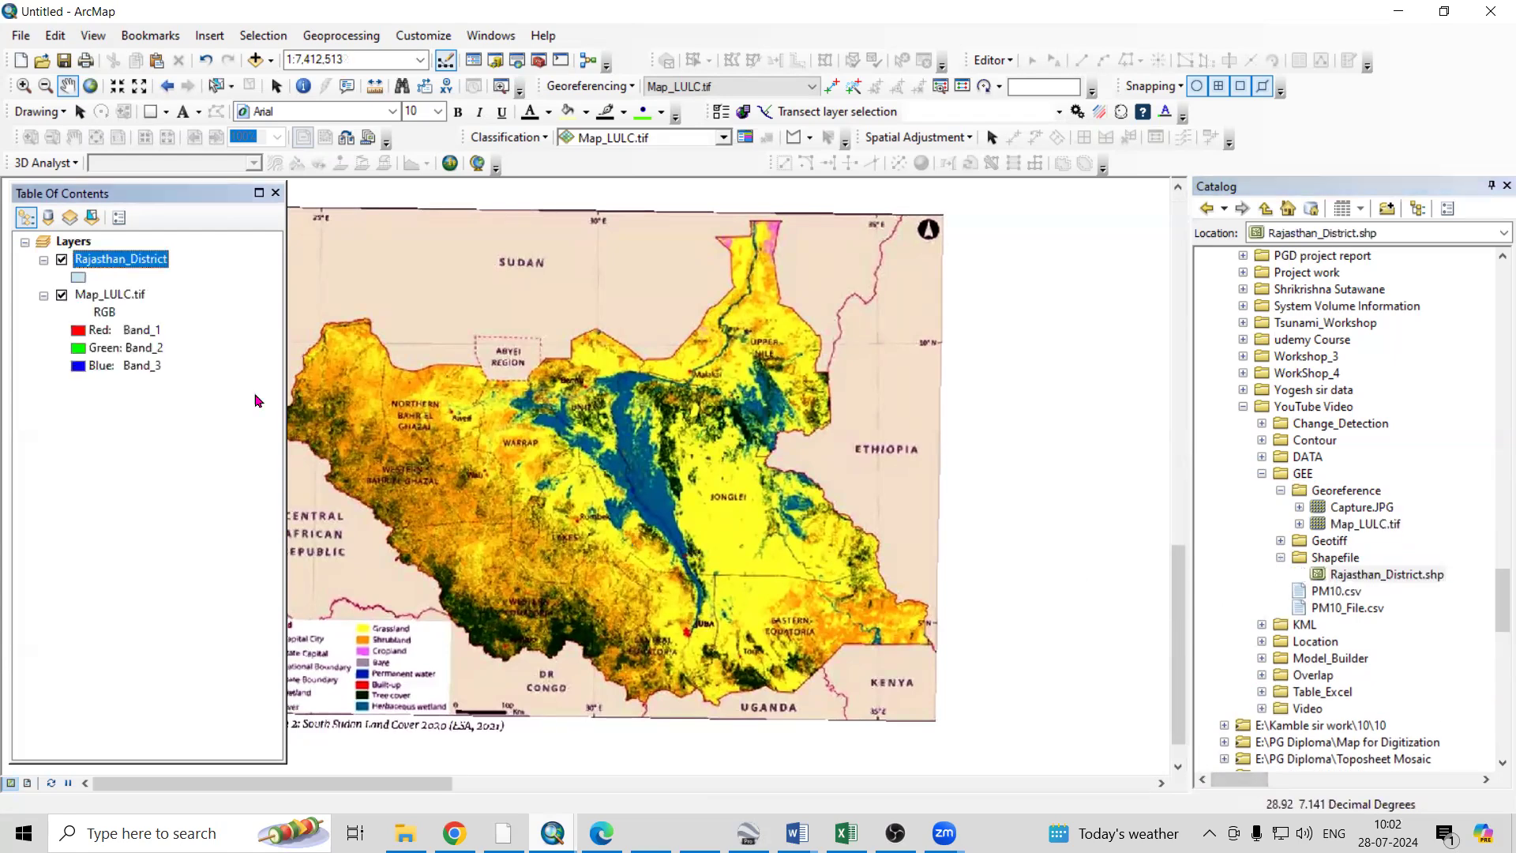
pyautogui.rightClick(99, 262)
pyautogui.click(193, 371)
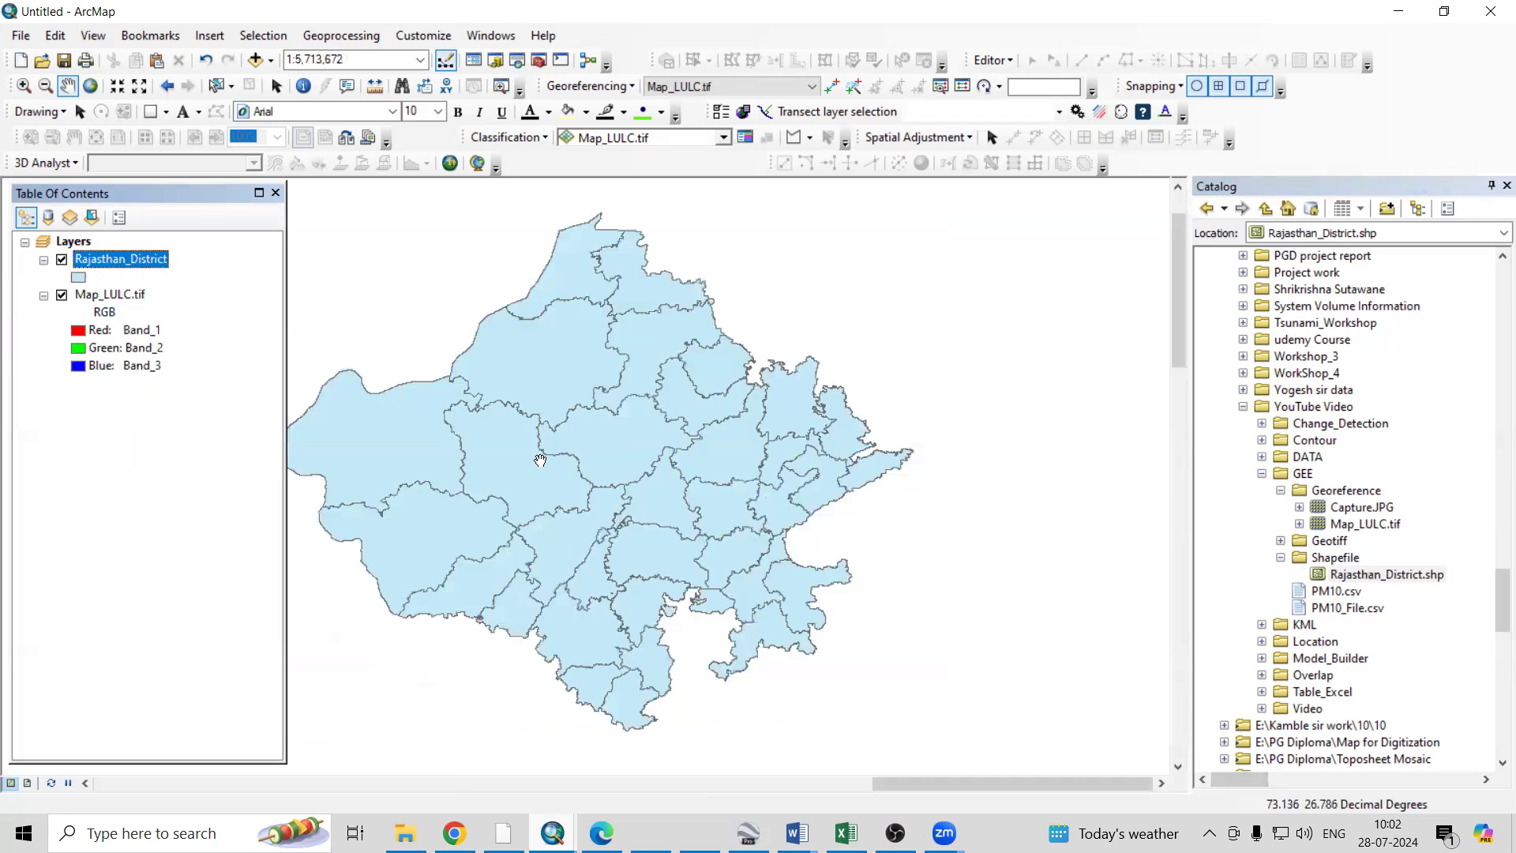
# Locate PM10_File.csv in the GEE folder through File Explorer
pyautogui.click(1349, 614)
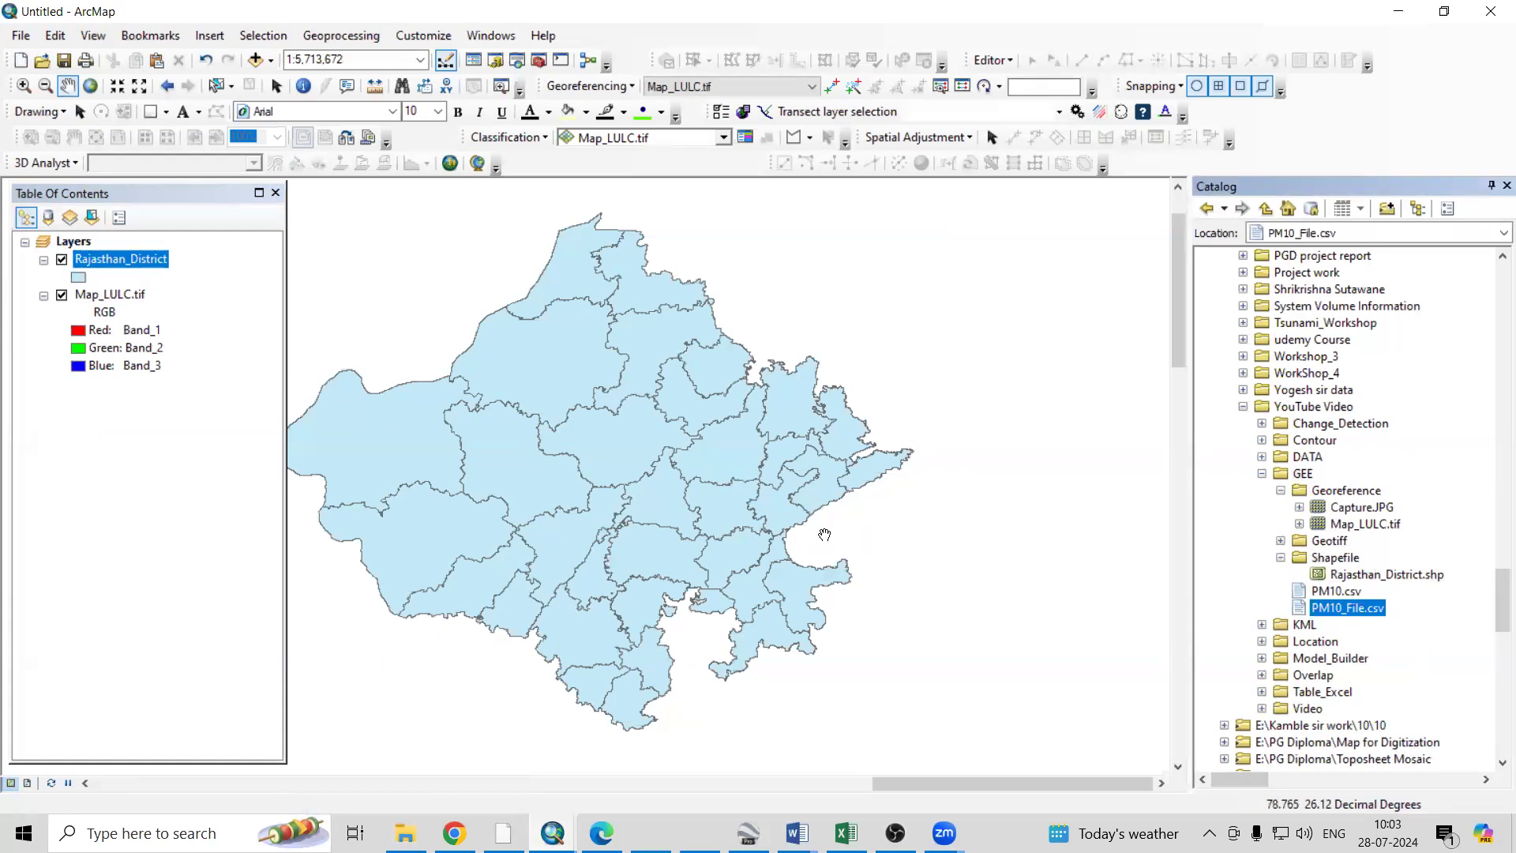
pyautogui.click(405, 833)
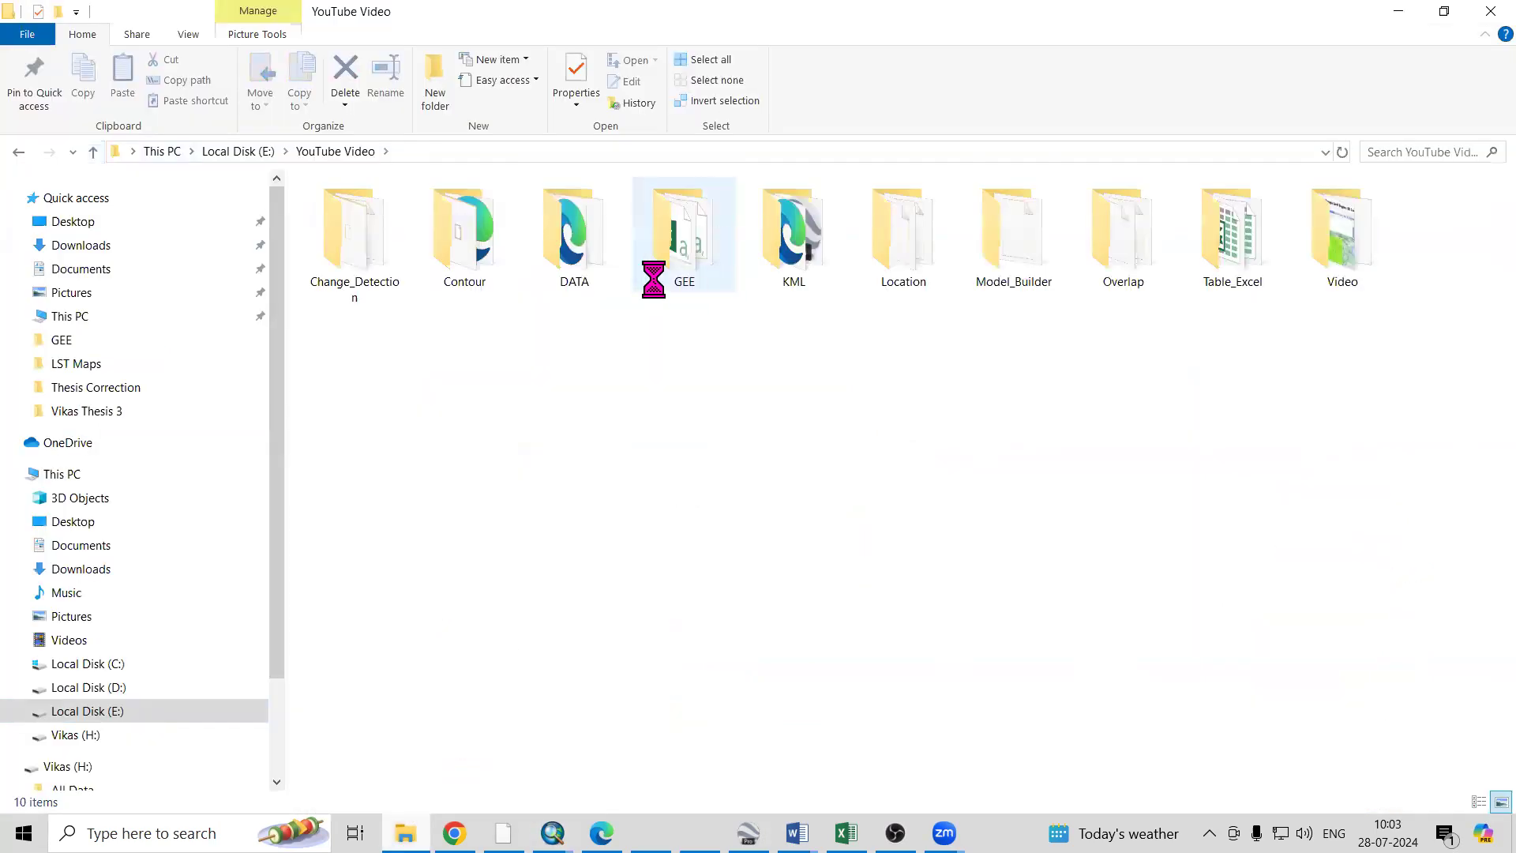
pyautogui.doubleClick(669, 248)
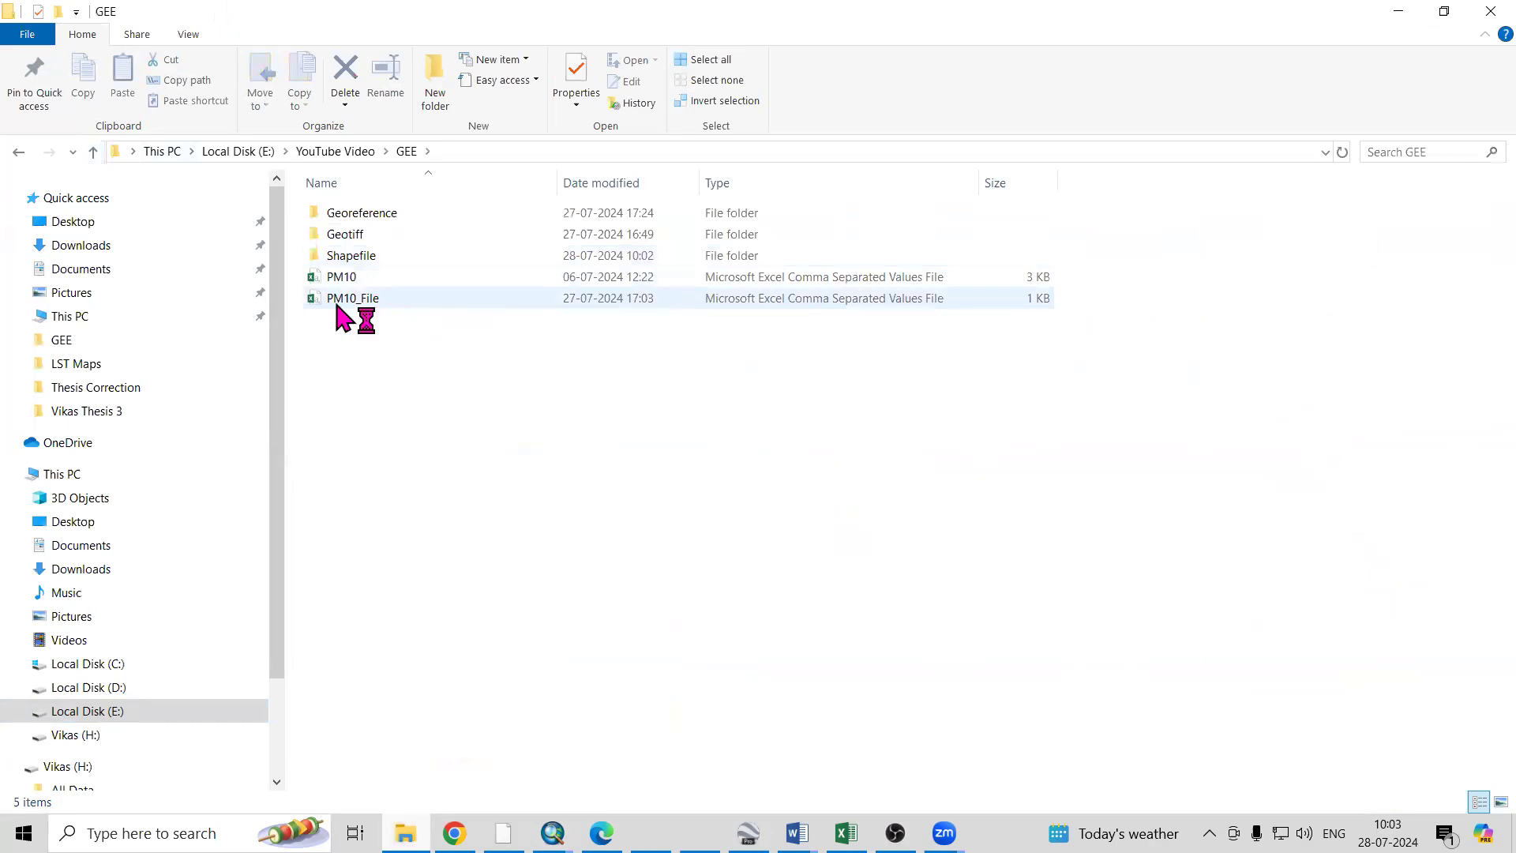
pyautogui.click(347, 305)
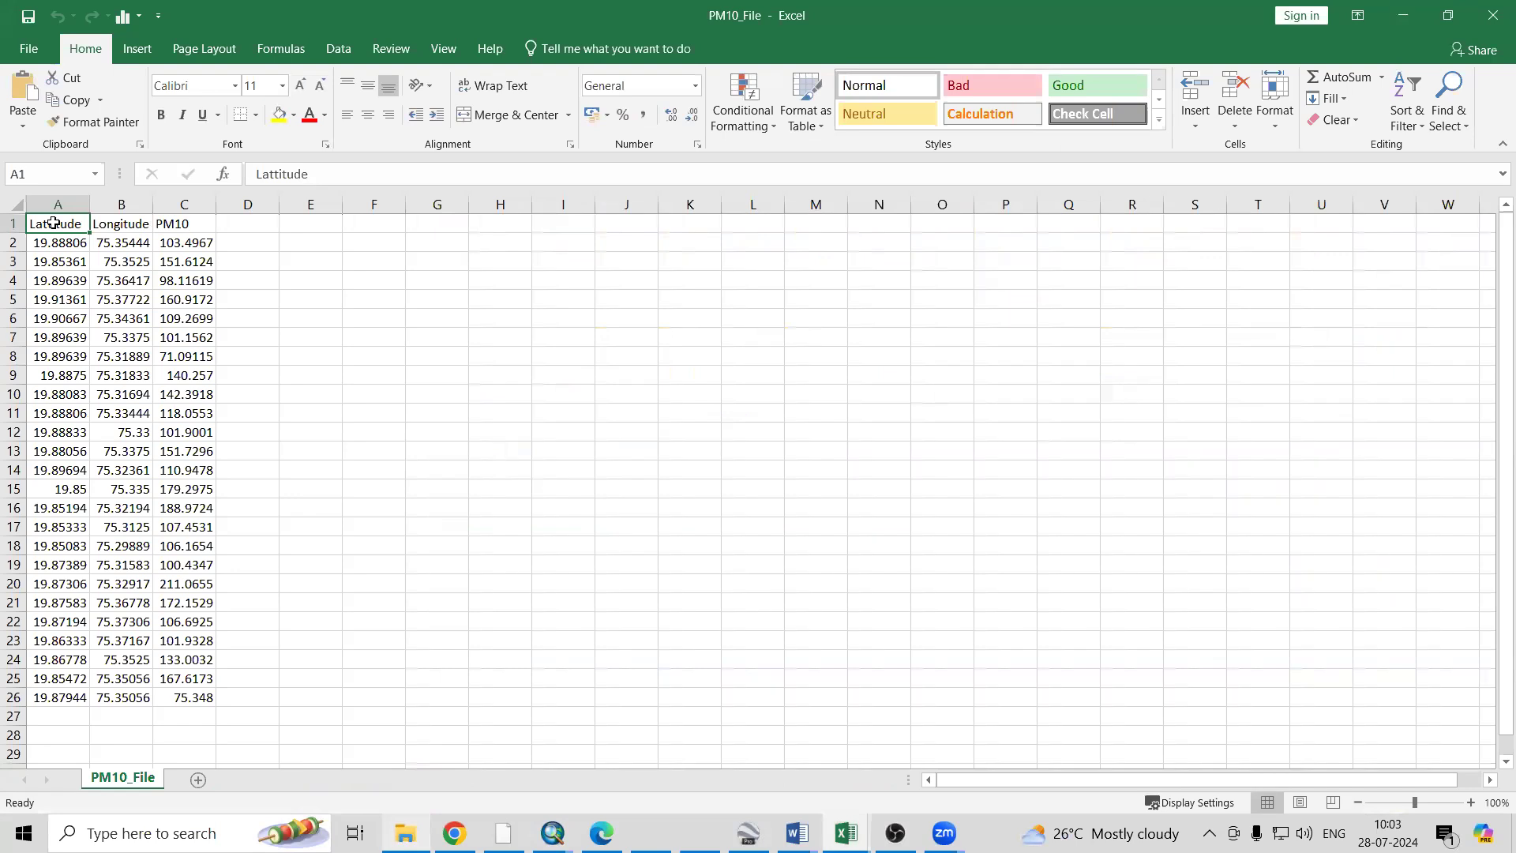
# Review the Lattitude, Longitude and PM10 columns of PM10_File.csv in Excel, then return to ArcMap
pyautogui.moveTo(53, 224); pyautogui.dragTo(127, 699)
pyautogui.click(122, 356)
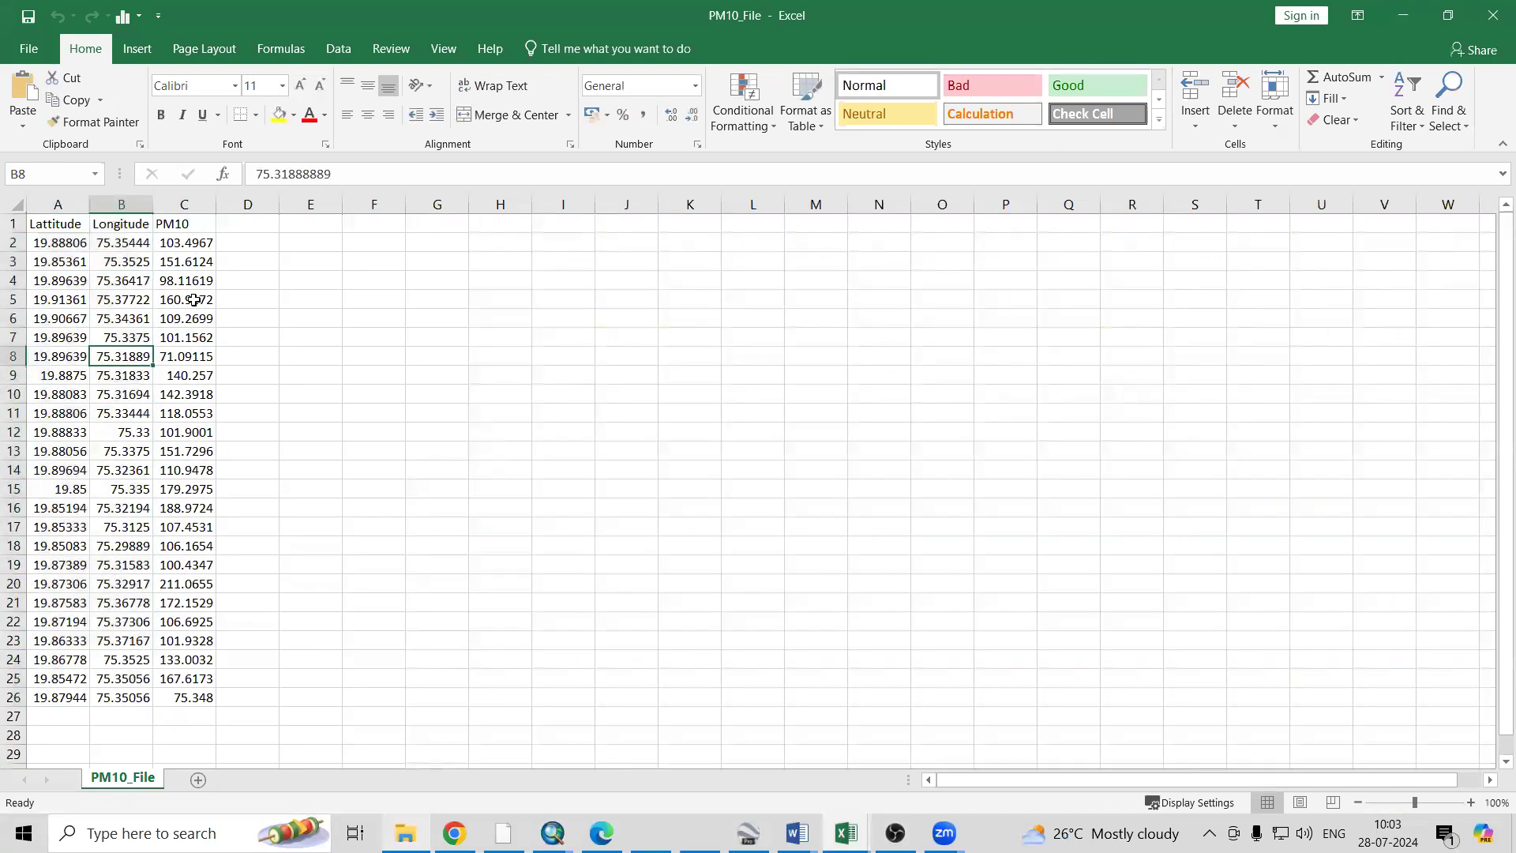
pyautogui.click(173, 225)
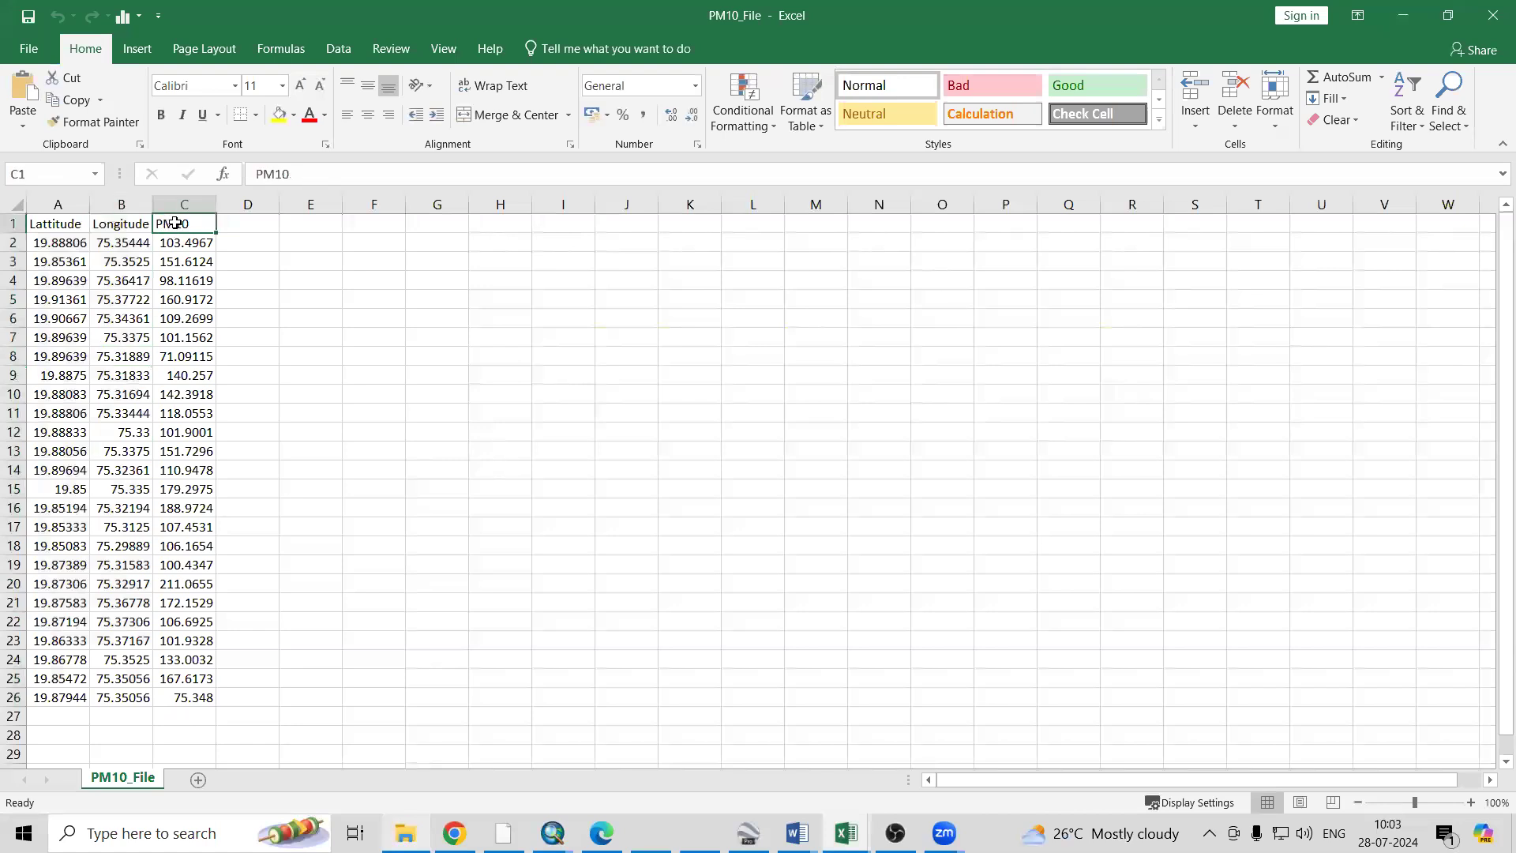
pyautogui.moveTo(177, 216); pyautogui.dragTo(191, 699)
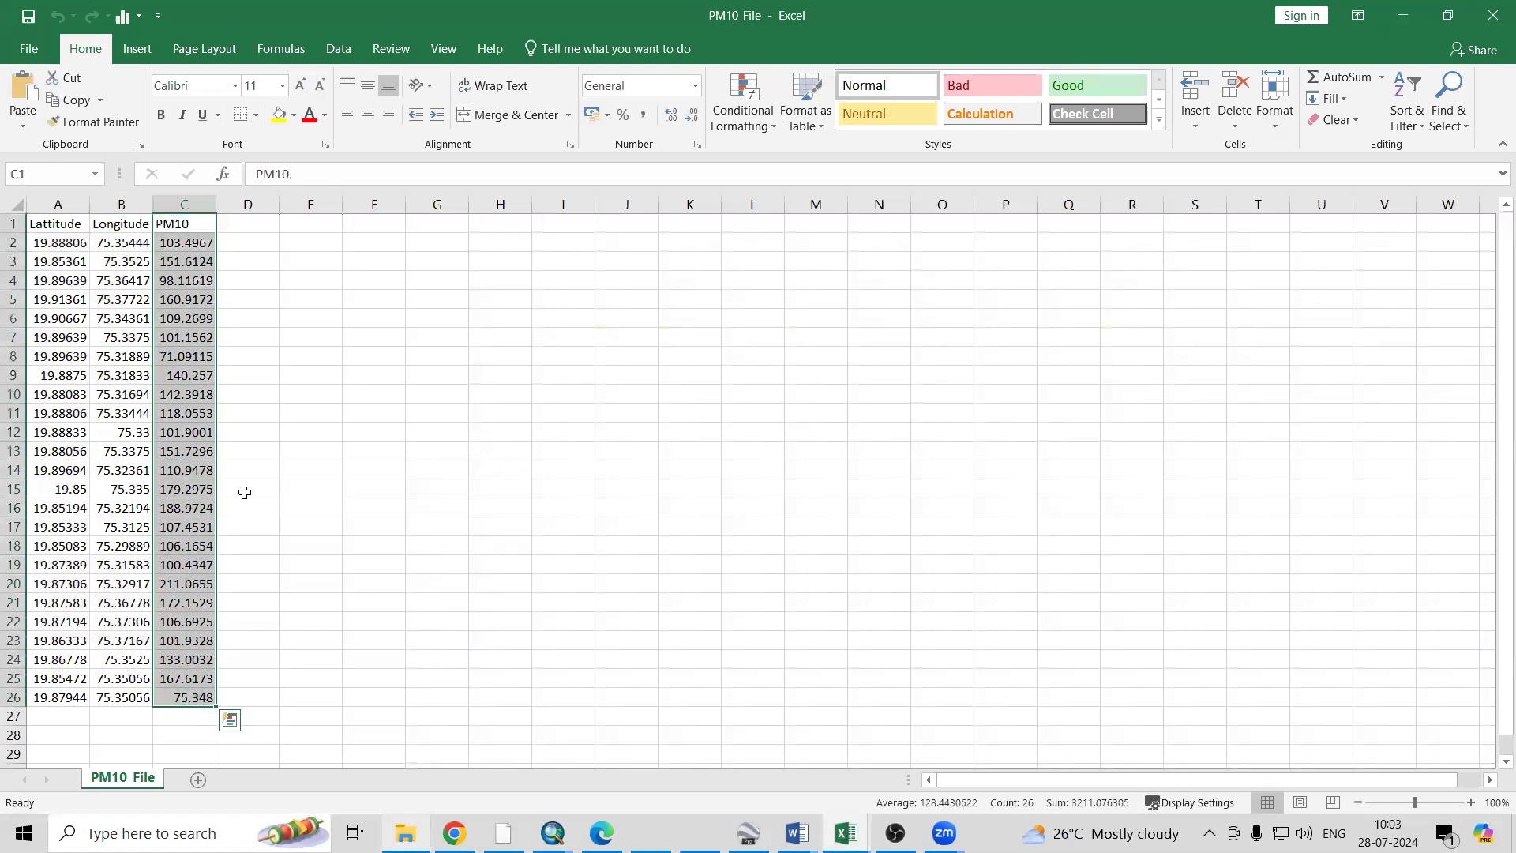
pyautogui.click(249, 280)
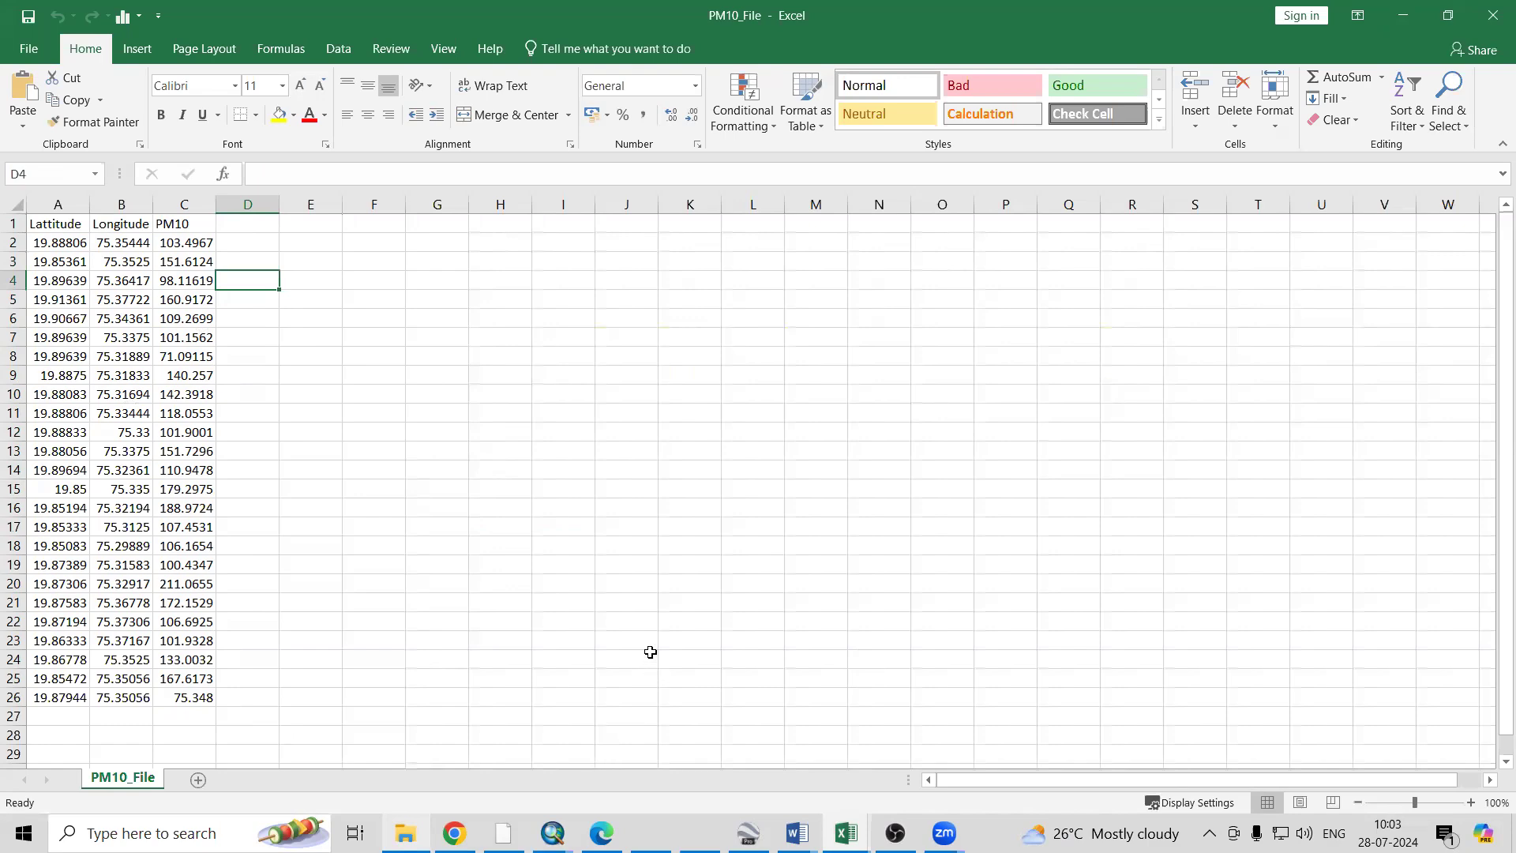
pyautogui.moveTo(553, 833)
pyautogui.click(679, 781)
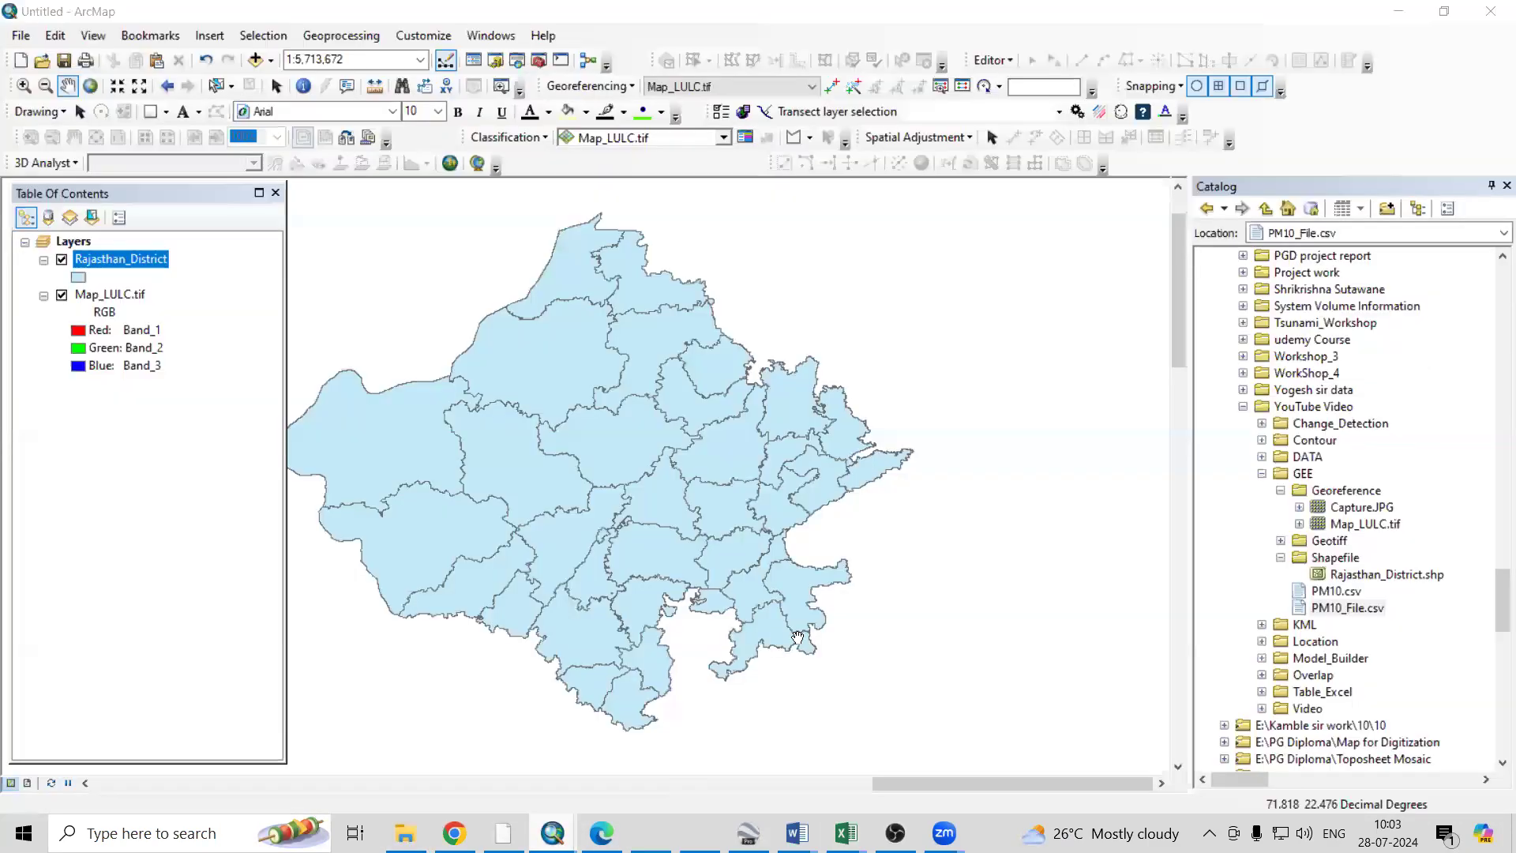
# Zoom to the Map_LULC.tif layer, then back to the Rajasthan_District layer
pyautogui.rightClick(133, 295)
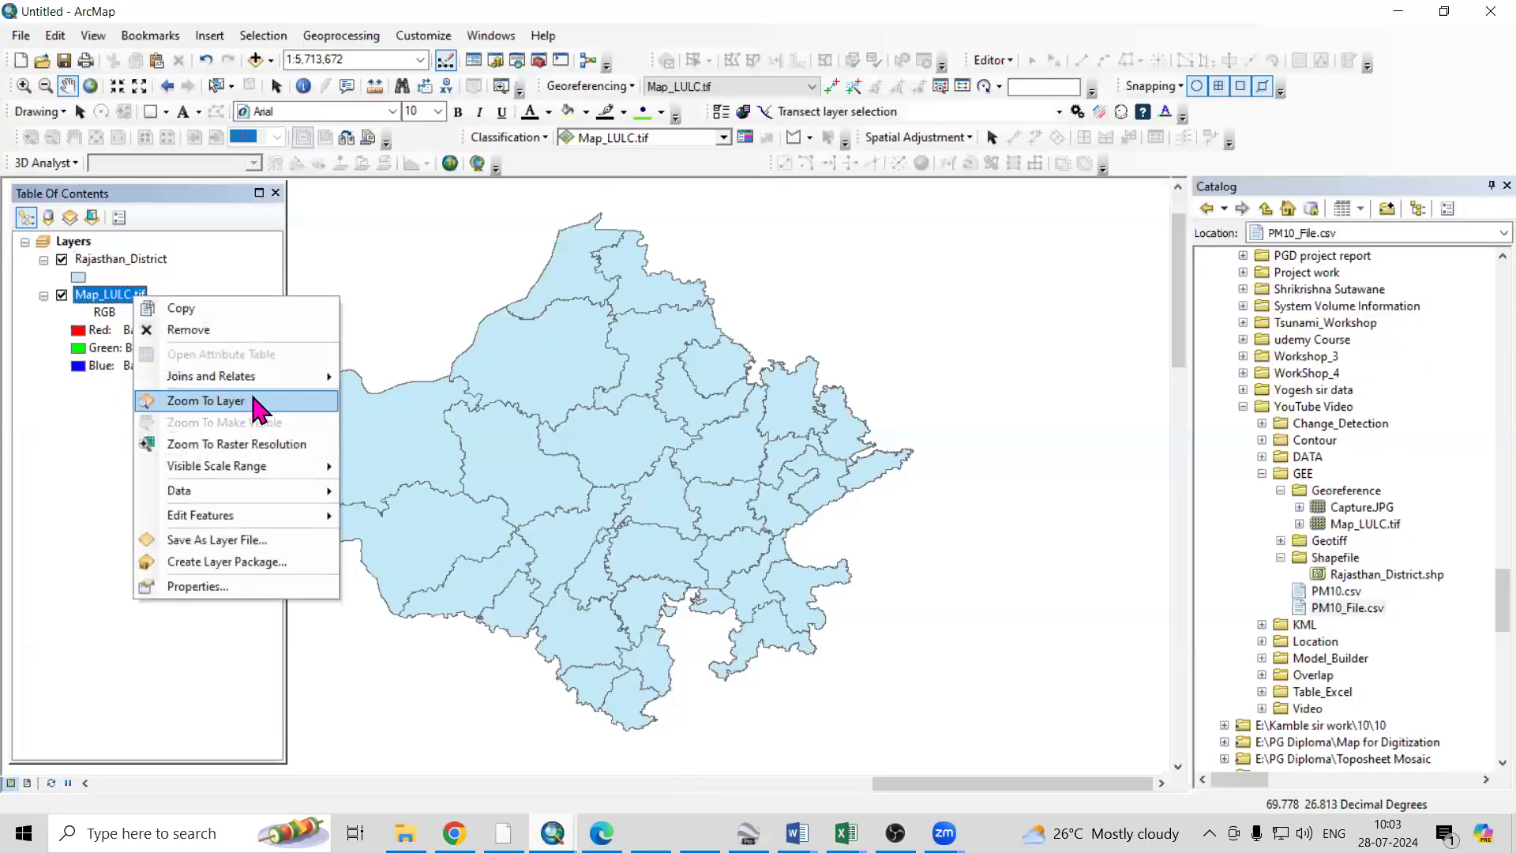
pyautogui.click(255, 400)
pyautogui.rightClick(140, 262)
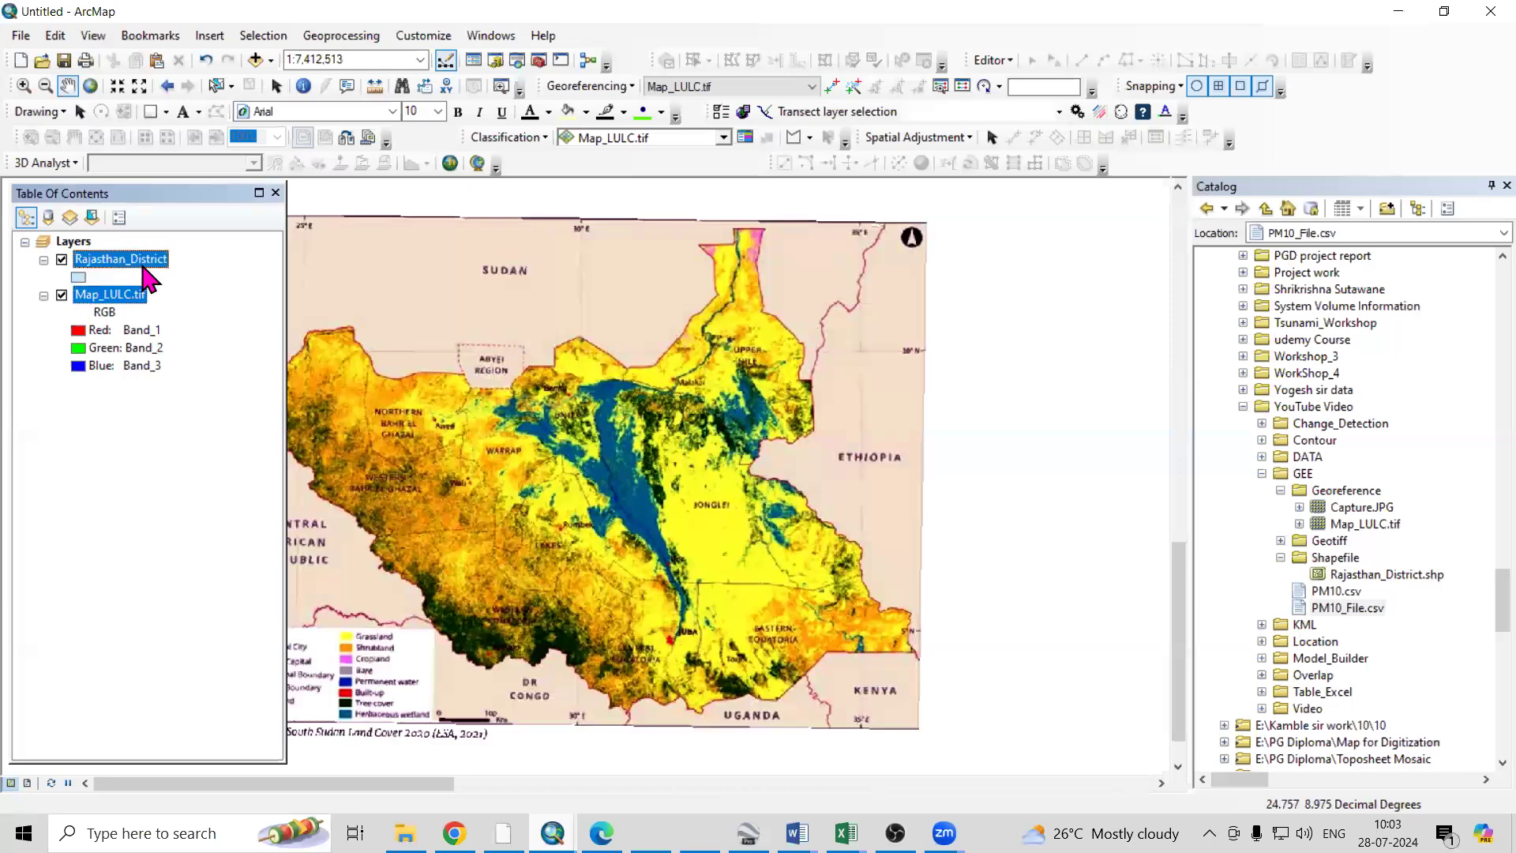
pyautogui.click(207, 371)
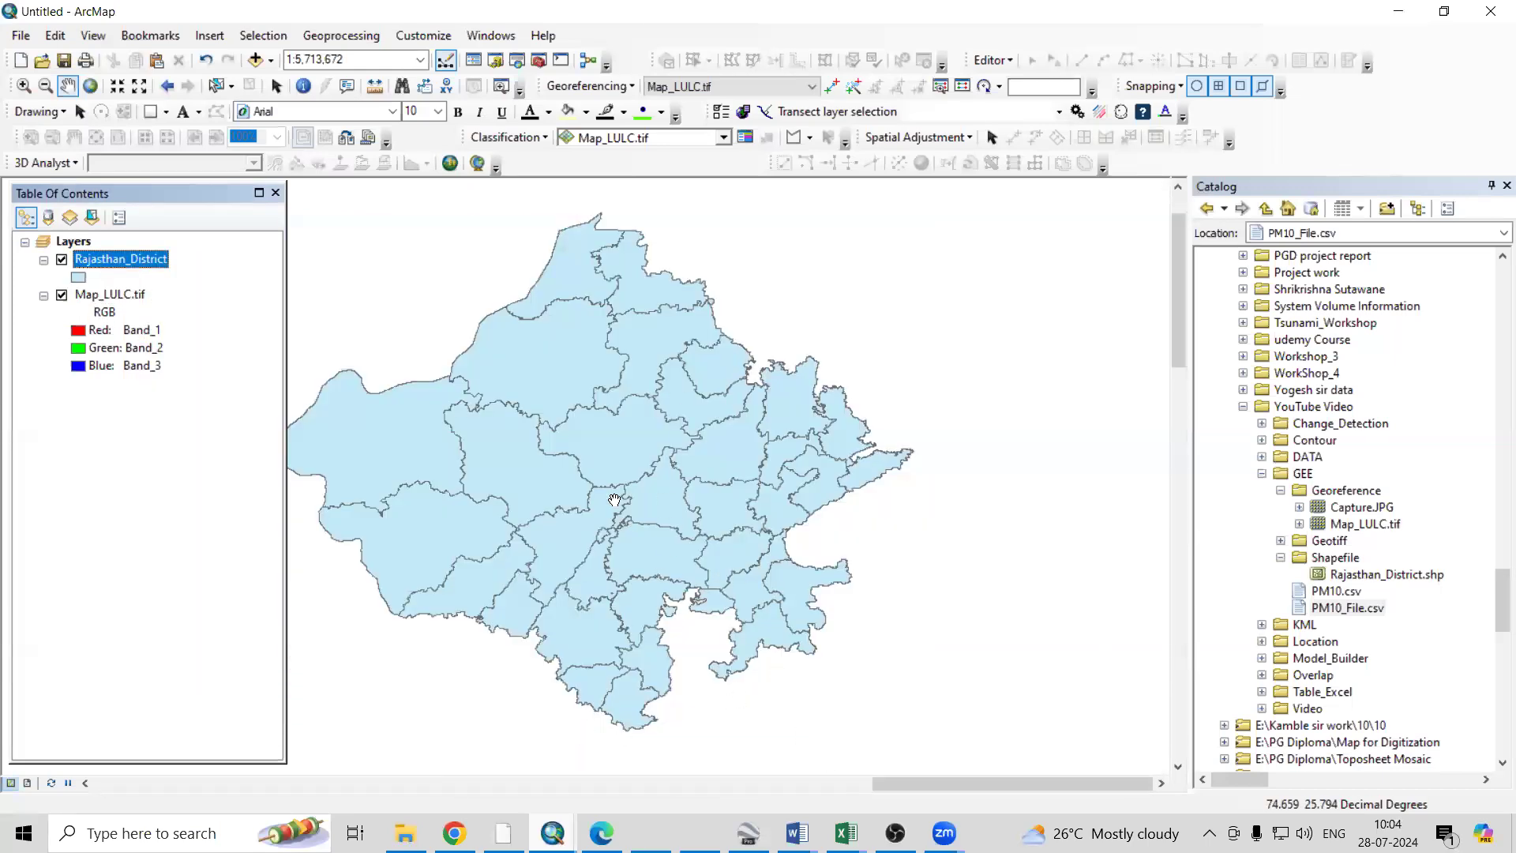
# Minimize the PM10_File workbook and bring the Earth Engine browser window forward
pyautogui.moveTo(846, 834)
pyautogui.click(865, 718)
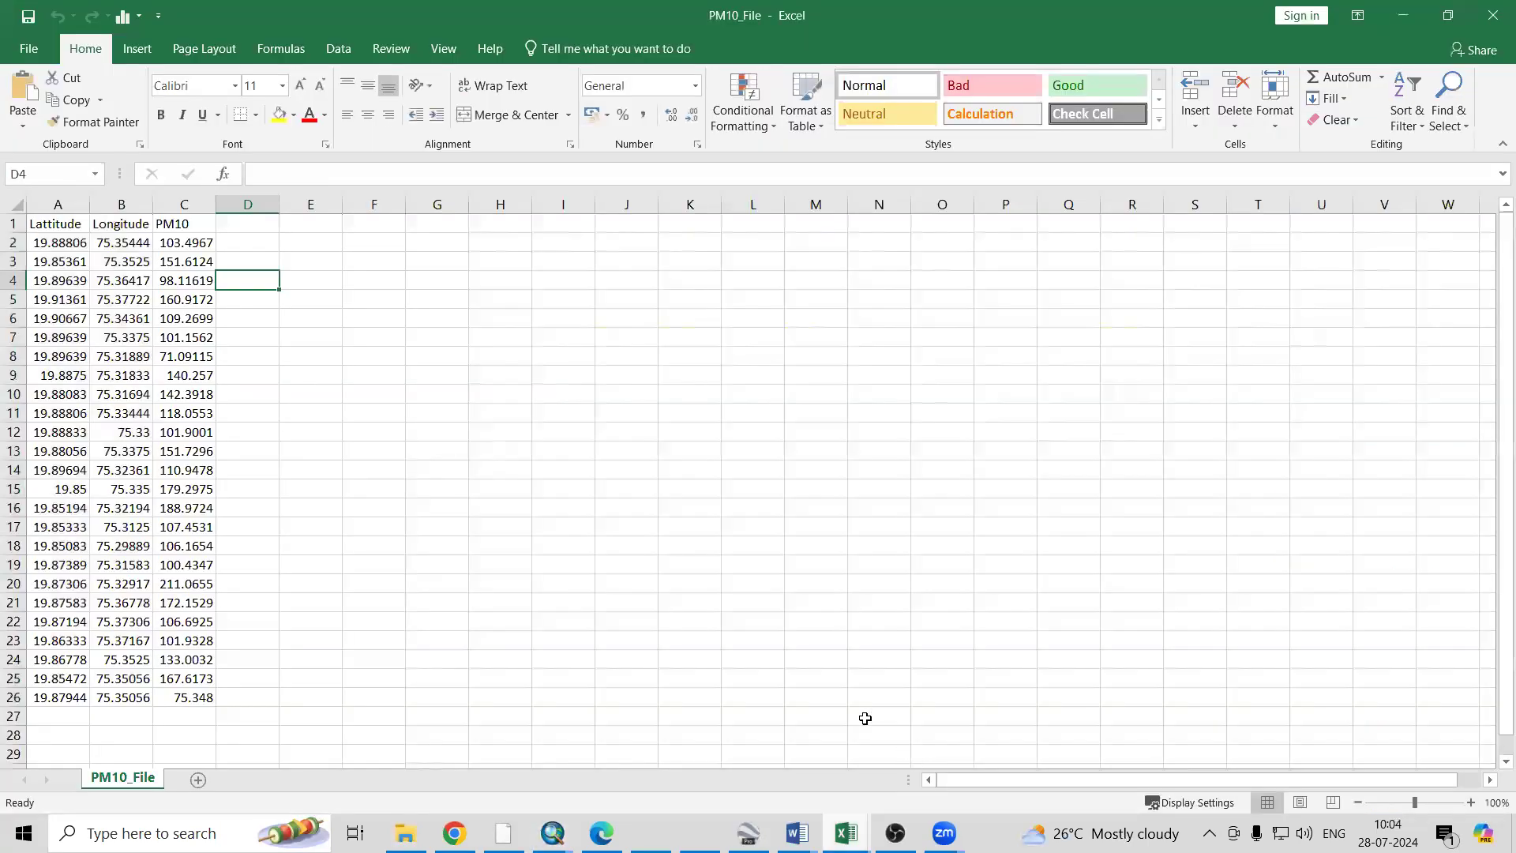
pyautogui.click(1402, 15)
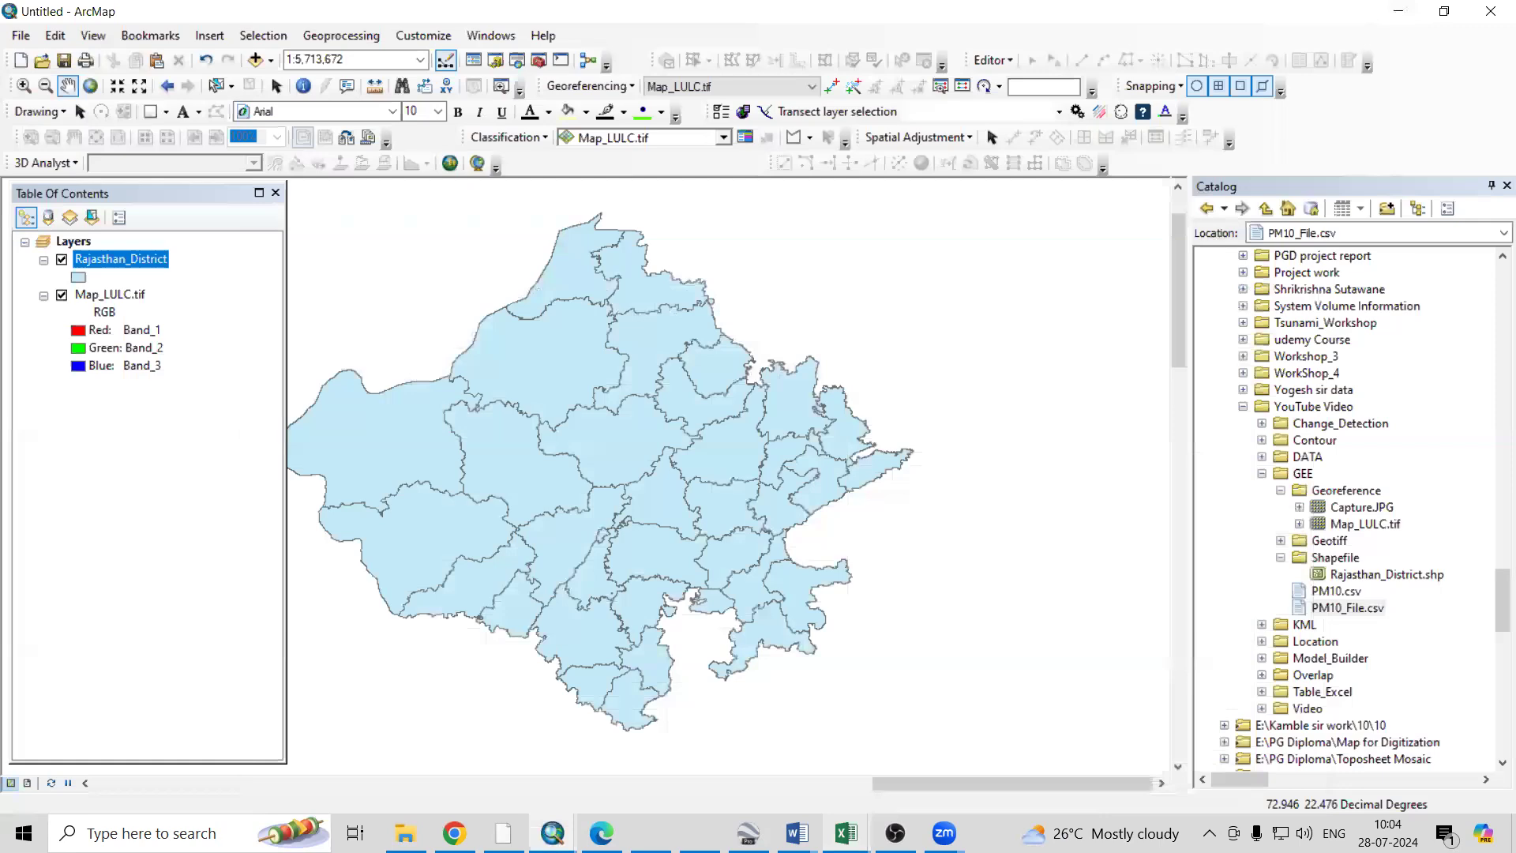
pyautogui.moveTo(454, 830)
pyautogui.click(473, 750)
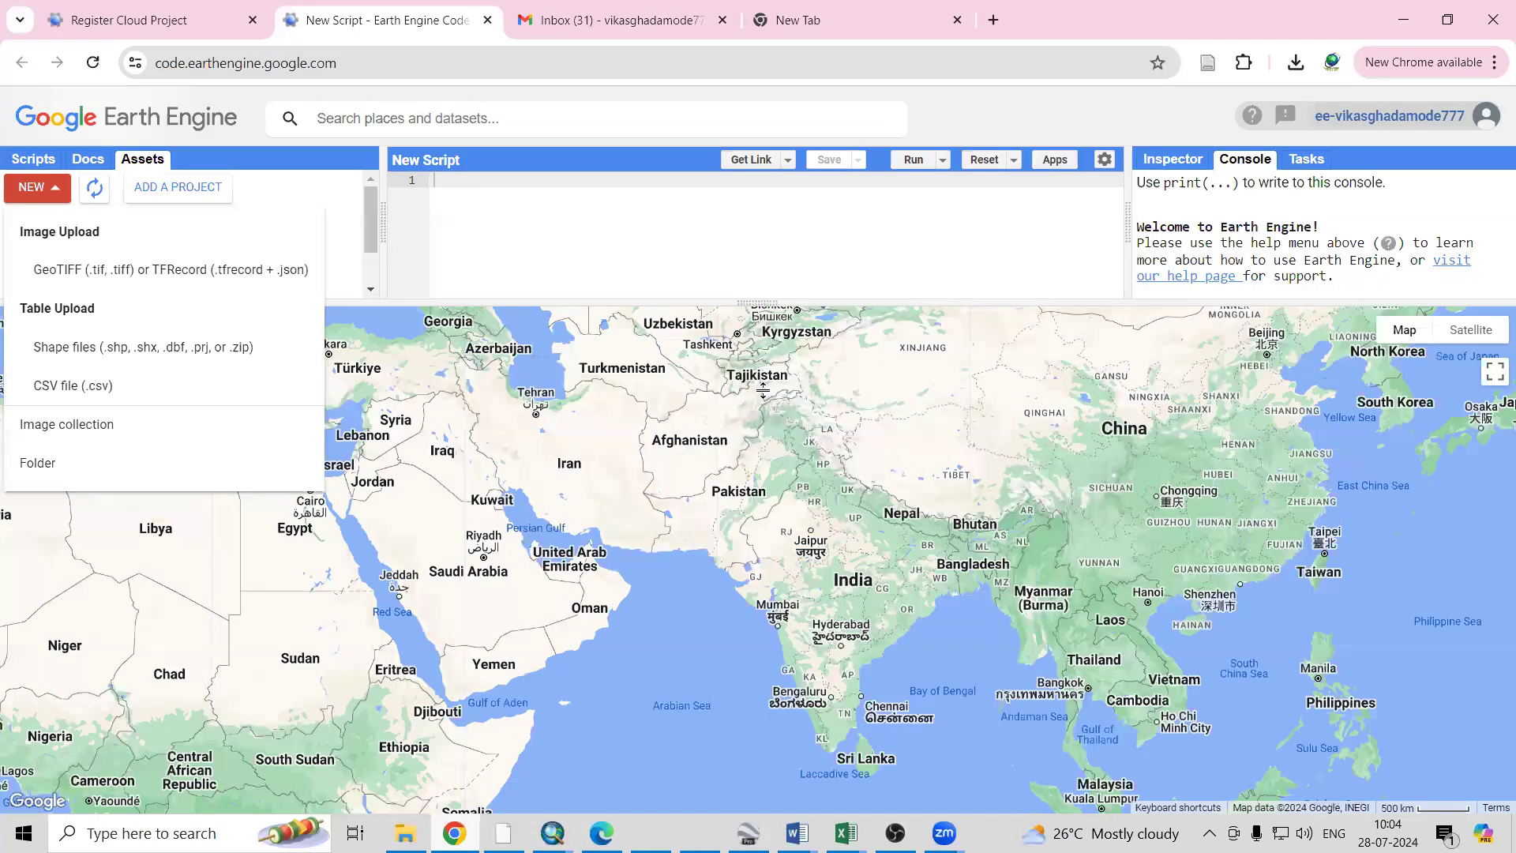
# Choose GeoTIFF image upload from the Assets panel's NEW menu
pyautogui.moveTo(698, 372); pyautogui.dragTo(698, 413)
pyautogui.click(575, 129)
pyautogui.click(987, 112)
pyautogui.click(47, 160)
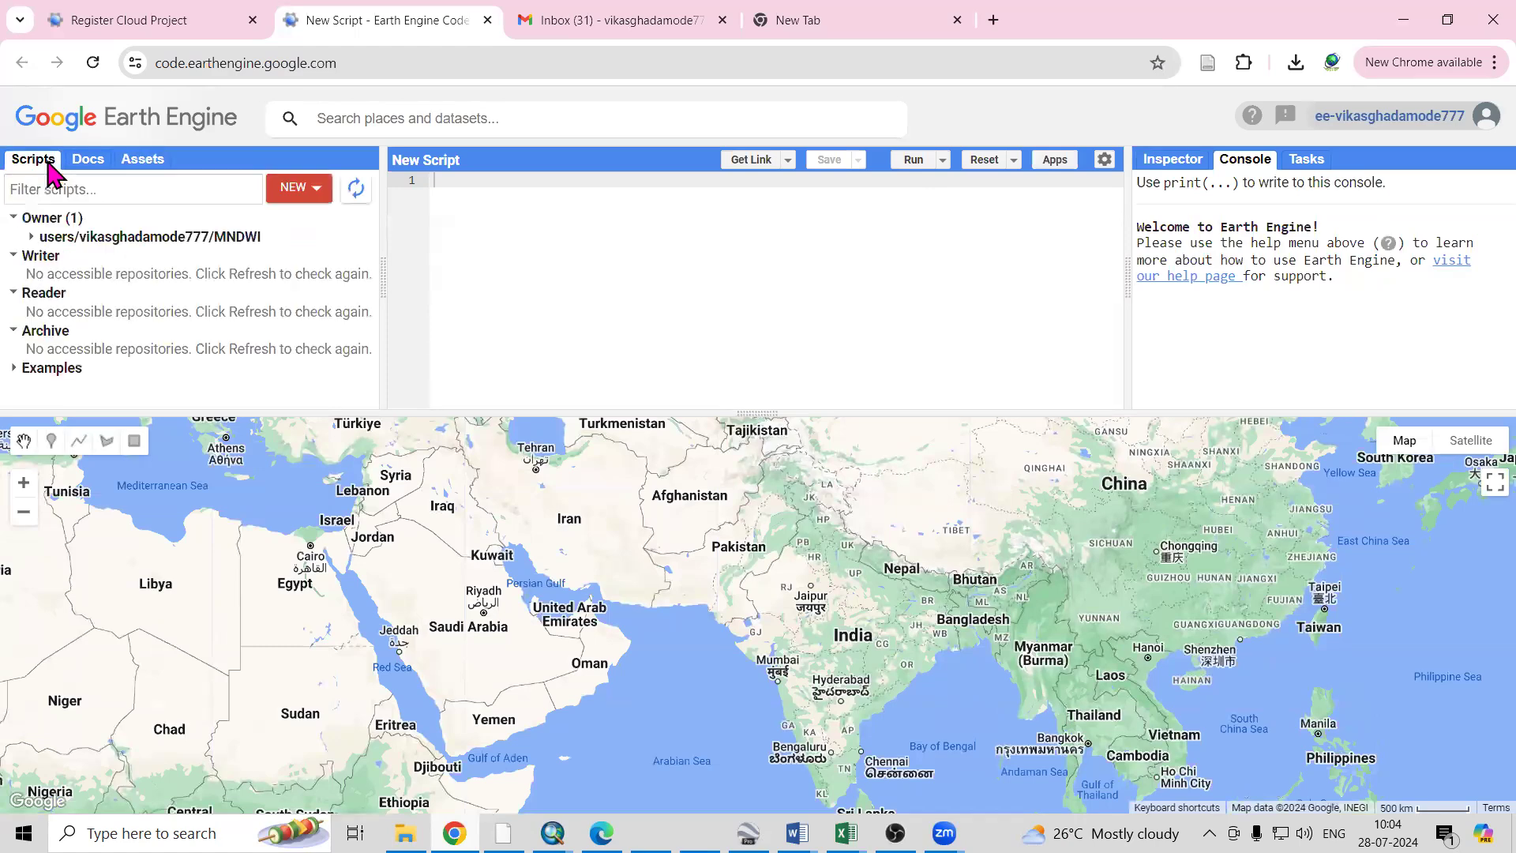
pyautogui.click(141, 161)
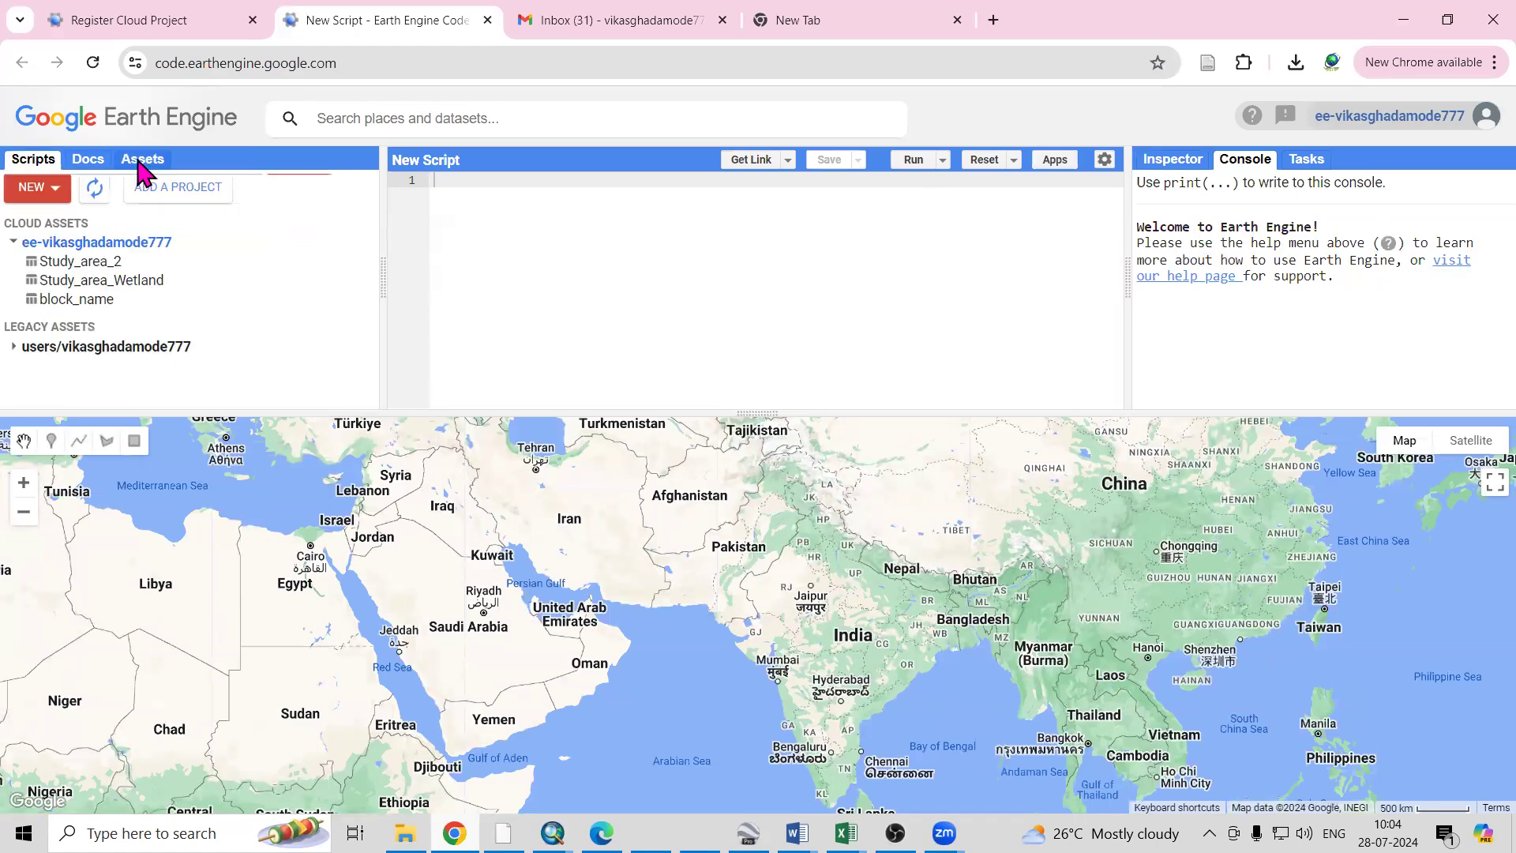
pyautogui.click(25, 192)
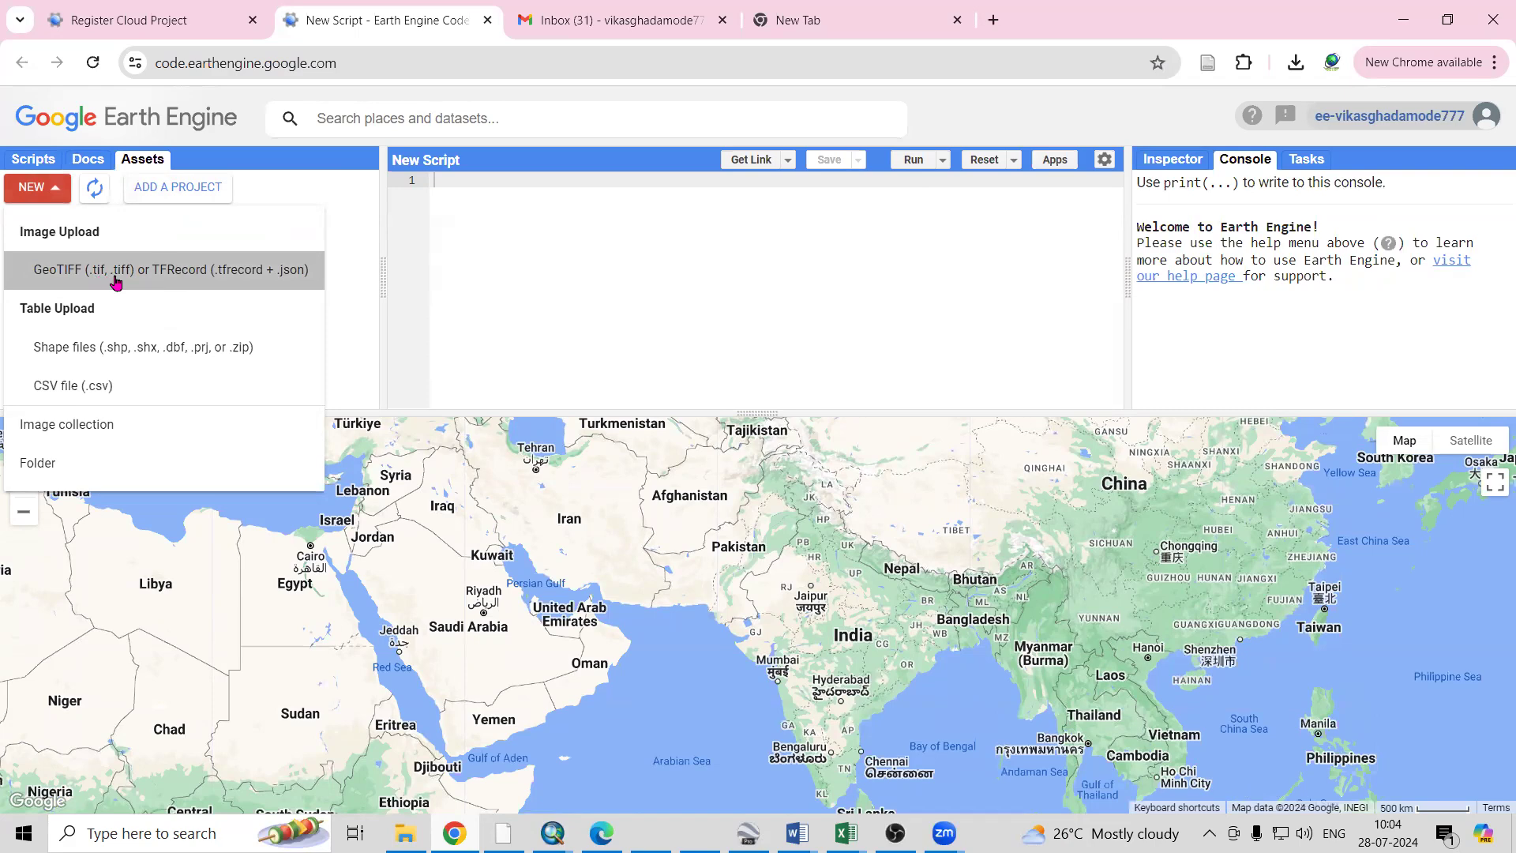
pyautogui.click(223, 277)
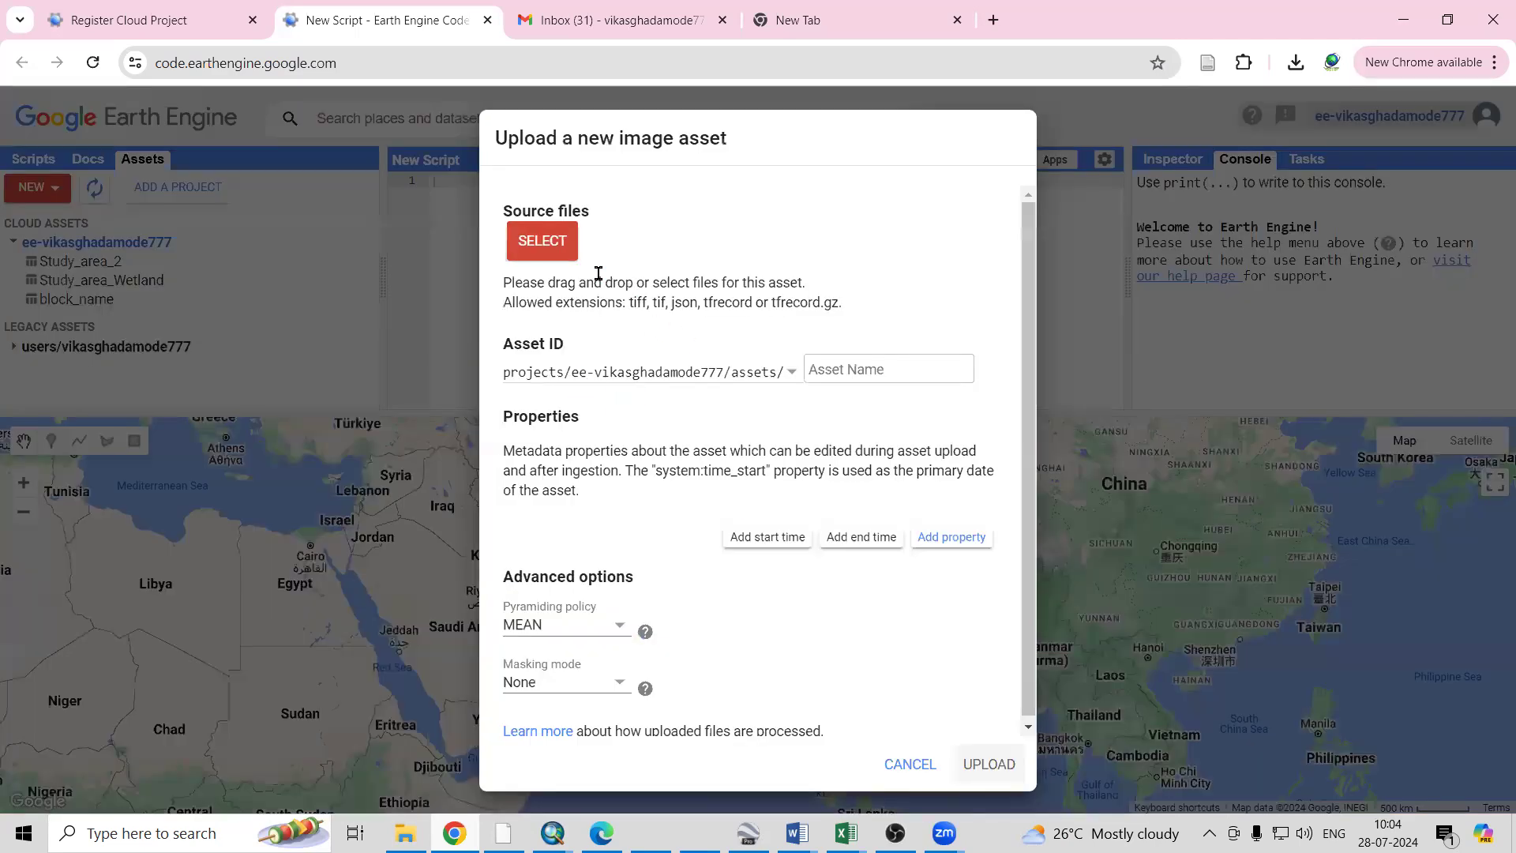
# Select Map_LULC.tif from the GEE > Georeference folder as the upload source
pyautogui.click(551, 256)
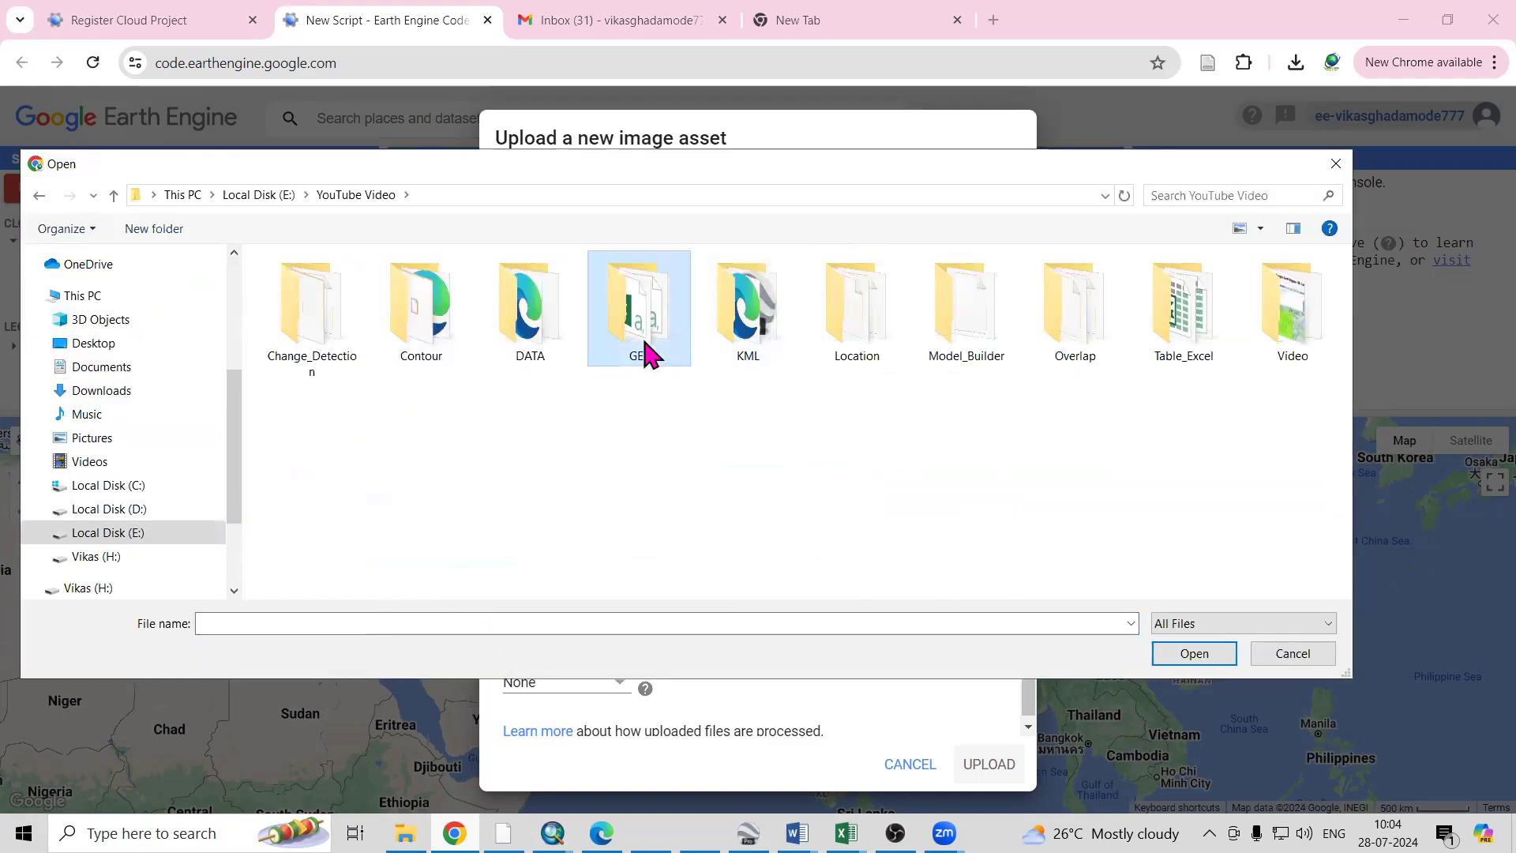
pyautogui.doubleClick(643, 306)
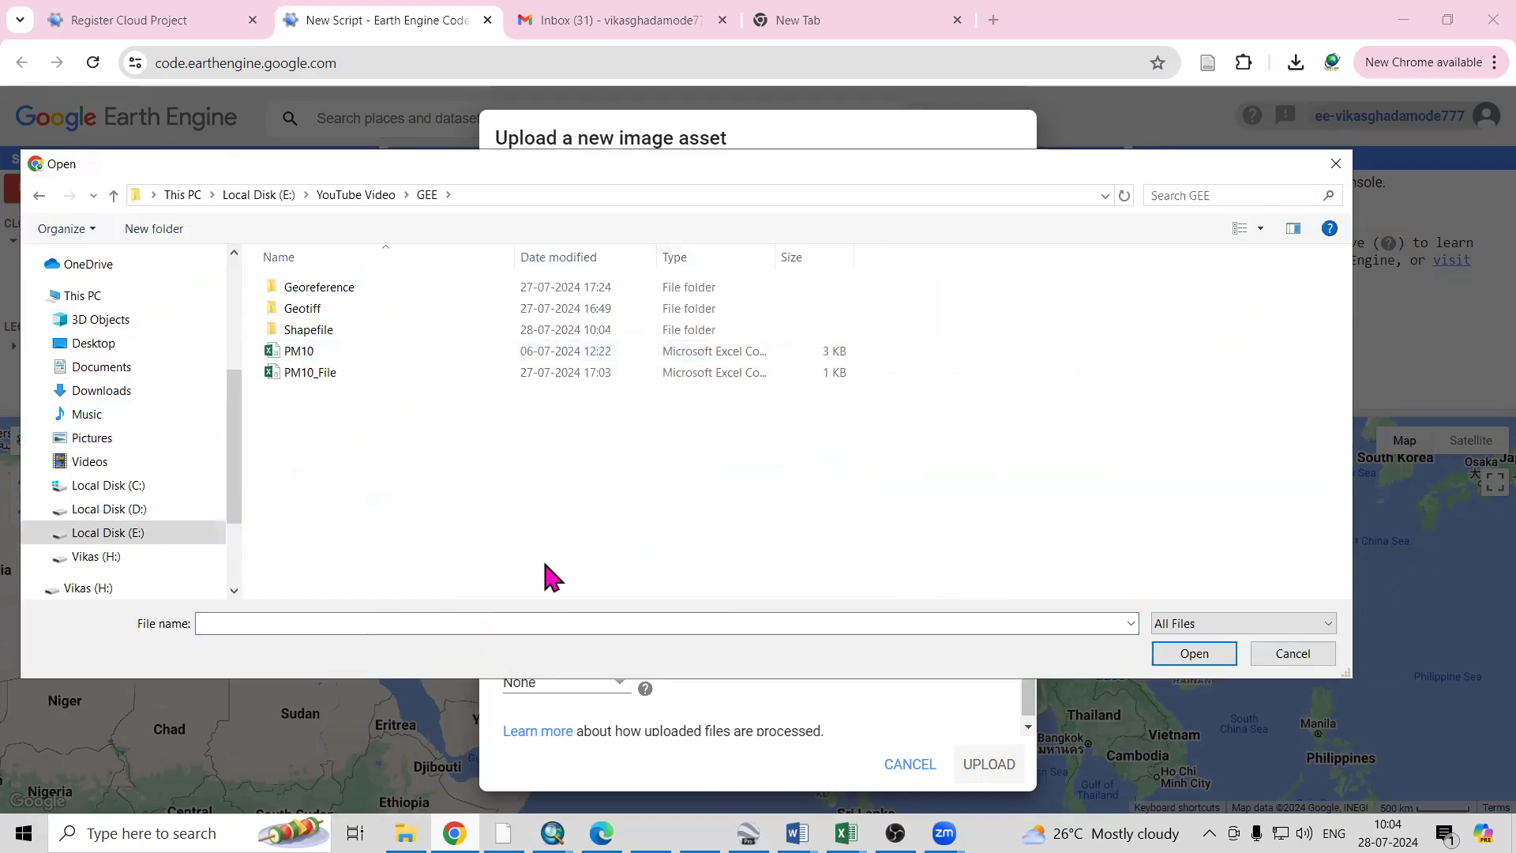
pyautogui.doubleClick(346, 294)
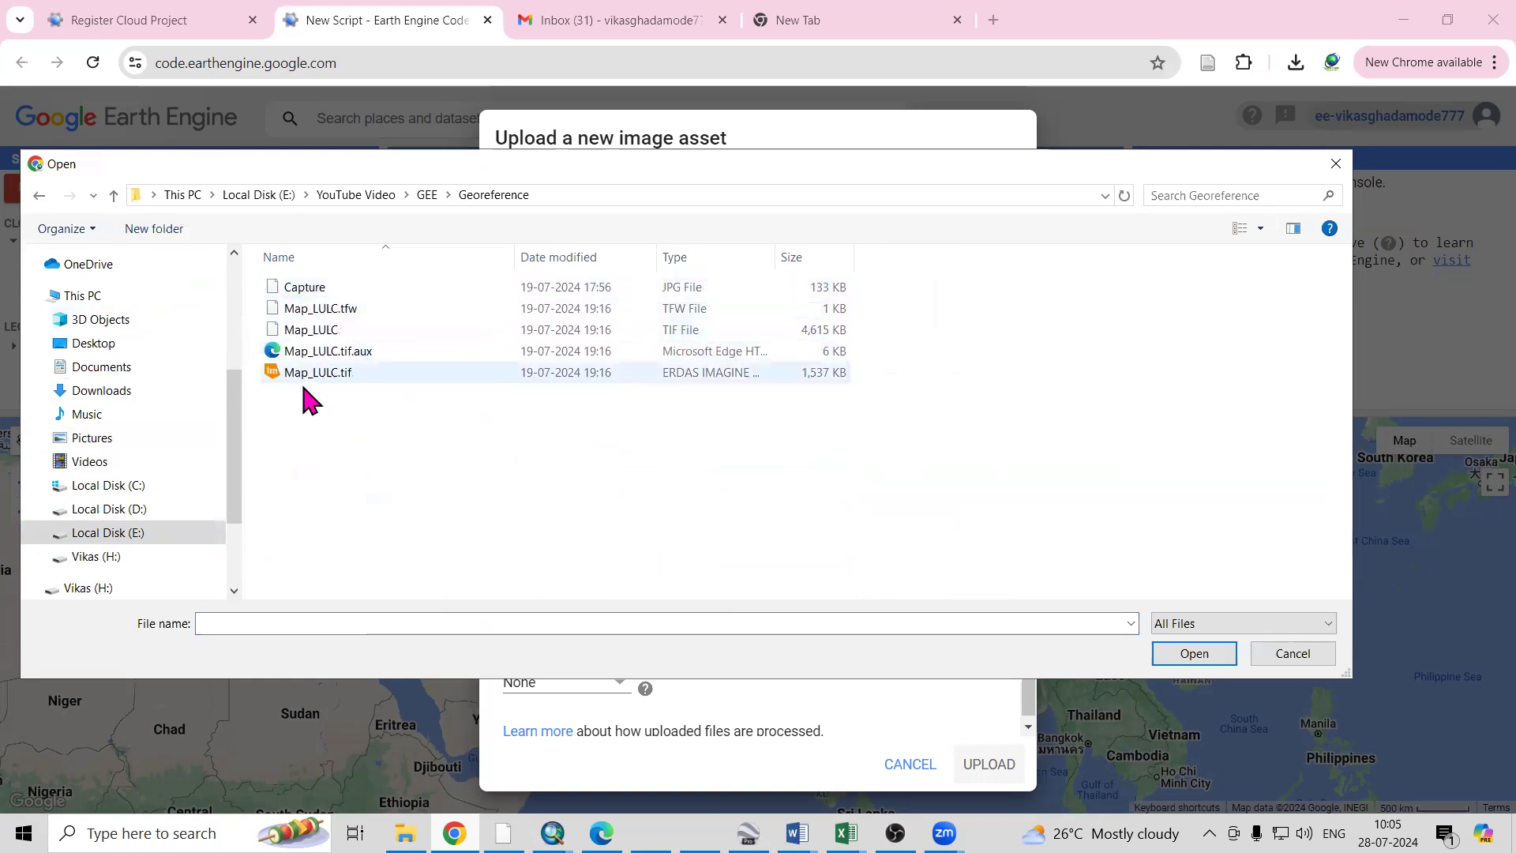
pyautogui.click(668, 324)
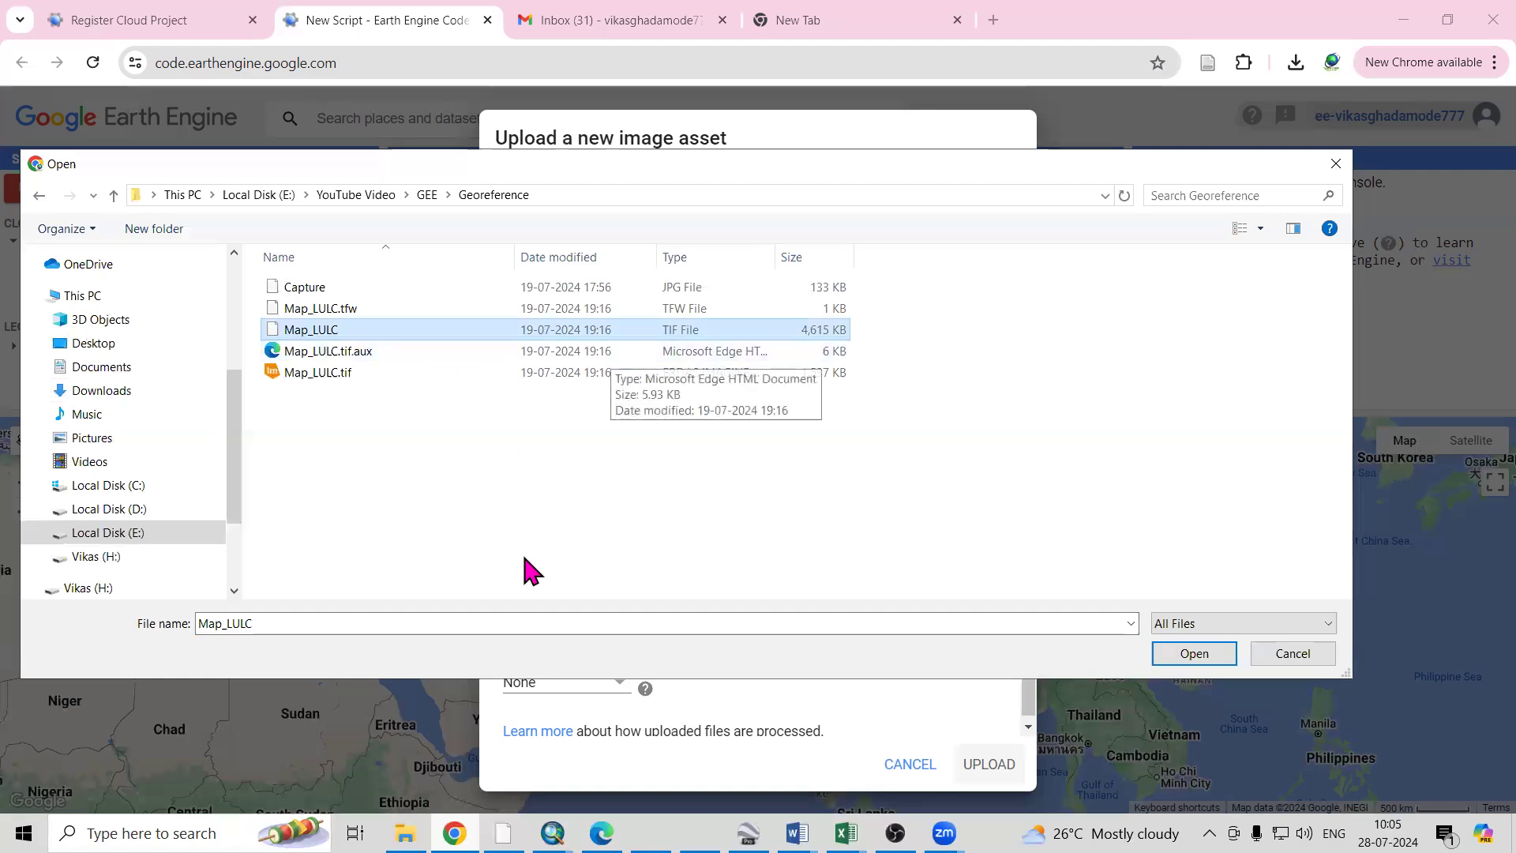
pyautogui.click(1188, 658)
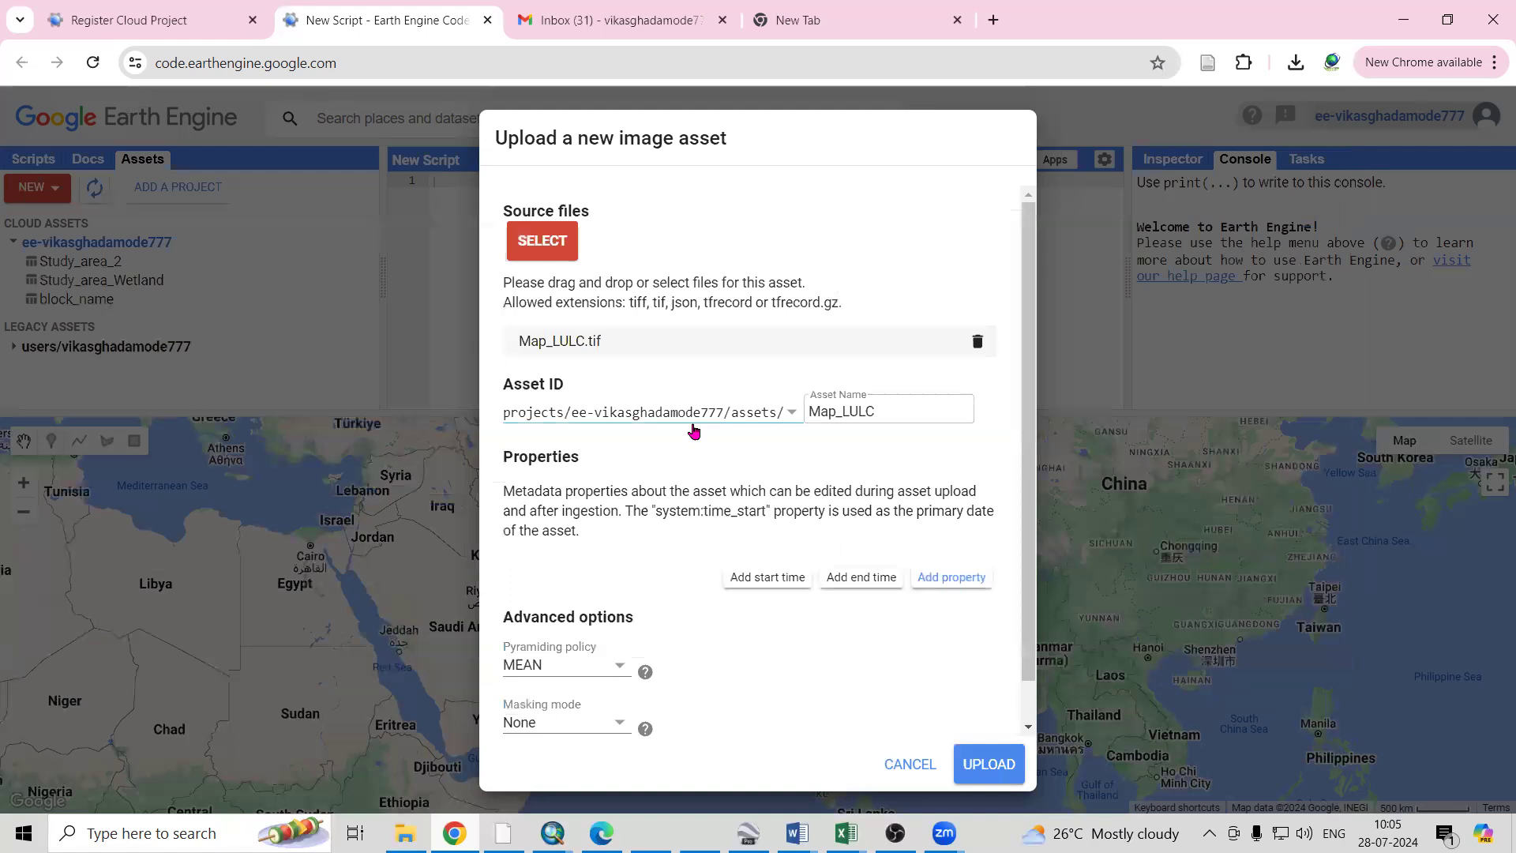
# Keep the asset name Map_LULC and submit the image upload
pyautogui.click(872, 410)
pyautogui.moveTo(900, 410); pyautogui.dragTo(701, 413)
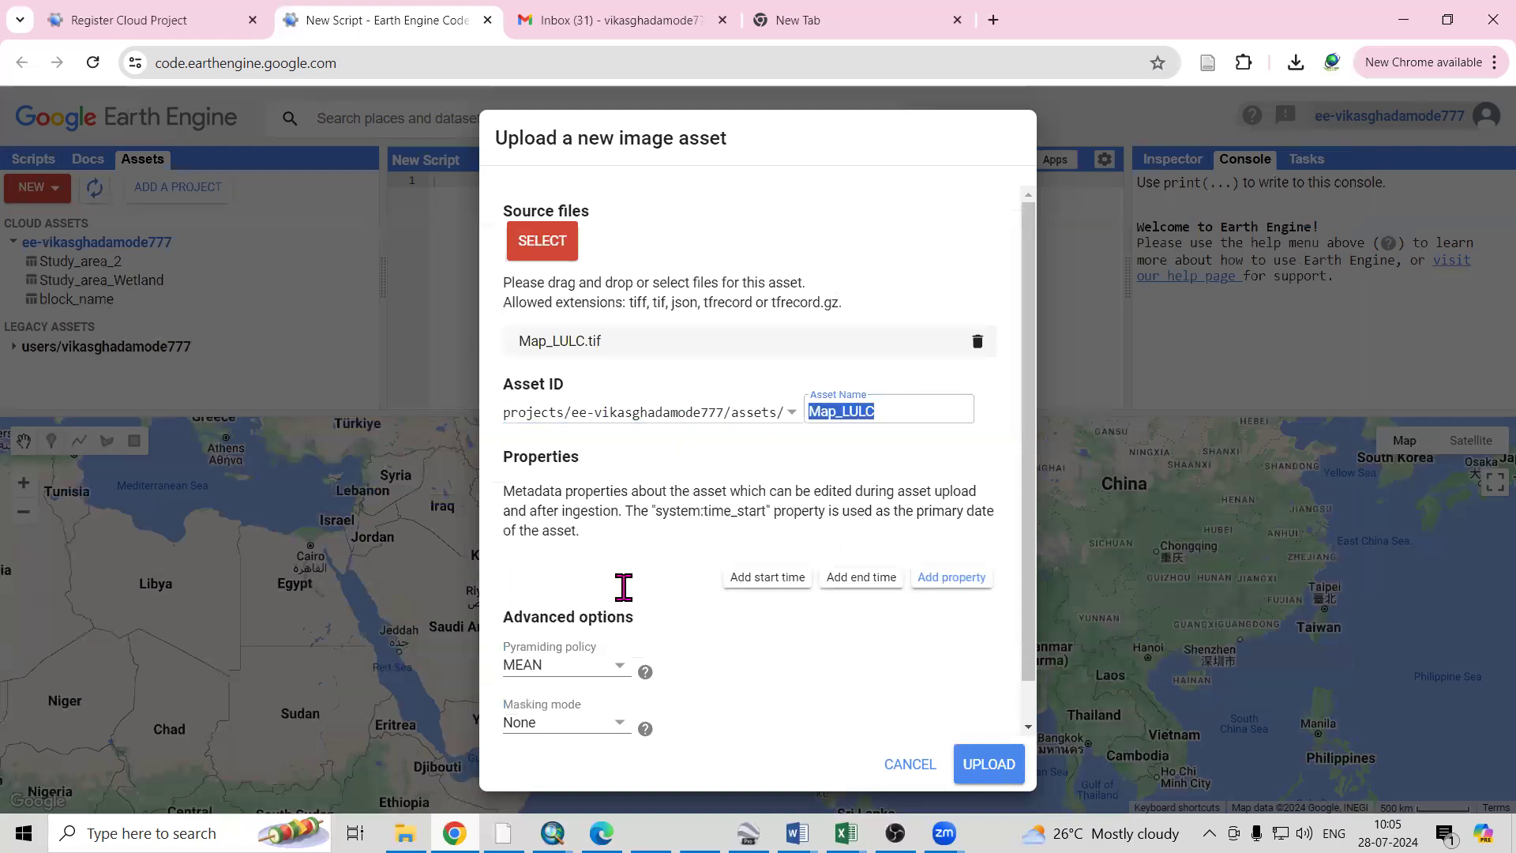
pyautogui.moveTo(1028, 539); pyautogui.dragTo(1031, 459)
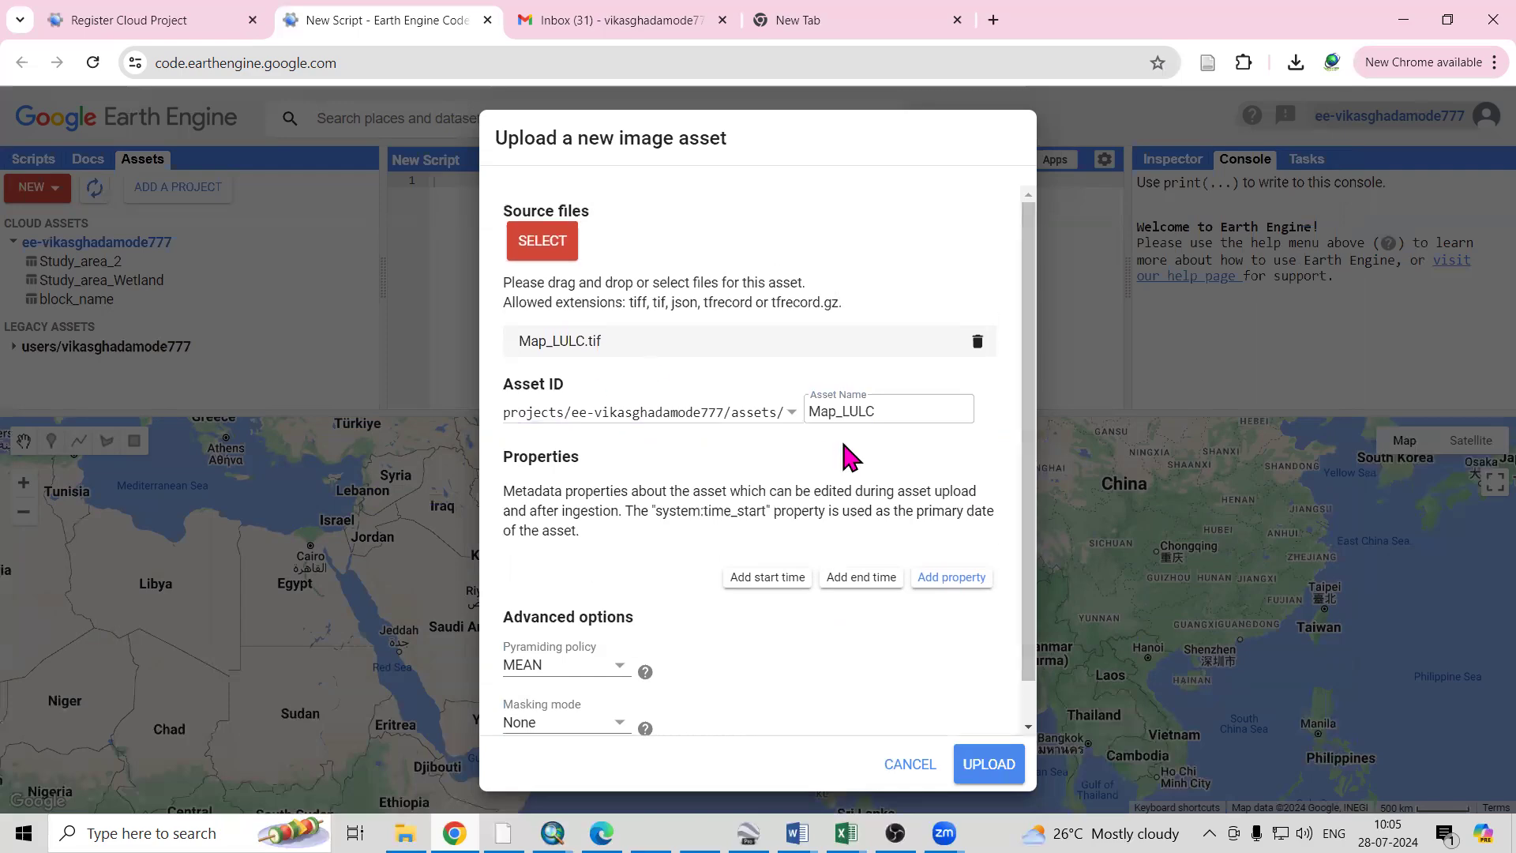
pyautogui.click(989, 764)
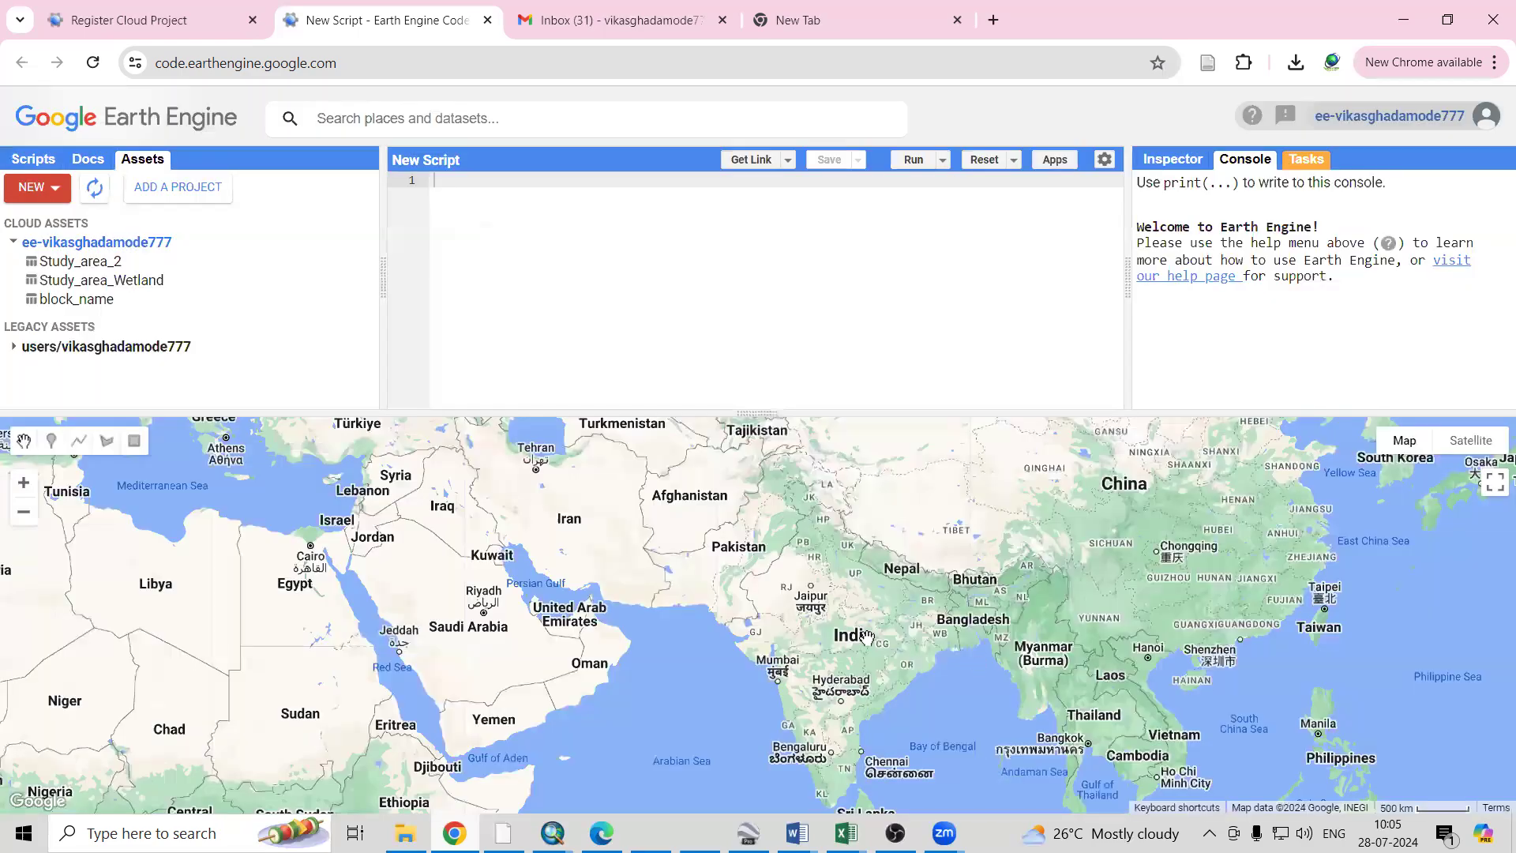
# Check the Map_LULC ingest task in Tasks and refresh the Assets list
pyautogui.click(1304, 162)
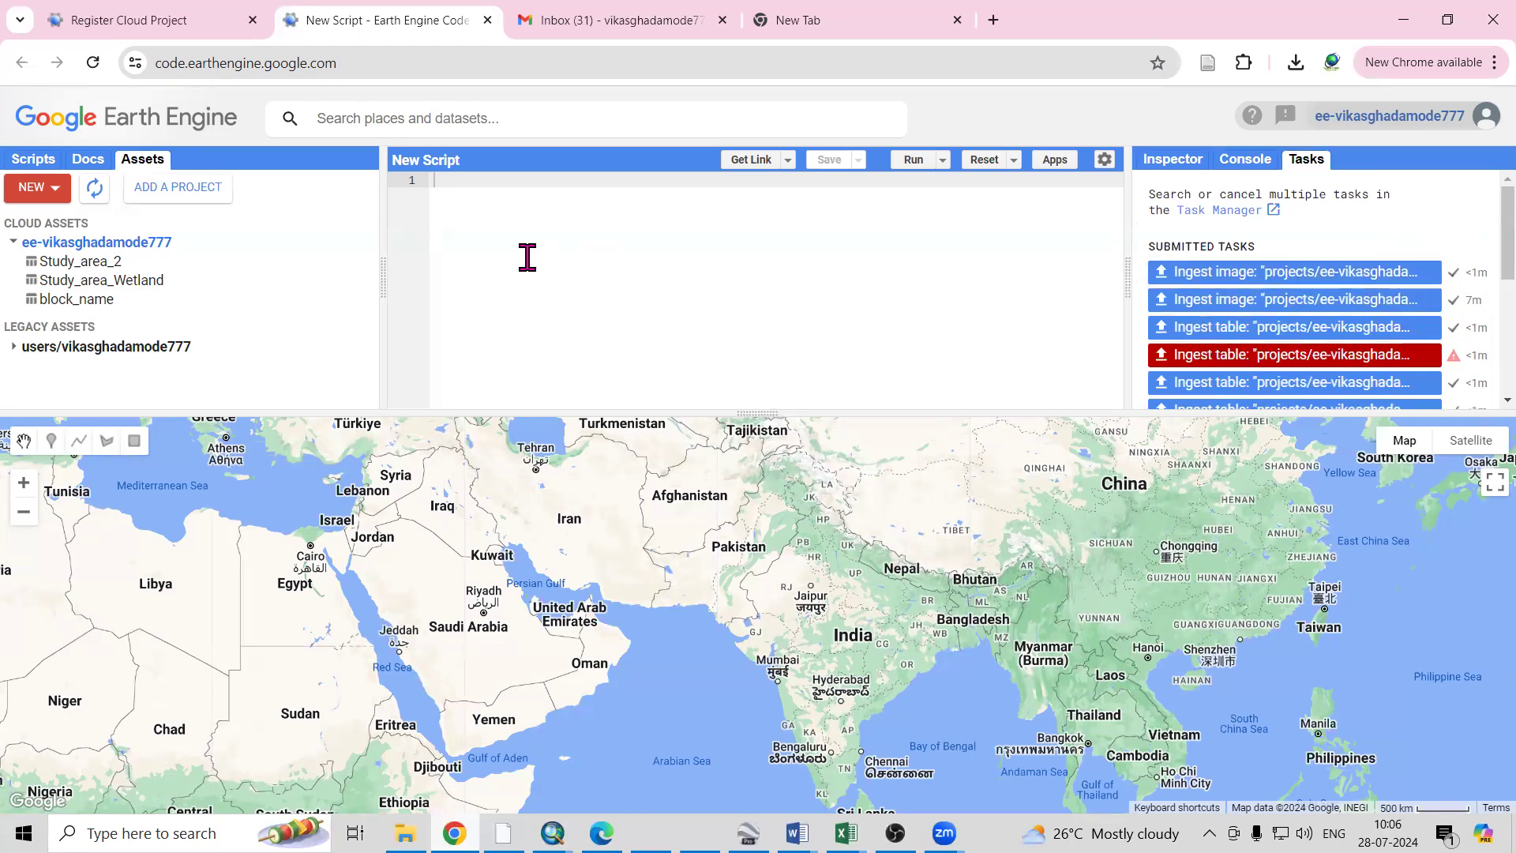
pyautogui.click(92, 191)
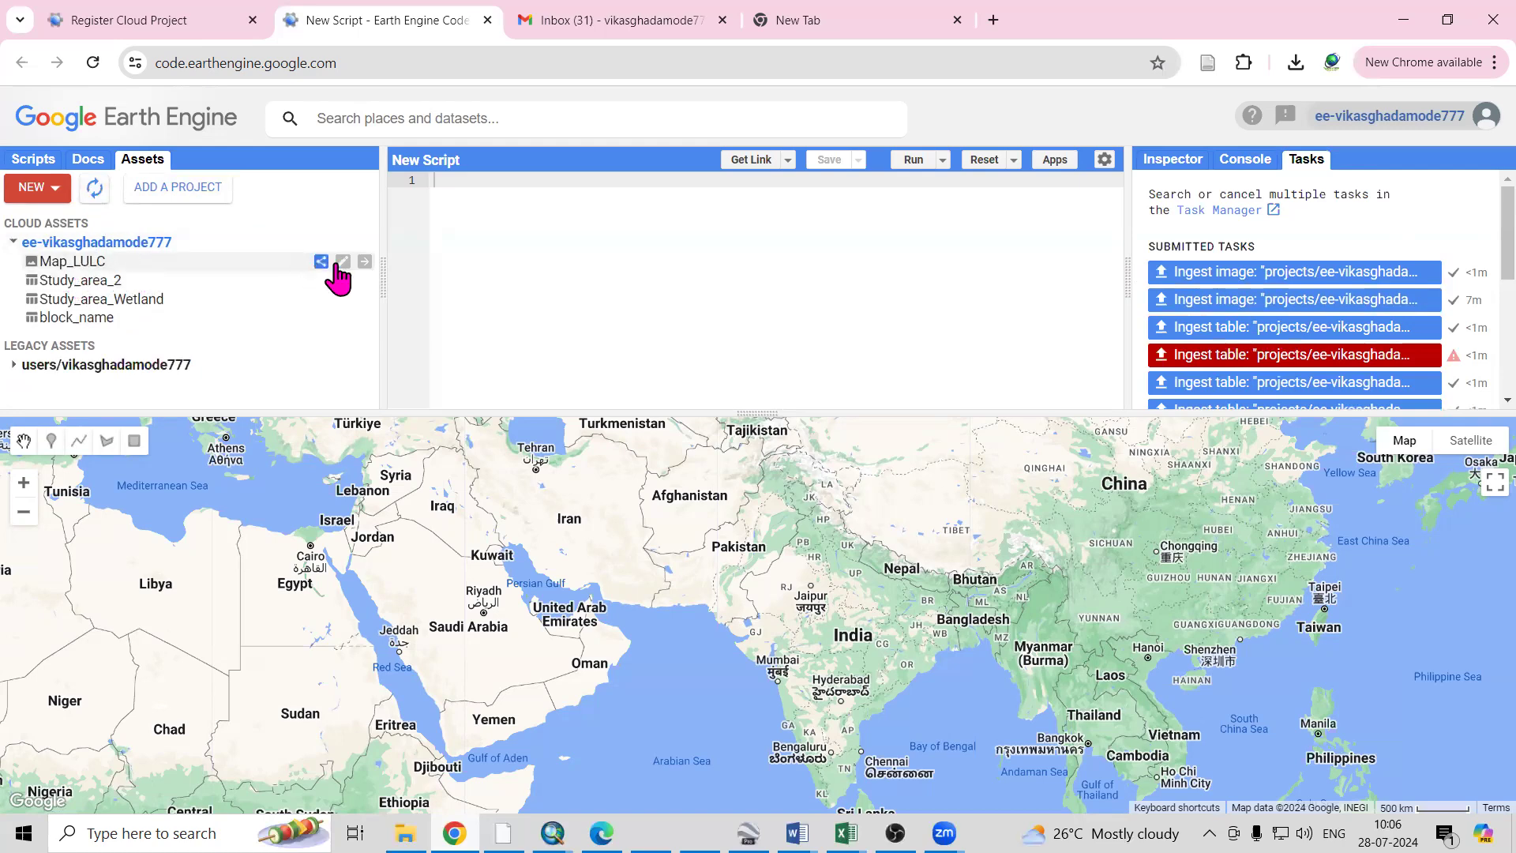
# Import the Map_LULC asset into the script as variable image and pan the map to Africa
pyautogui.click(99, 268)
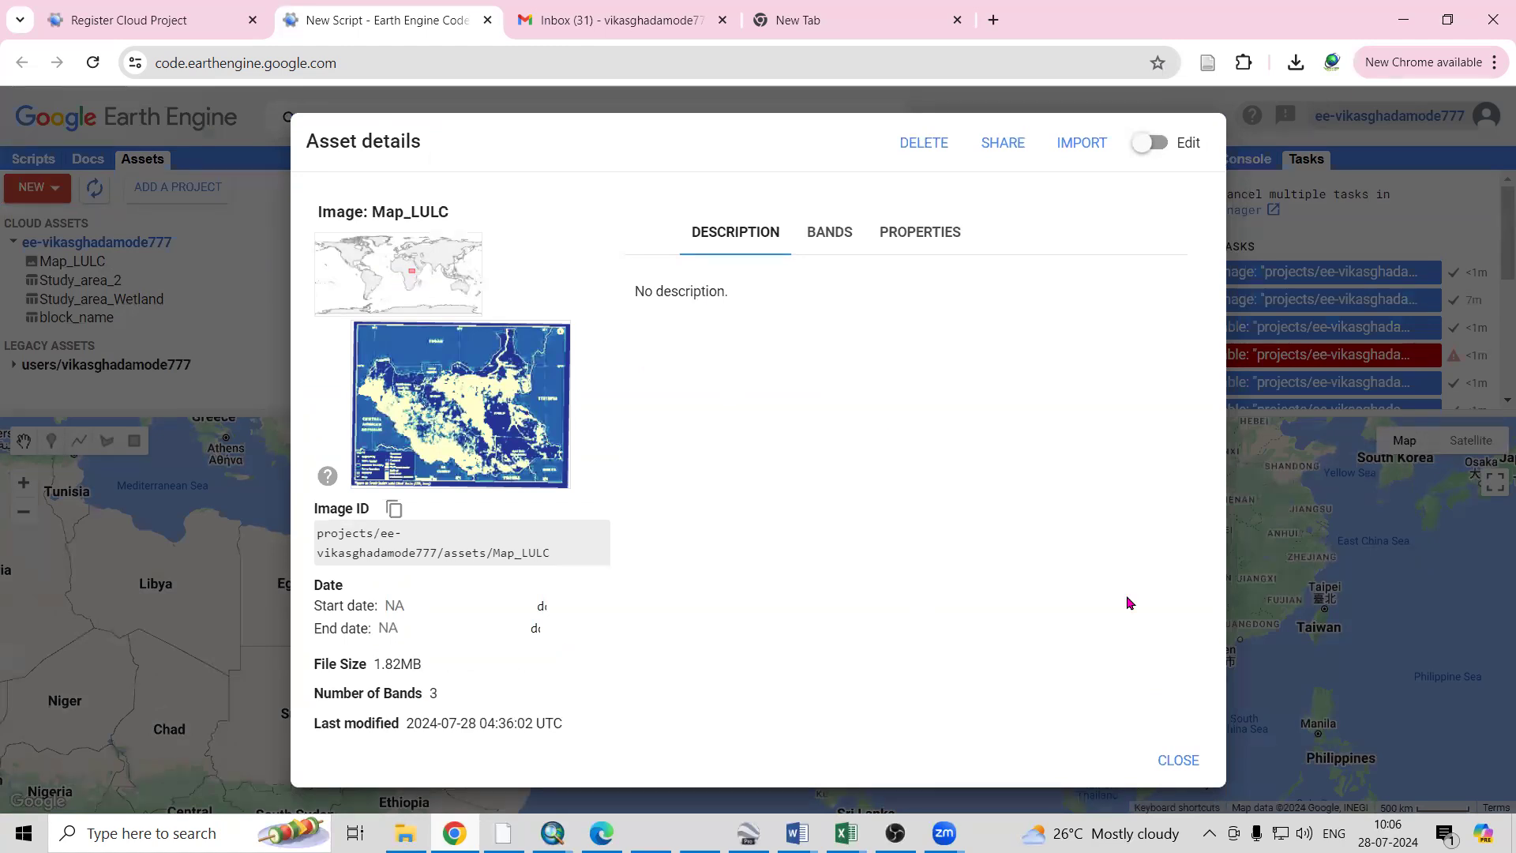
pyautogui.click(1082, 144)
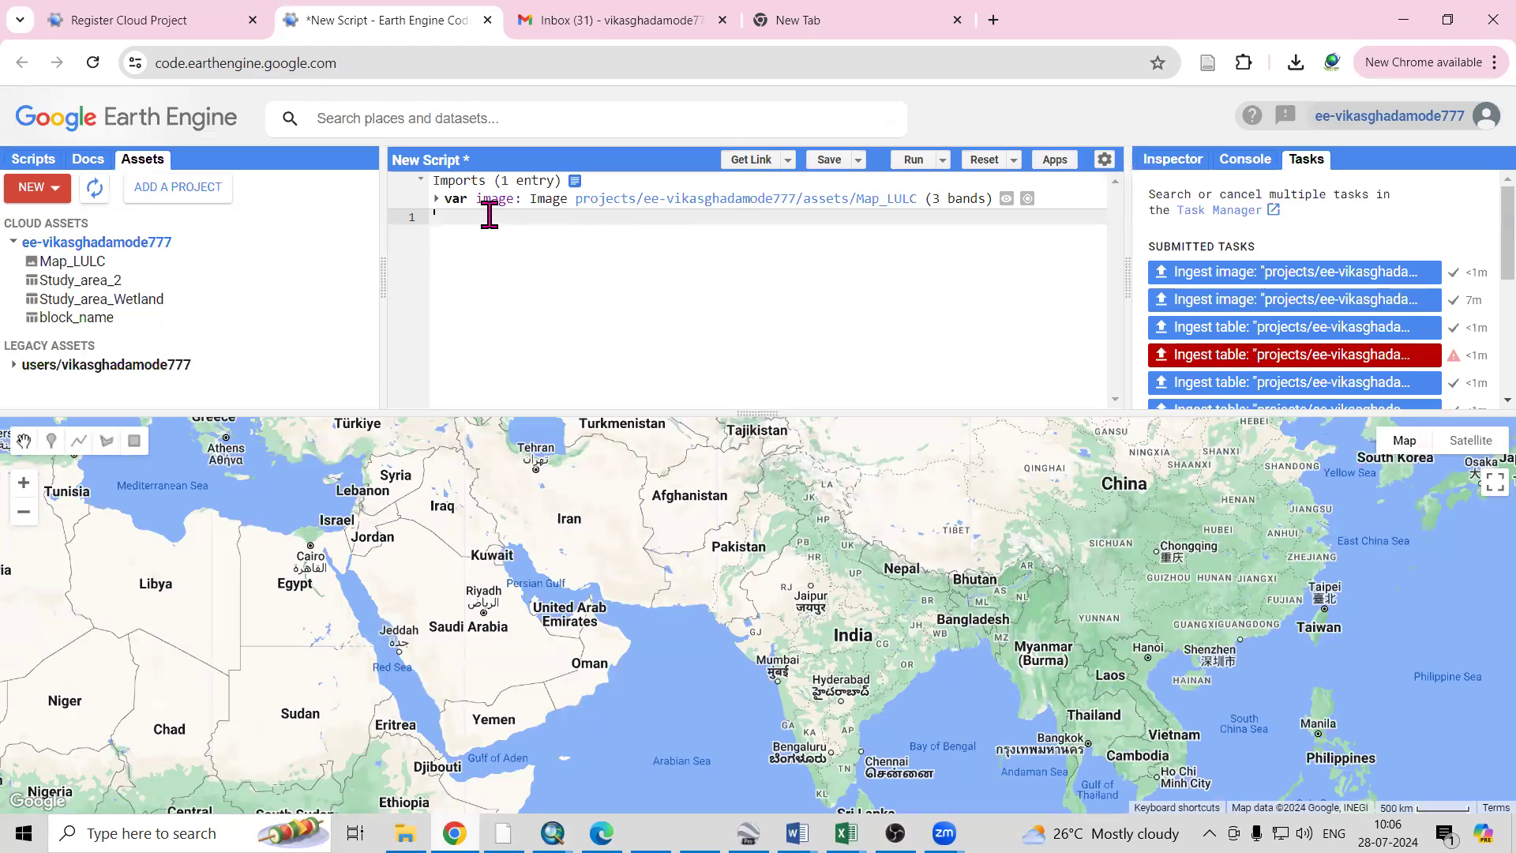
pyautogui.scroll(-1, 822, 565)
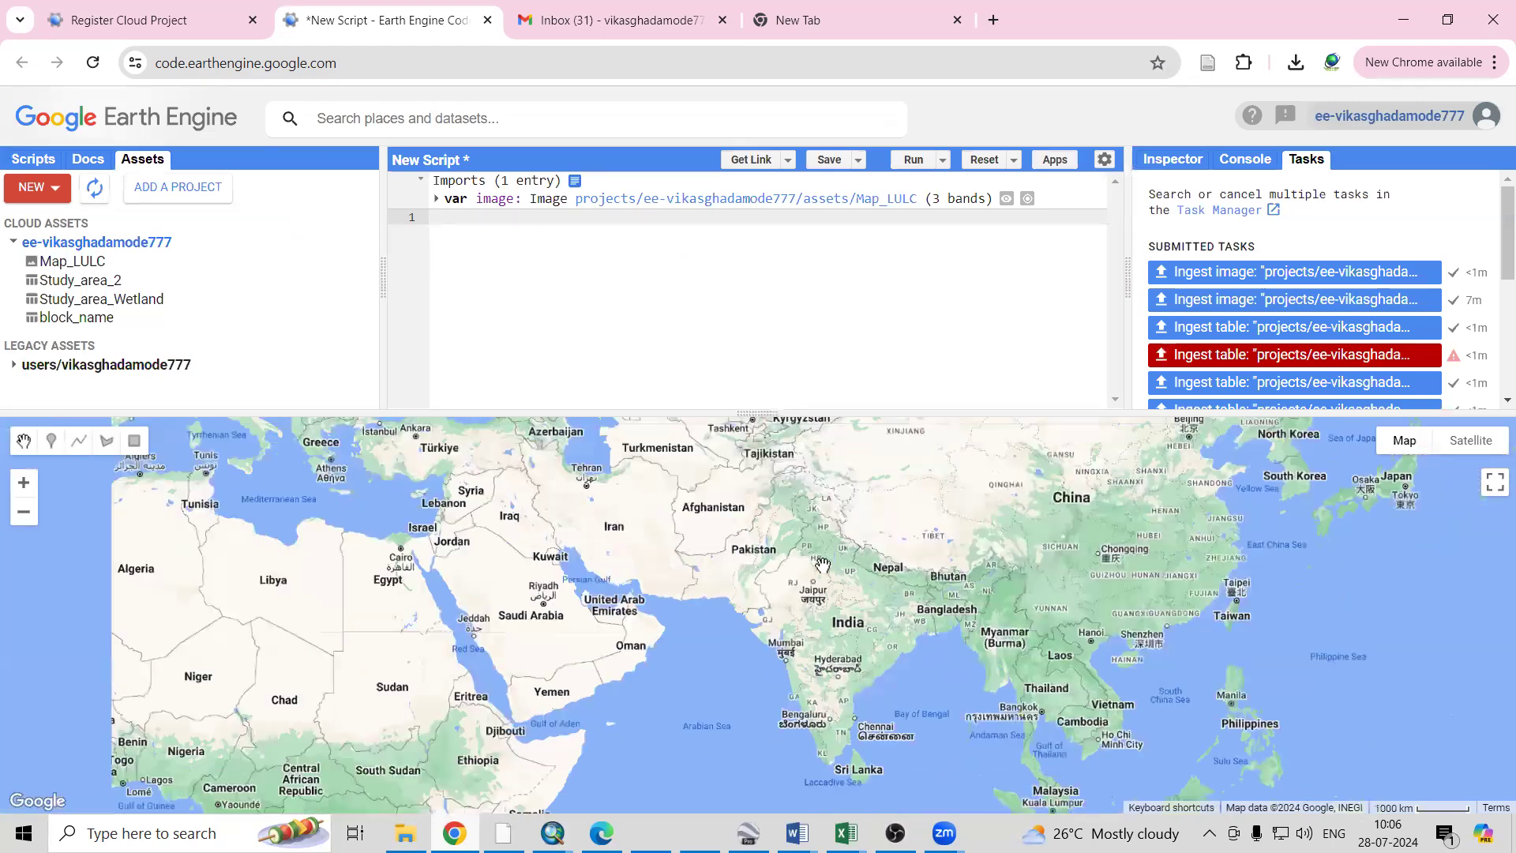
pyautogui.moveTo(653, 619); pyautogui.dragTo(717, 540)
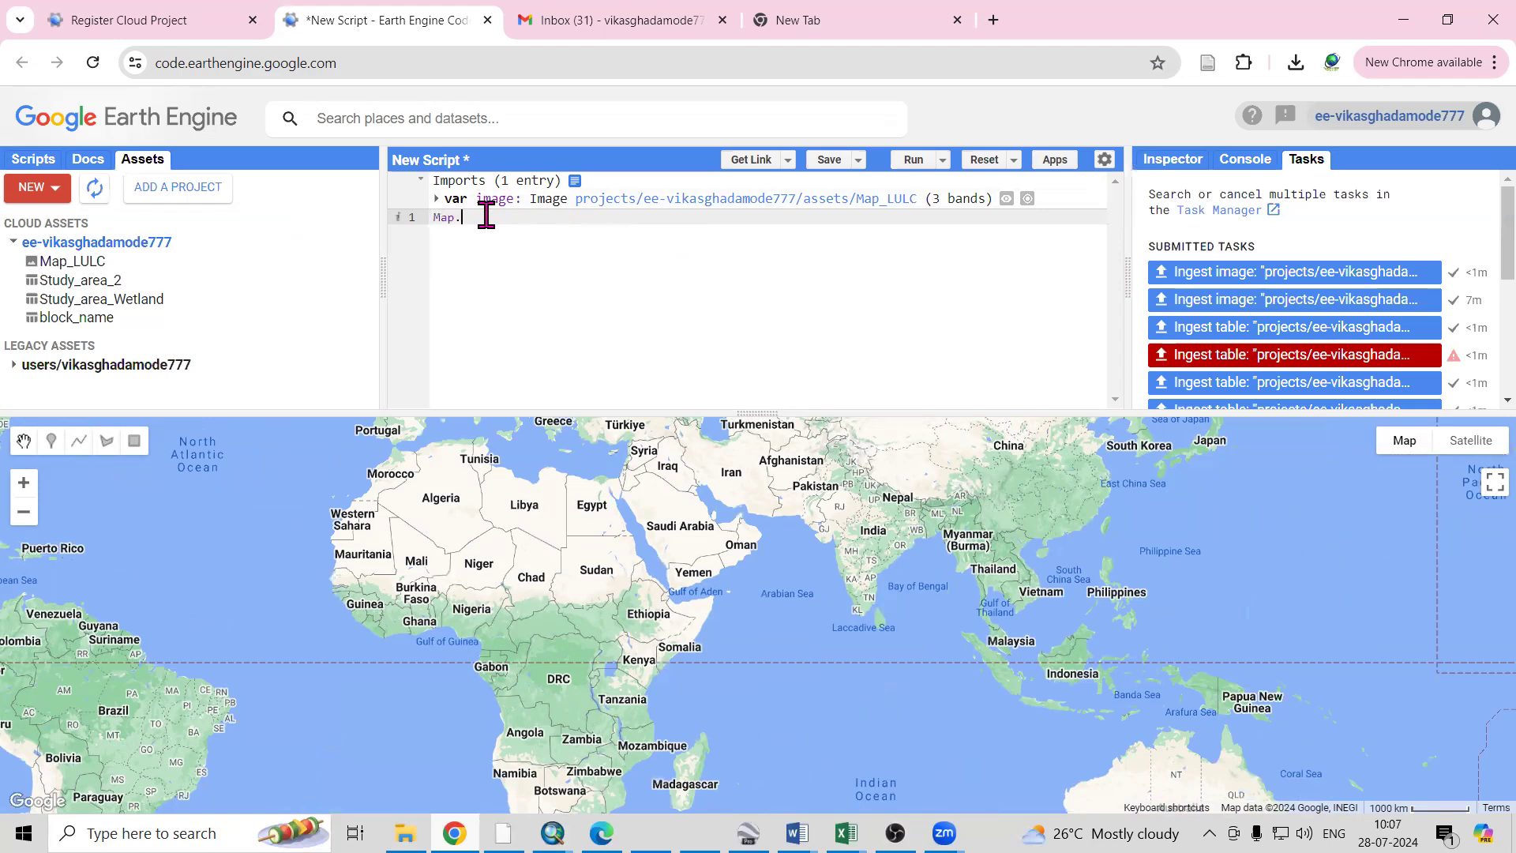
# Add Map.addLayer(image) to the script and run it
pyautogui.write('ddLayer(image')
pyautogui.click(582, 215)
pyautogui.click(915, 163)
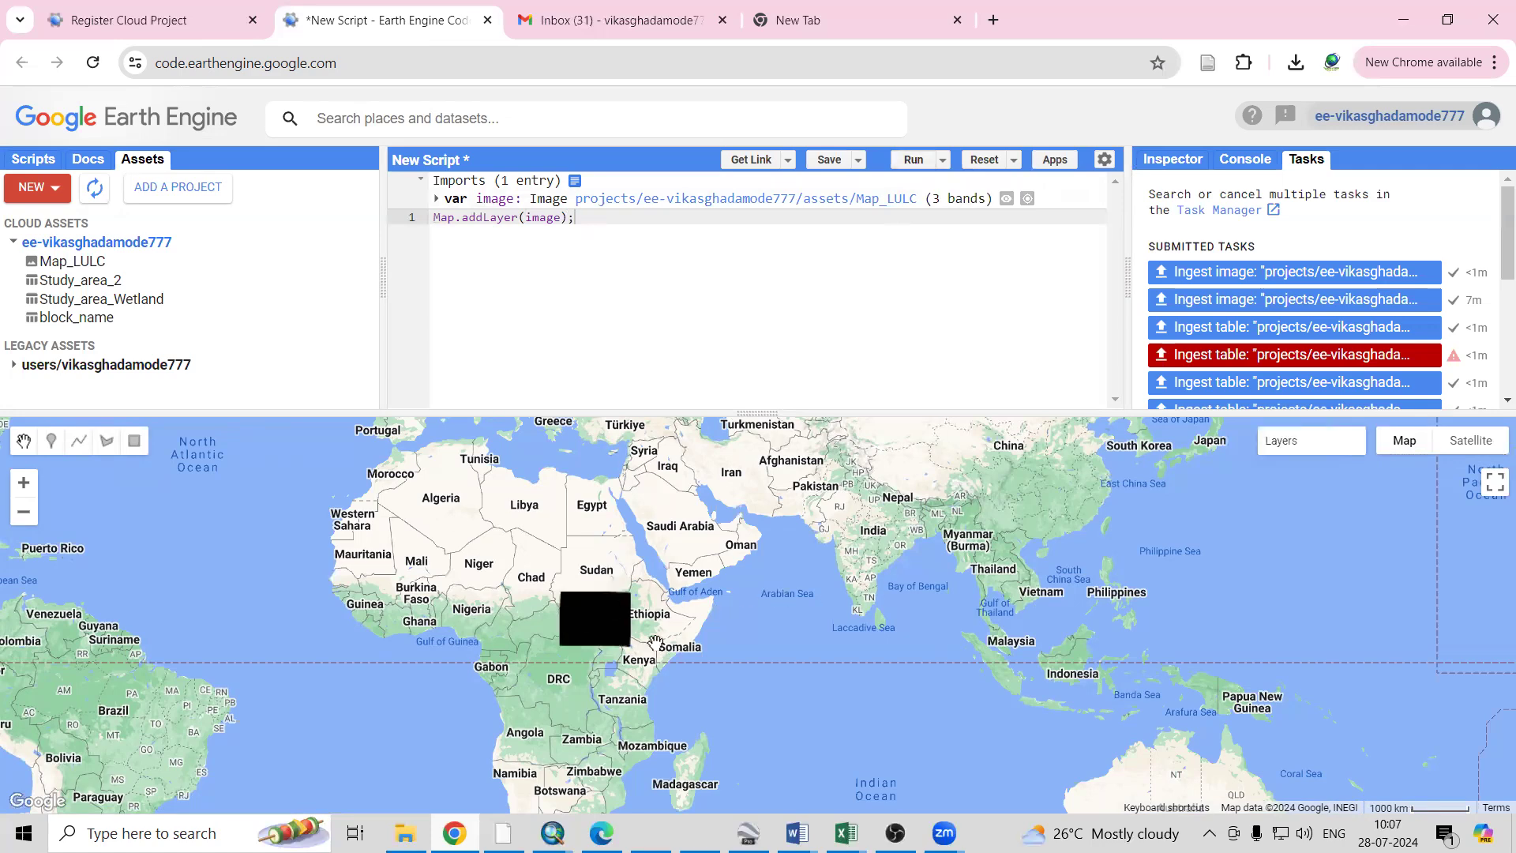
pyautogui.scroll(-1, 578, 617)
pyautogui.scroll(1, 580, 621)
pyautogui.scroll(1, 612, 623)
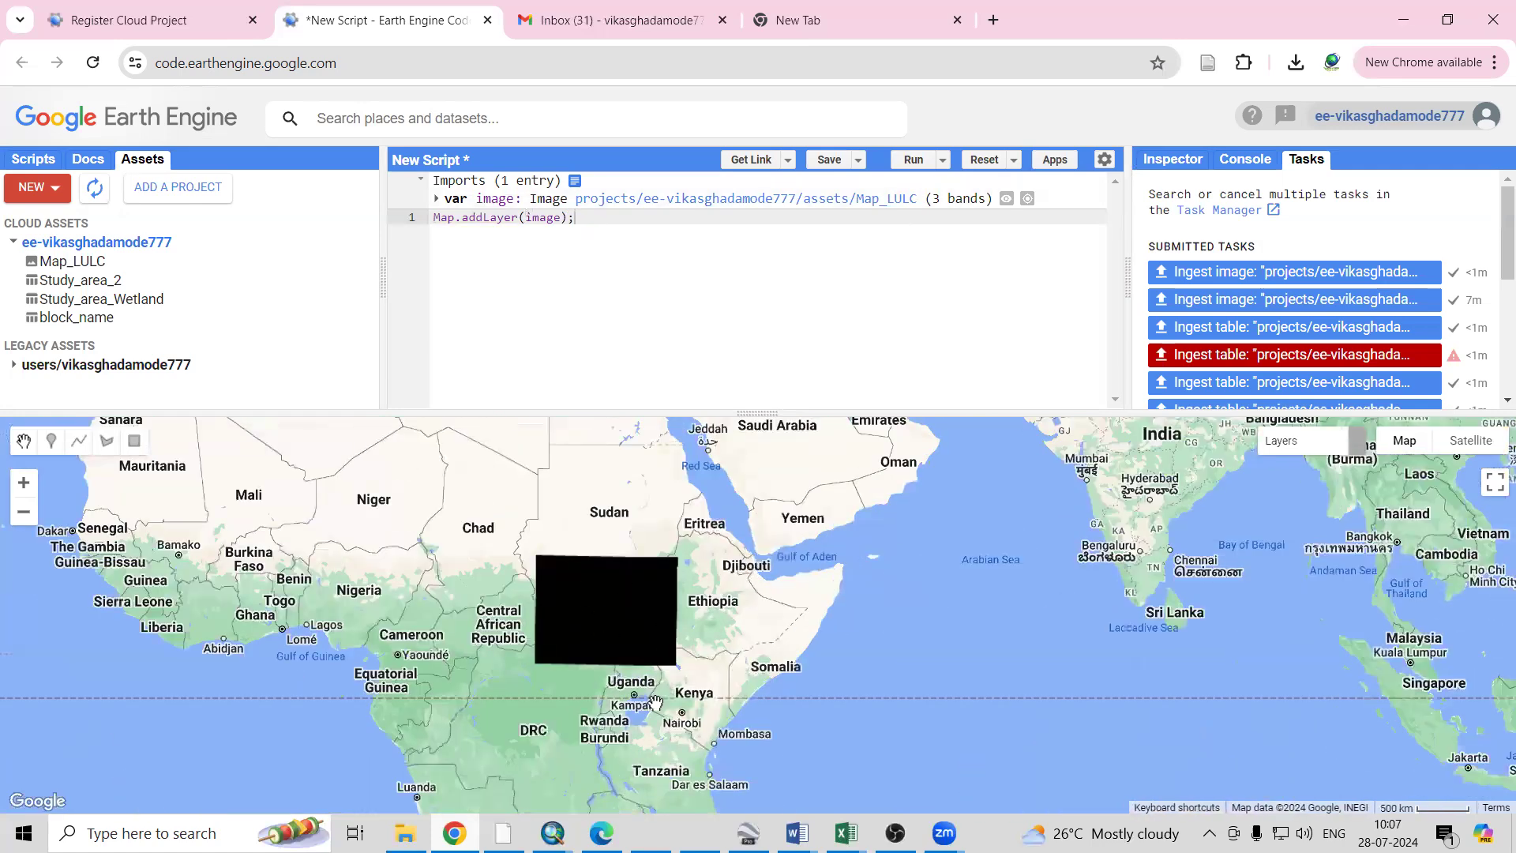
# Zoom ArcMap to the Map_LULC.tif raster to compare, then minimize ArcMap
pyautogui.moveTo(553, 833)
pyautogui.click(649, 746)
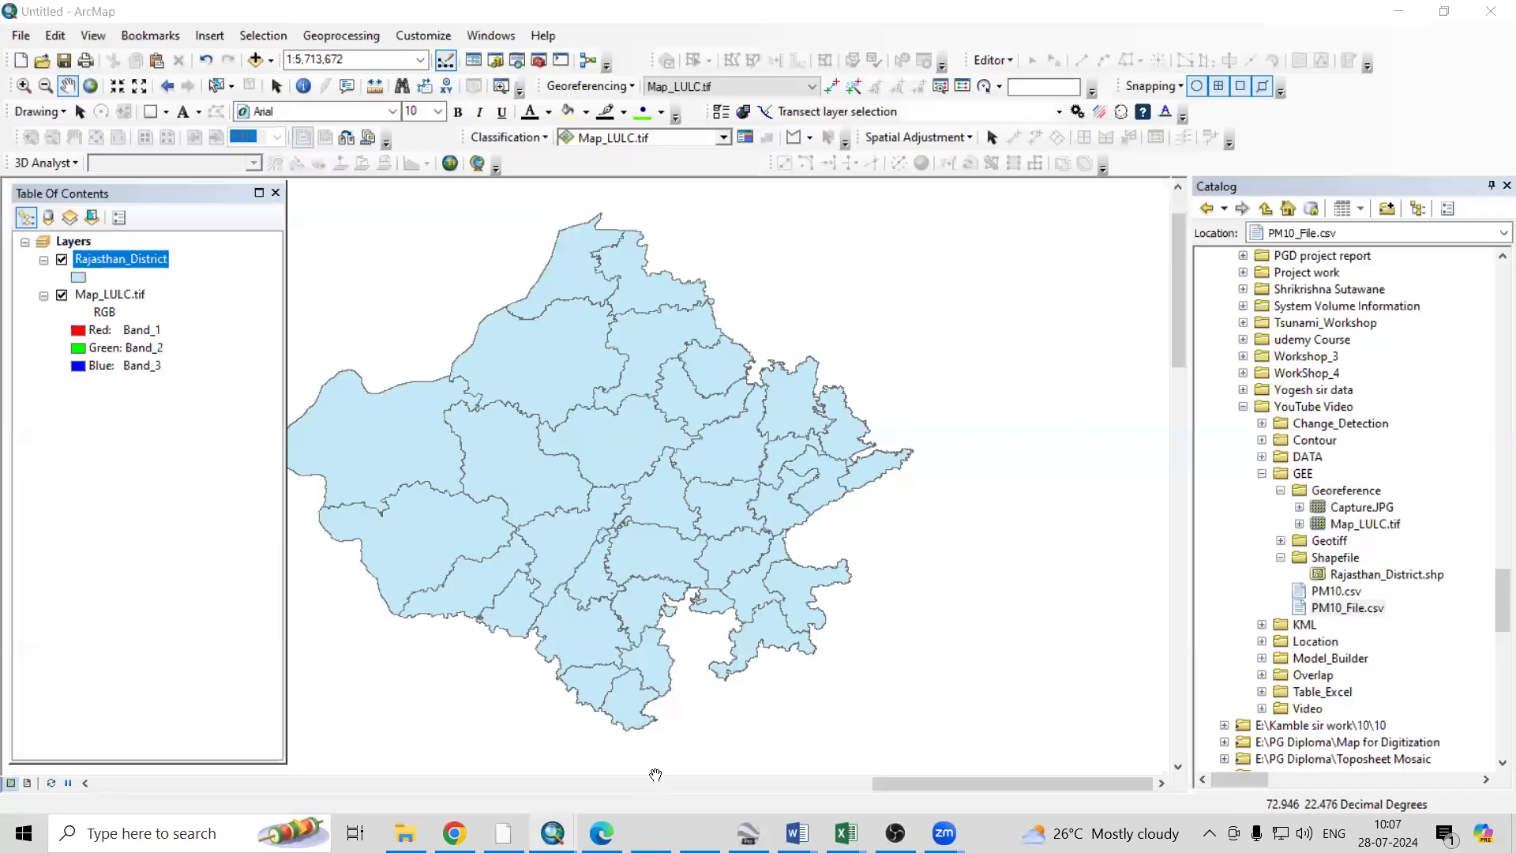
pyautogui.rightClick(143, 298)
pyautogui.click(217, 402)
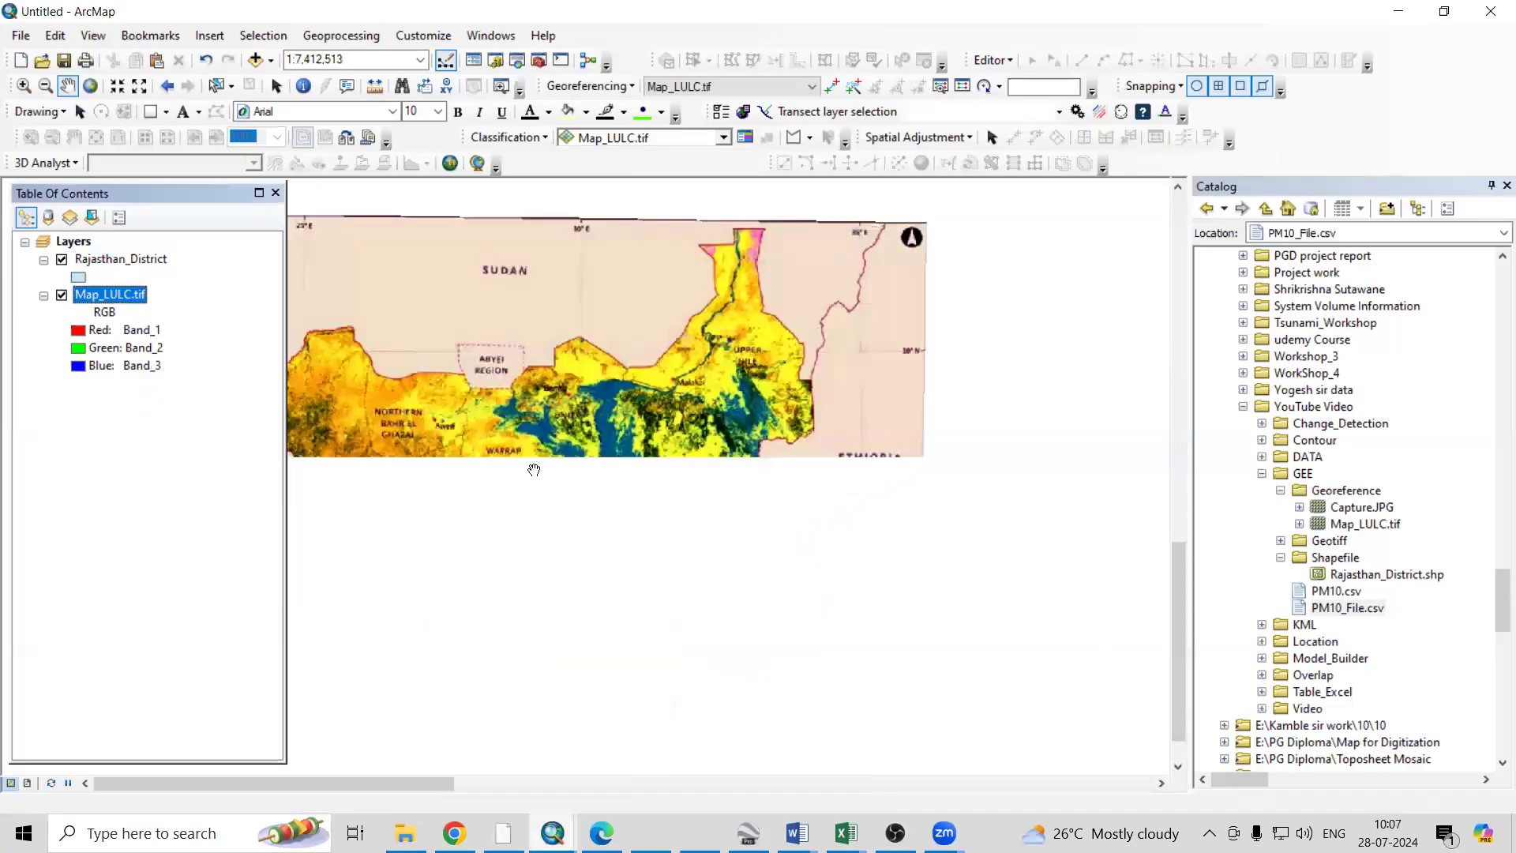
pyautogui.scroll(-2, 611, 485)
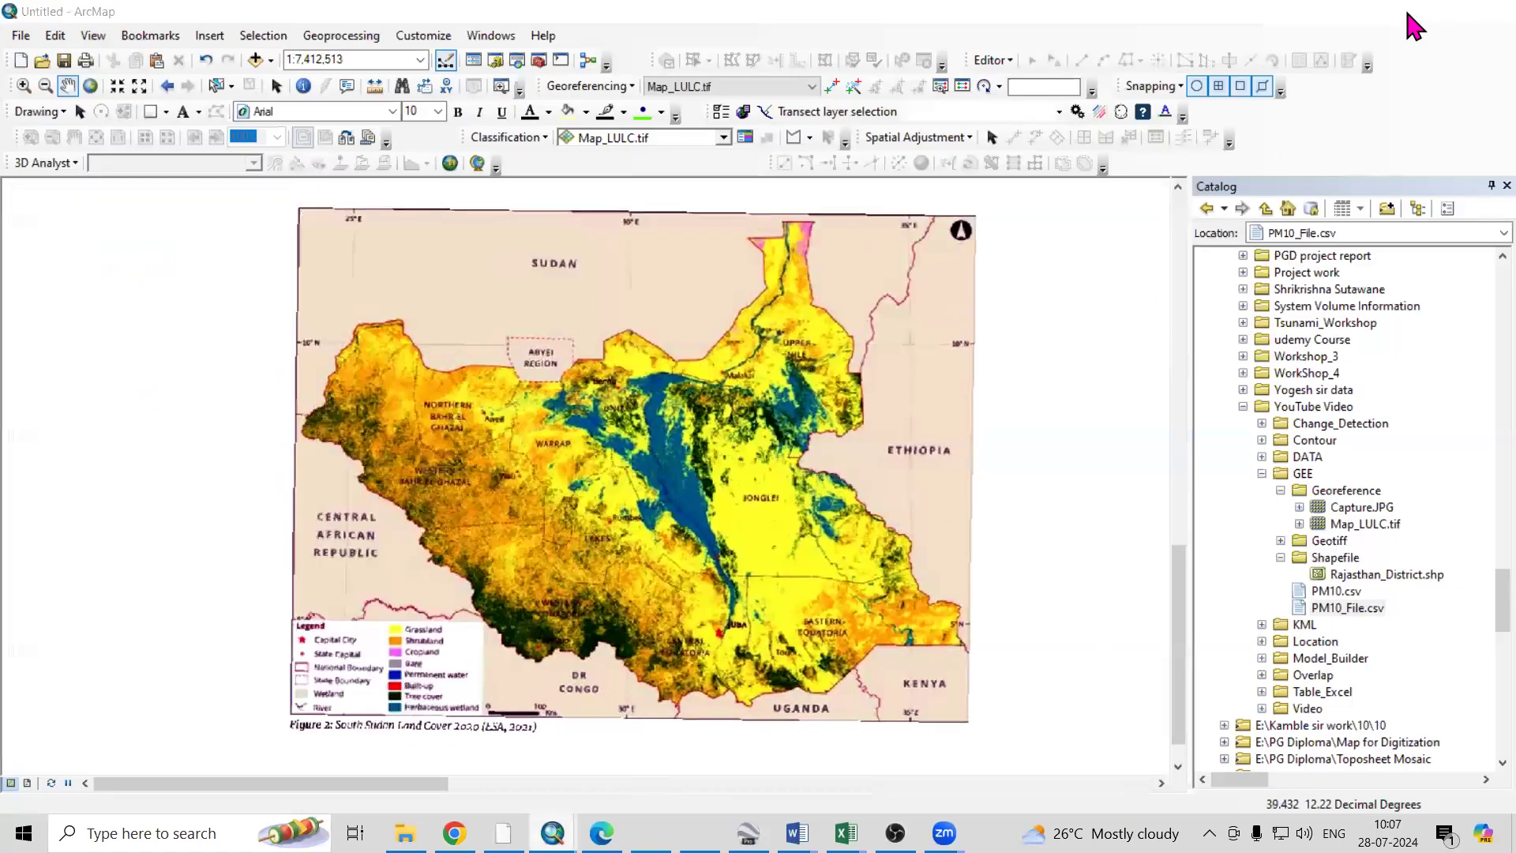
pyautogui.click(1398, 11)
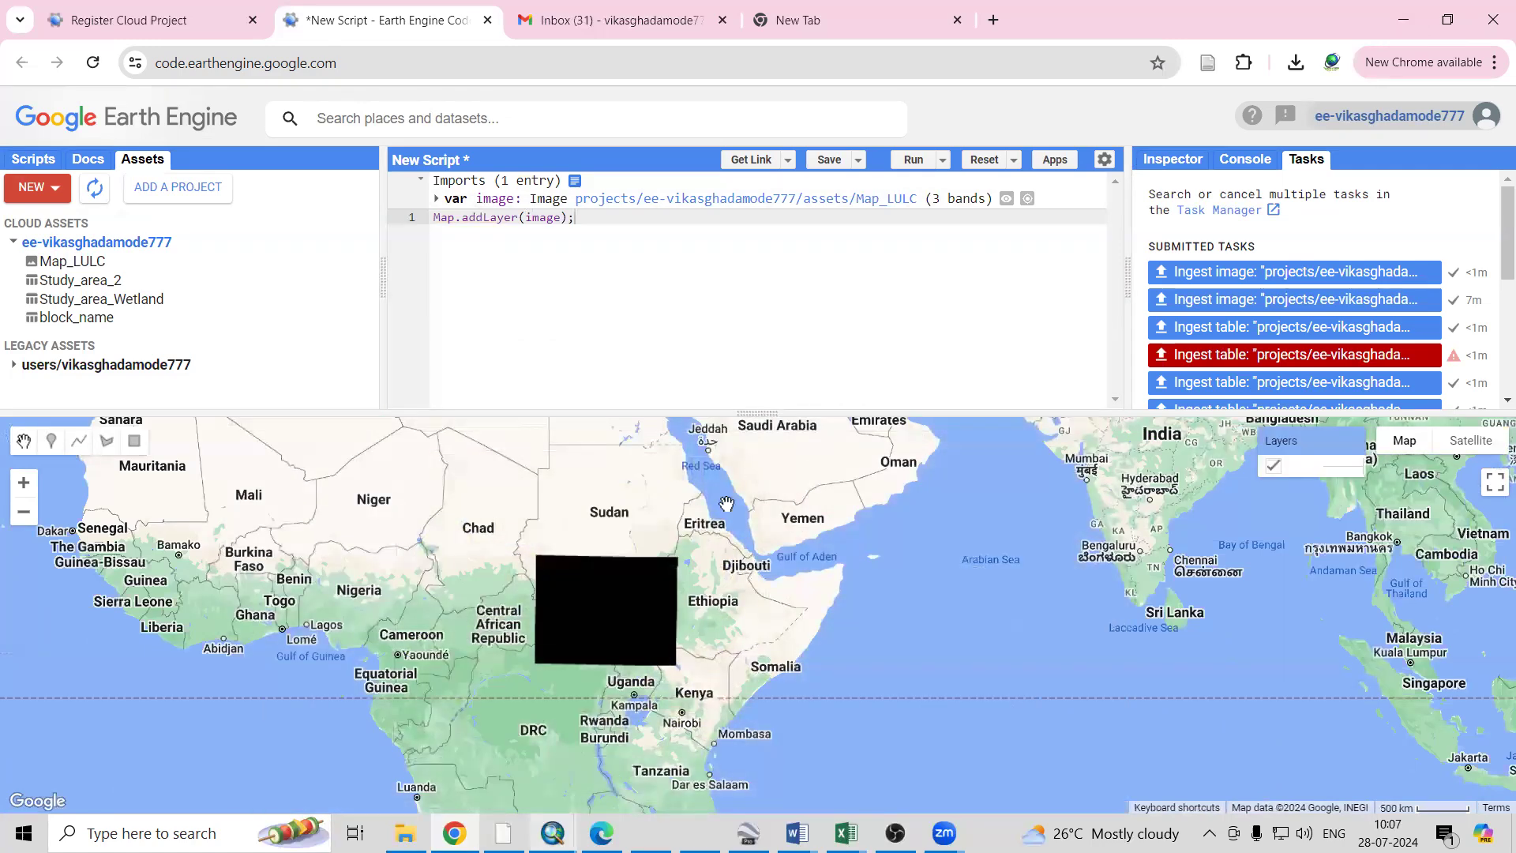
# Apply a Stretch: 100% range to Layer 1, giving a 15–255 colour display
pyautogui.moveTo(1320, 464)
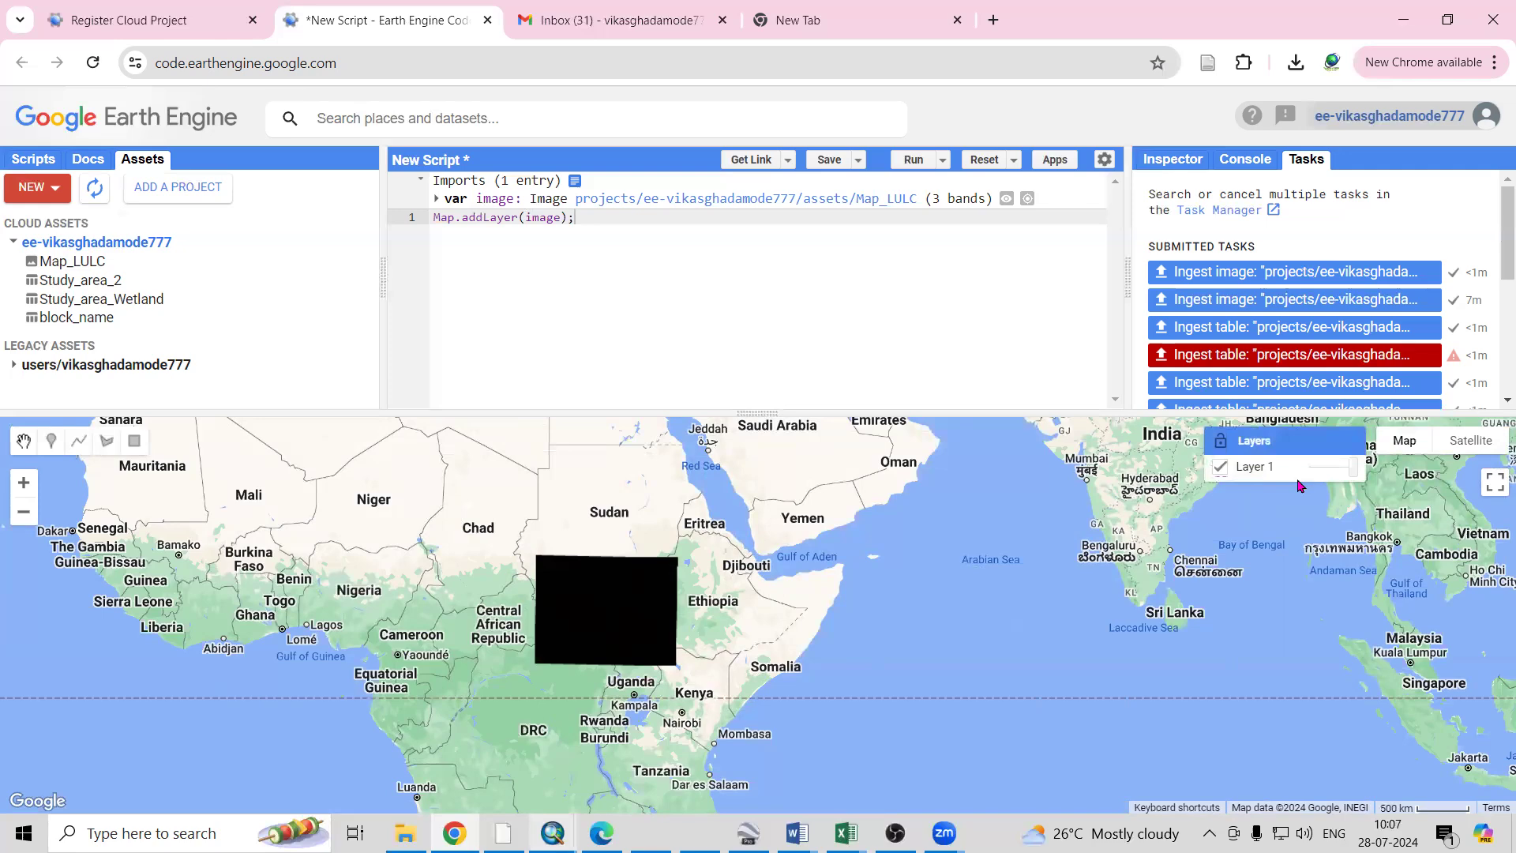
pyautogui.click(1294, 472)
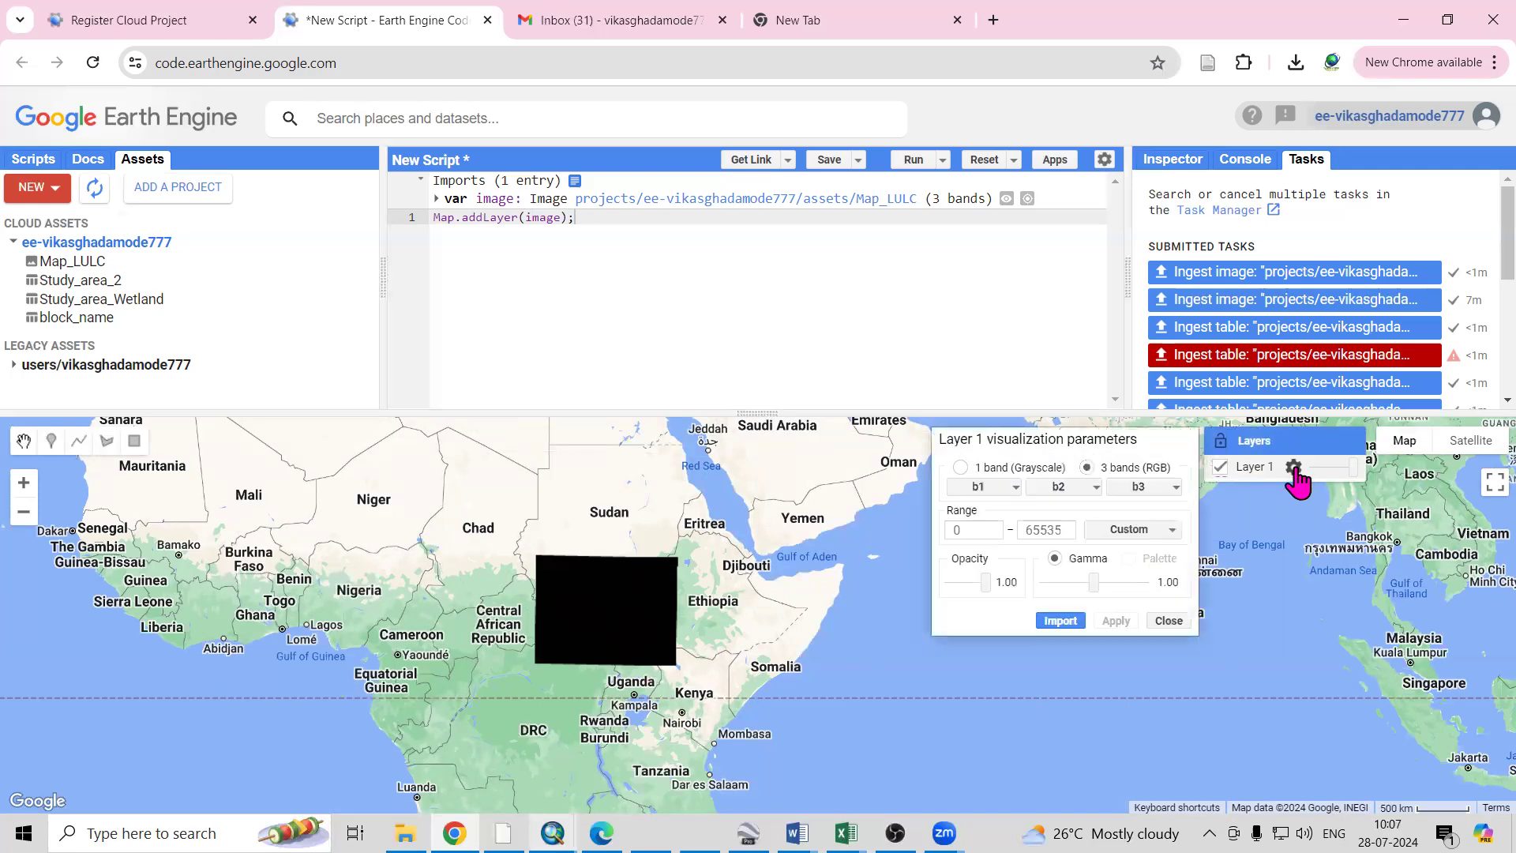
pyautogui.click(1136, 531)
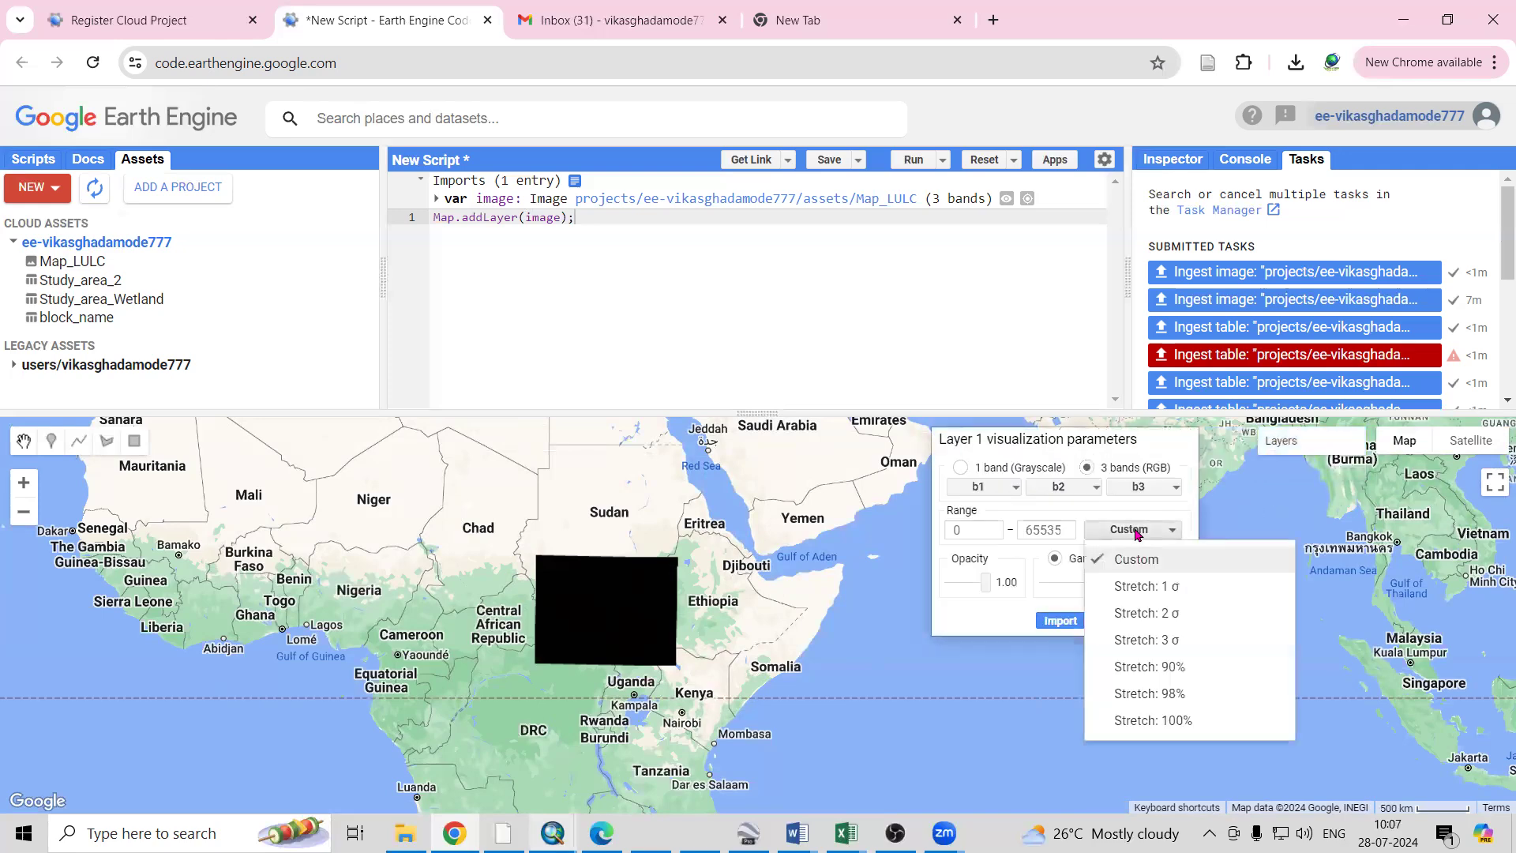
pyautogui.click(1171, 720)
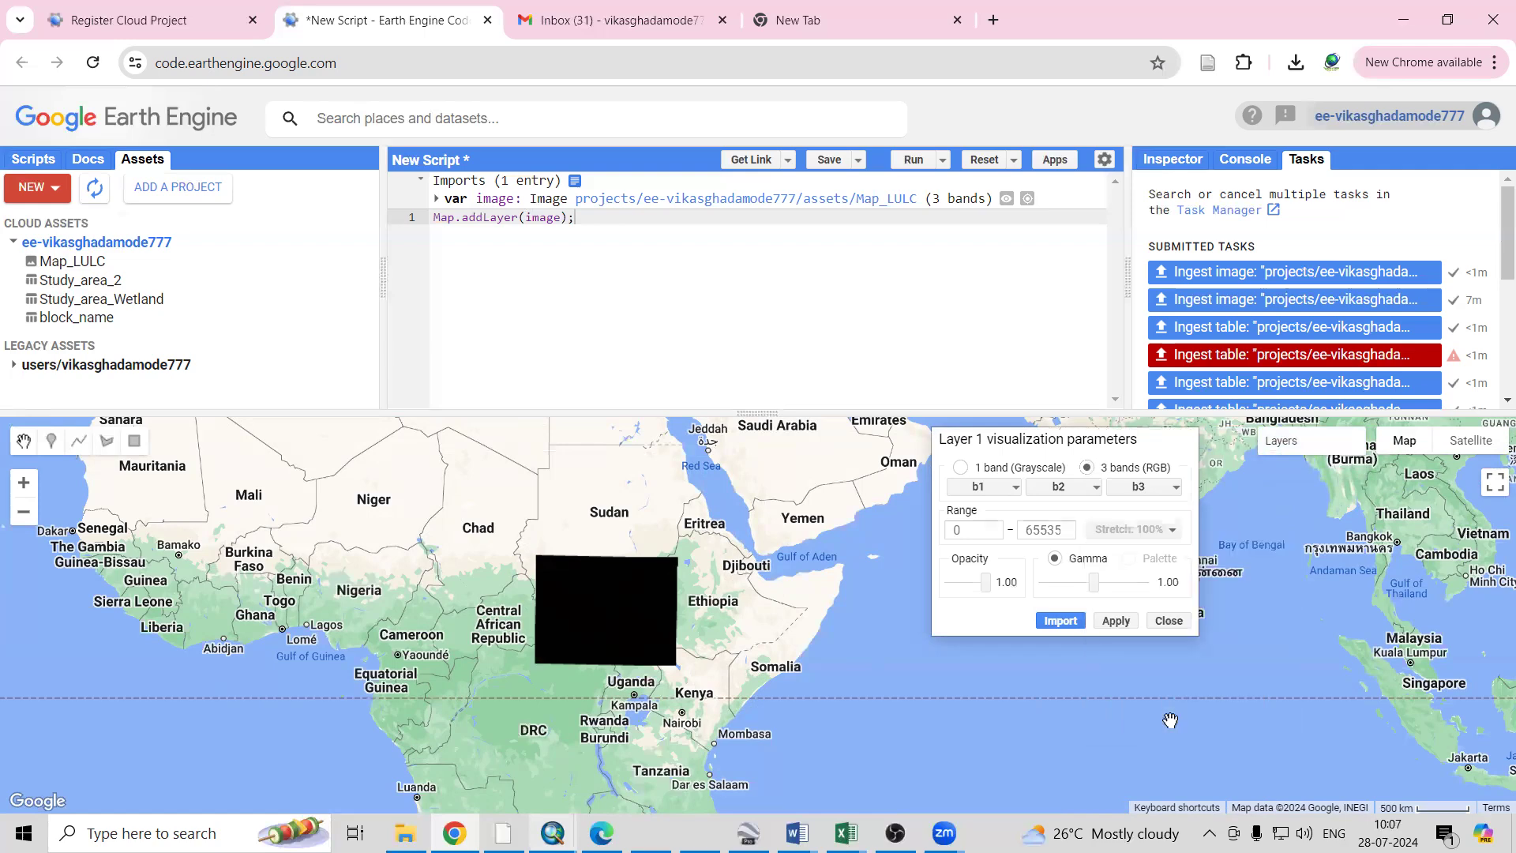
pyautogui.click(1118, 621)
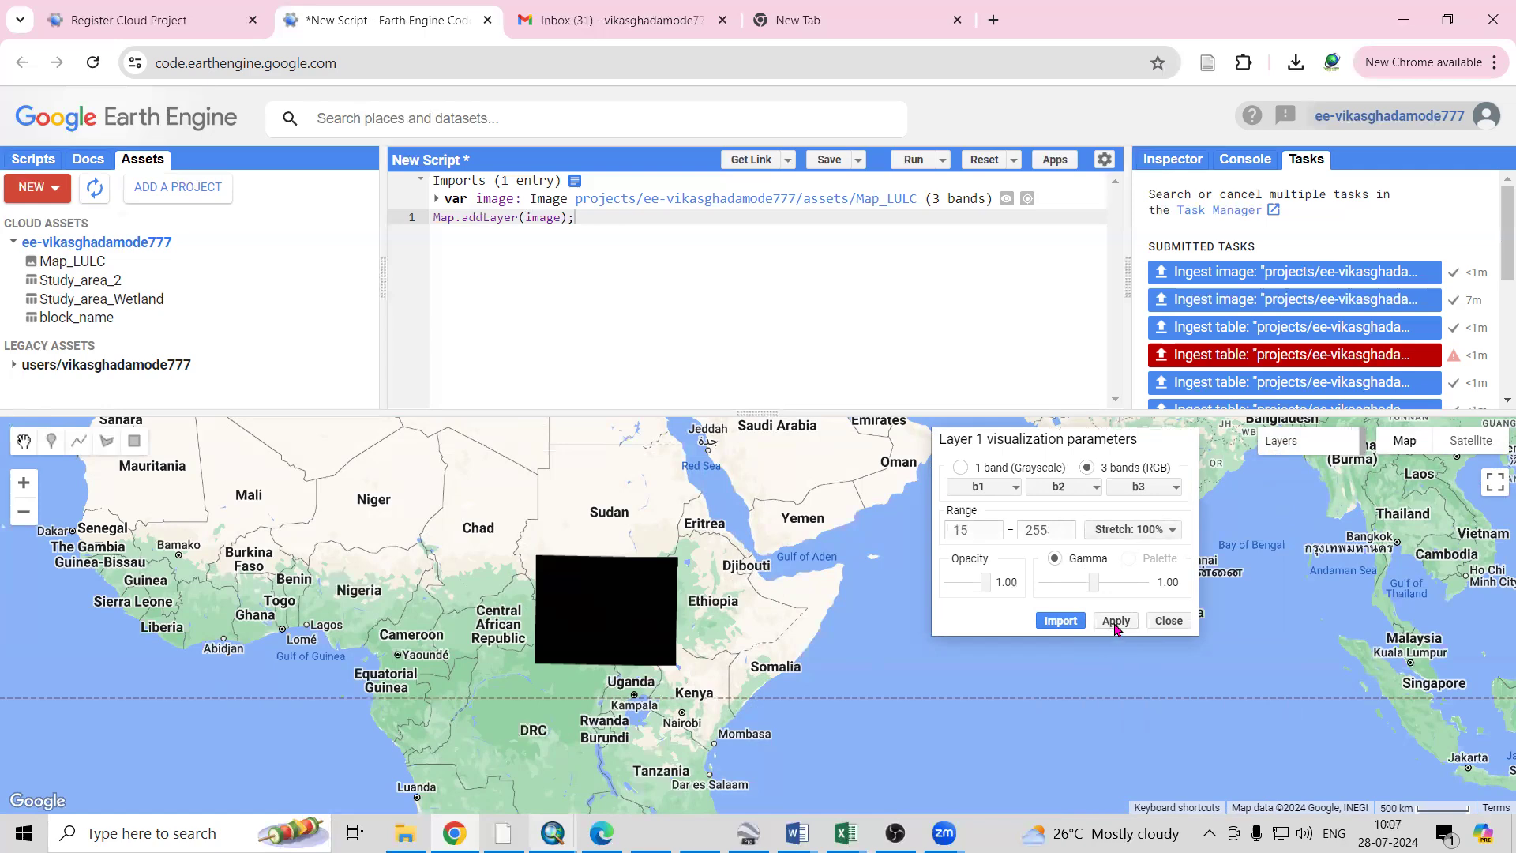
pyautogui.click(1116, 621)
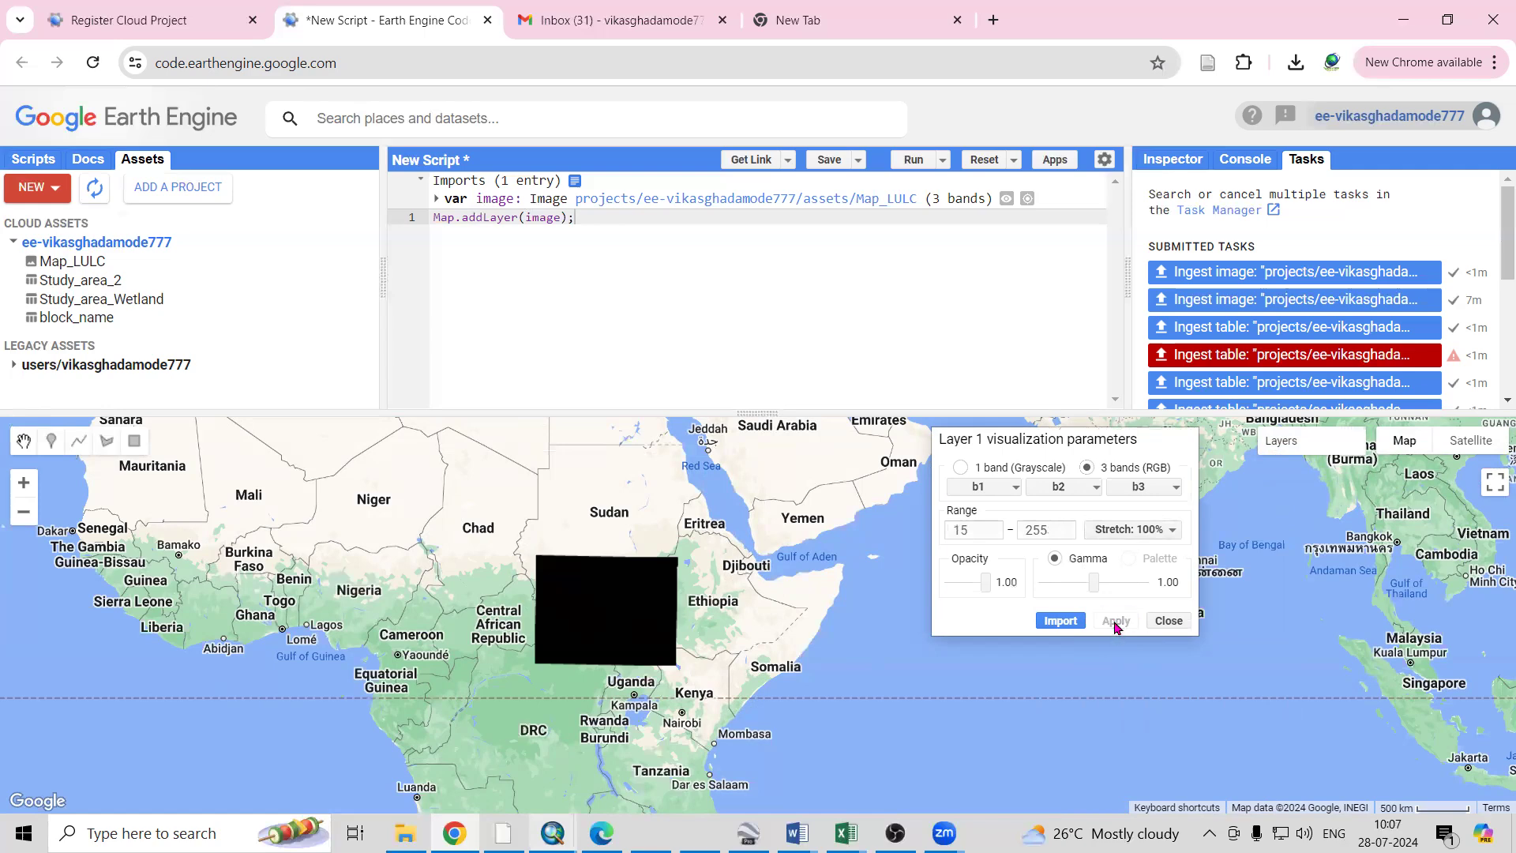
pyautogui.click(1168, 621)
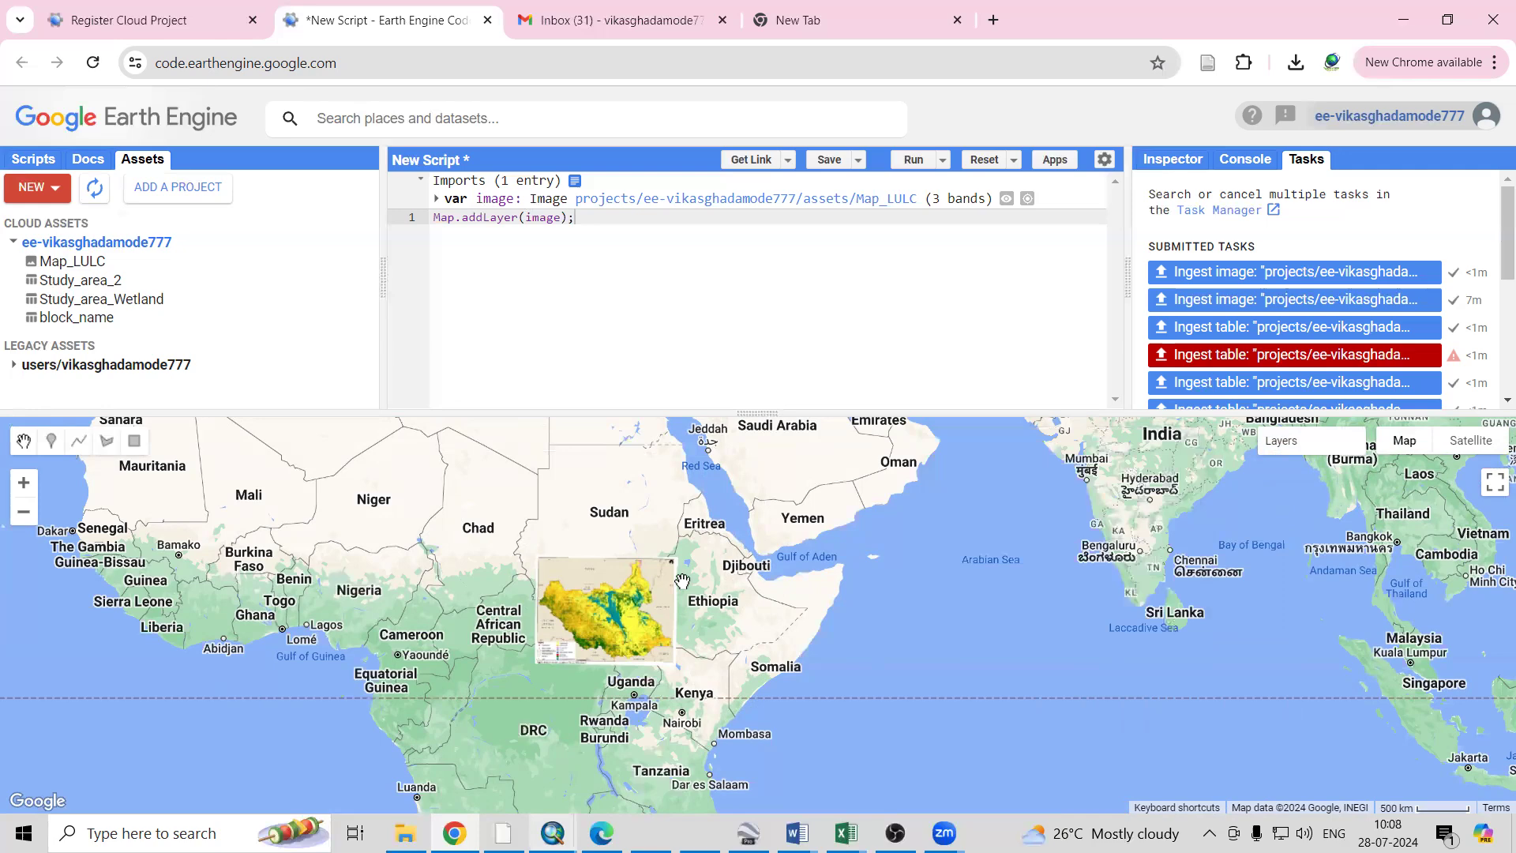
pyautogui.scroll(1, 609, 620)
pyautogui.scroll(1, 609, 620)
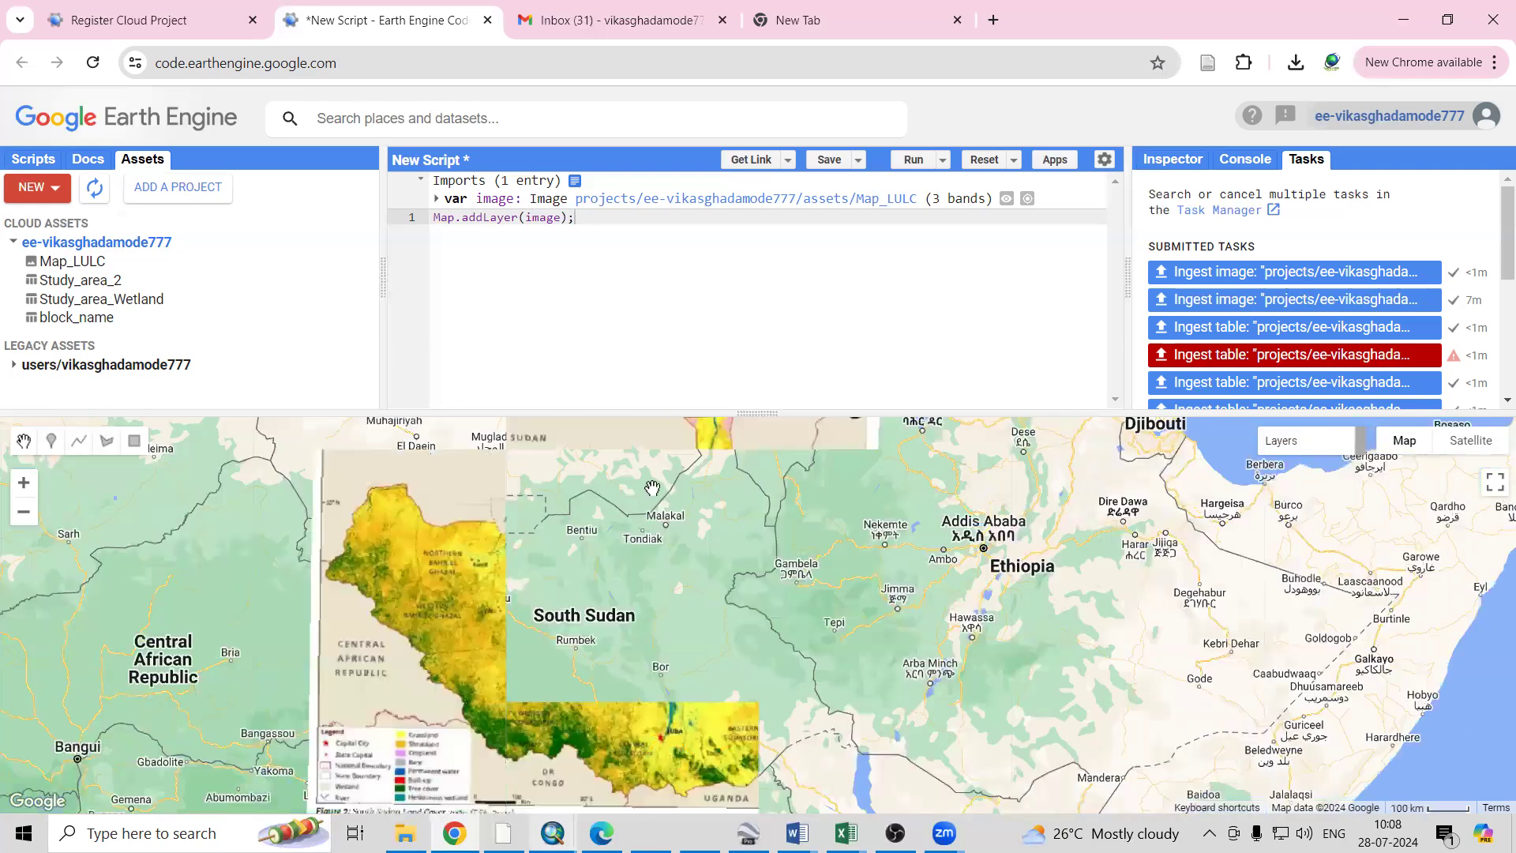
pyautogui.moveTo(553, 833)
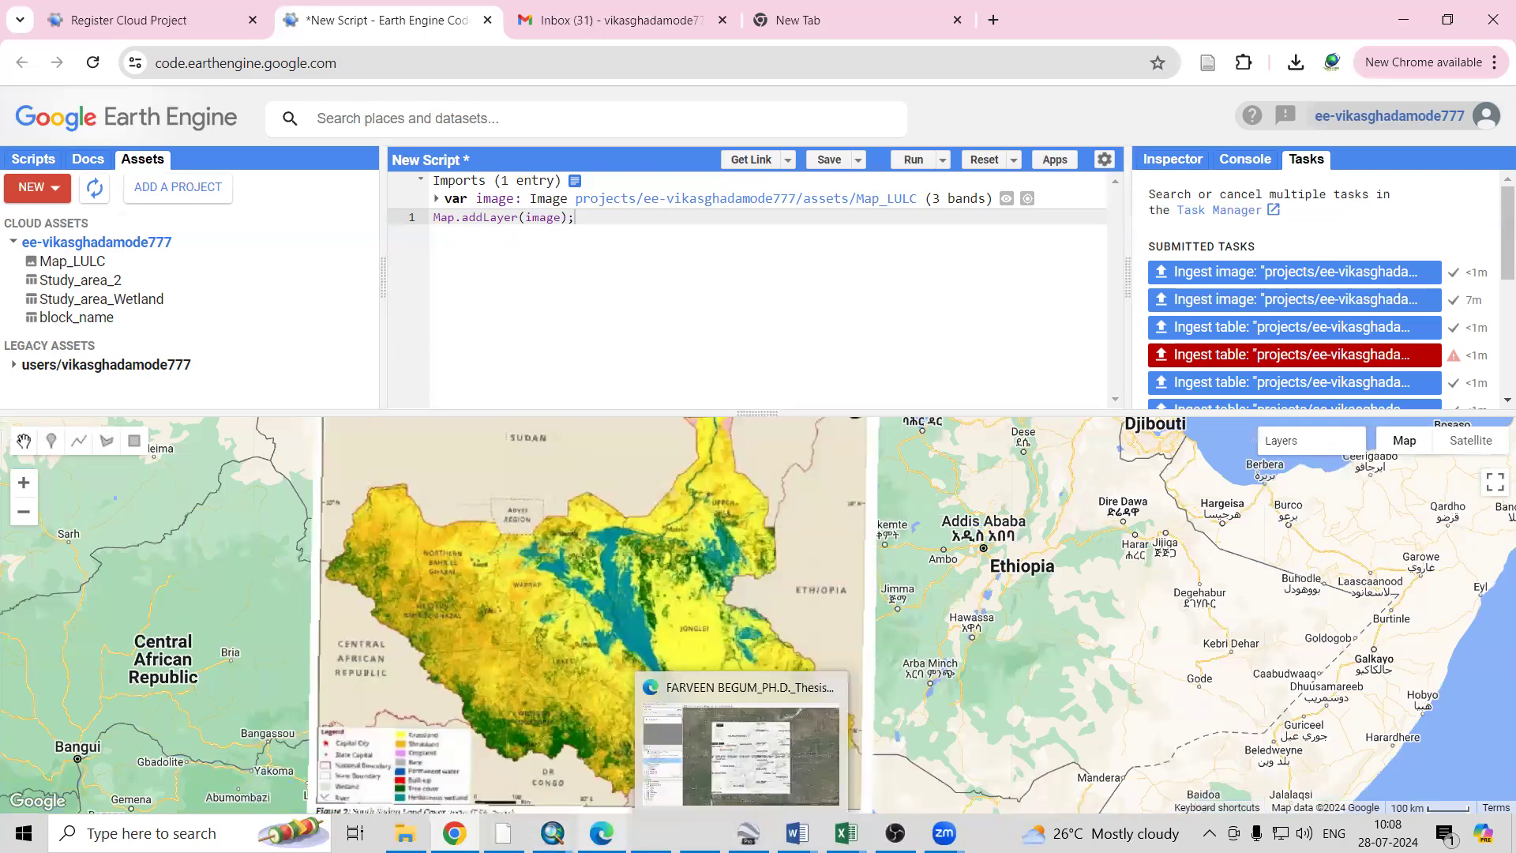
pyautogui.click(656, 767)
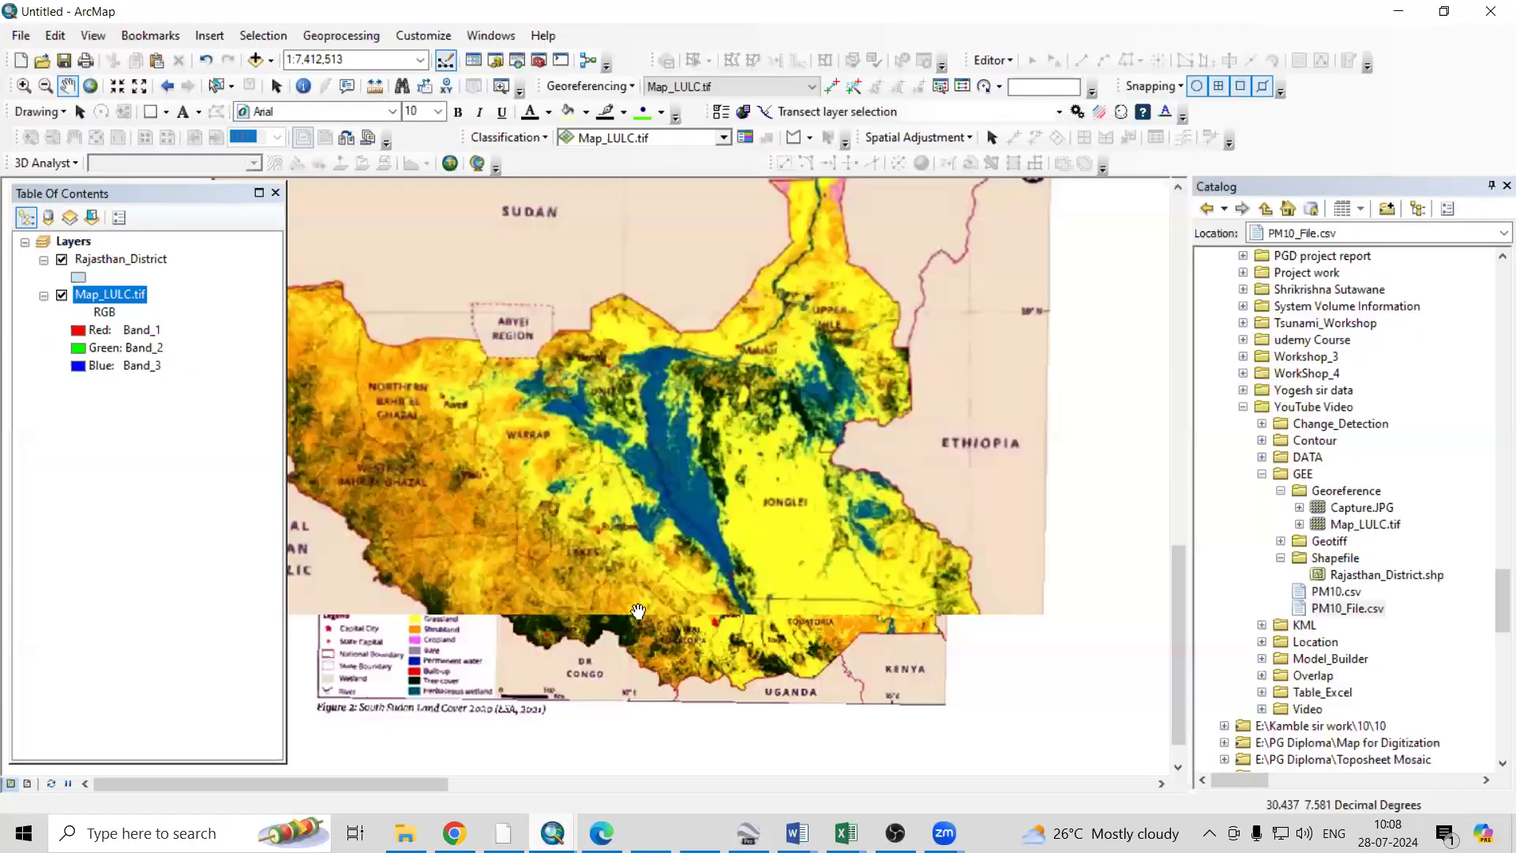
pyautogui.hotkey('alt', 'Tab')
pyautogui.moveTo(638, 611); pyautogui.dragTo(767, 628)
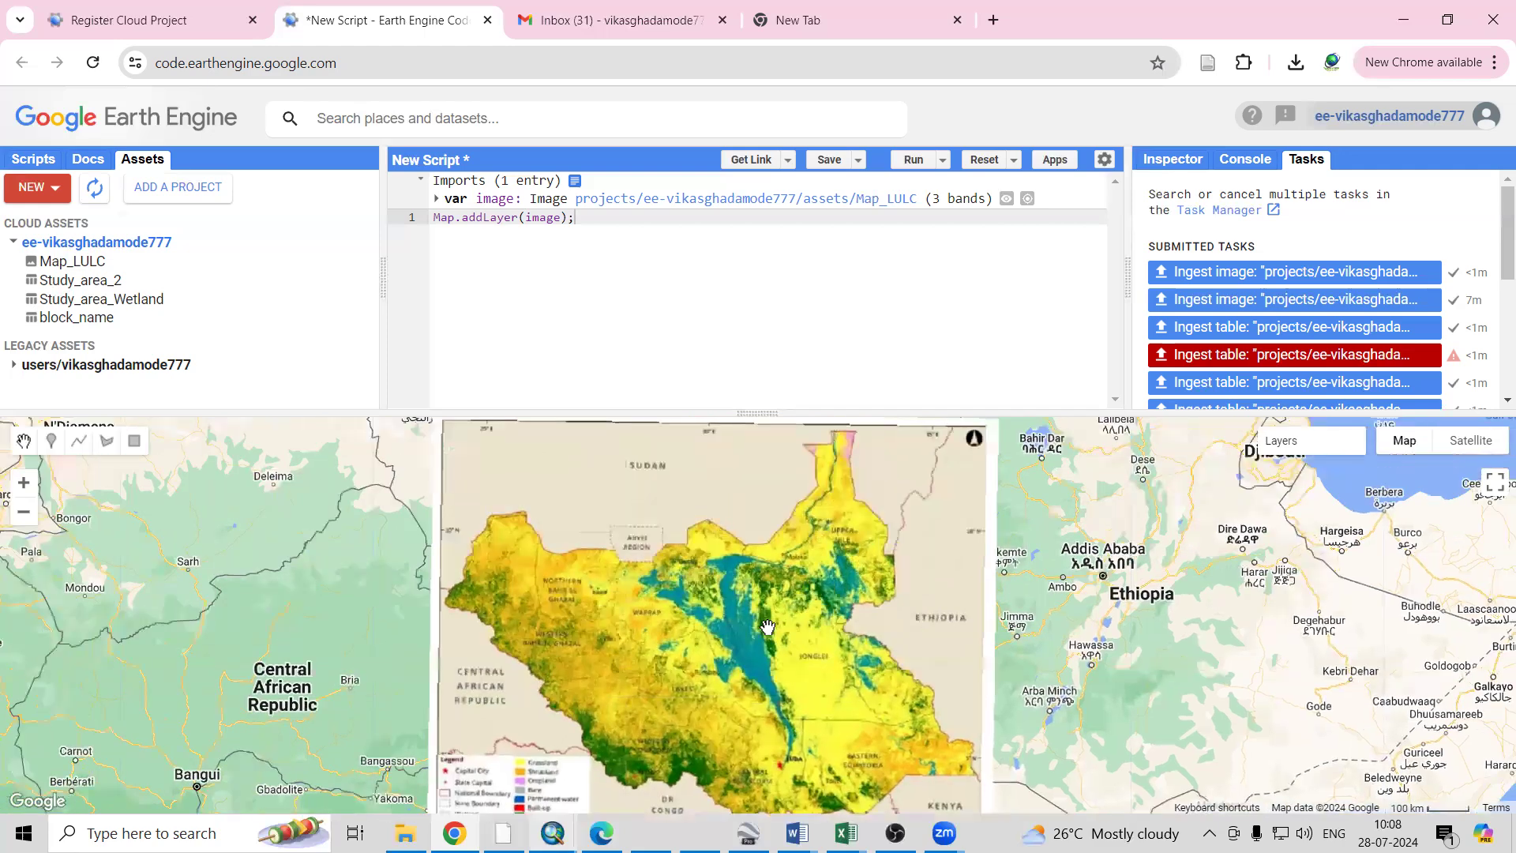
pyautogui.scroll(1, 767, 627)
pyautogui.scroll(-1, 790, 608)
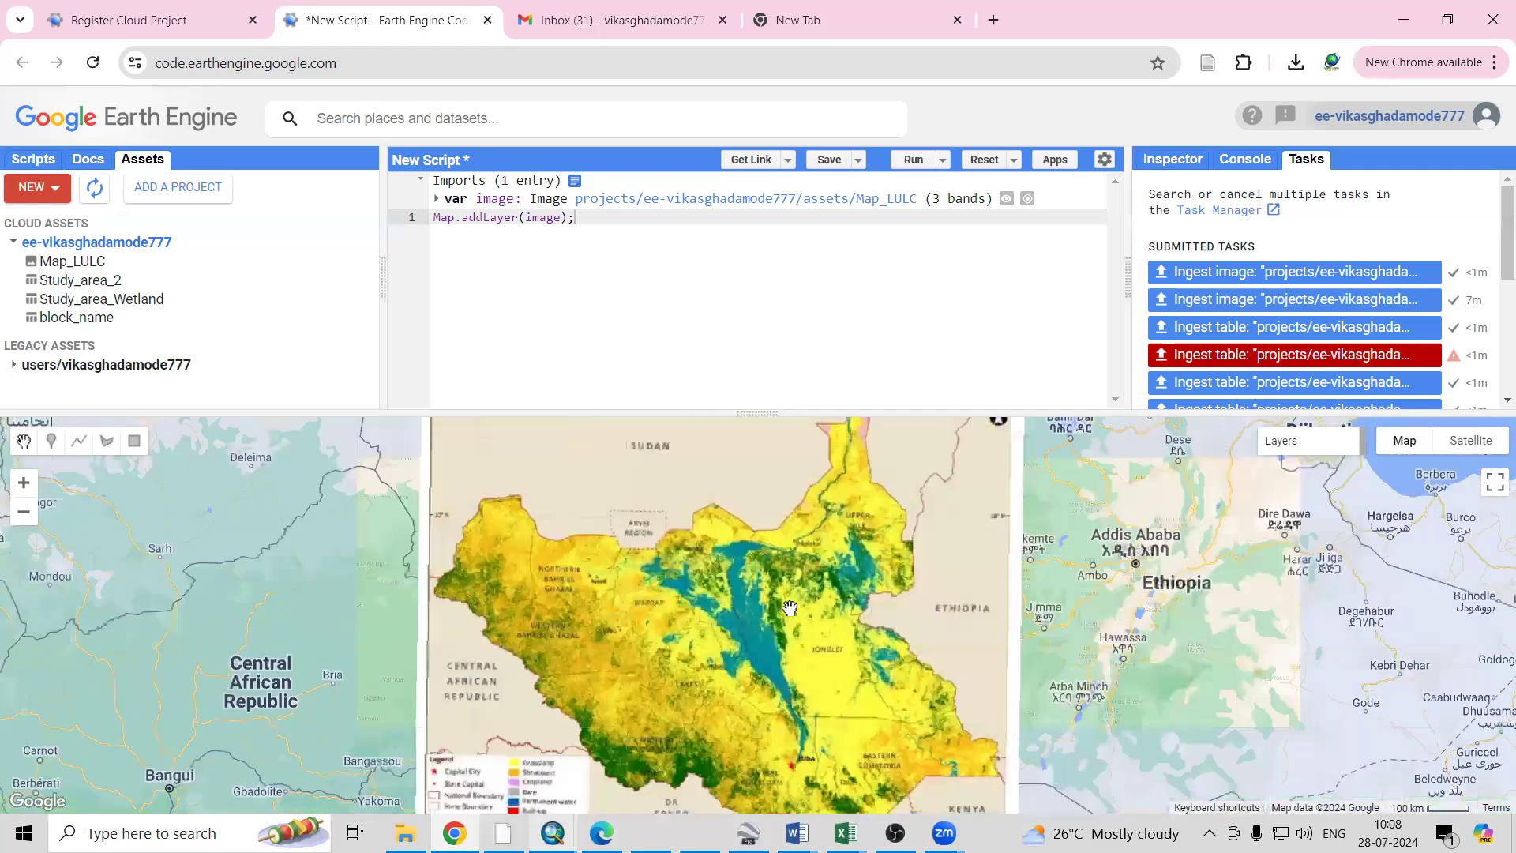
pyautogui.scroll(1, 790, 608)
pyautogui.moveTo(1283, 454)
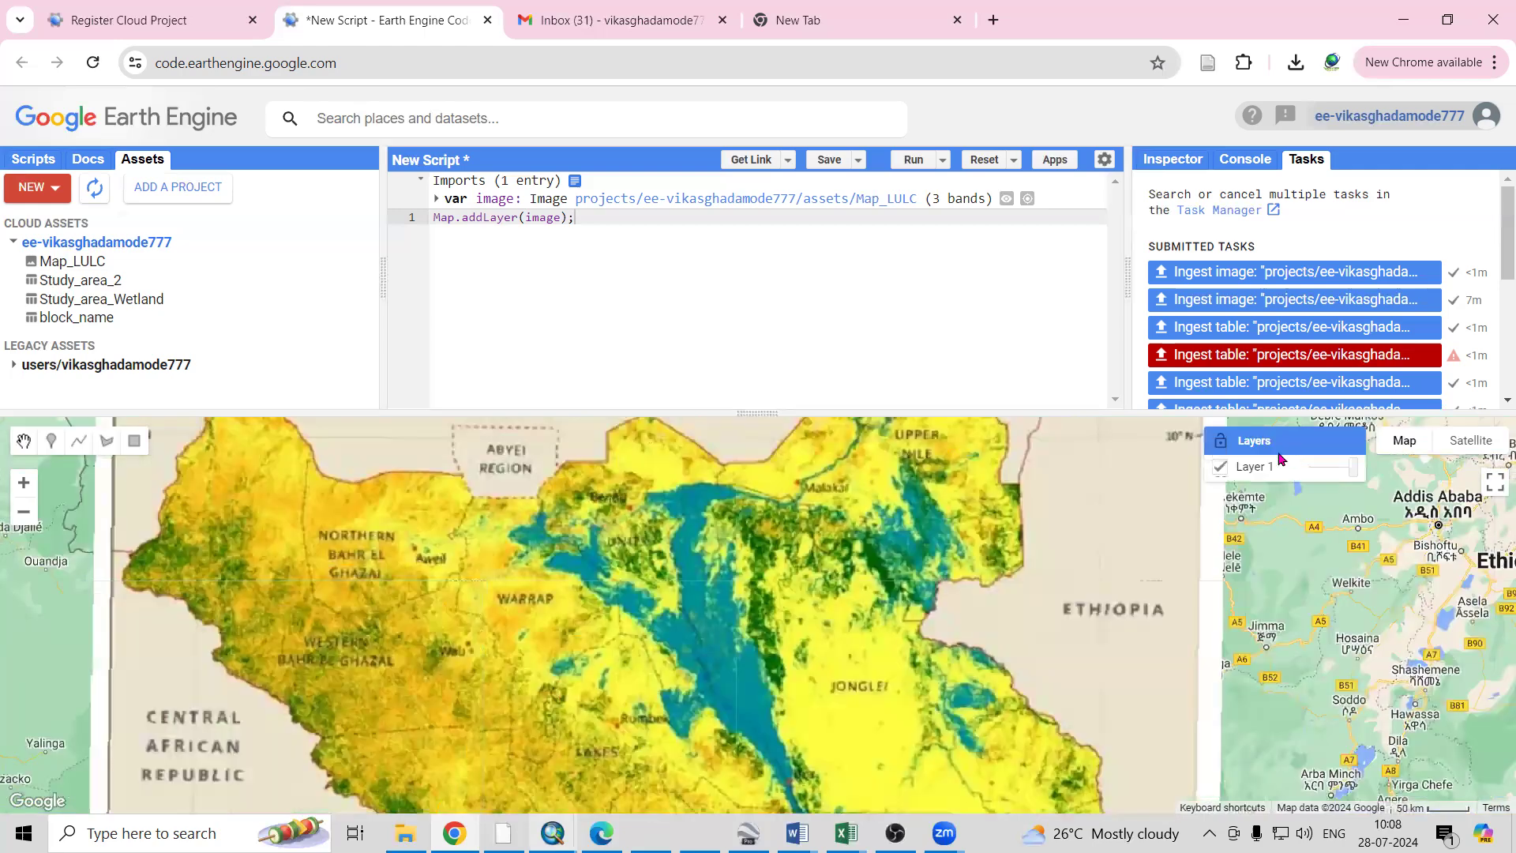
pyautogui.click(1221, 469)
pyautogui.click(1220, 469)
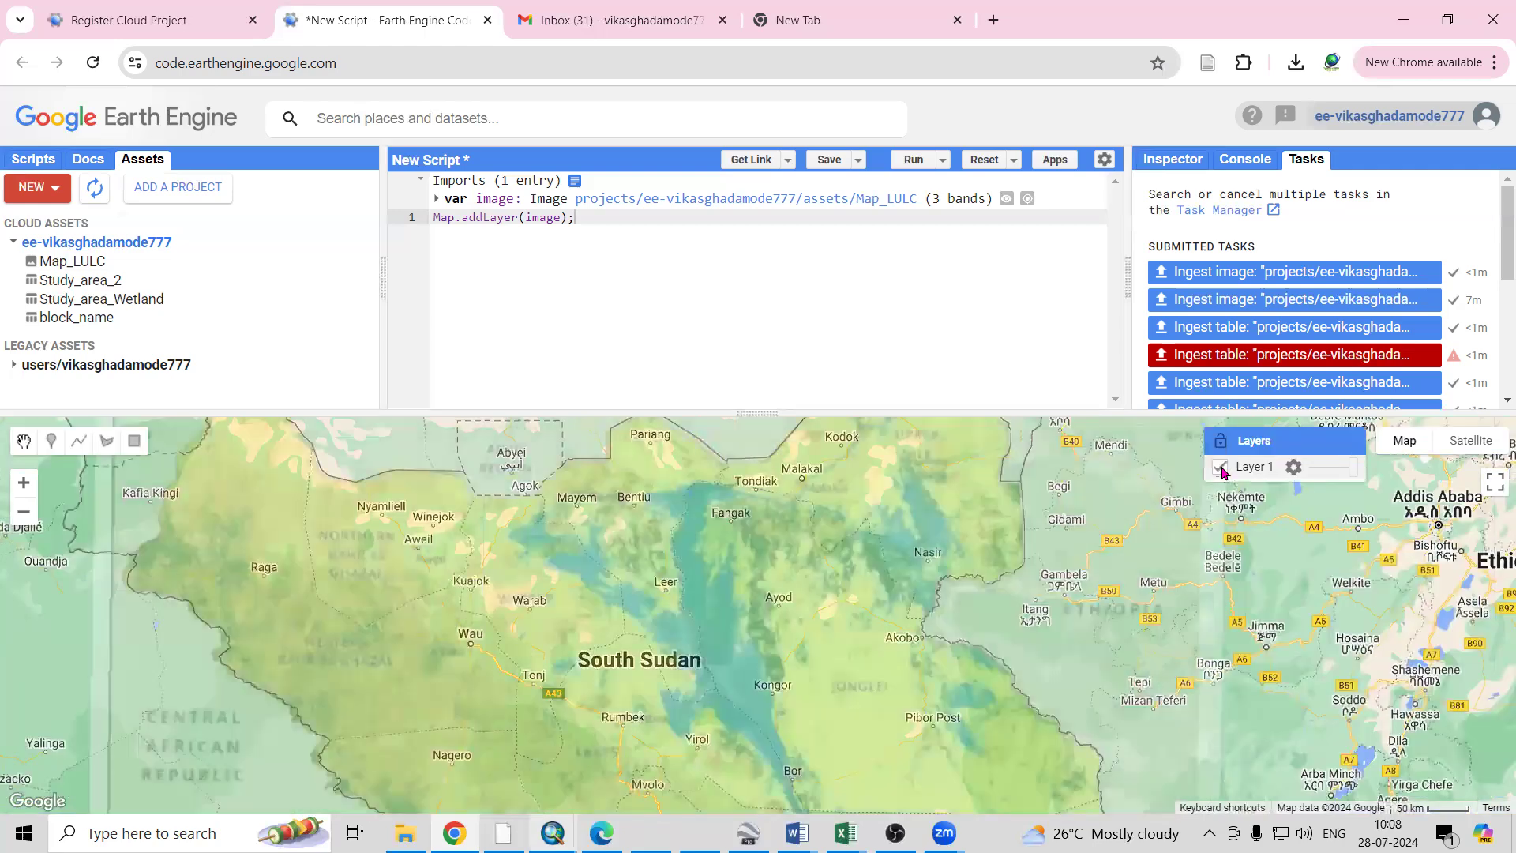
pyautogui.click(1464, 442)
pyautogui.moveTo(1264, 443)
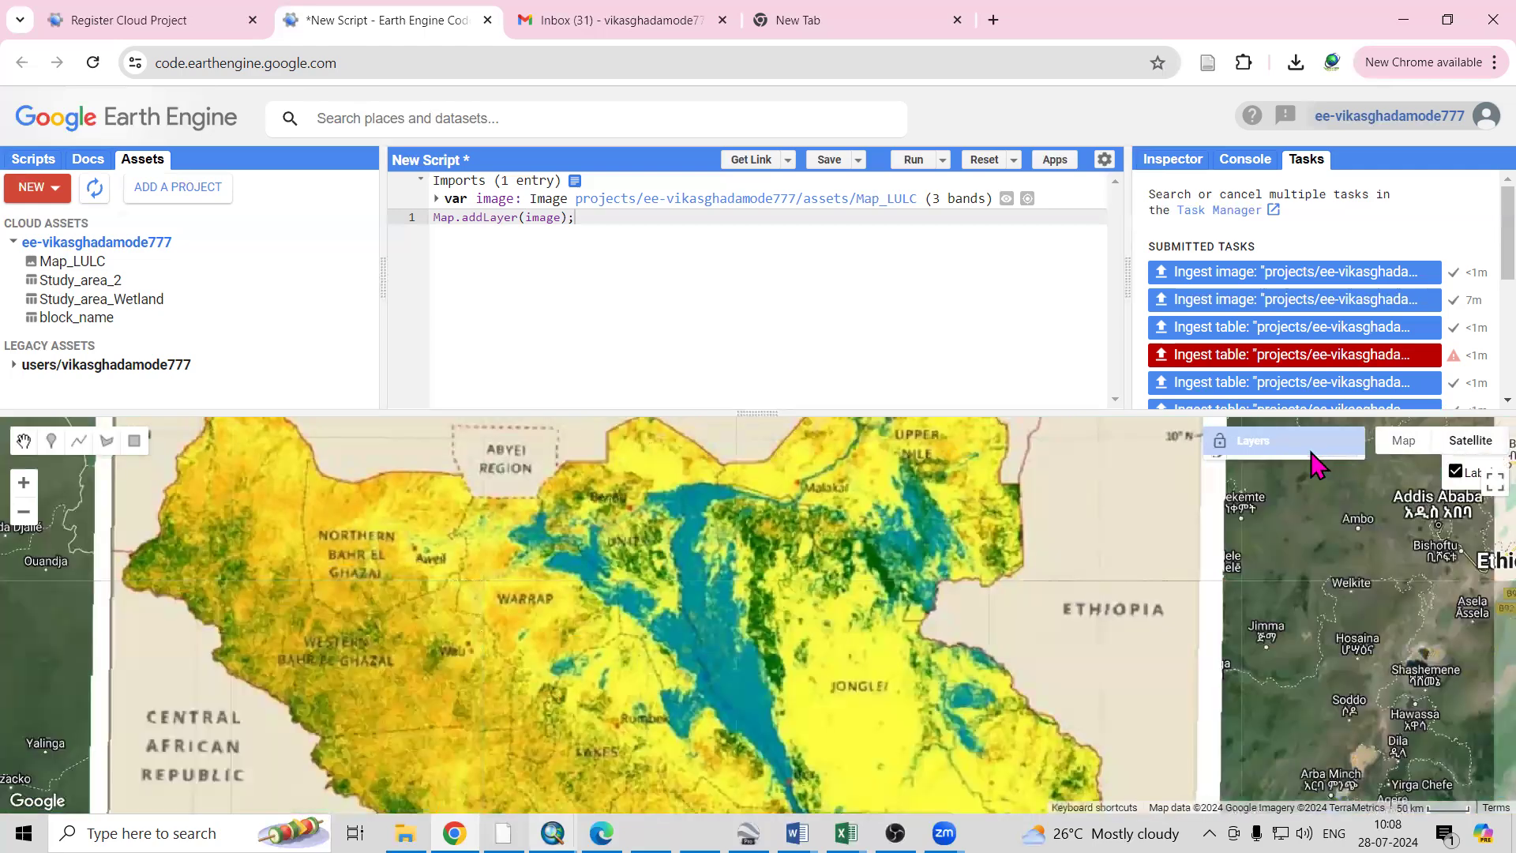
pyautogui.click(1221, 469)
pyautogui.click(1221, 469)
pyautogui.click(1220, 470)
pyautogui.click(1221, 470)
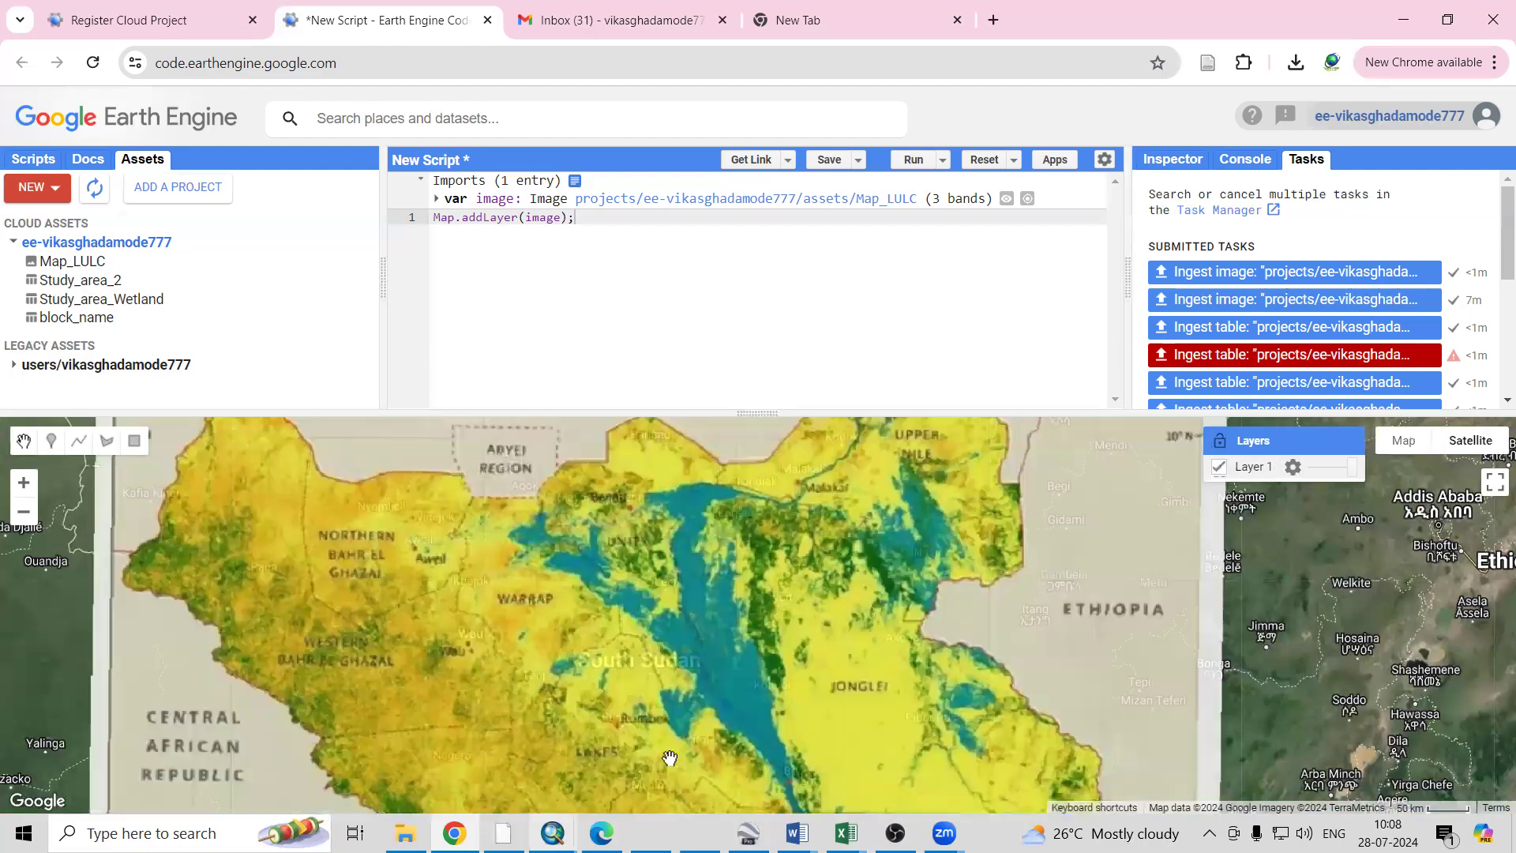
pyautogui.scroll(-1, 670, 758)
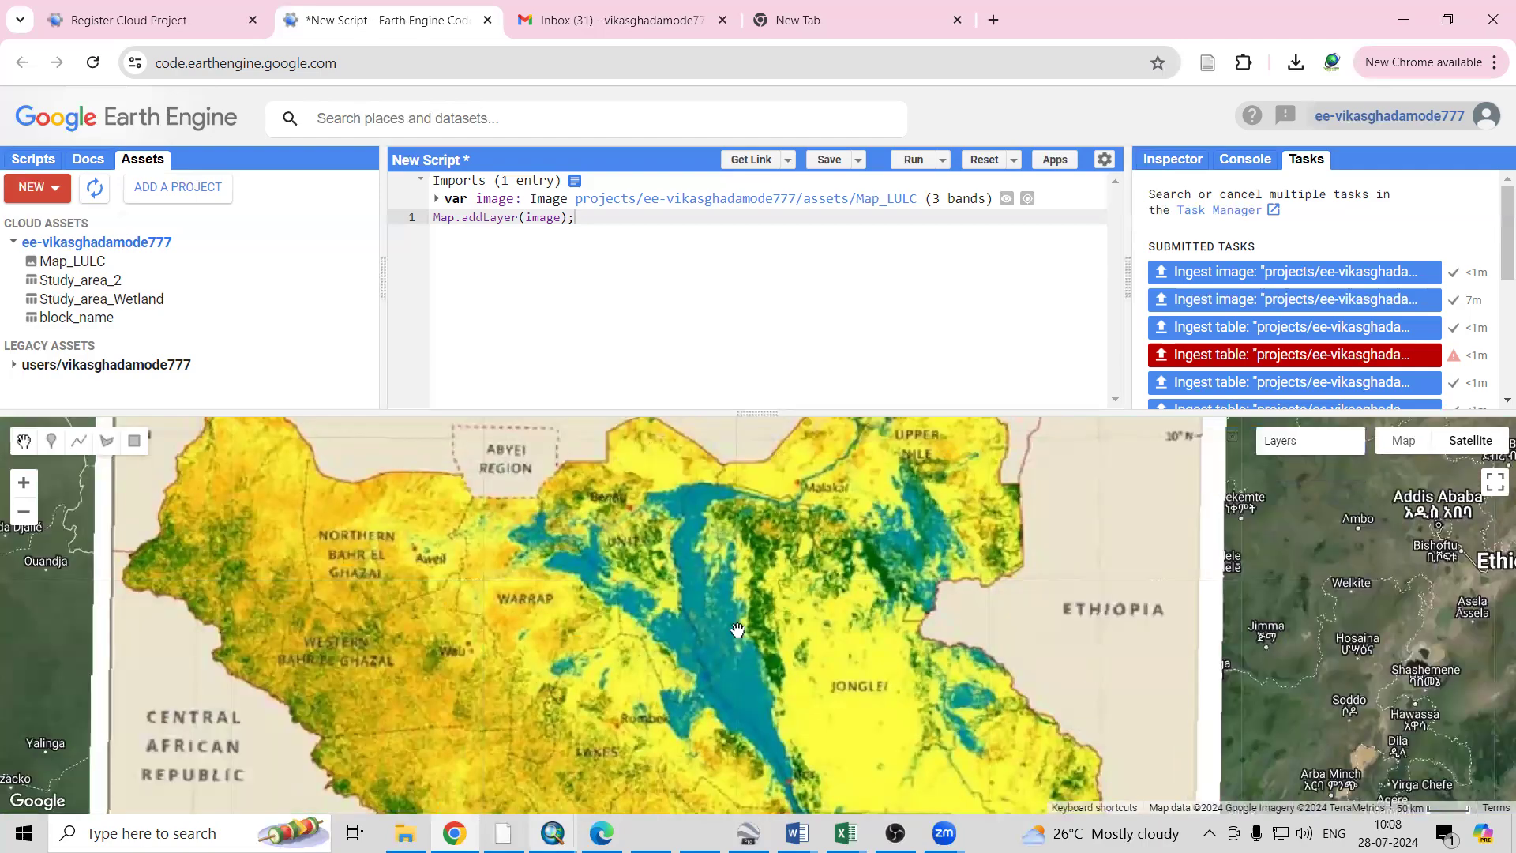
pyautogui.scroll(-1, 738, 629)
pyautogui.scroll(1, 812, 568)
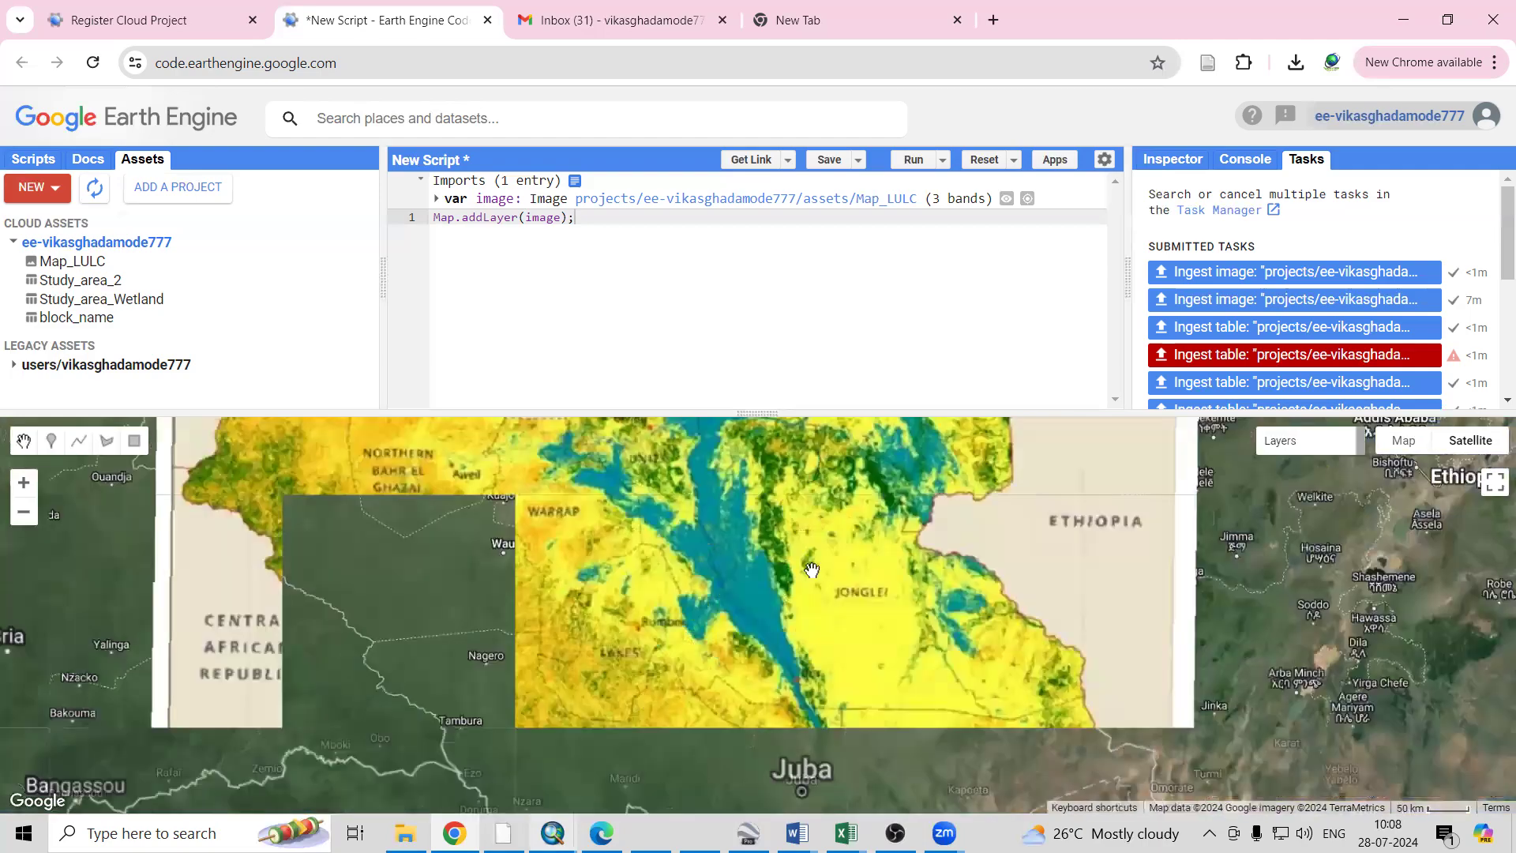
pyautogui.moveTo(1296, 450)
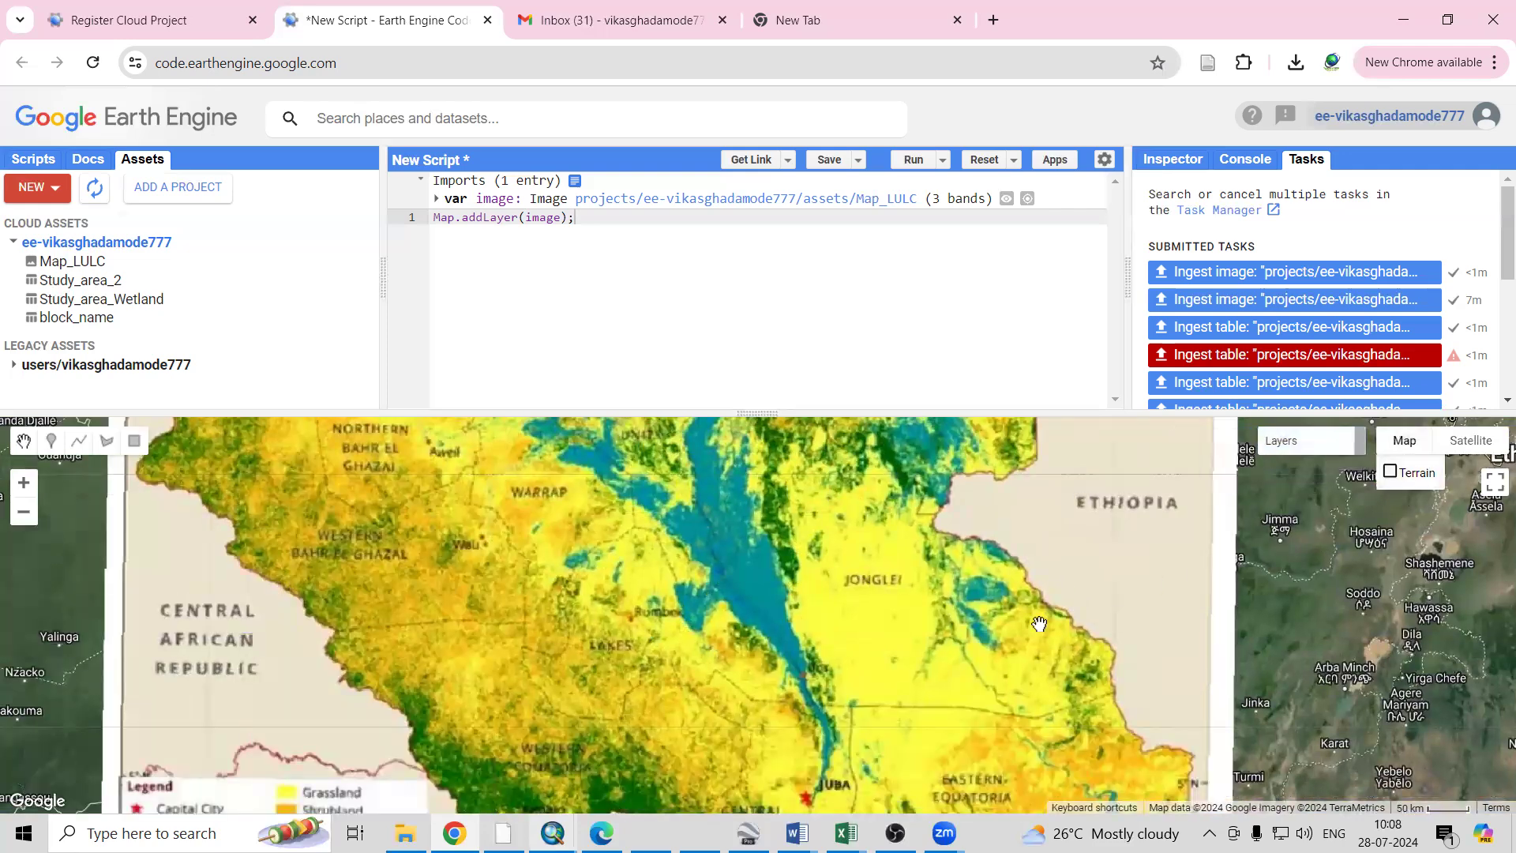
pyautogui.scroll(-1, 955, 695)
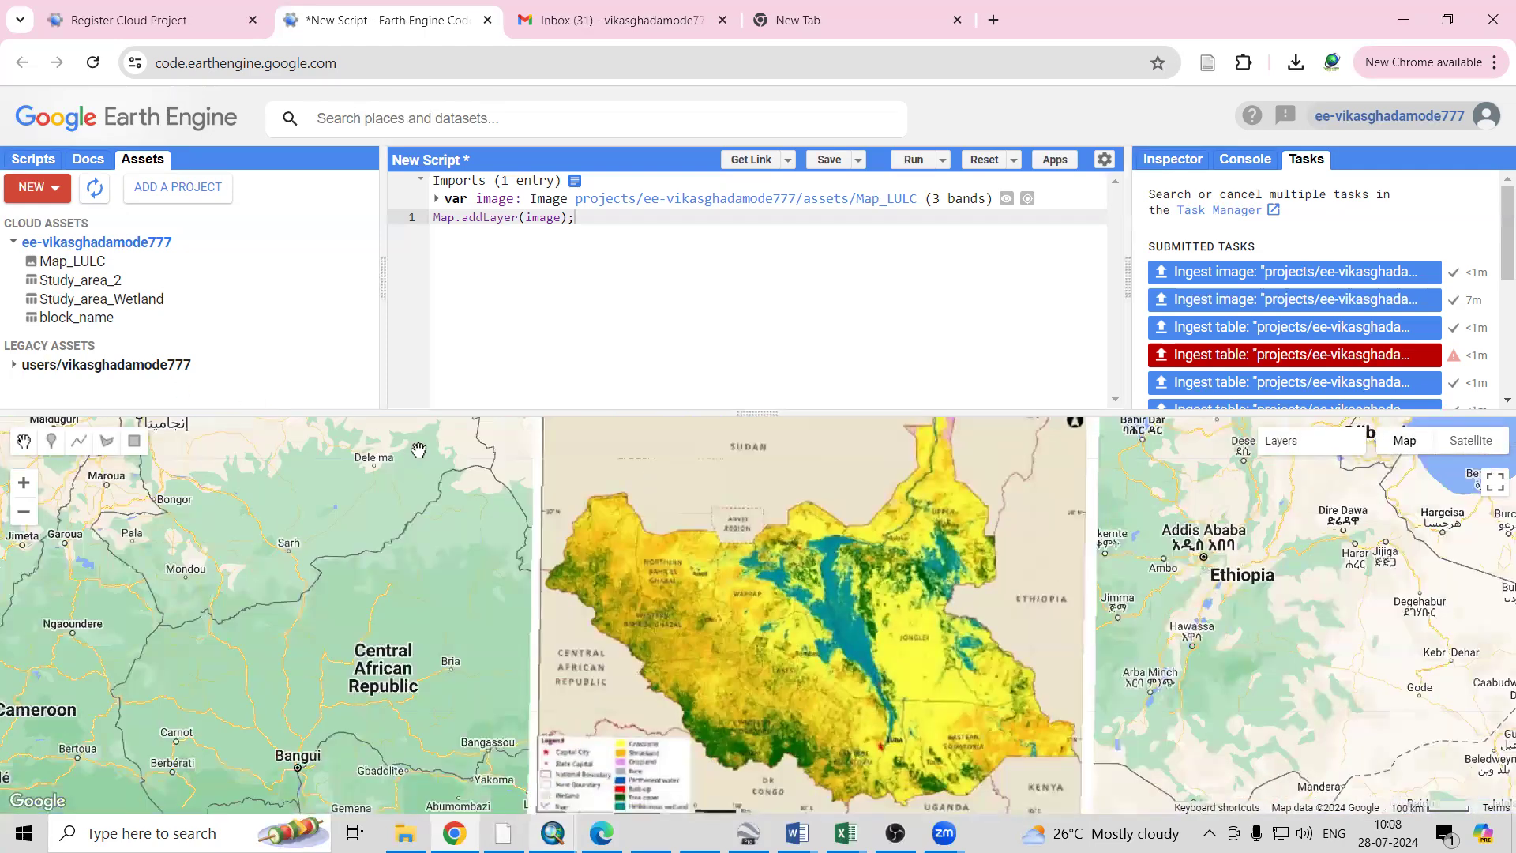
pyautogui.moveTo(553, 830)
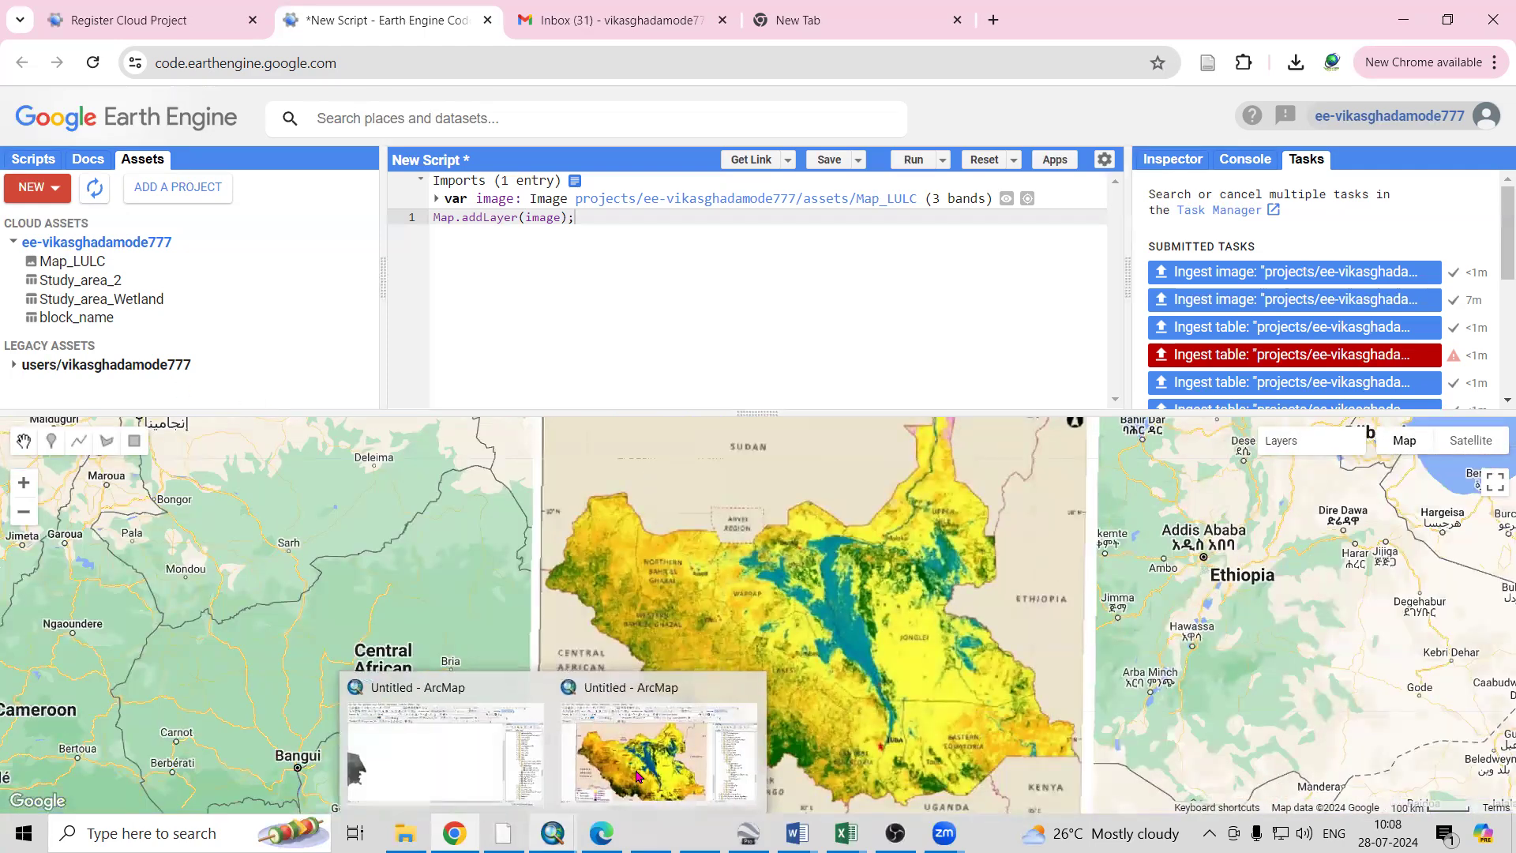
# Zoom ArcMap to the Rajasthan_District layer extent, nudge the view right, then go back to Chrome
pyautogui.click(610, 786)
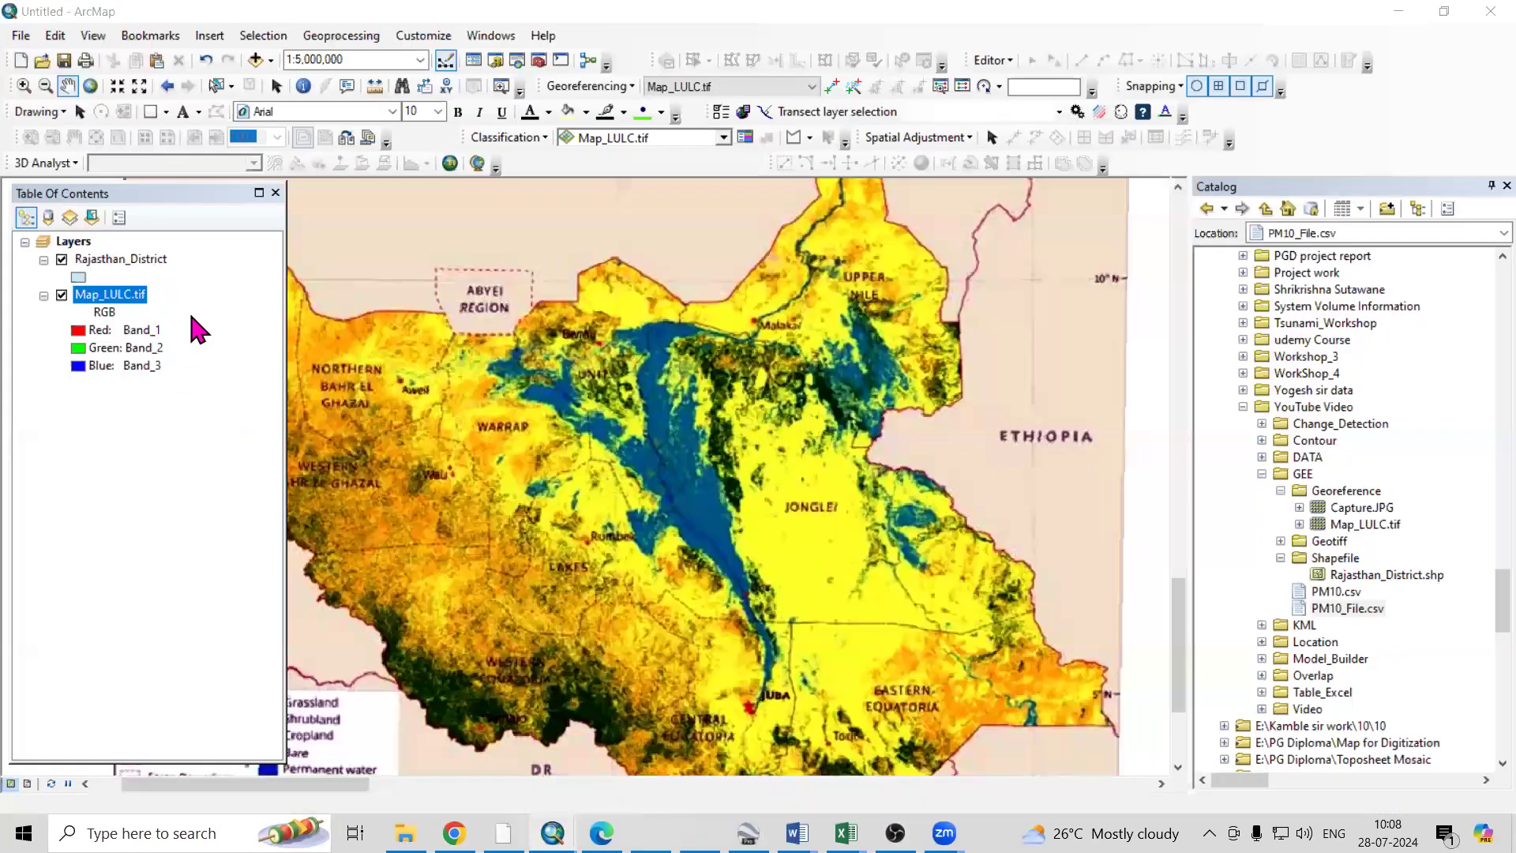
pyautogui.rightClick(158, 259)
pyautogui.click(252, 372)
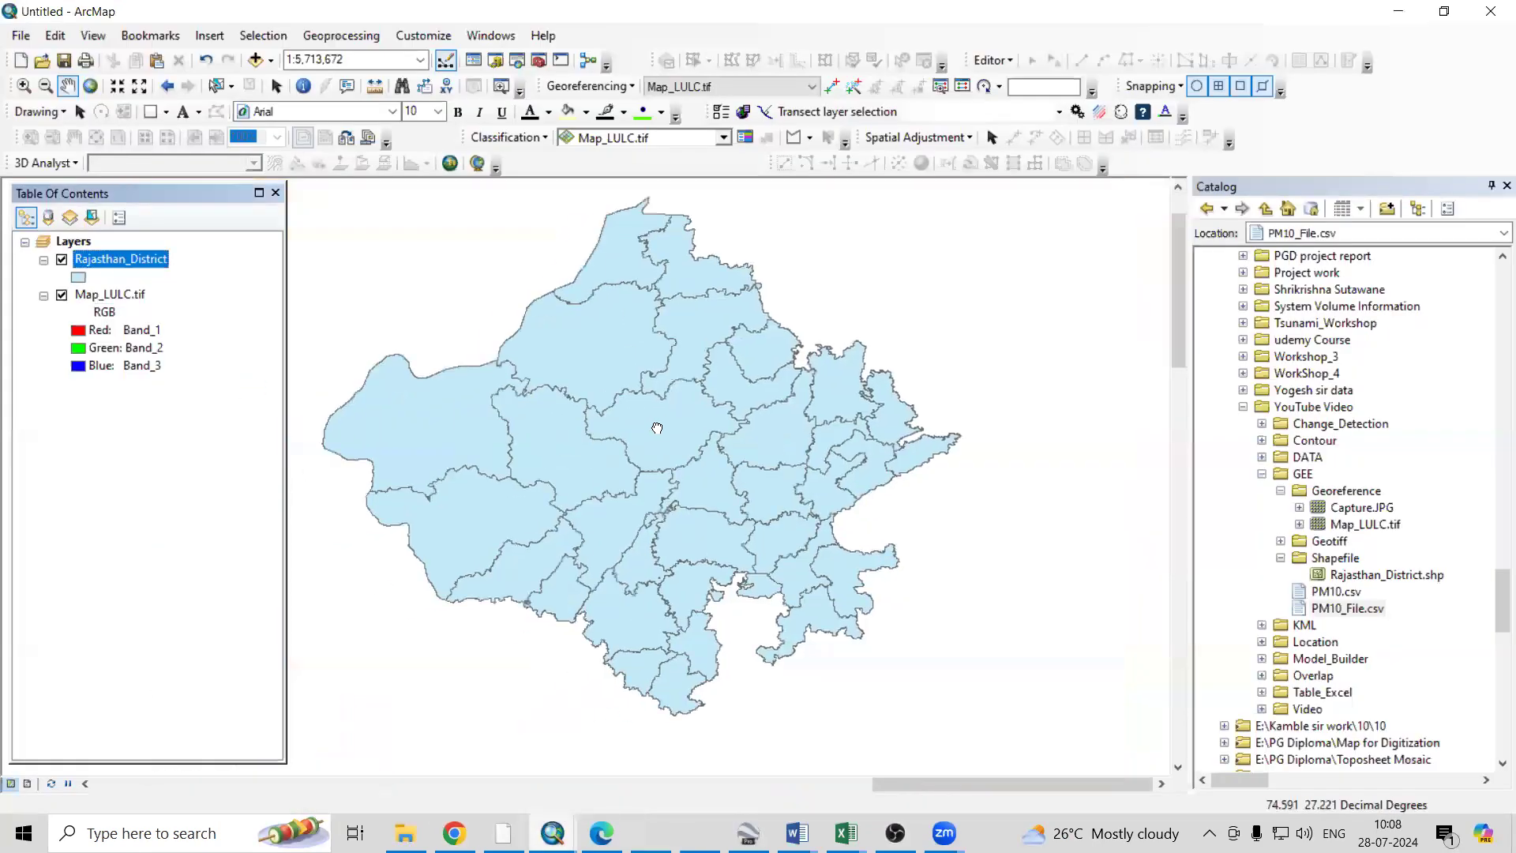
pyautogui.moveTo(657, 428); pyautogui.dragTo(669, 428)
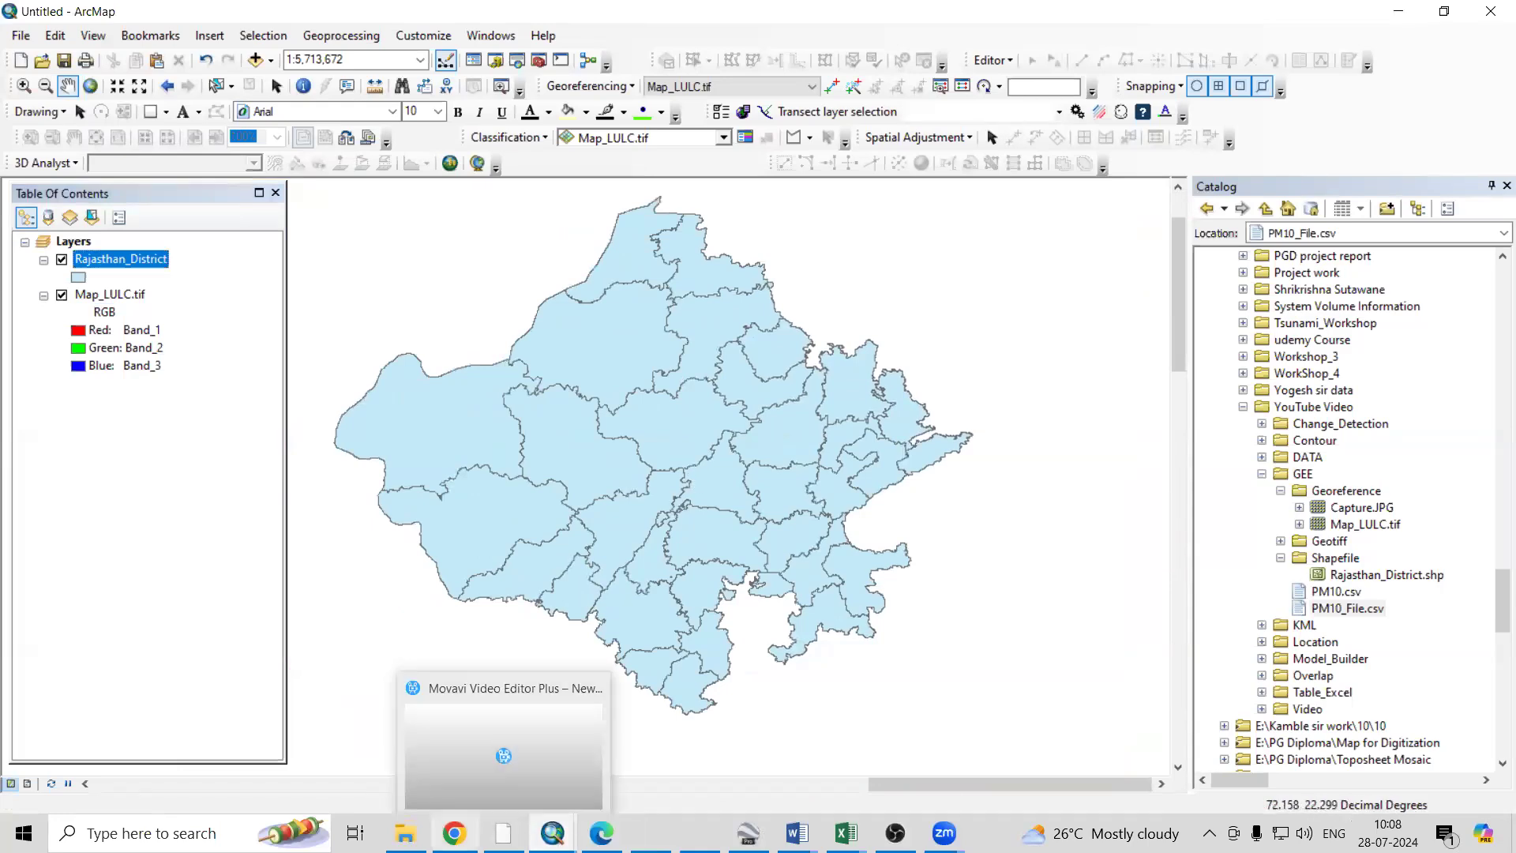
pyautogui.click(462, 773)
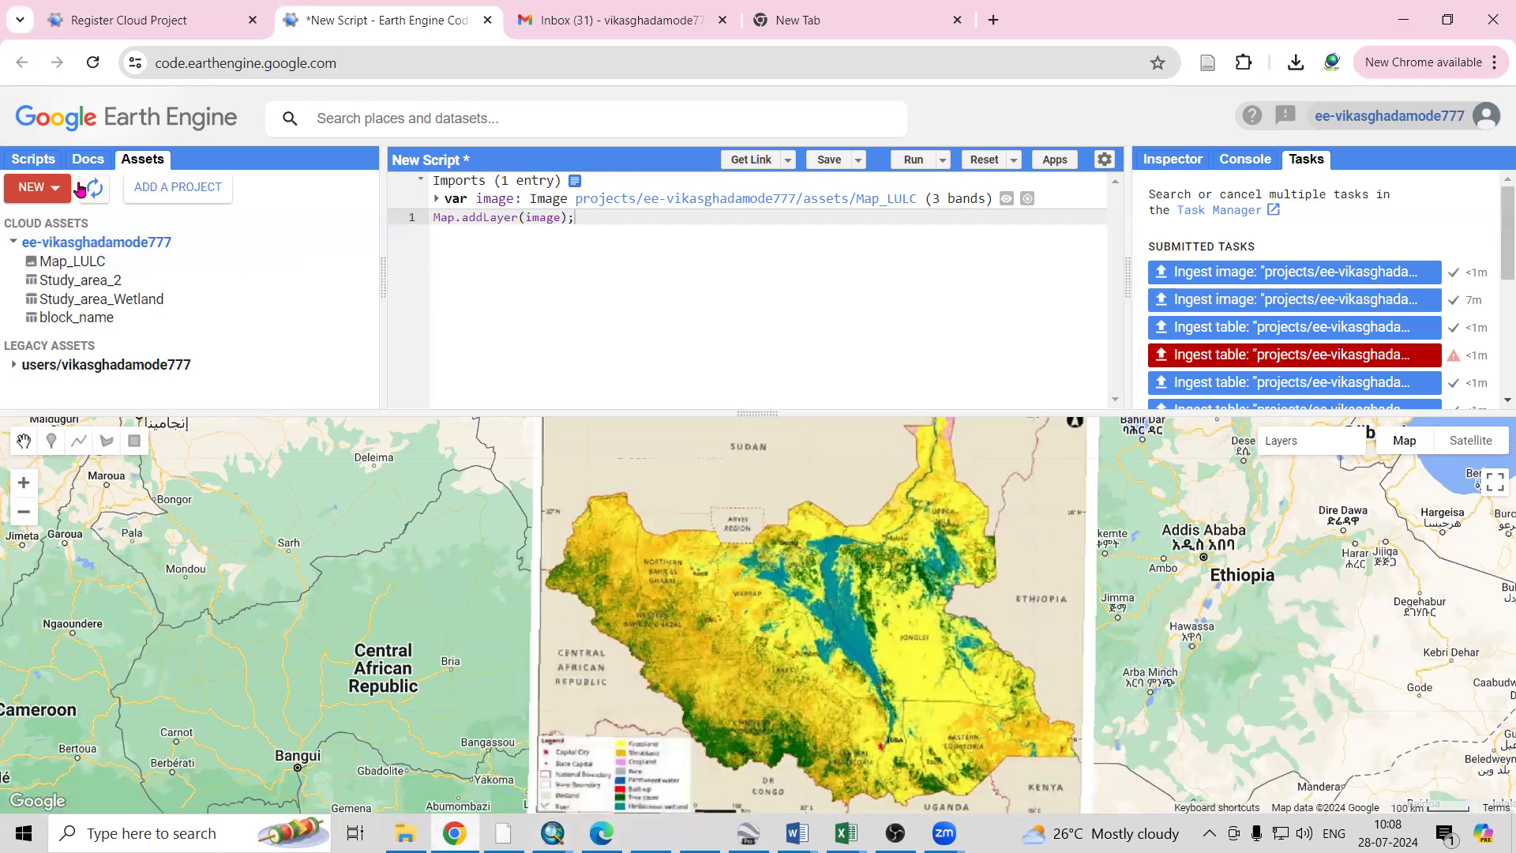
# Start a new shapefile asset upload and browse the file chooser to the GEE > Shapefile folder
pyautogui.click(41, 189)
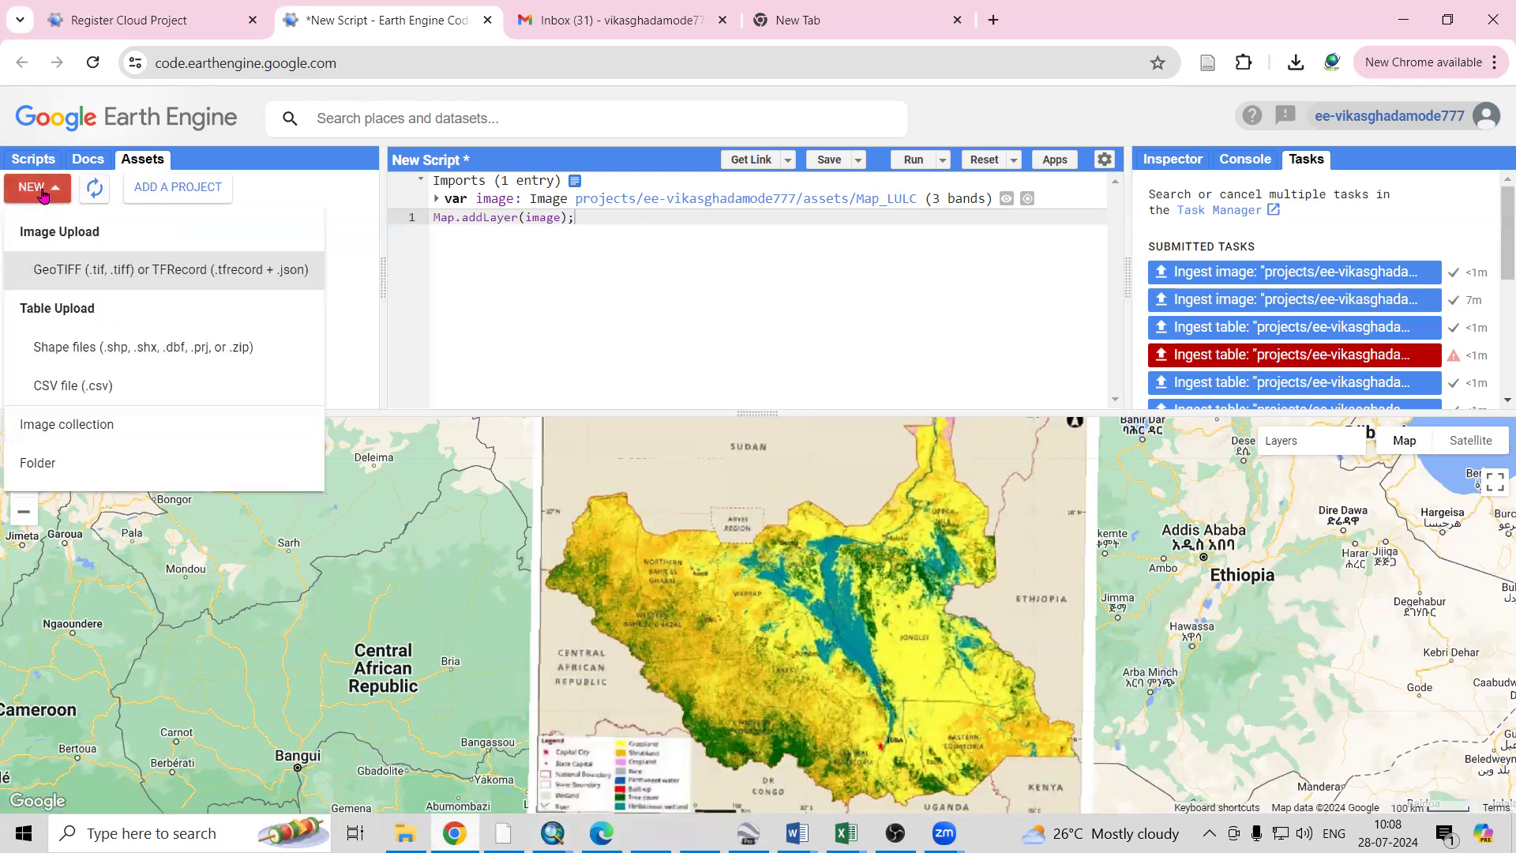
pyautogui.click(89, 361)
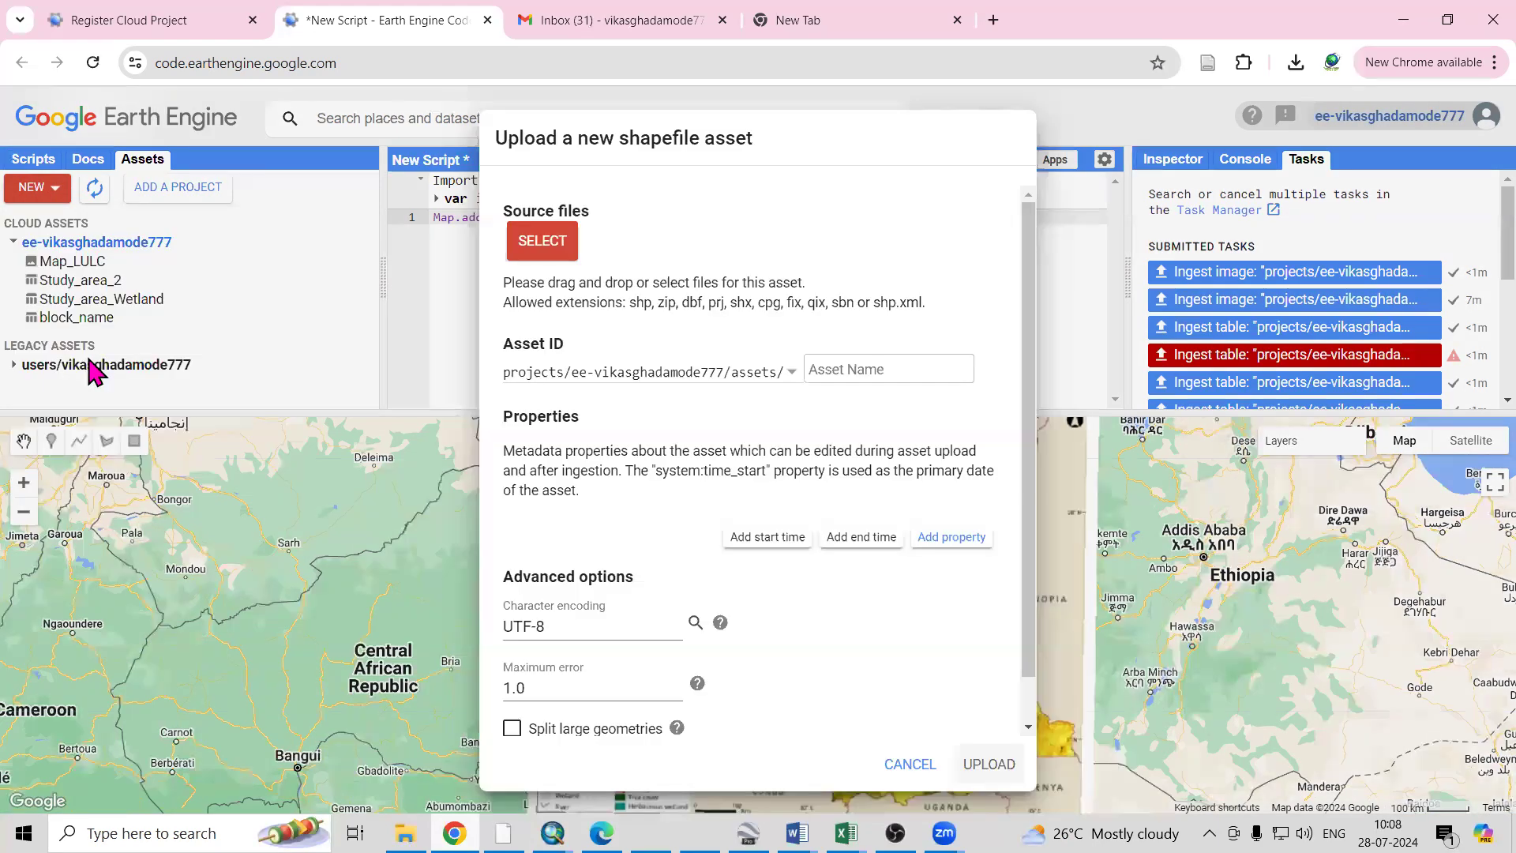
pyautogui.click(532, 251)
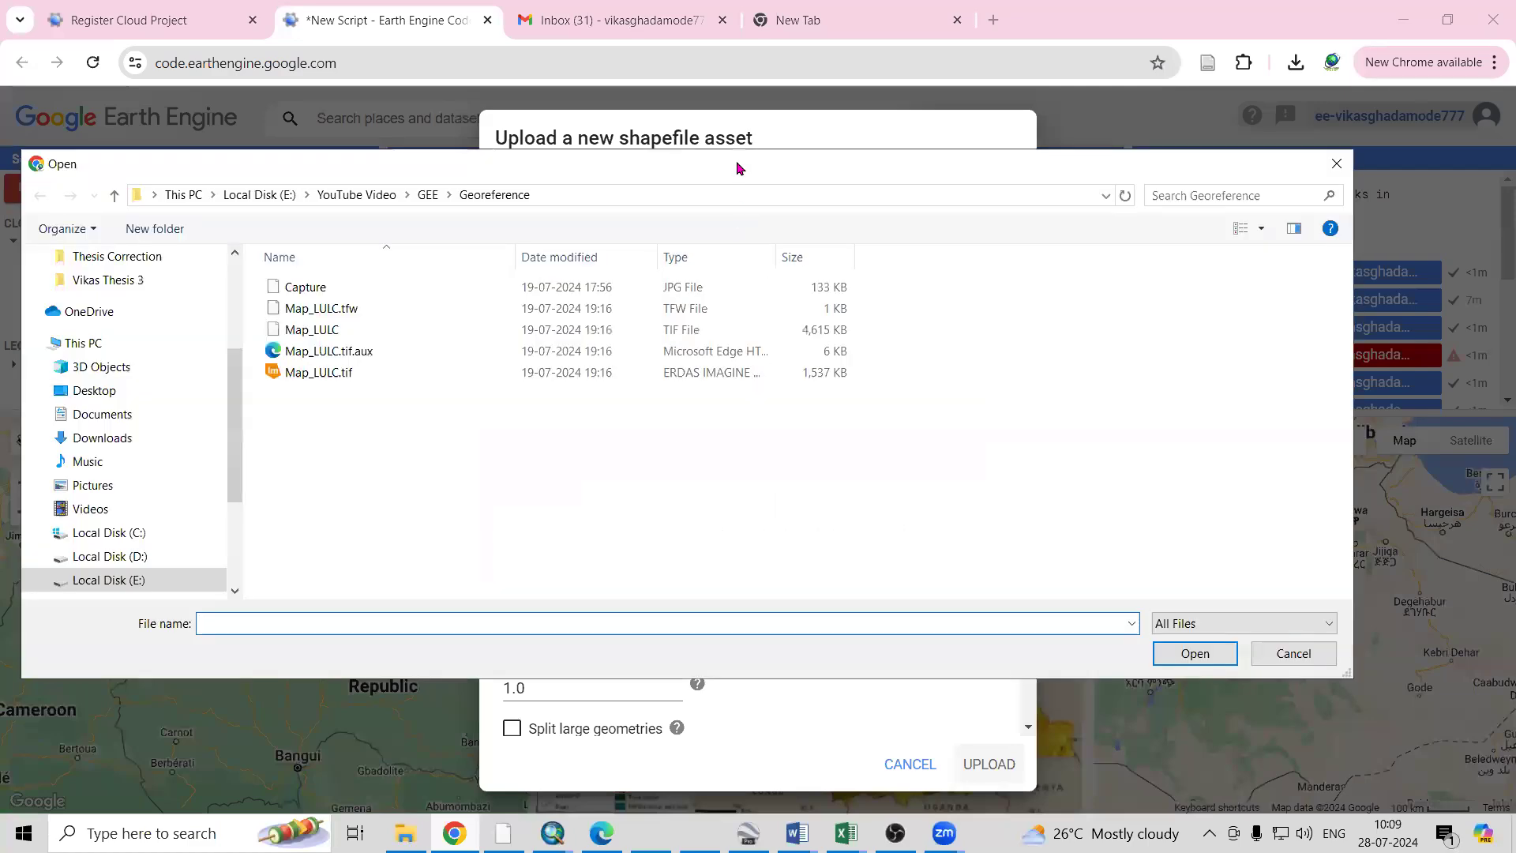
pyautogui.moveTo(736, 169); pyautogui.dragTo(830, 397)
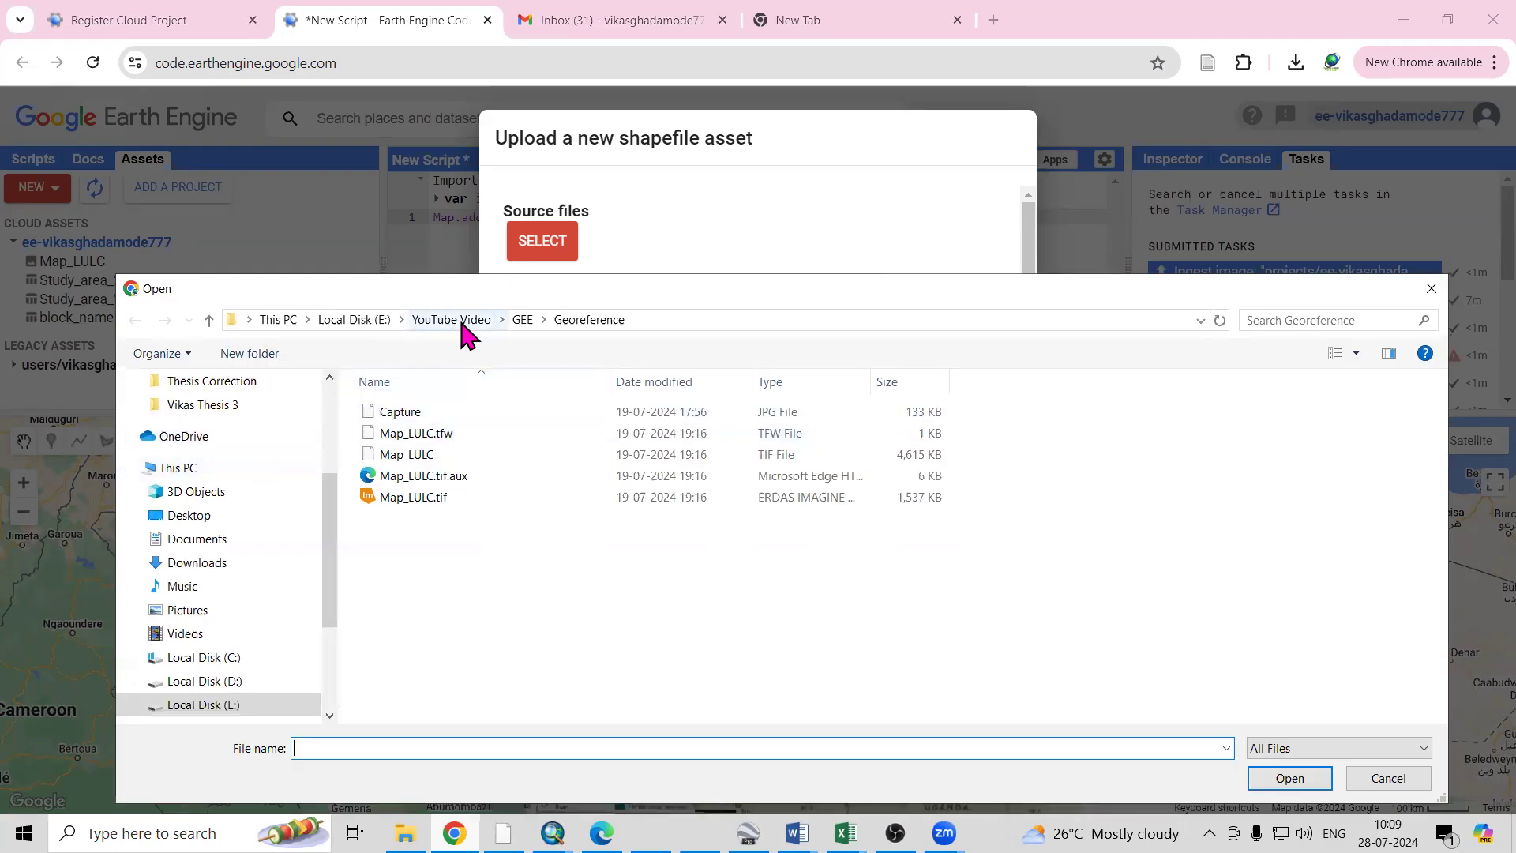
pyautogui.click(522, 320)
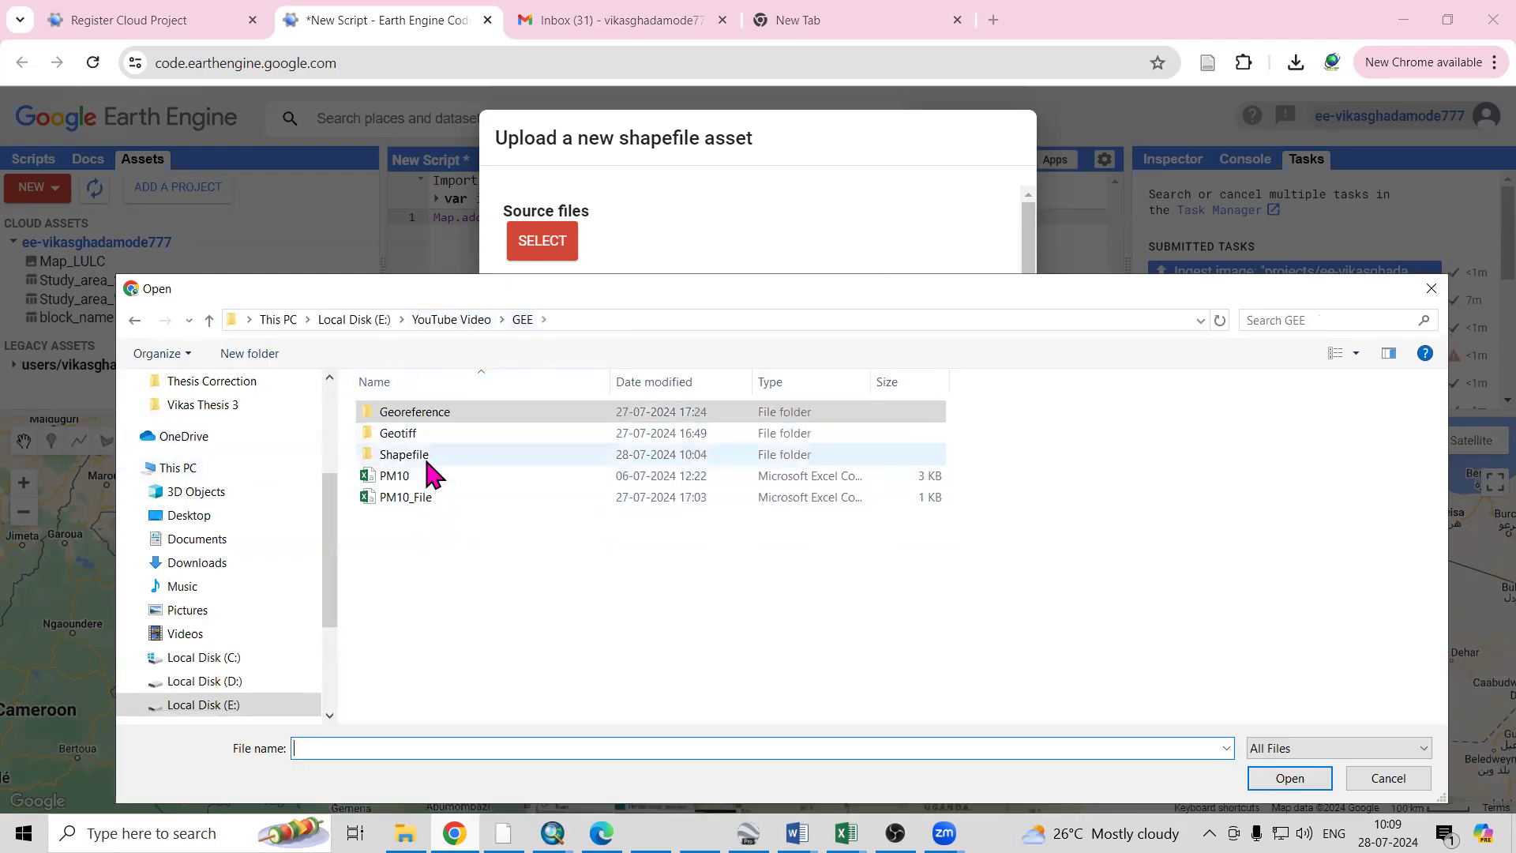
pyautogui.click(427, 461)
pyautogui.doubleClick(427, 456)
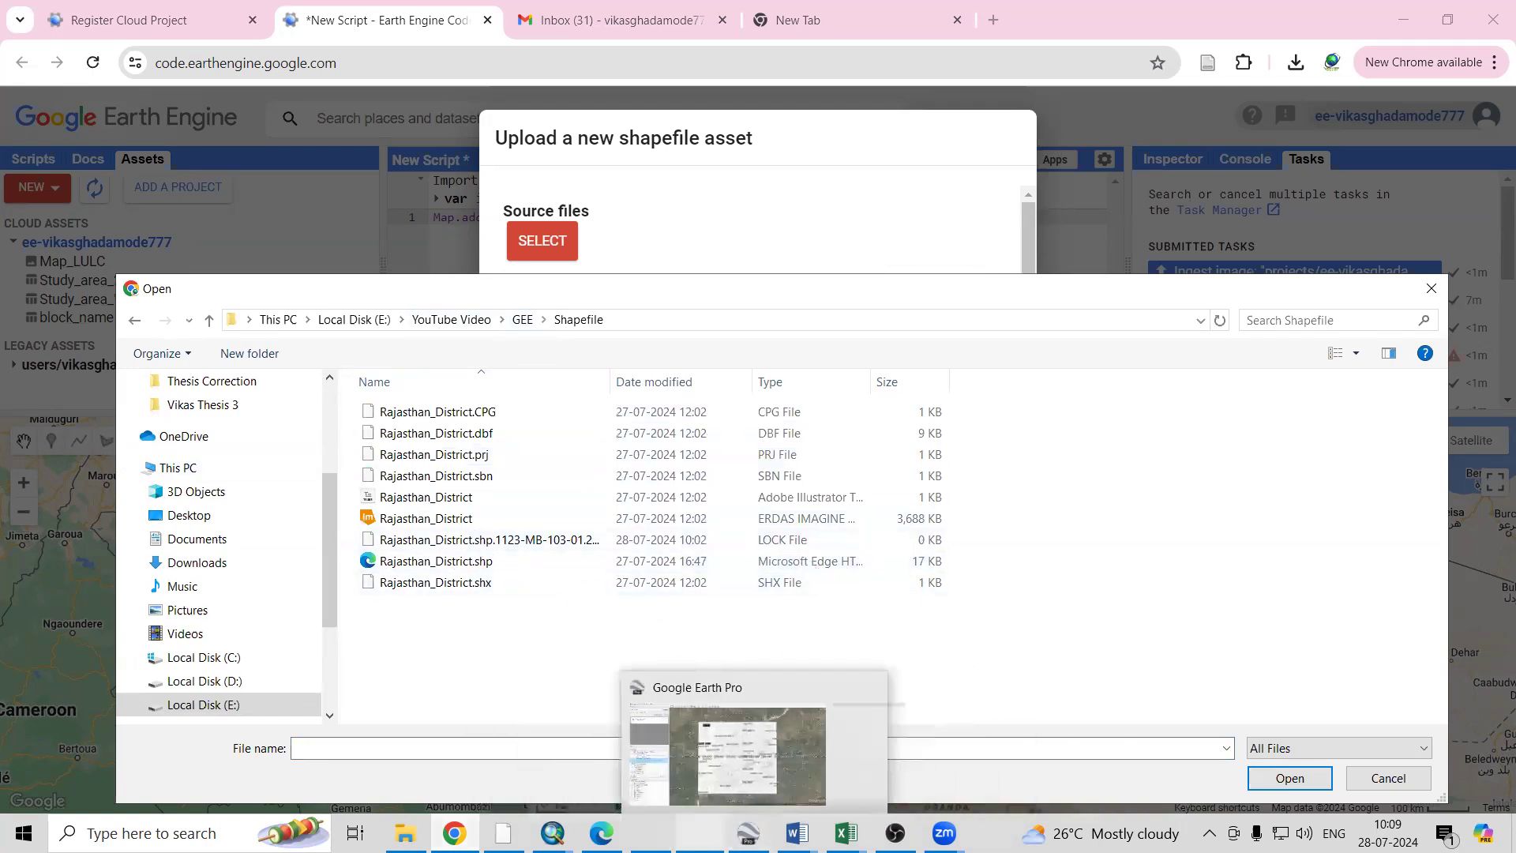
# Remove the Rajasthan_District layer from ArcMap and minimize ArcMap
pyautogui.moveTo(553, 829)
pyautogui.click(699, 774)
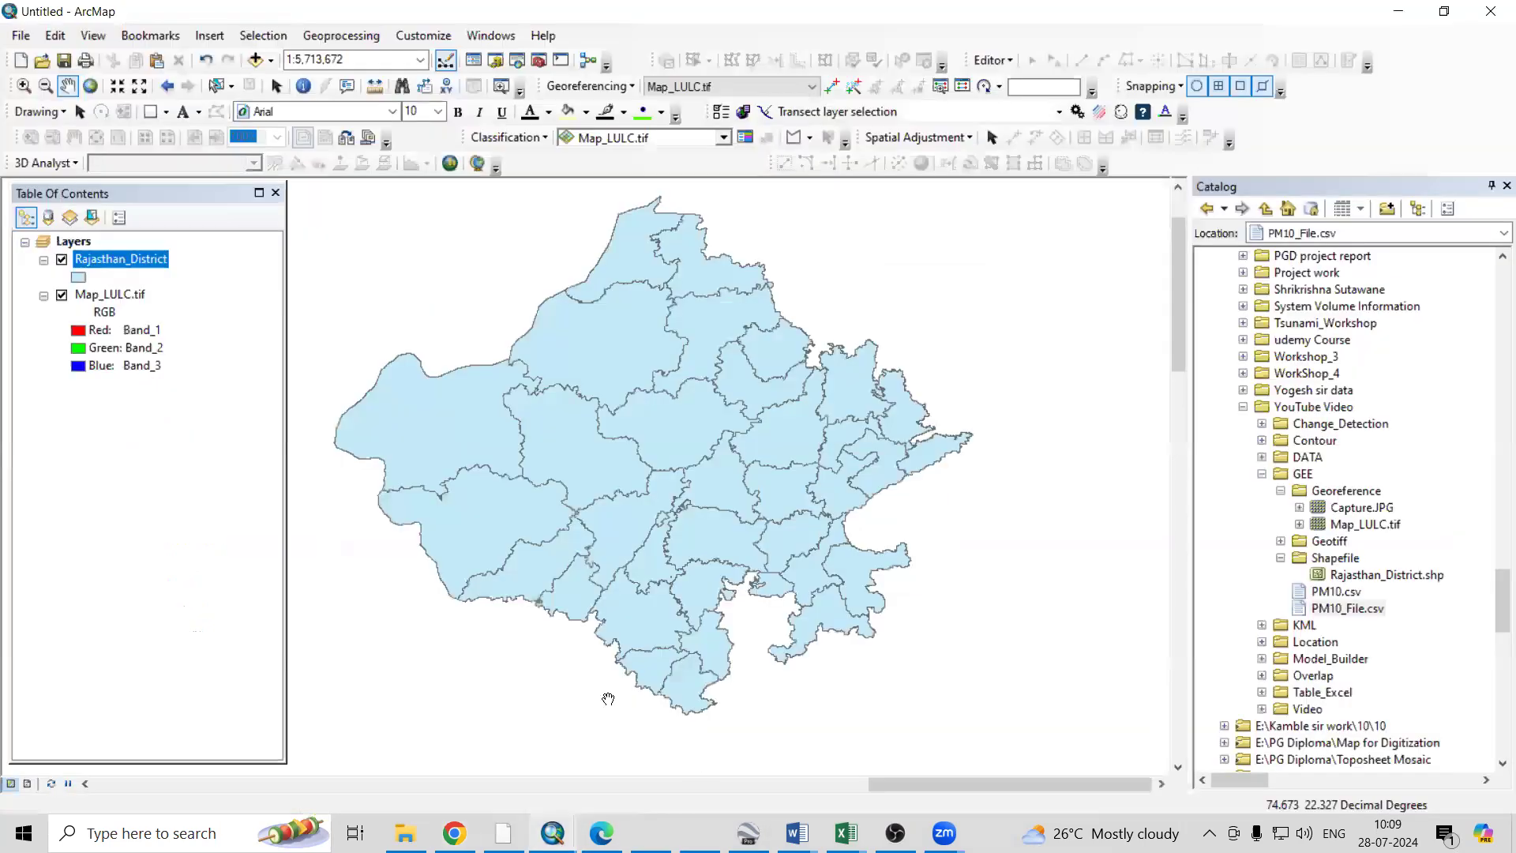
pyautogui.rightClick(134, 262)
pyautogui.click(197, 304)
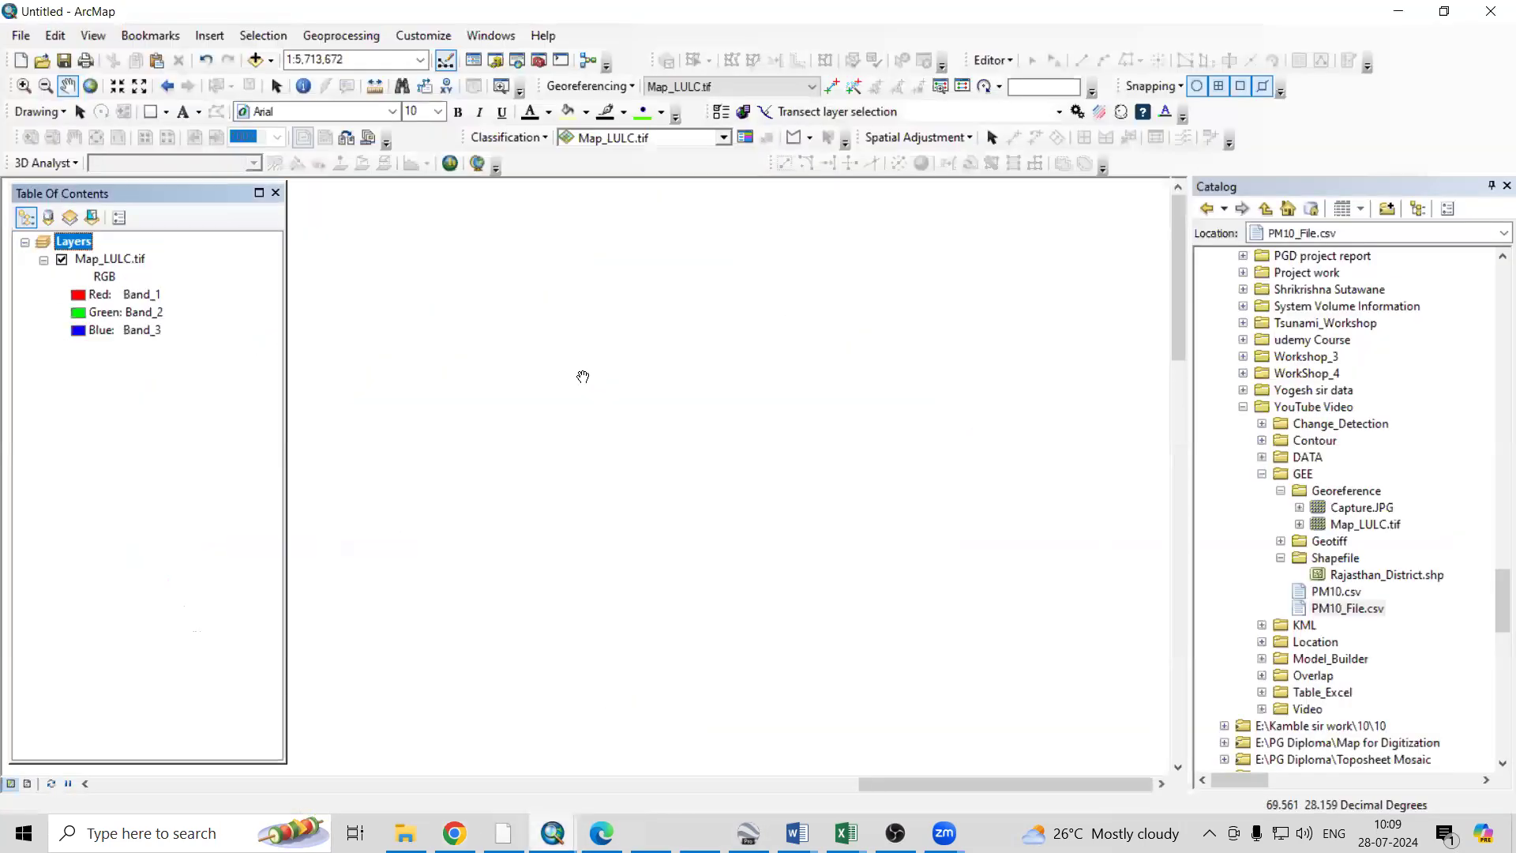
pyautogui.click(1396, 13)
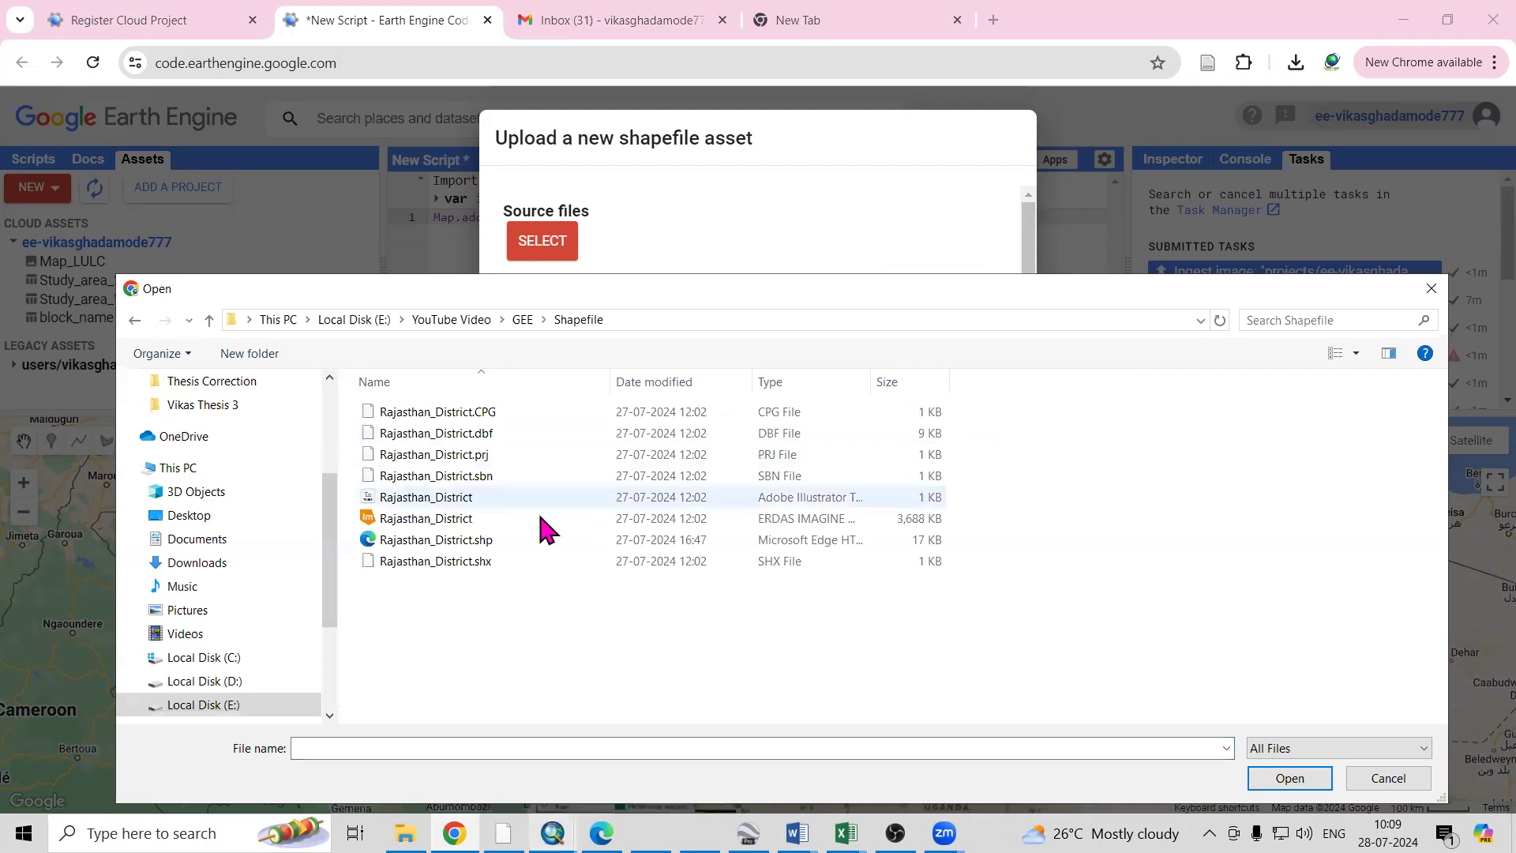
# Select the Rajasthan_District shapefile component files and confirm them for upload
pyautogui.click(482, 562)
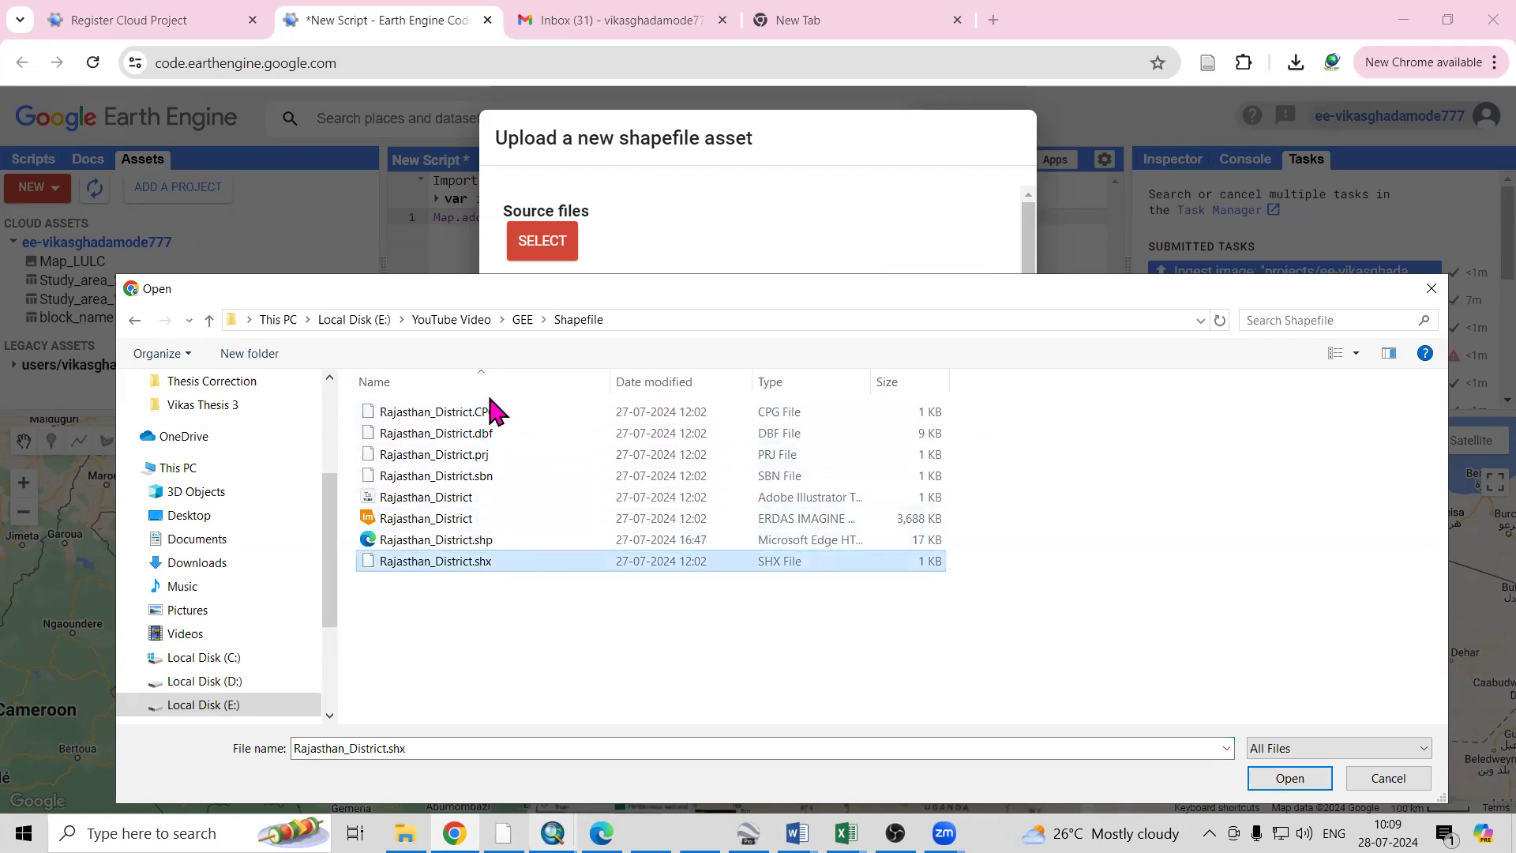
pyautogui.keyDown('shift'); pyautogui.click(484, 413); pyautogui.keyUp('shift')
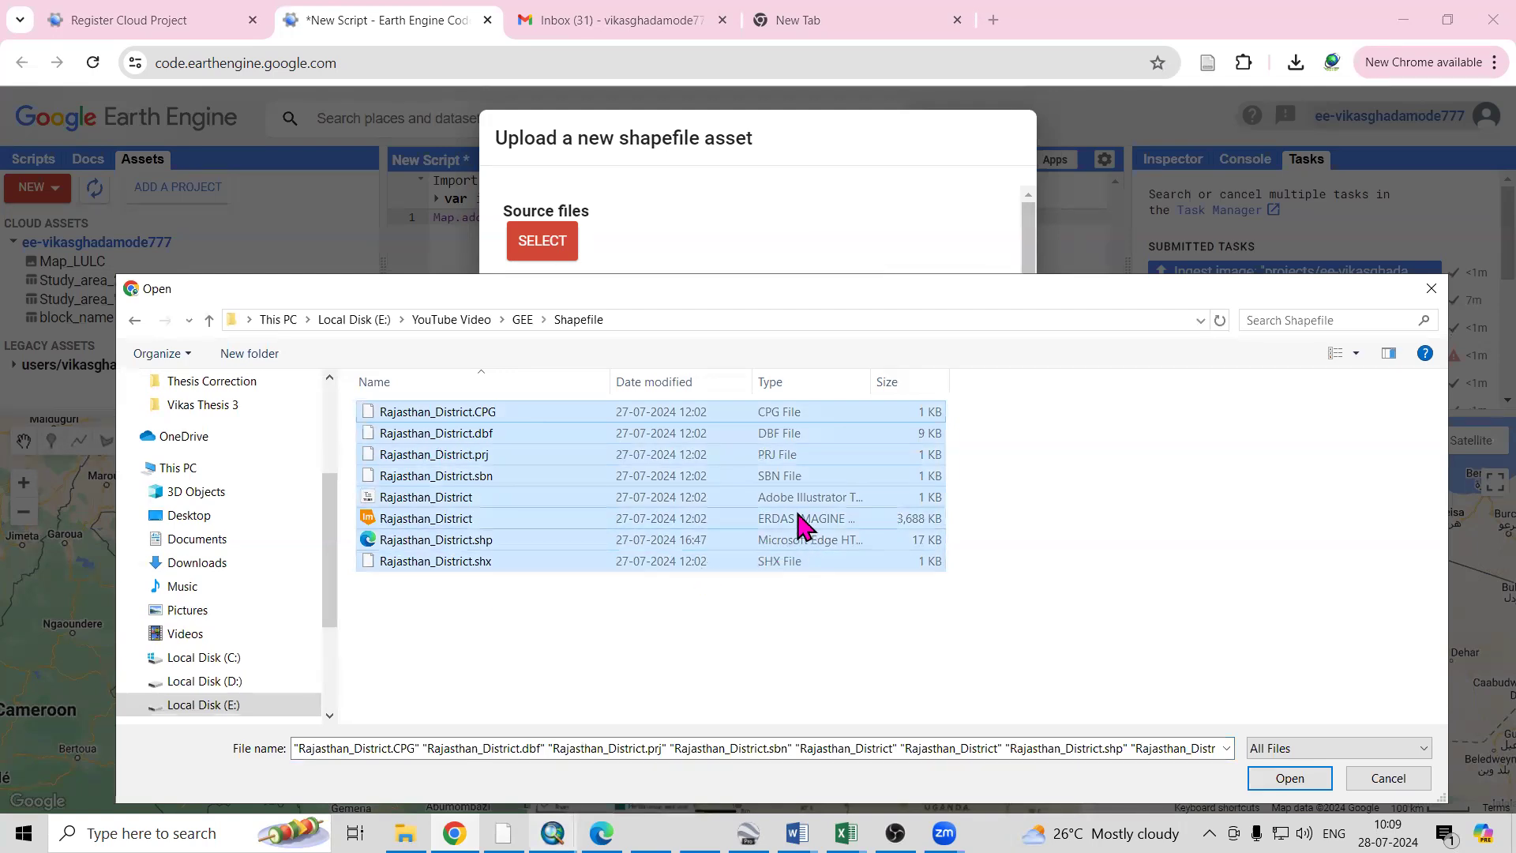
pyautogui.keyDown('ctrl'); pyautogui.click(446, 503); pyautogui.keyUp('ctrl')
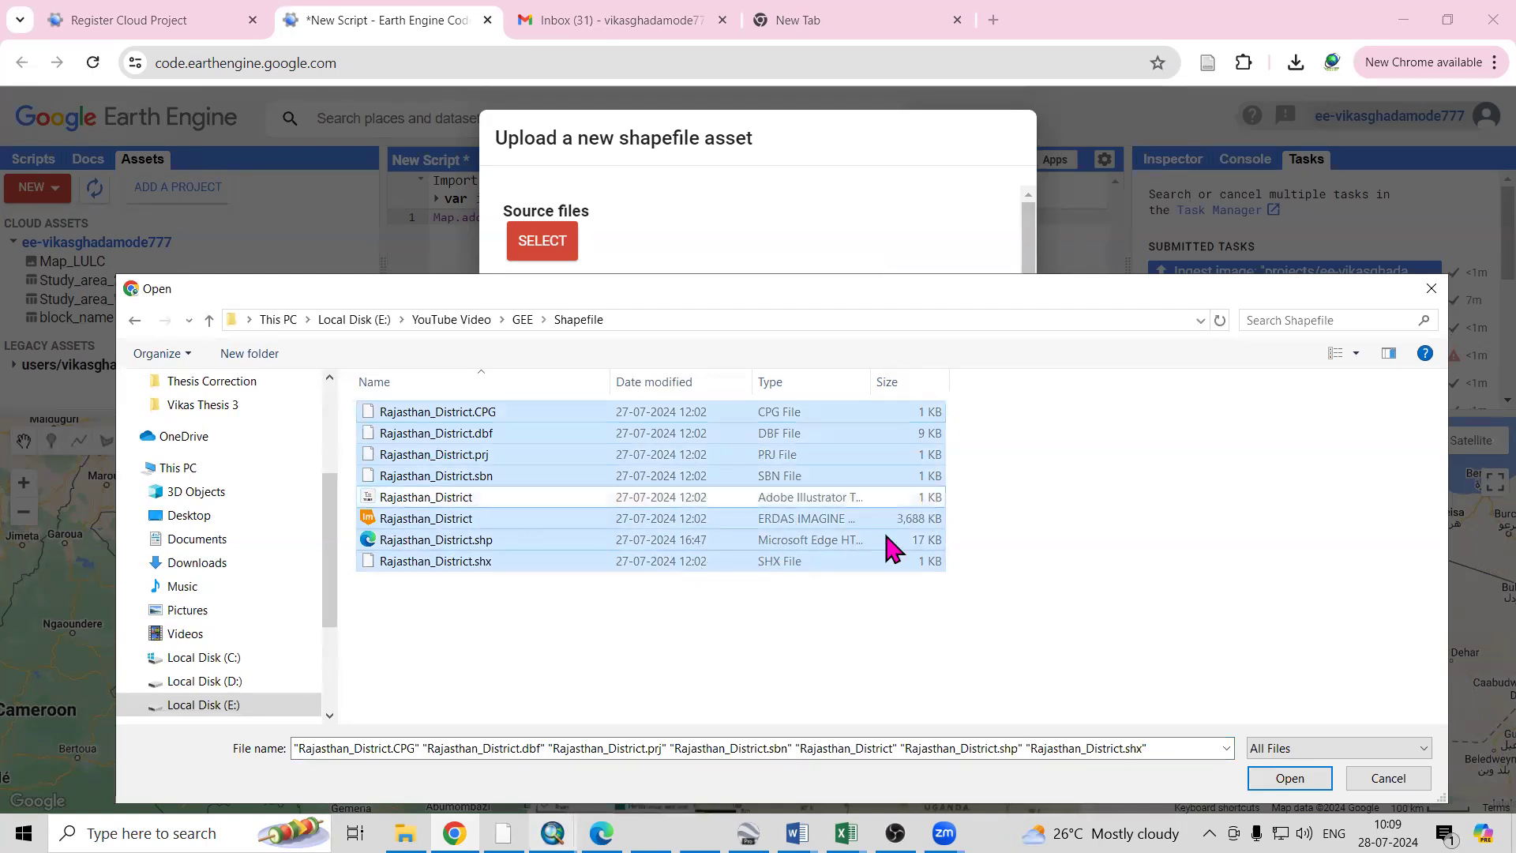
pyautogui.keyDown('ctrl'); pyautogui.click(442, 540); pyautogui.keyUp('ctrl')
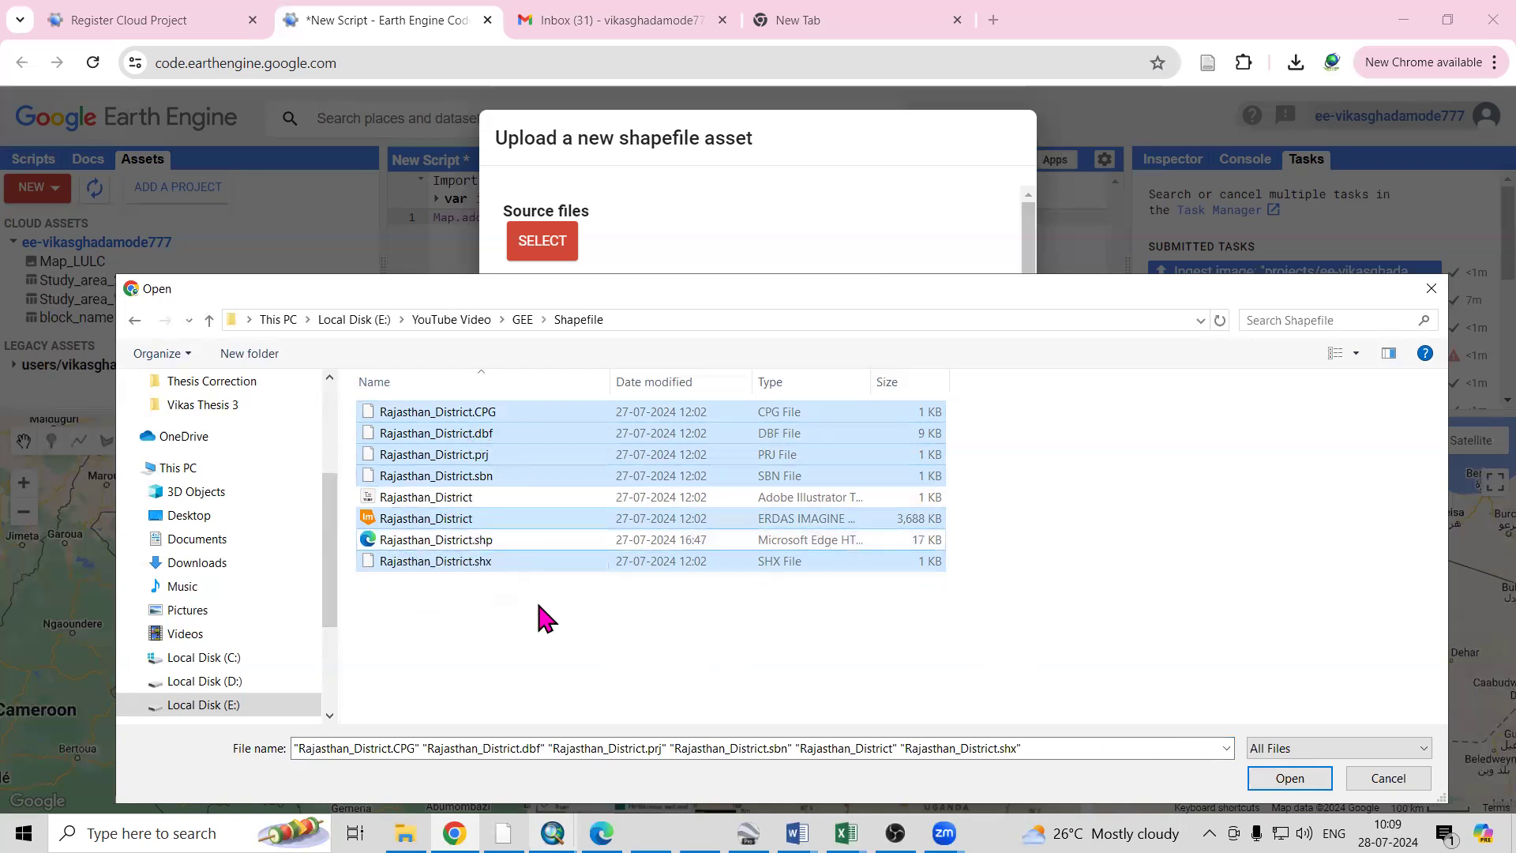
pyautogui.click(1289, 778)
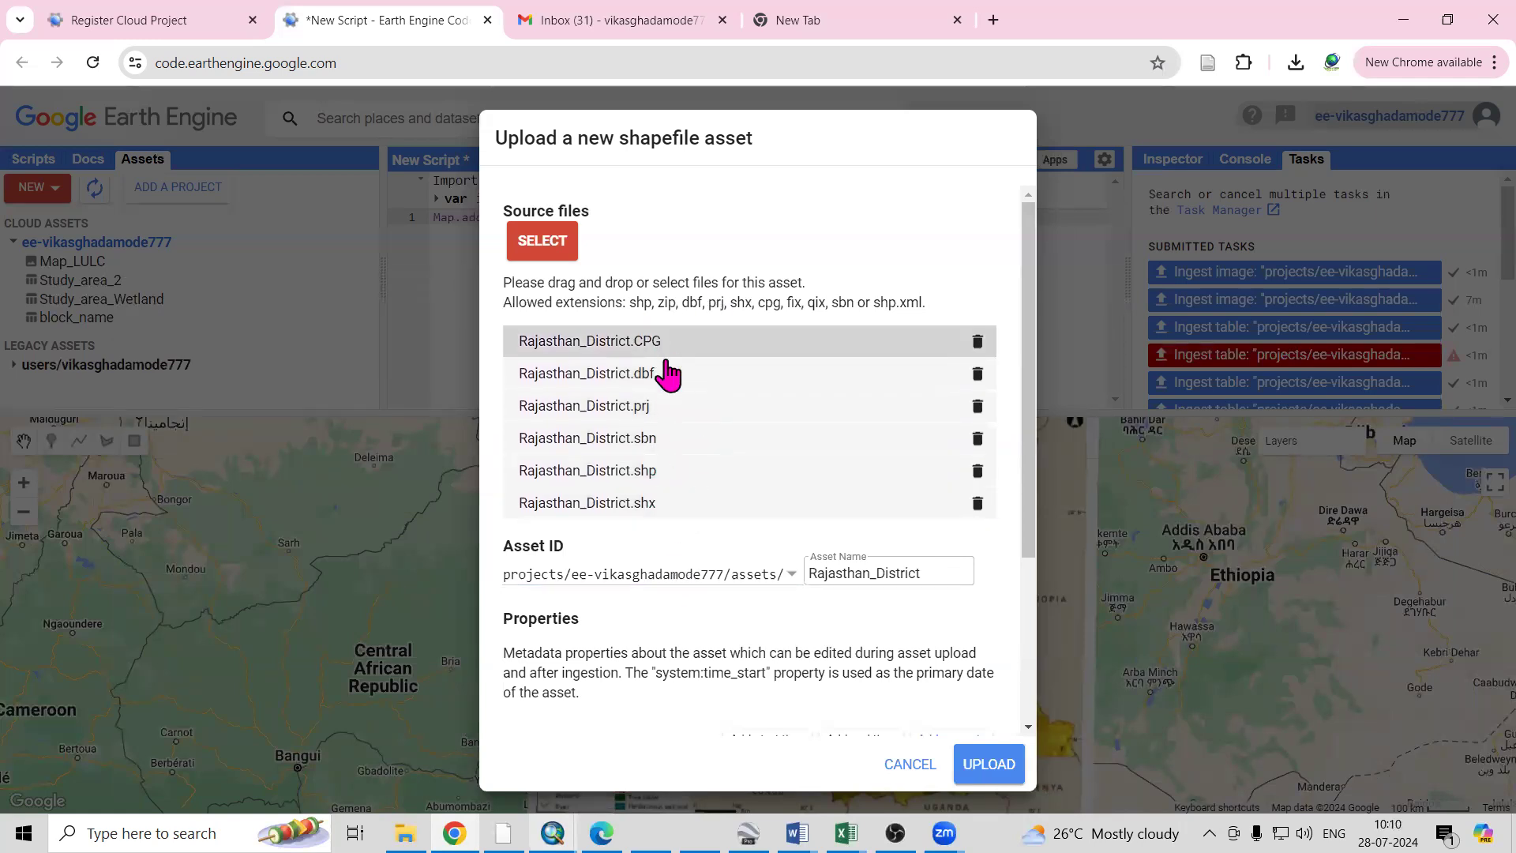
# Keep the asset name Rajasthan_District and submit the shapefile upload
pyautogui.click(933, 571)
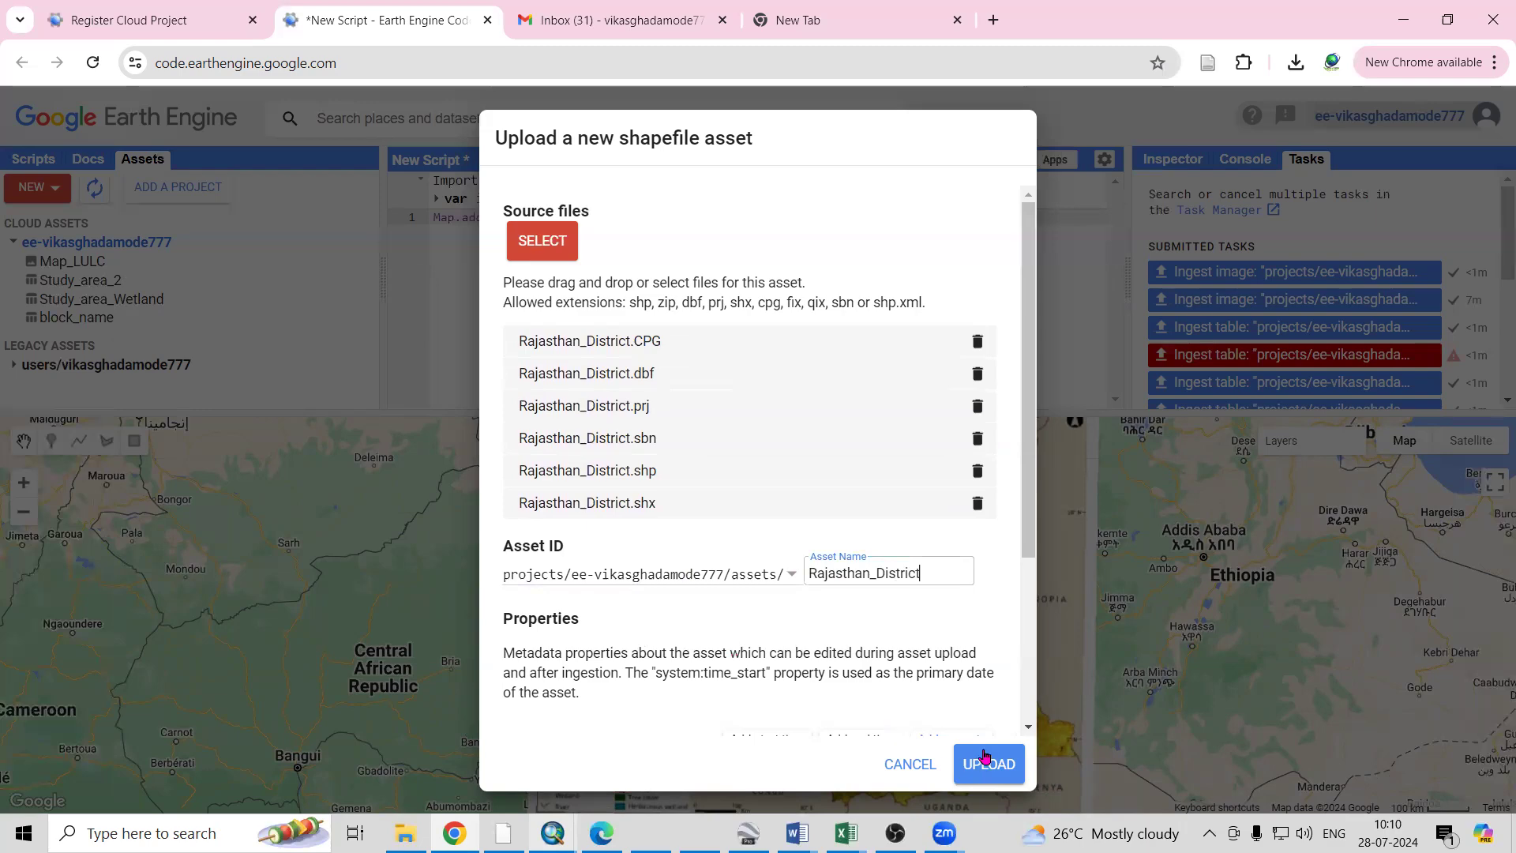
pyautogui.scroll(-3, 991, 673)
pyautogui.click(997, 779)
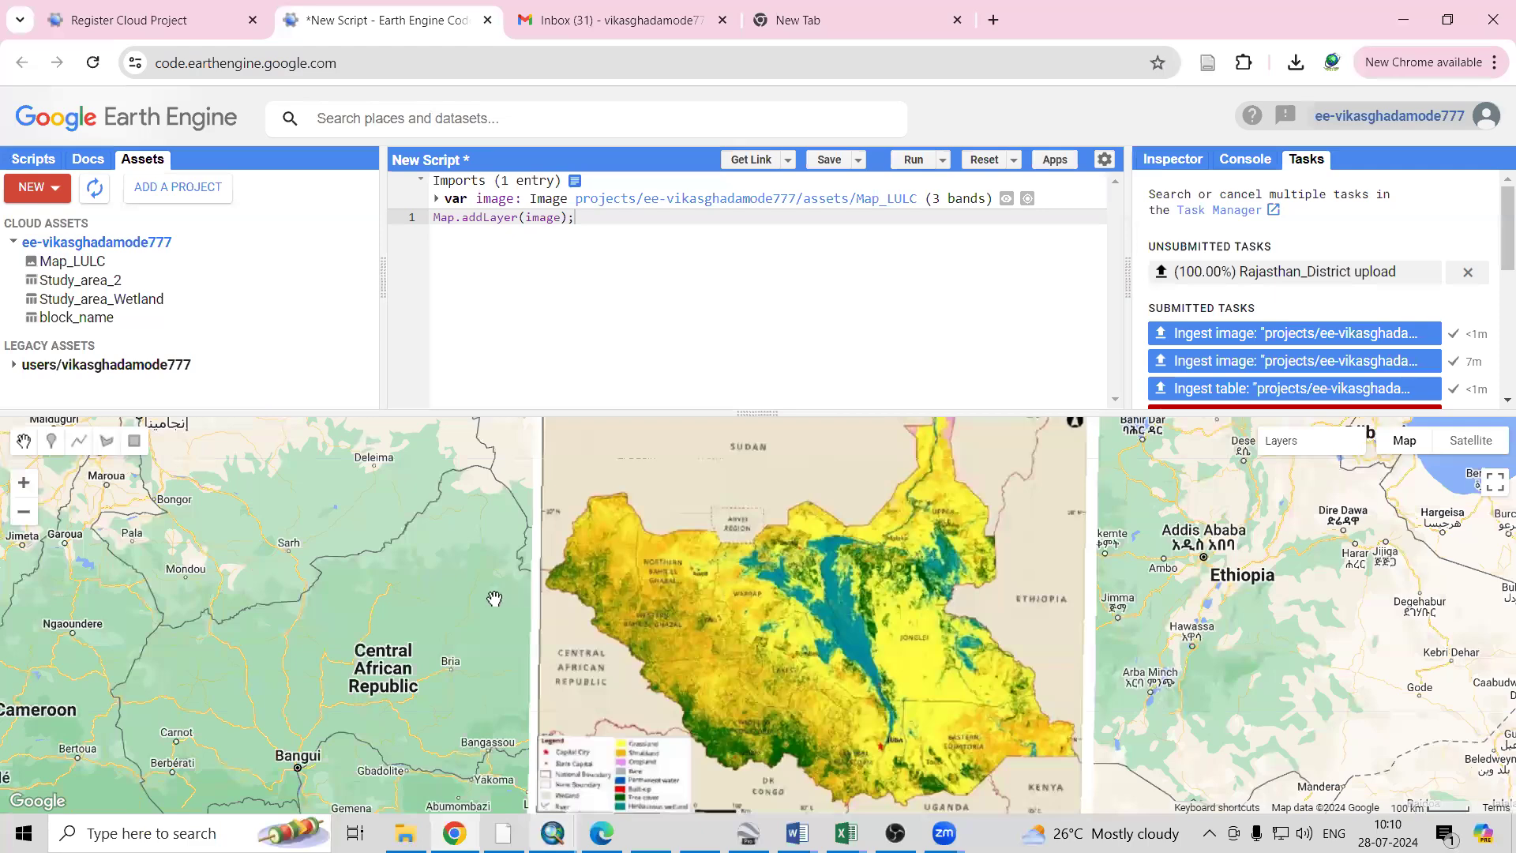
# Zoom the map out and recentre it on India, then bring ArcMap to the front
pyautogui.scroll(-1, 494, 598)
pyautogui.scroll(-1, 494, 599)
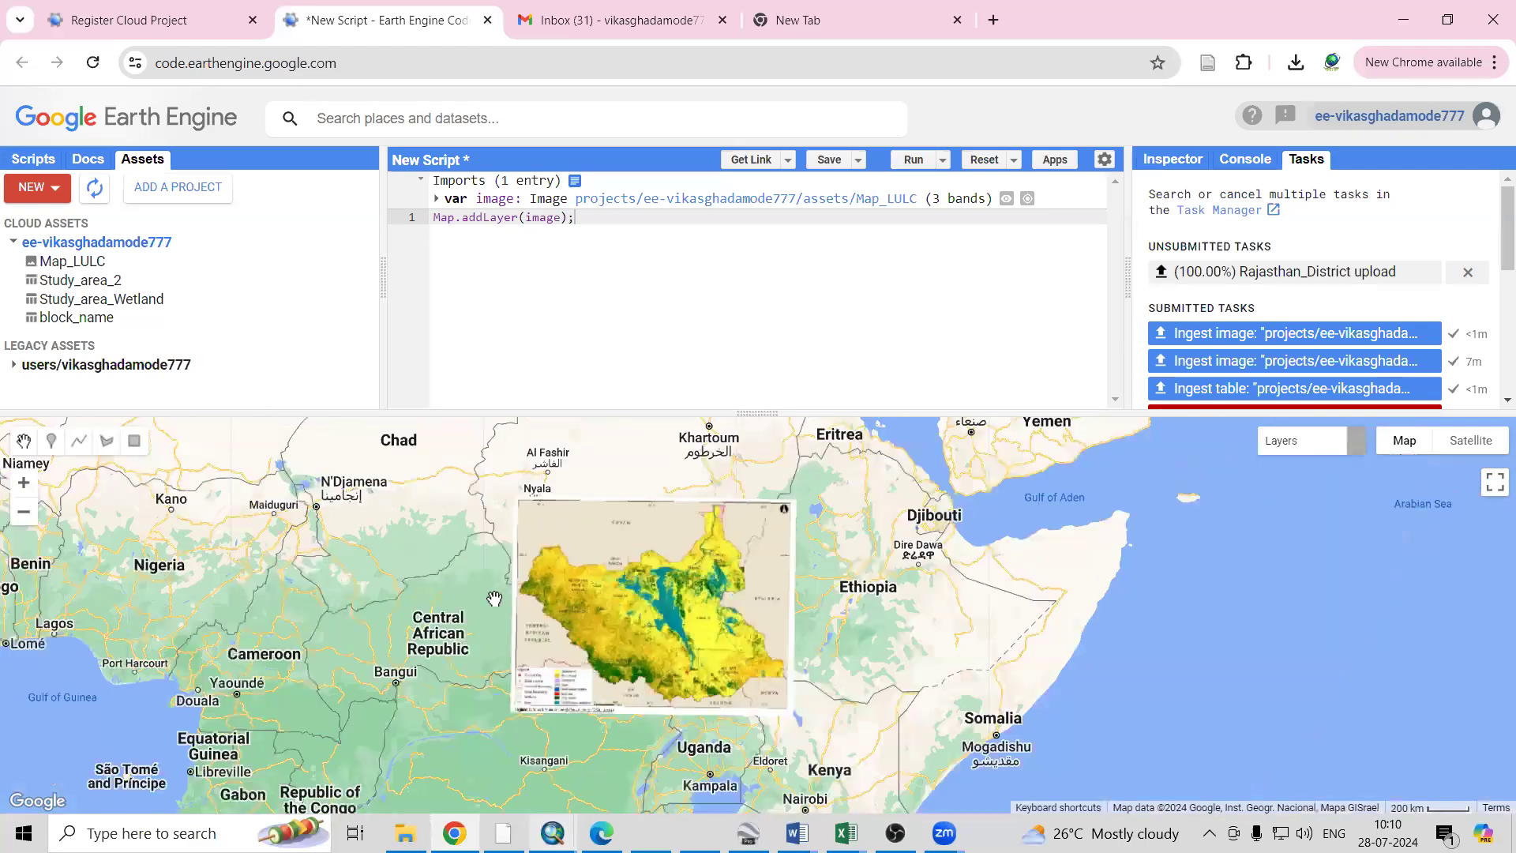
pyautogui.scroll(-2, 493, 598)
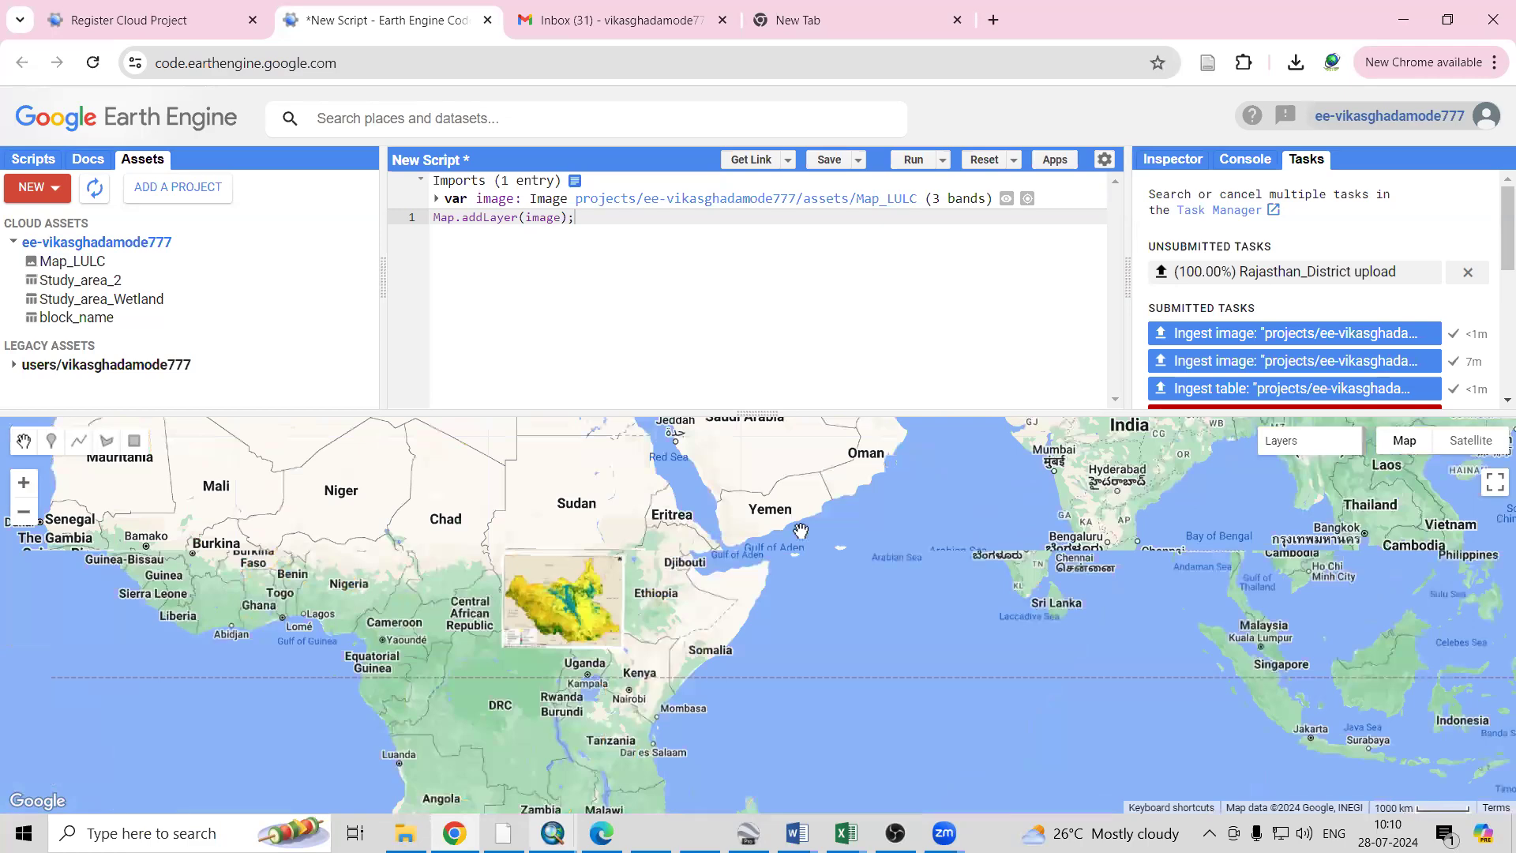
pyautogui.moveTo(770, 521); pyautogui.dragTo(787, 570)
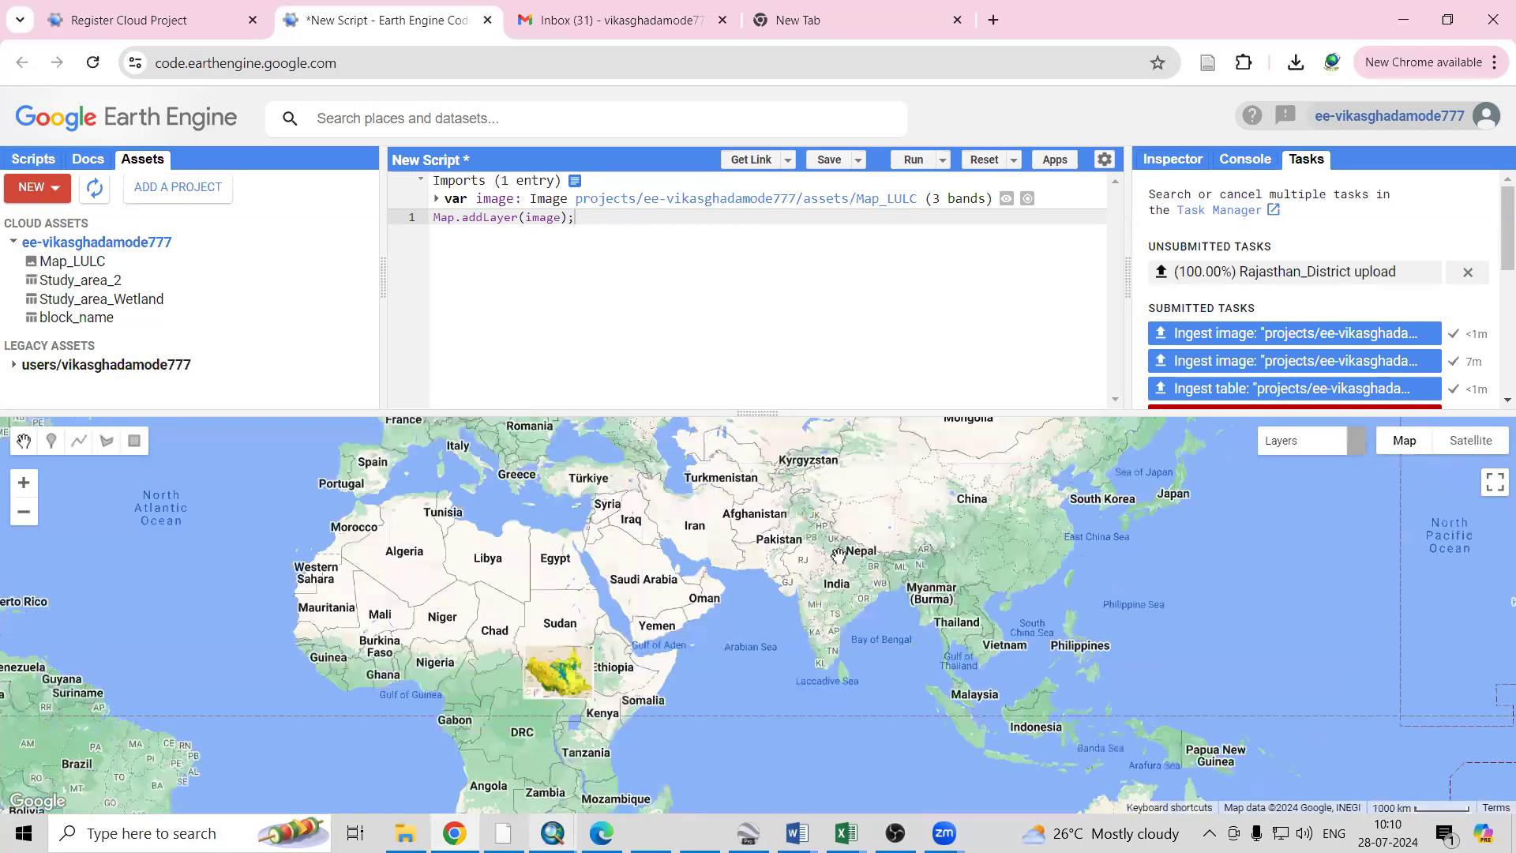
pyautogui.scroll(1, 834, 557)
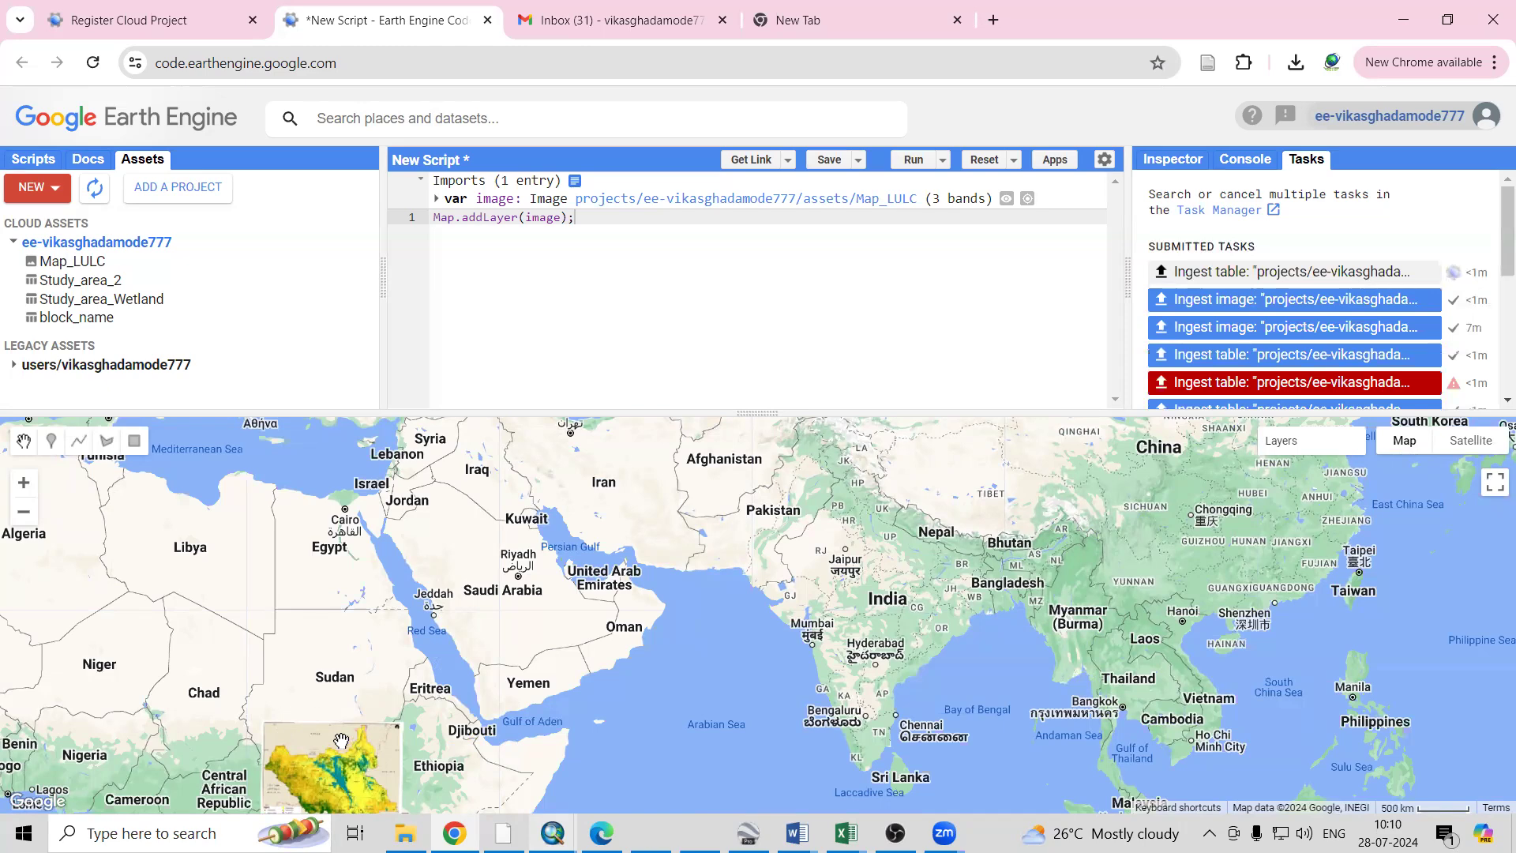
pyautogui.moveTo(562, 829)
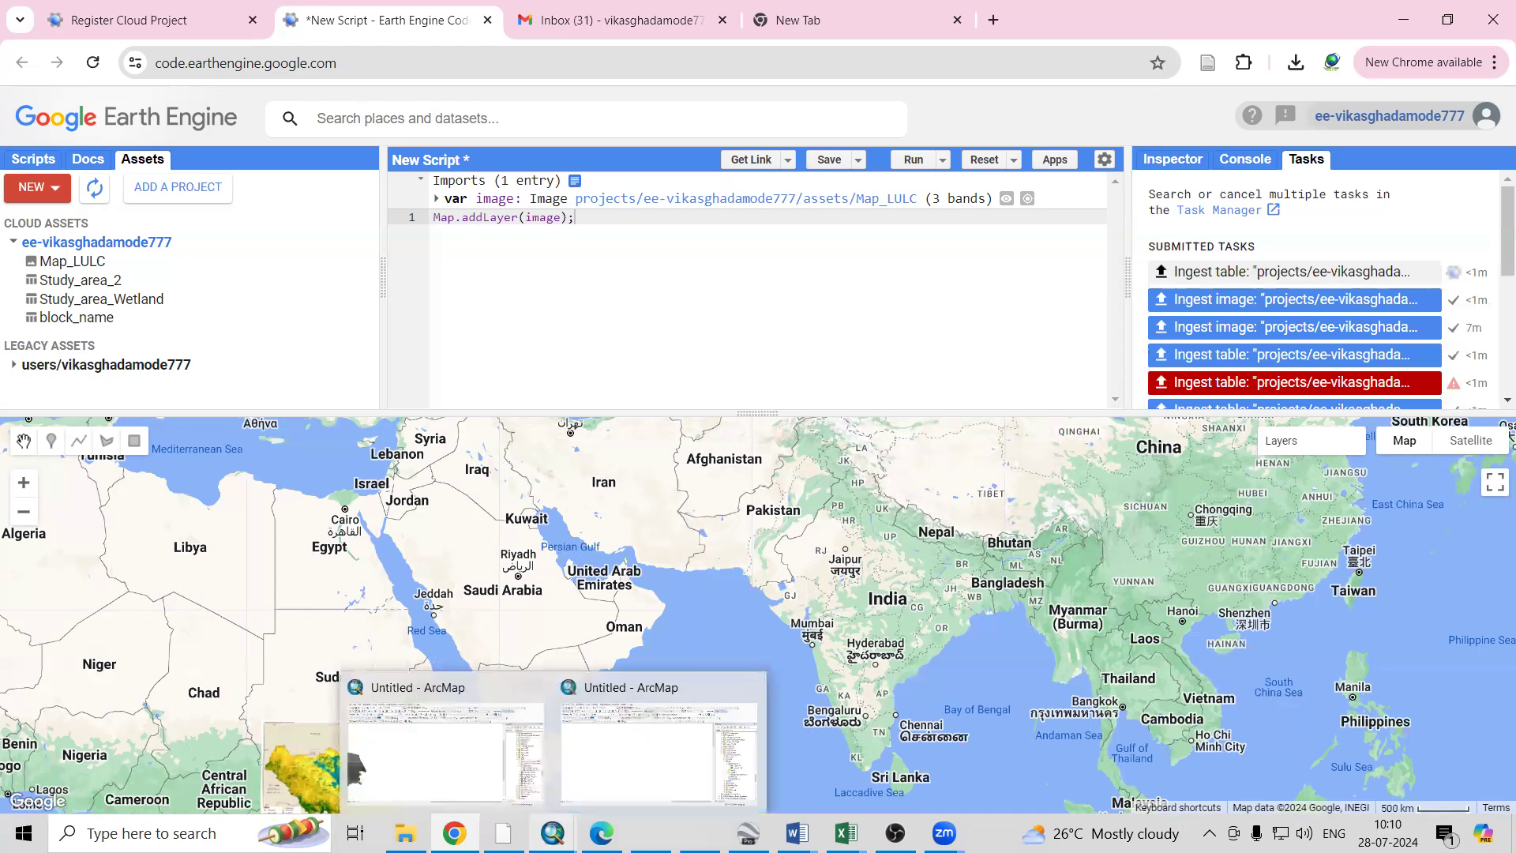
pyautogui.click(695, 783)
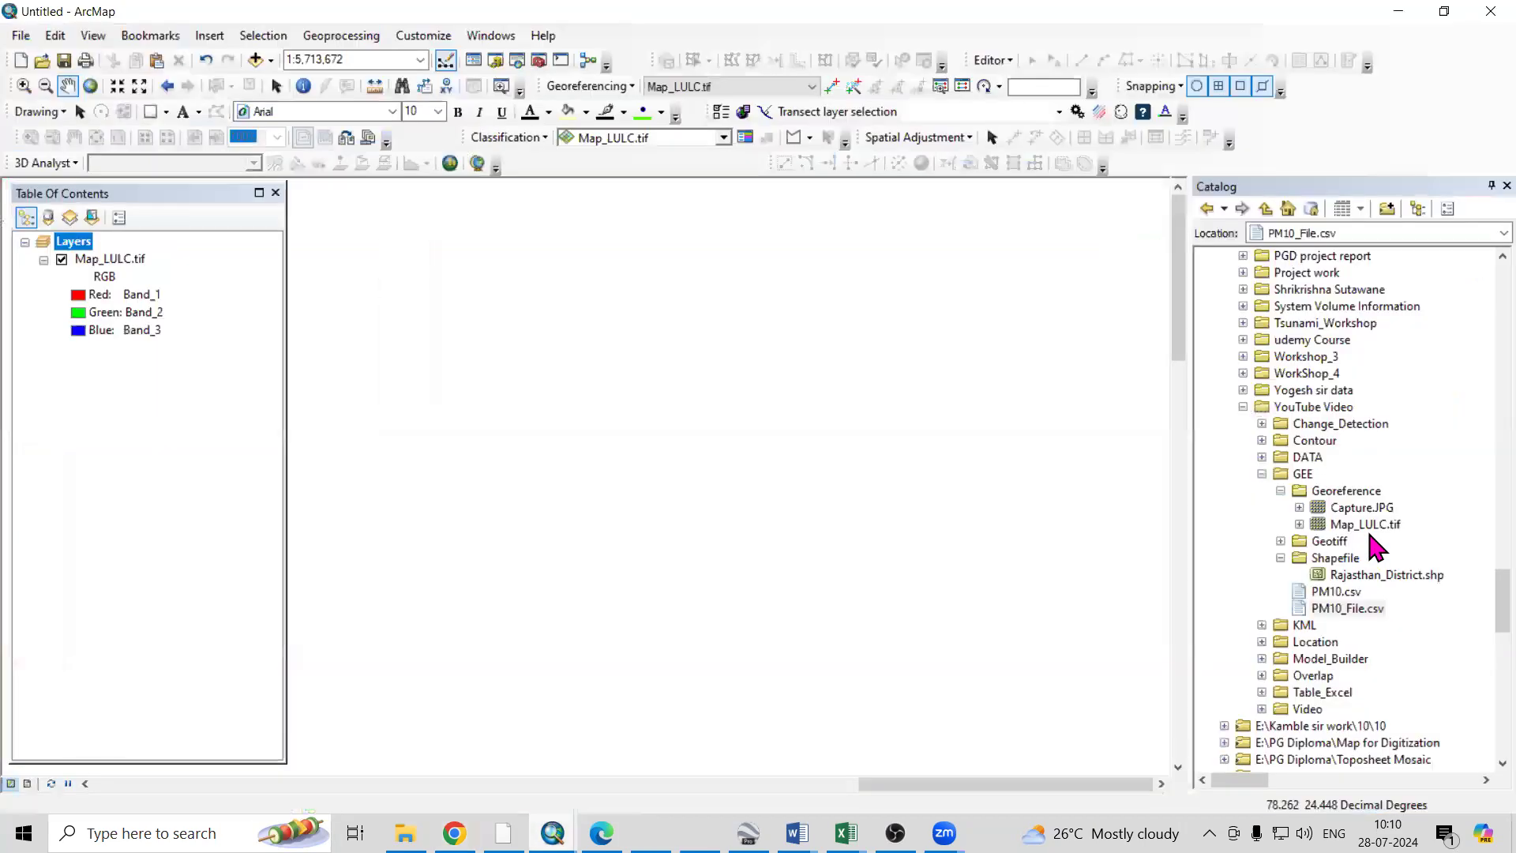
# Add Map_LULC.tif from the Catalog to the ArcMap map and zoom to it
pyautogui.click(1363, 525)
pyautogui.moveTo(1362, 525); pyautogui.dragTo(991, 521)
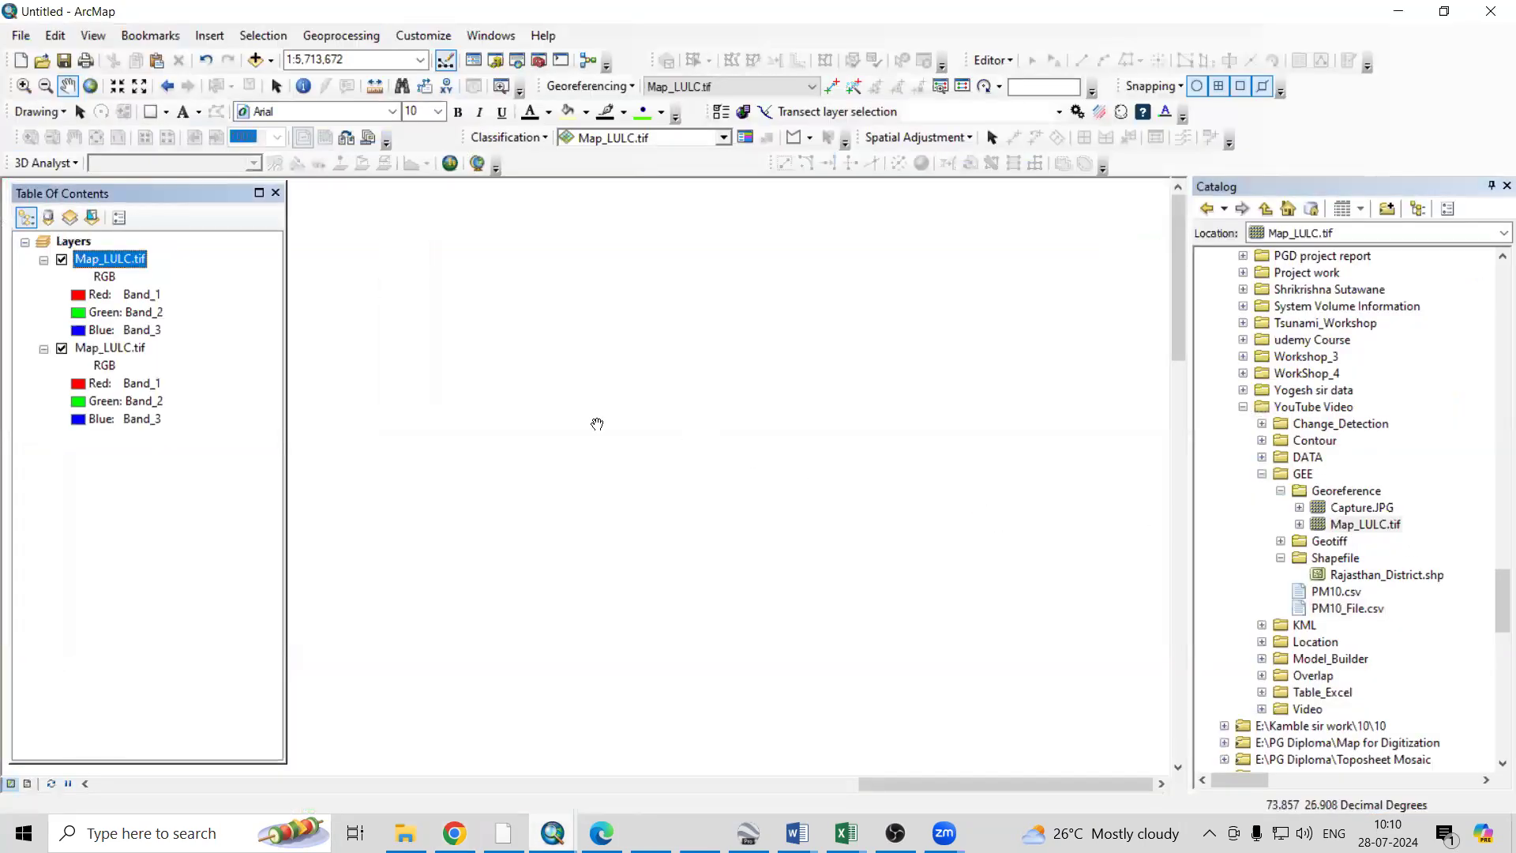
pyautogui.rightClick(127, 267)
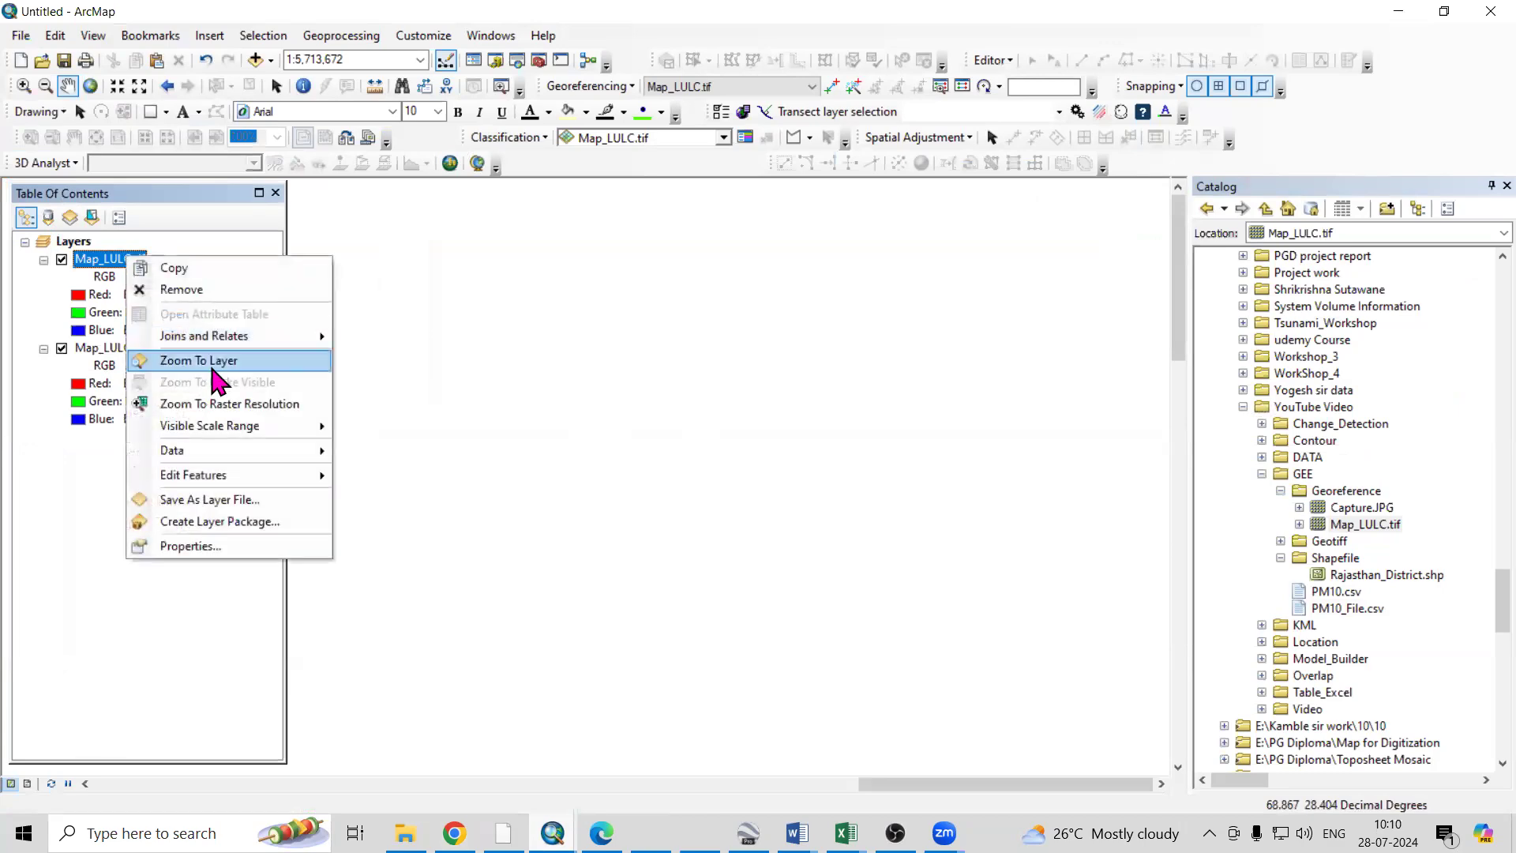
pyautogui.click(207, 364)
# Check Map_LULC.tif's coordinate system in Layer Properties > Source: GCS_WGS_1984
pyautogui.rightClick(122, 269)
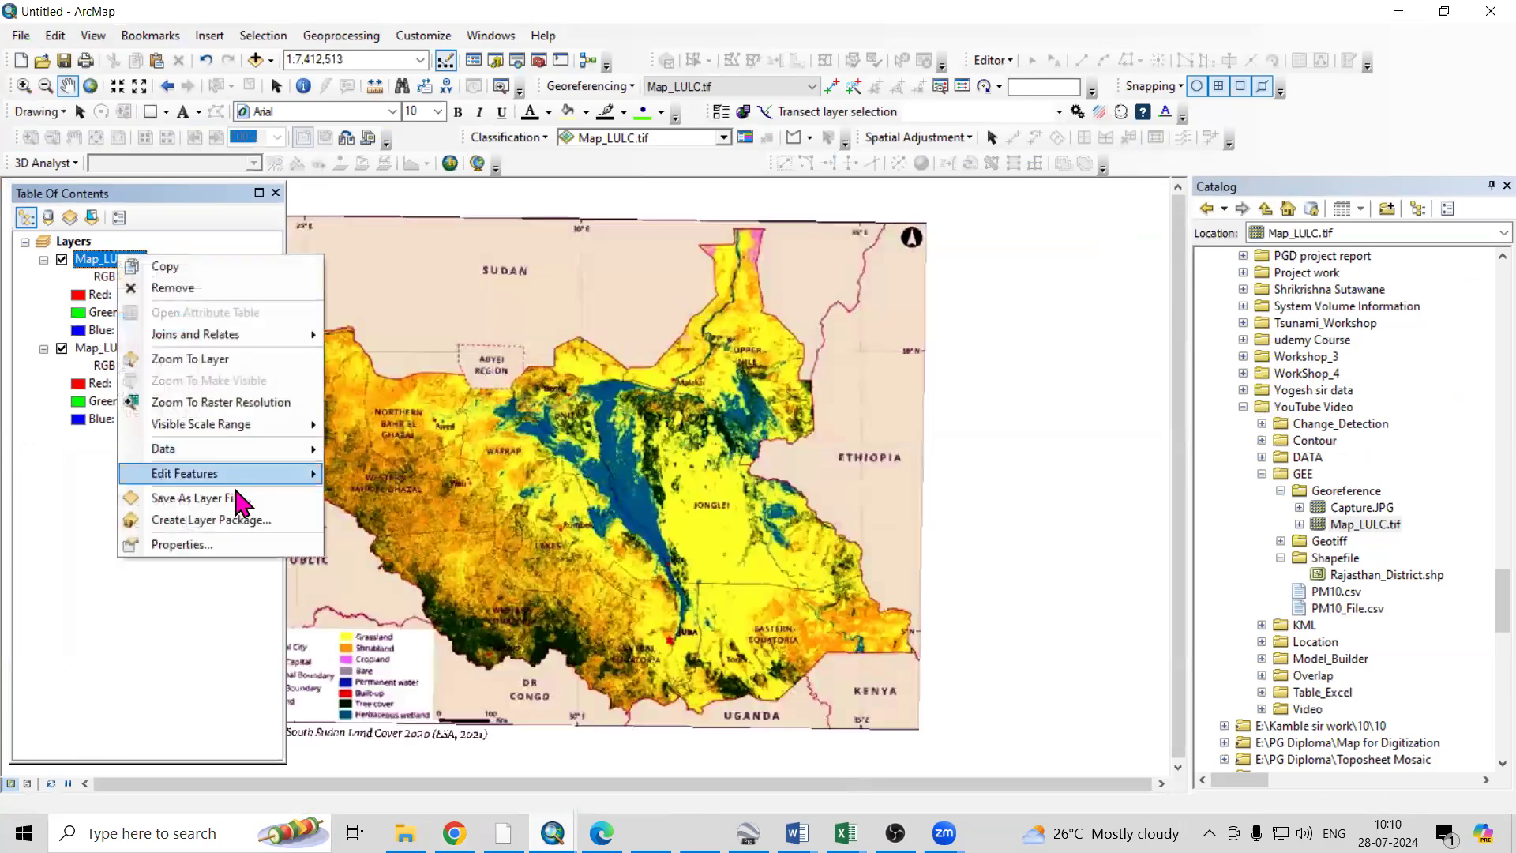
pyautogui.click(229, 541)
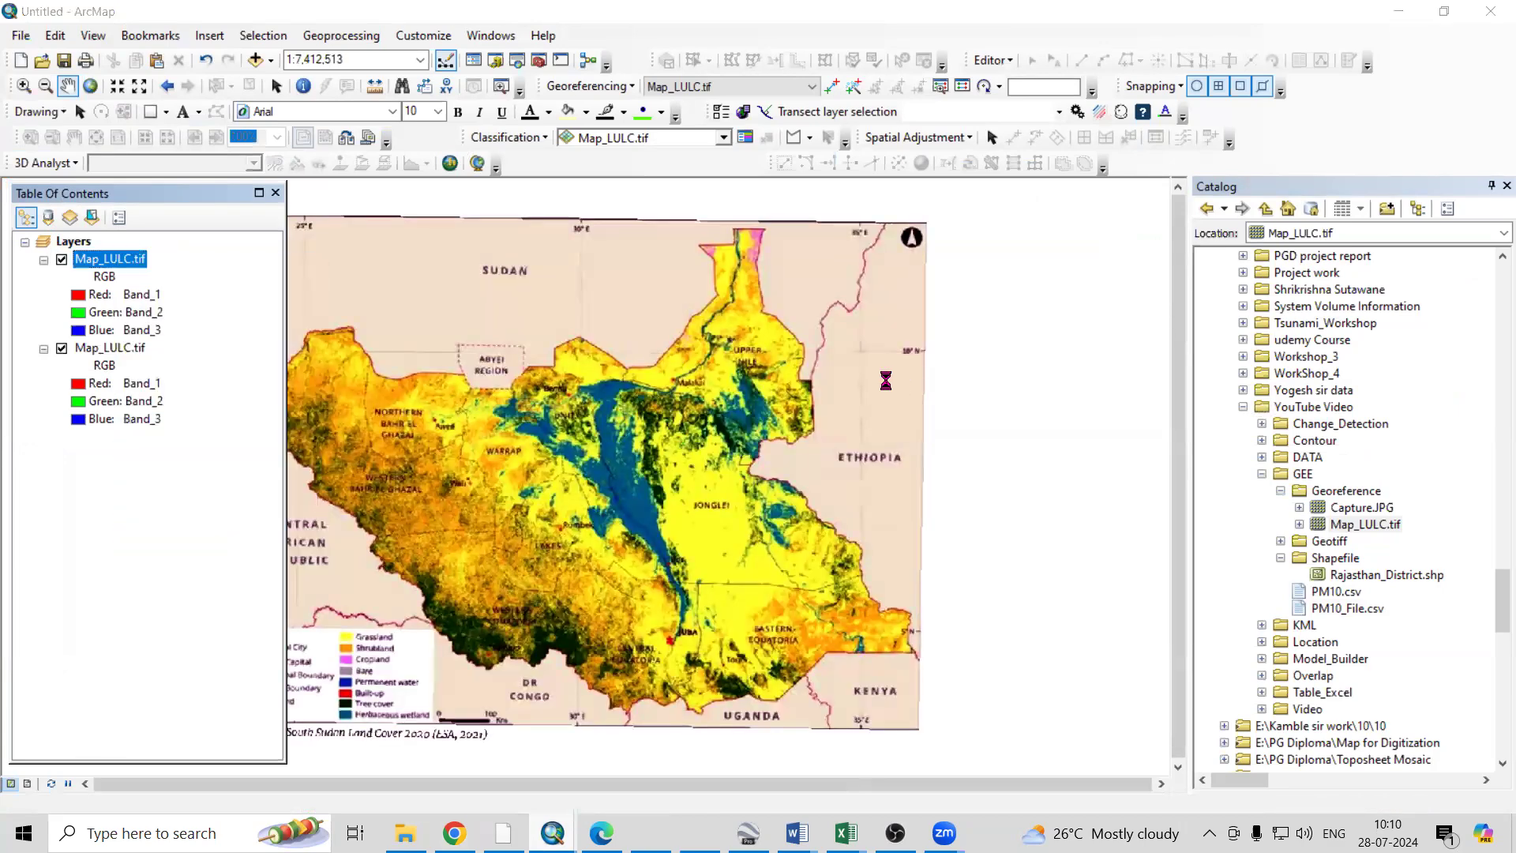
pyautogui.click(518, 207)
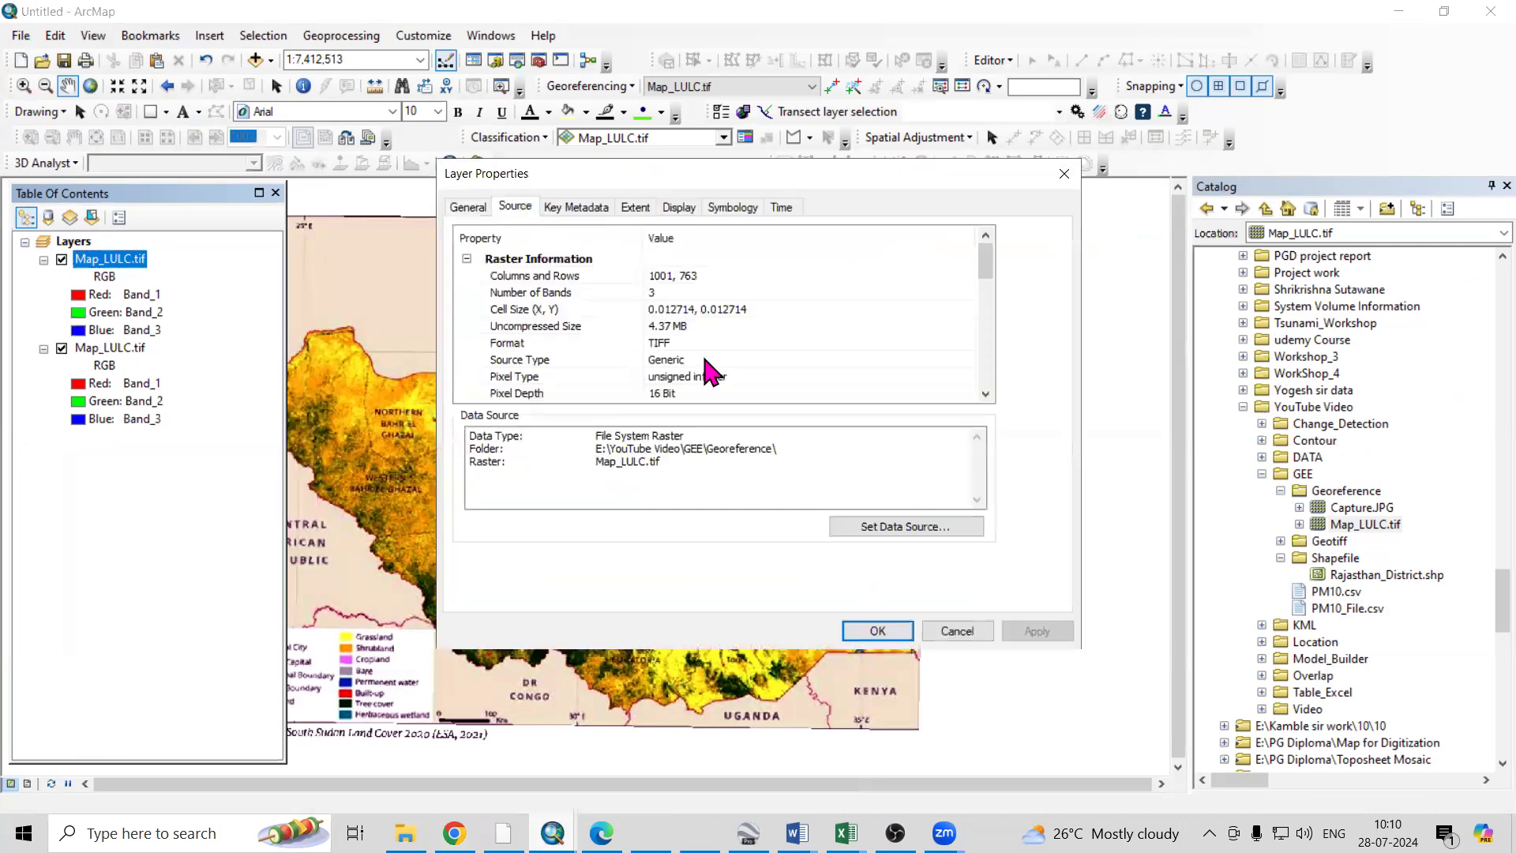
pyautogui.scroll(-5, 720, 367)
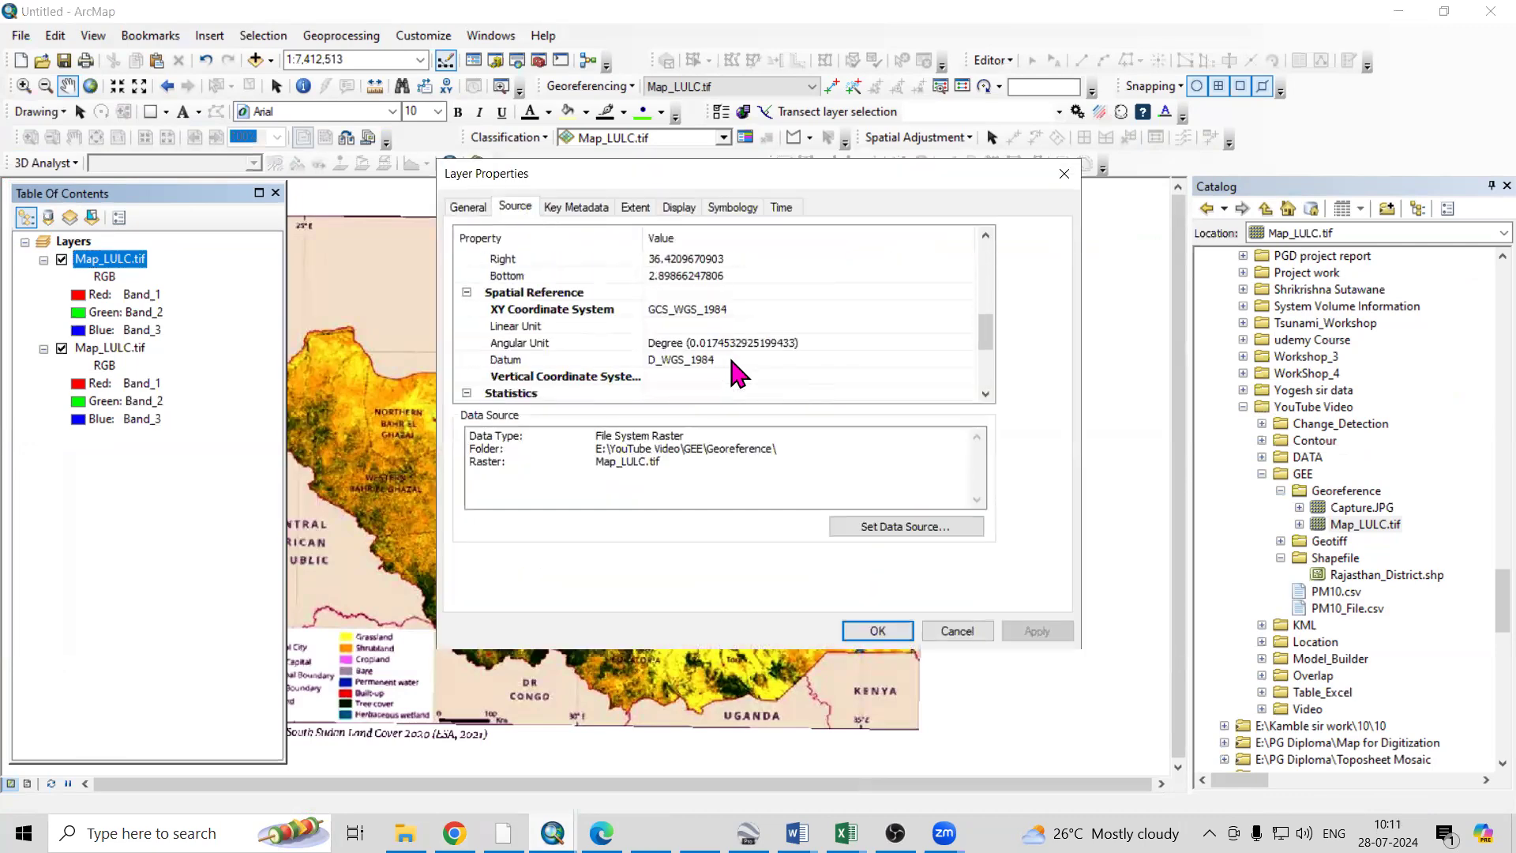
pyautogui.click(695, 311)
pyautogui.moveTo(746, 310); pyautogui.dragTo(608, 310)
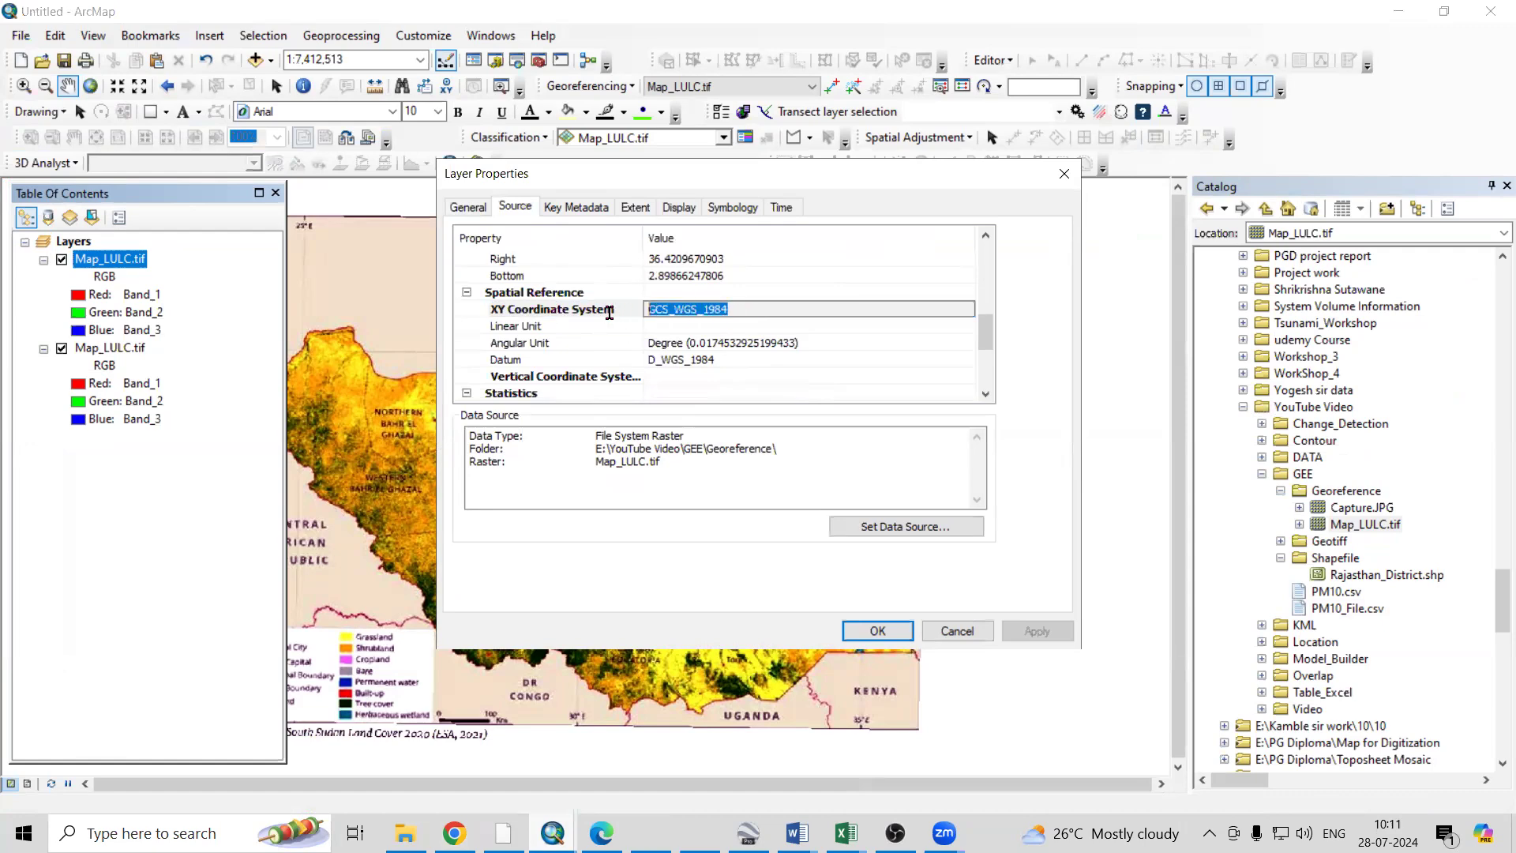
pyautogui.click(751, 311)
pyautogui.moveTo(766, 308); pyautogui.dragTo(597, 310)
pyautogui.click(956, 630)
# Add the Rajasthan_District shapefile and check its Lambert_Conformal_Conic projection in Layer Properties
pyautogui.moveTo(1374, 576); pyautogui.dragTo(399, 358)
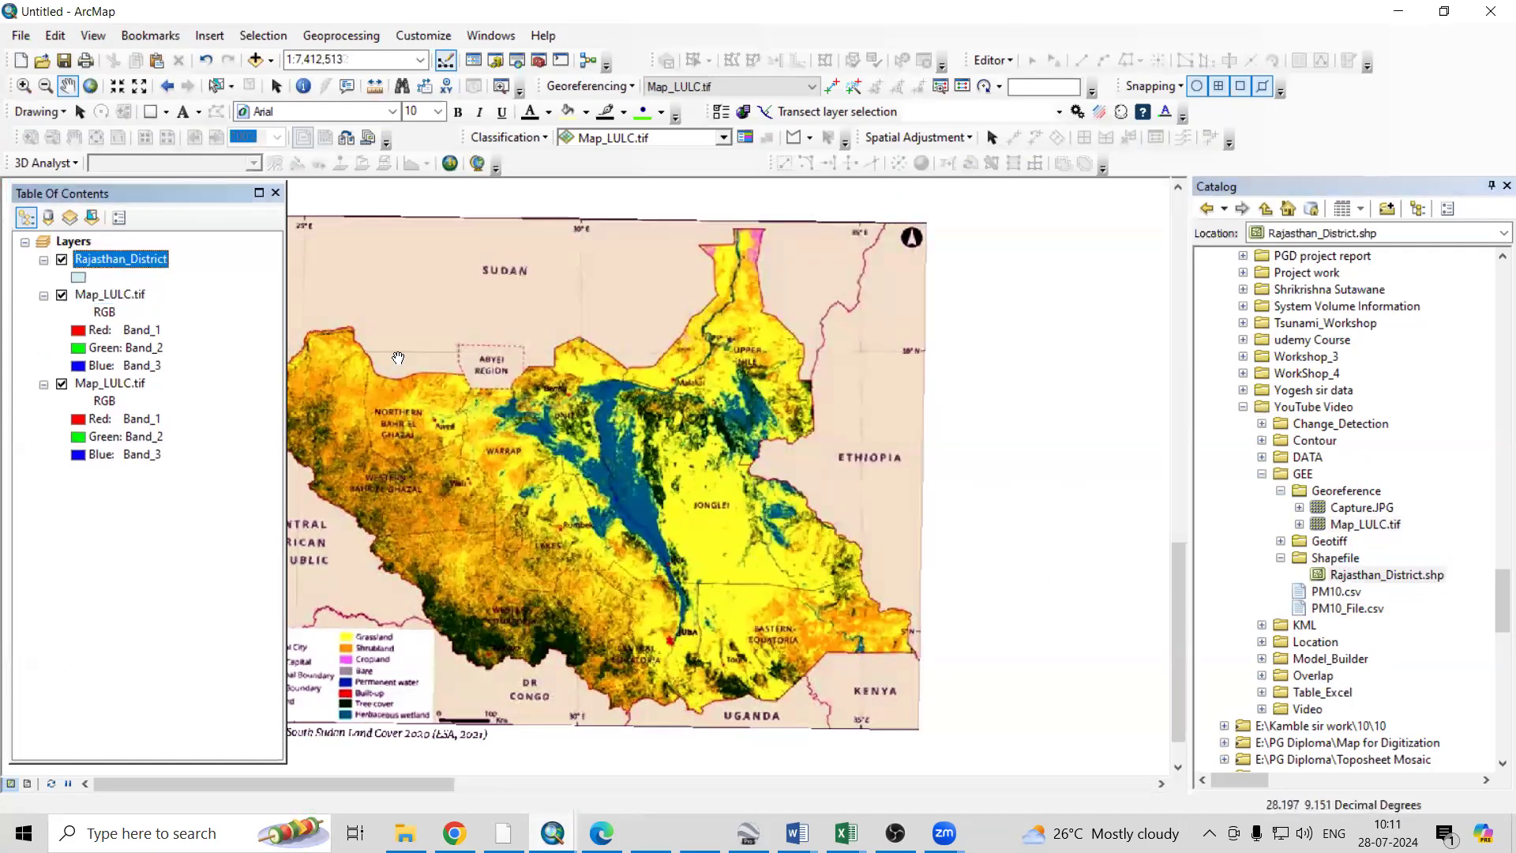
pyautogui.rightClick(158, 265)
pyautogui.click(267, 676)
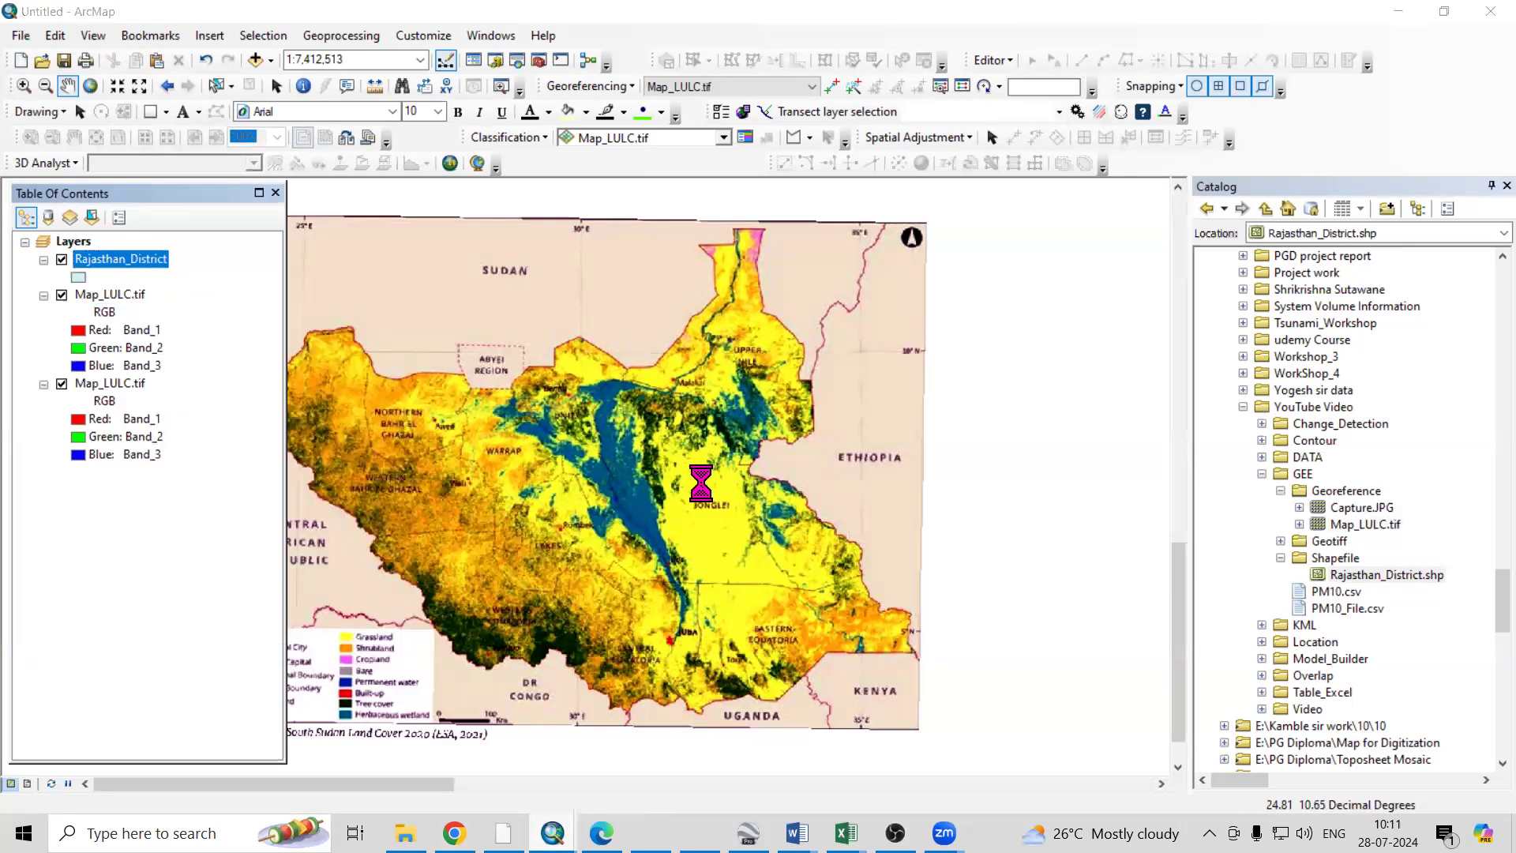
pyautogui.moveTo(767, 440); pyautogui.dragTo(610, 436)
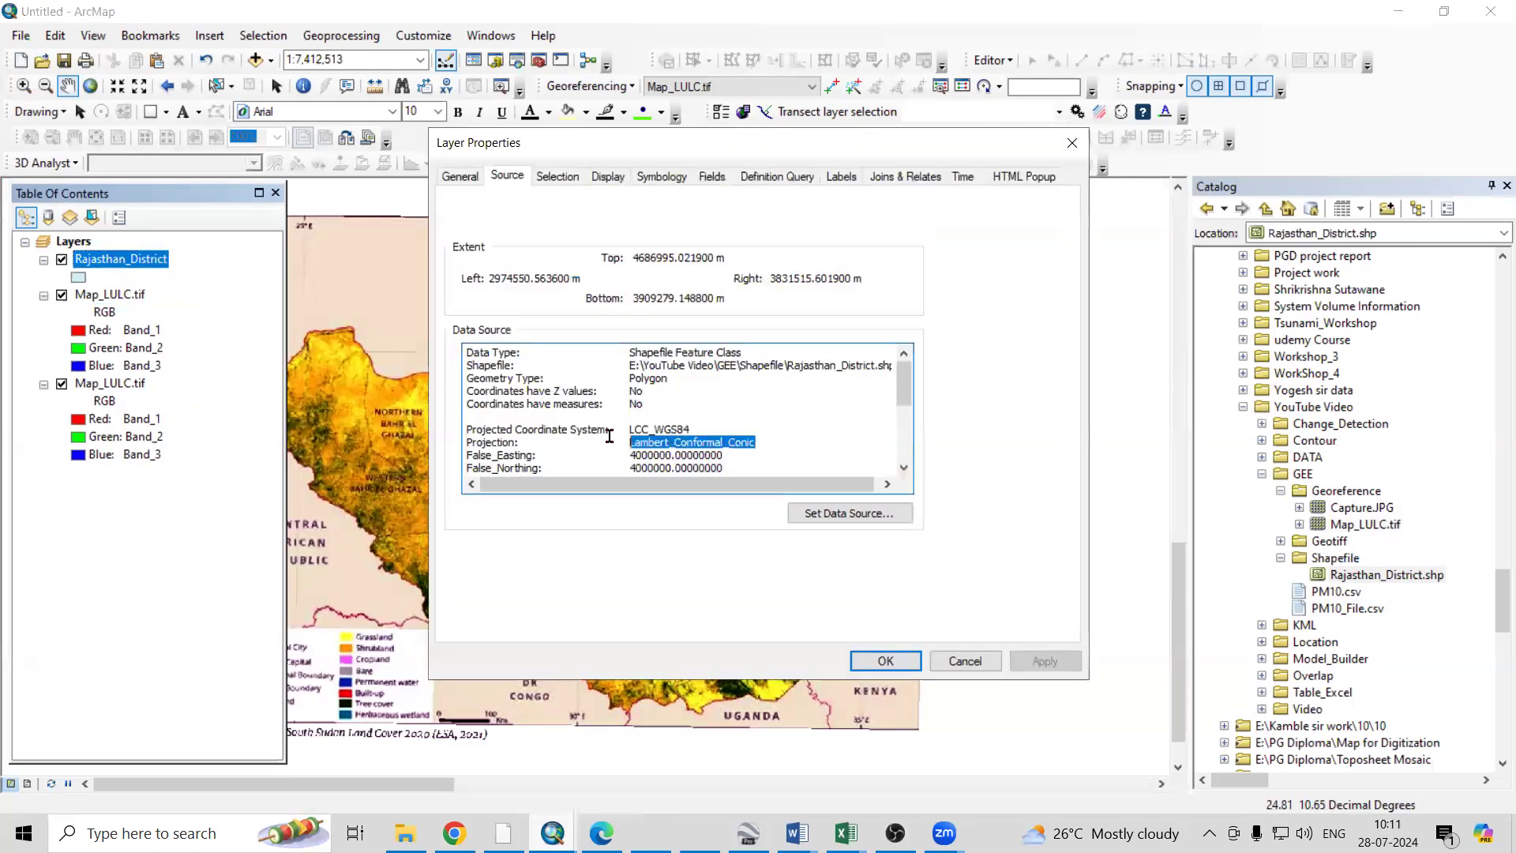
pyautogui.click(965, 661)
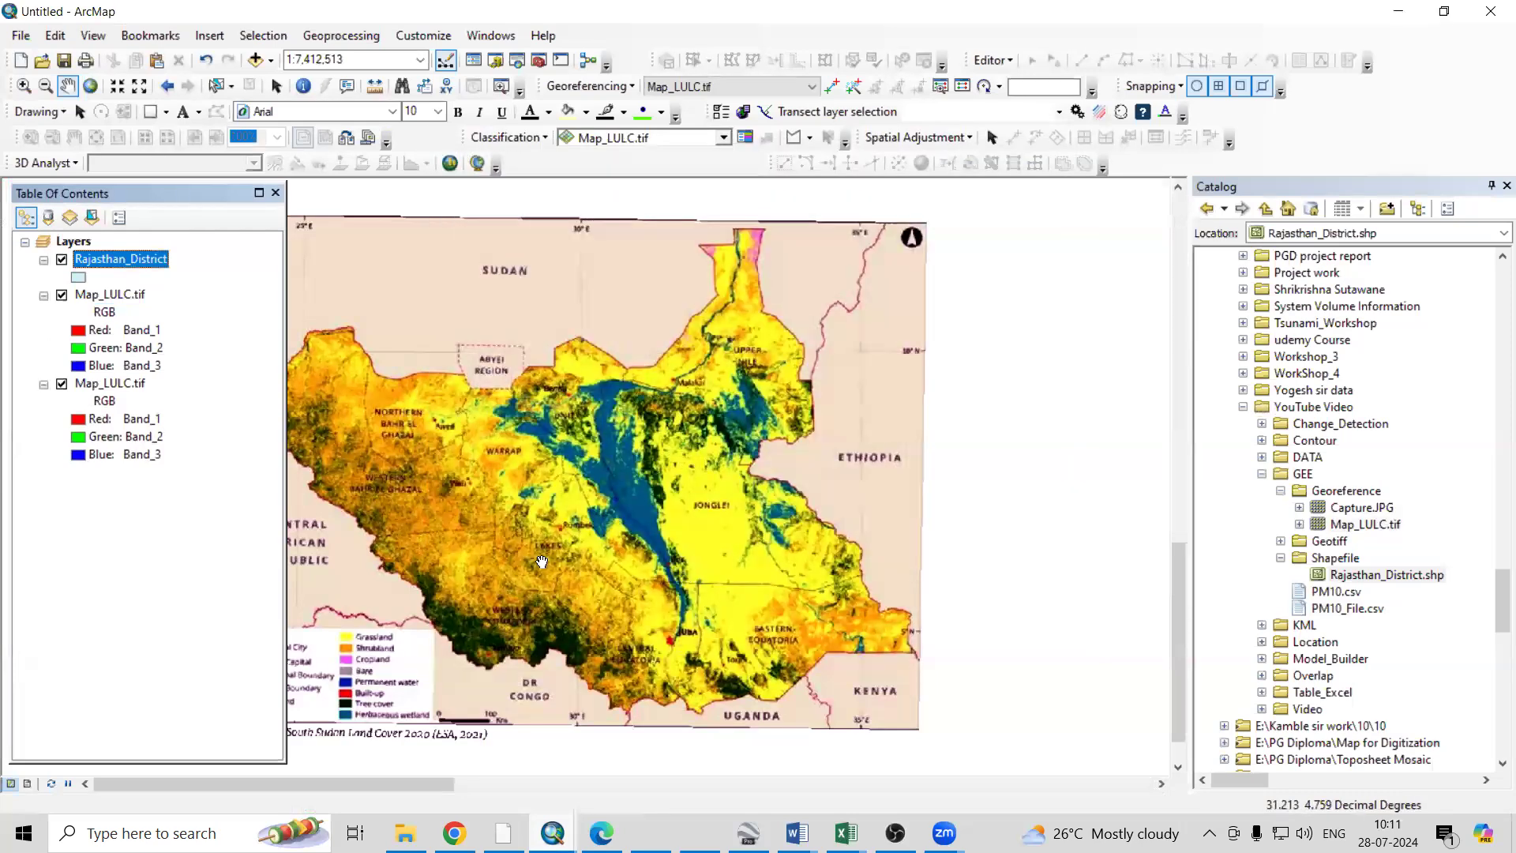
# Shift the land-cover map slightly right and return to the Earth Engine window
pyautogui.moveTo(647, 535); pyautogui.dragTo(719, 534)
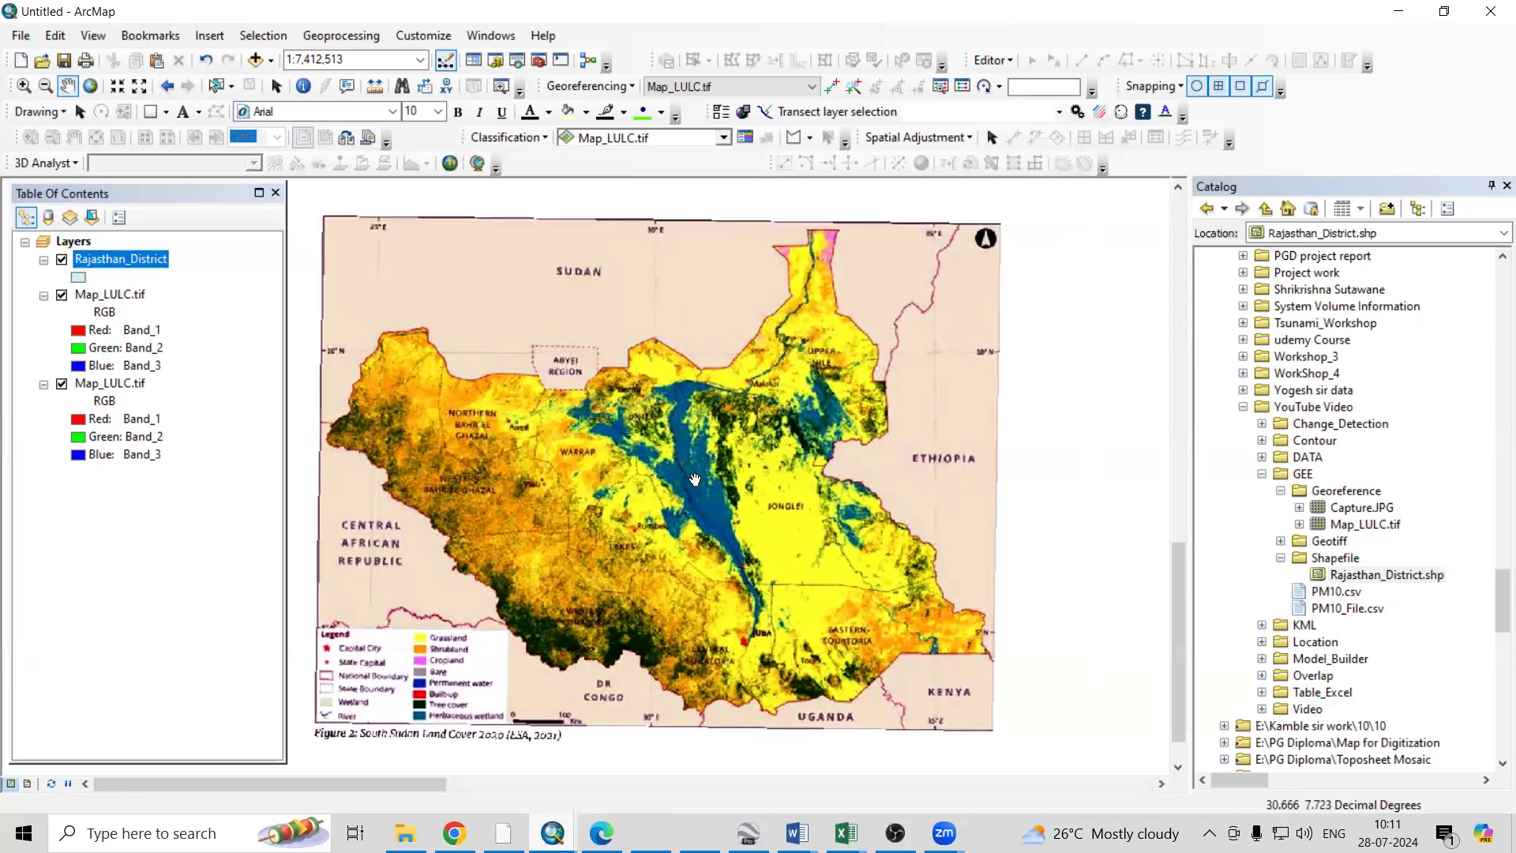
pyautogui.moveTo(454, 833)
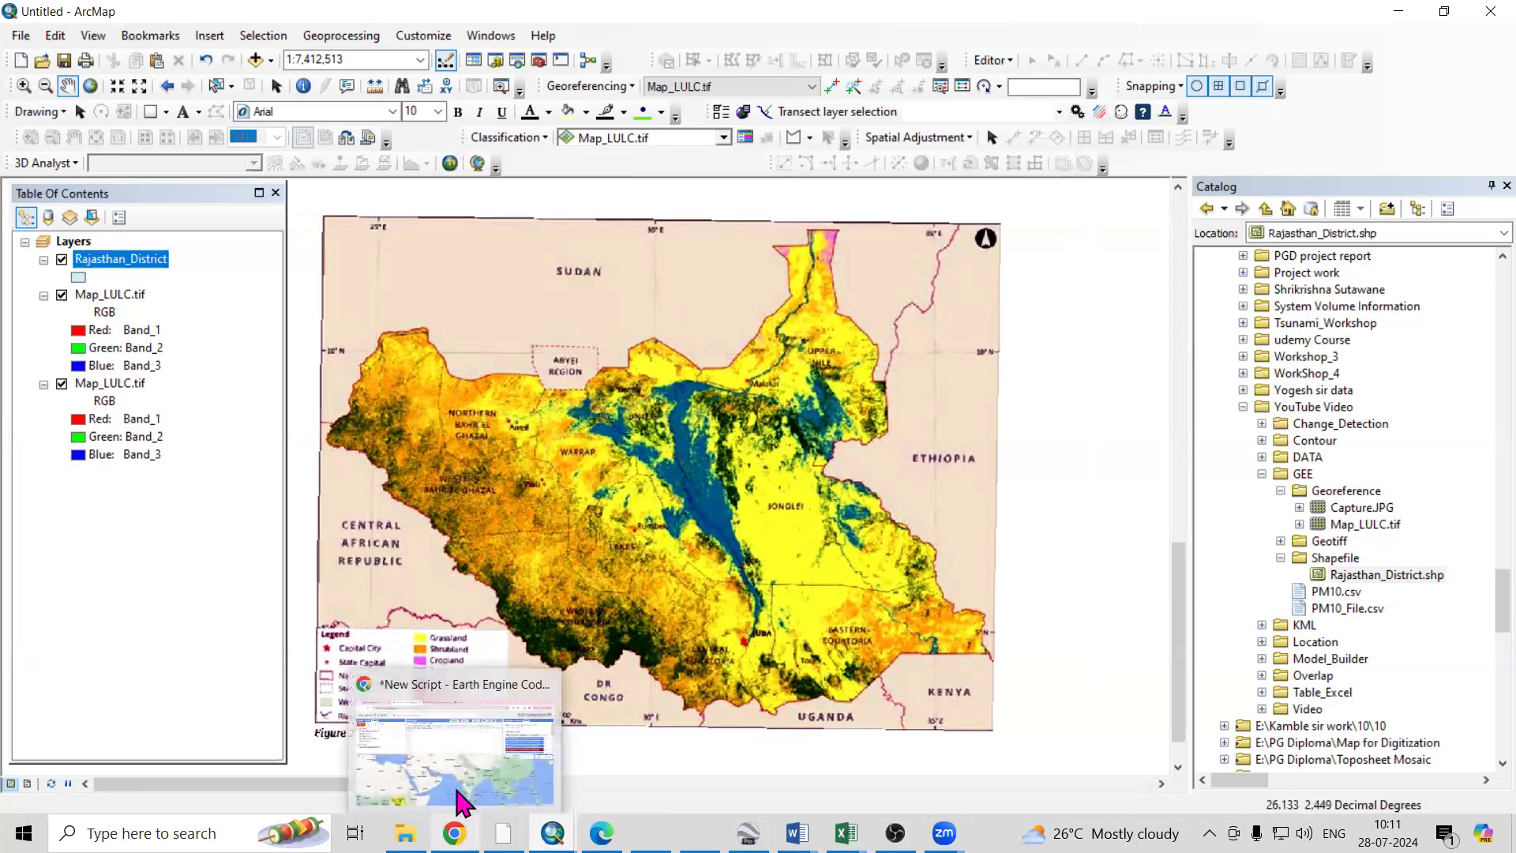
pyautogui.click(485, 765)
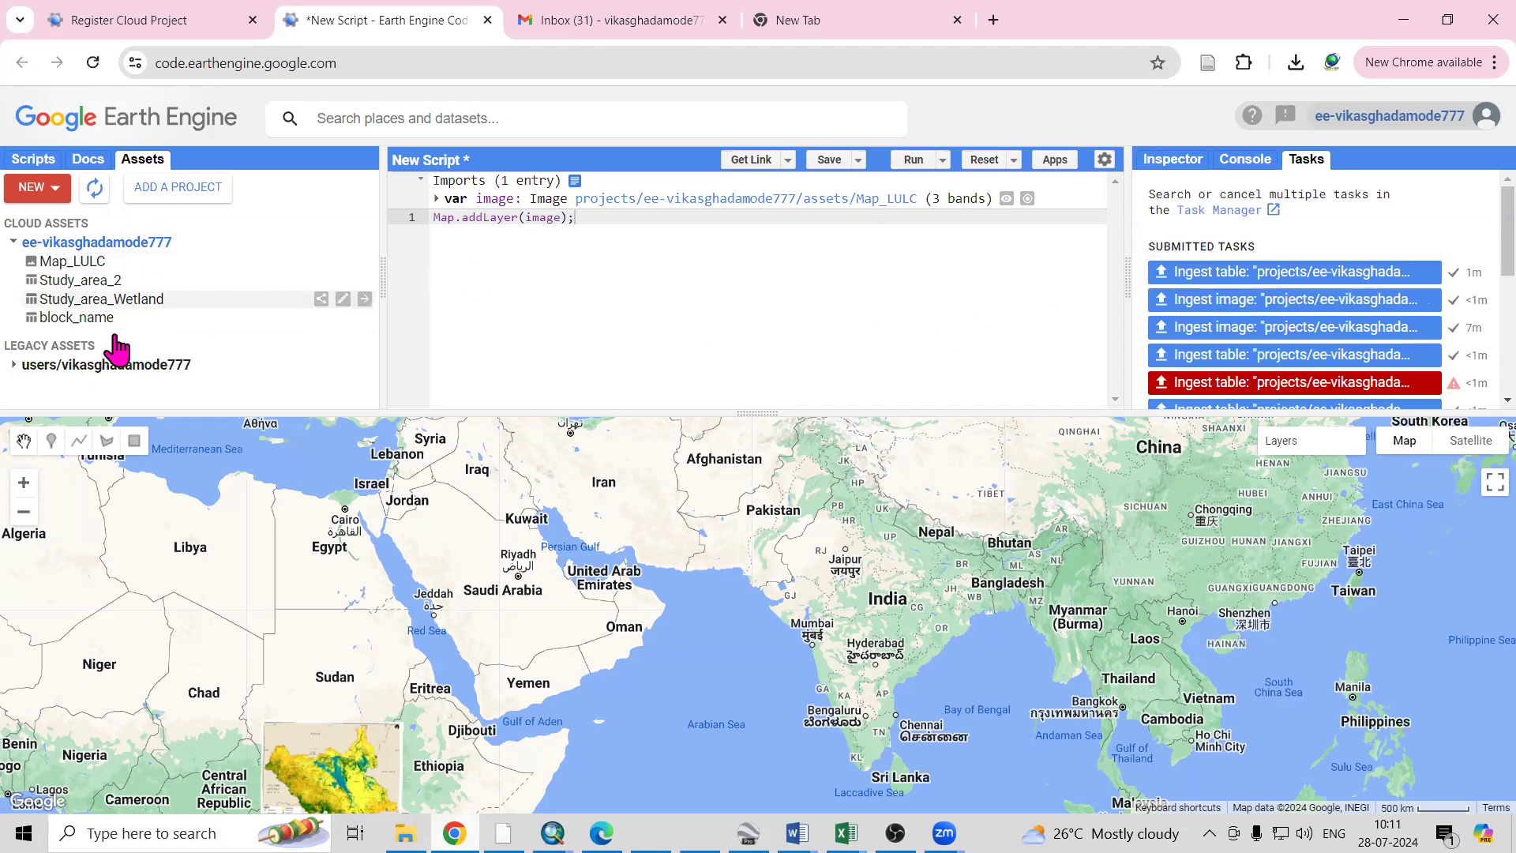
# Refresh Assets, open Rajasthan_District and browse its 33 features in the FEATURES tab
pyautogui.click(96, 190)
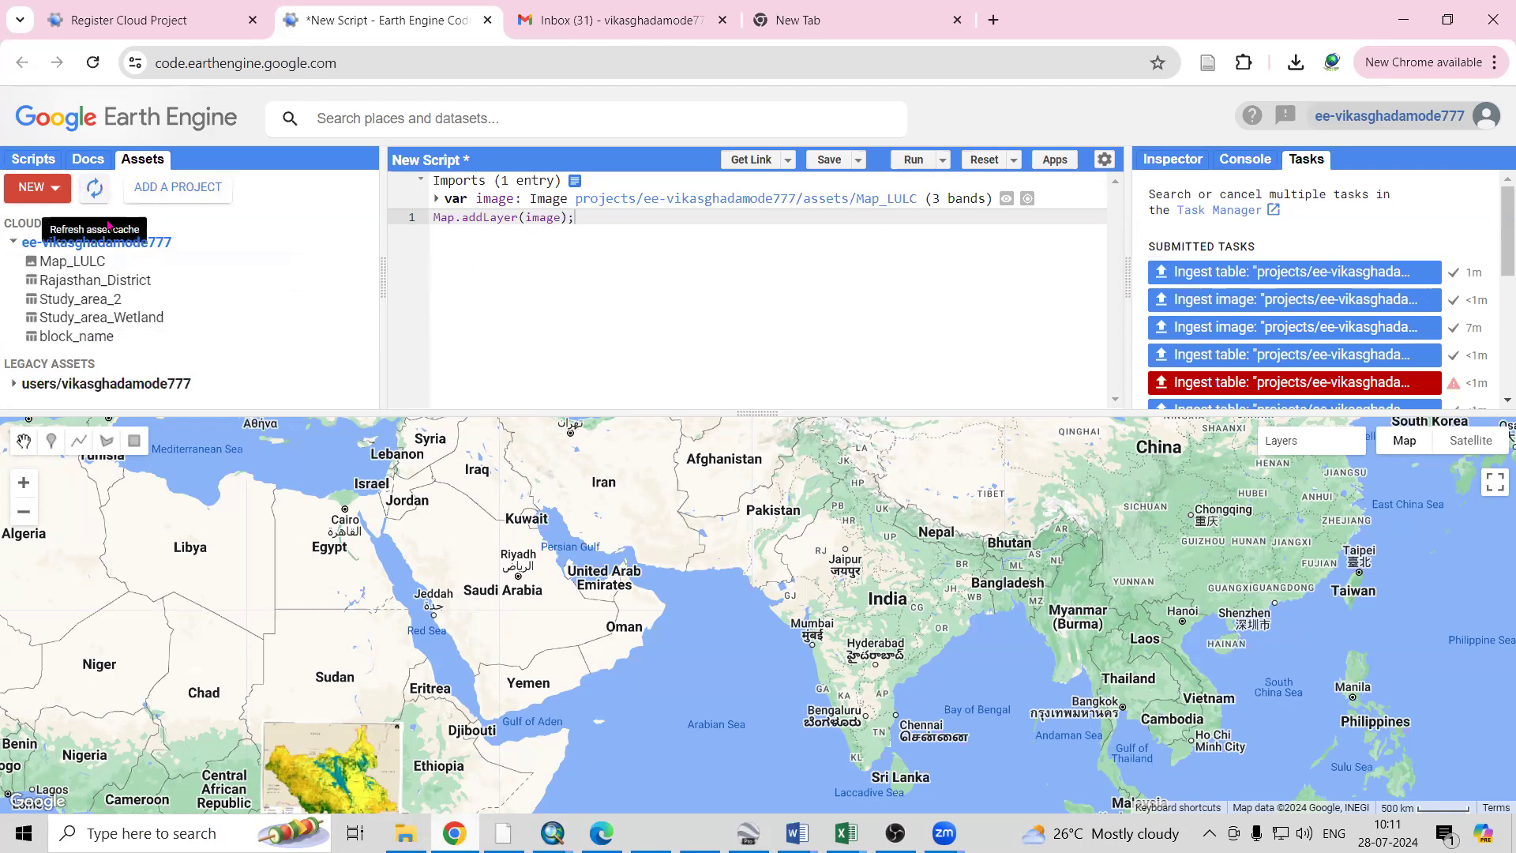
pyautogui.click(88, 283)
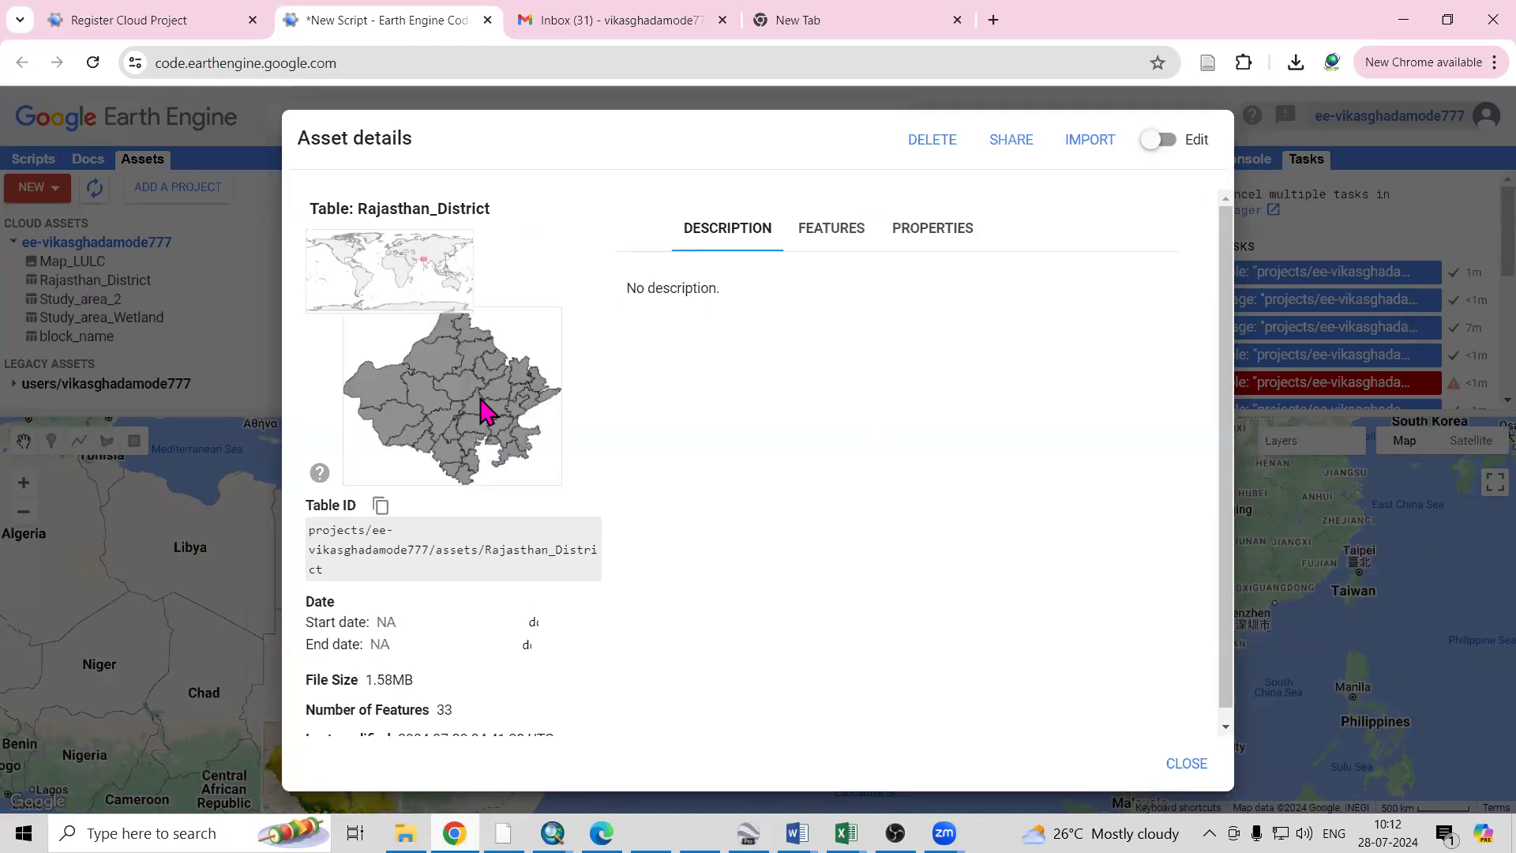
pyautogui.click(836, 231)
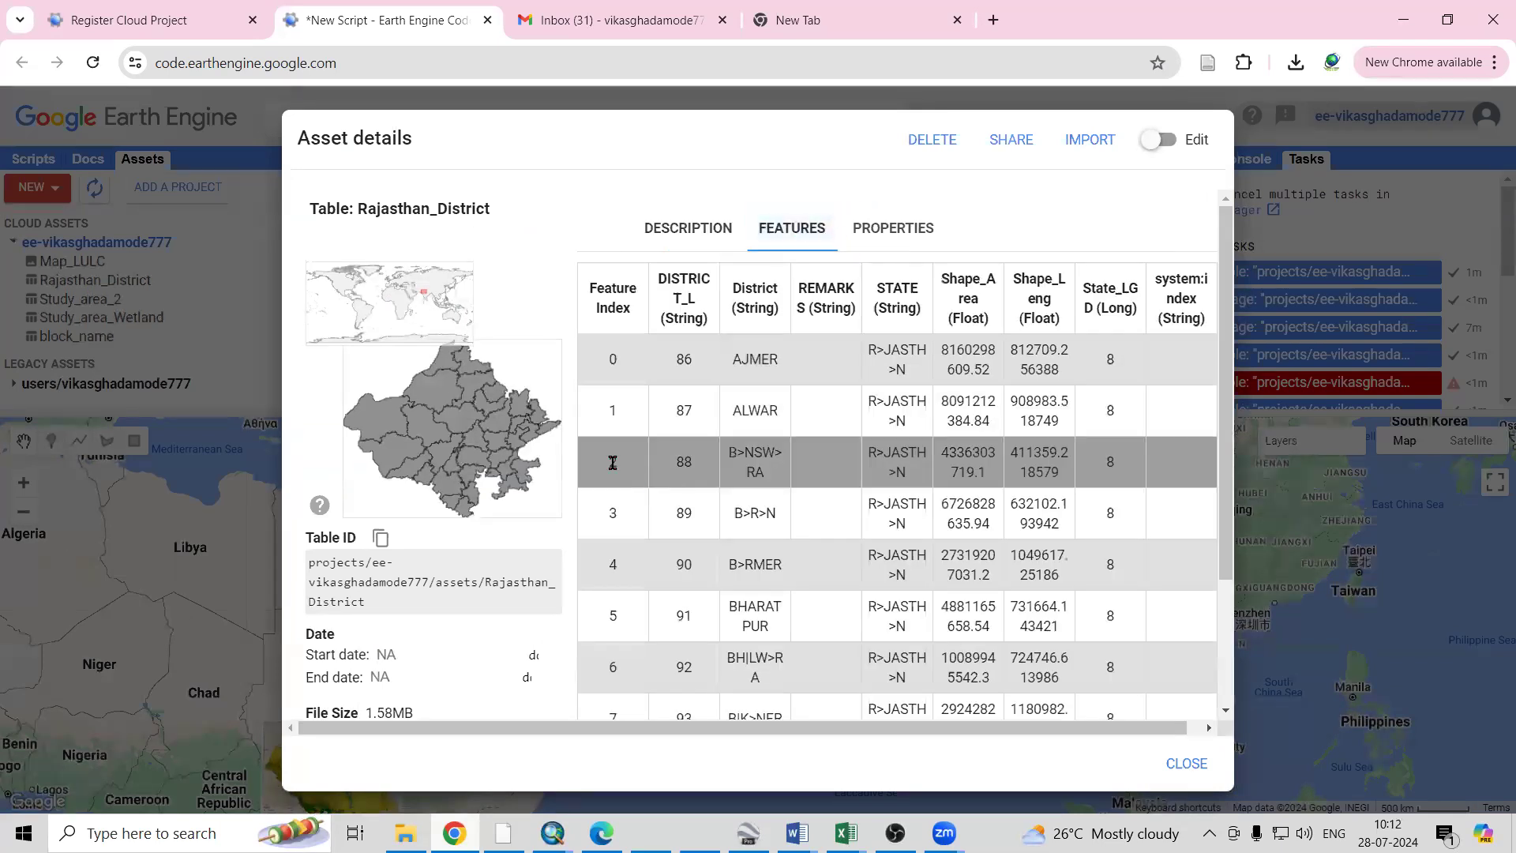
pyautogui.moveTo(768, 728); pyautogui.dragTo(687, 725)
pyautogui.scroll(-1, 884, 404)
pyautogui.scroll(1, 905, 361)
pyautogui.scroll(-3, 904, 361)
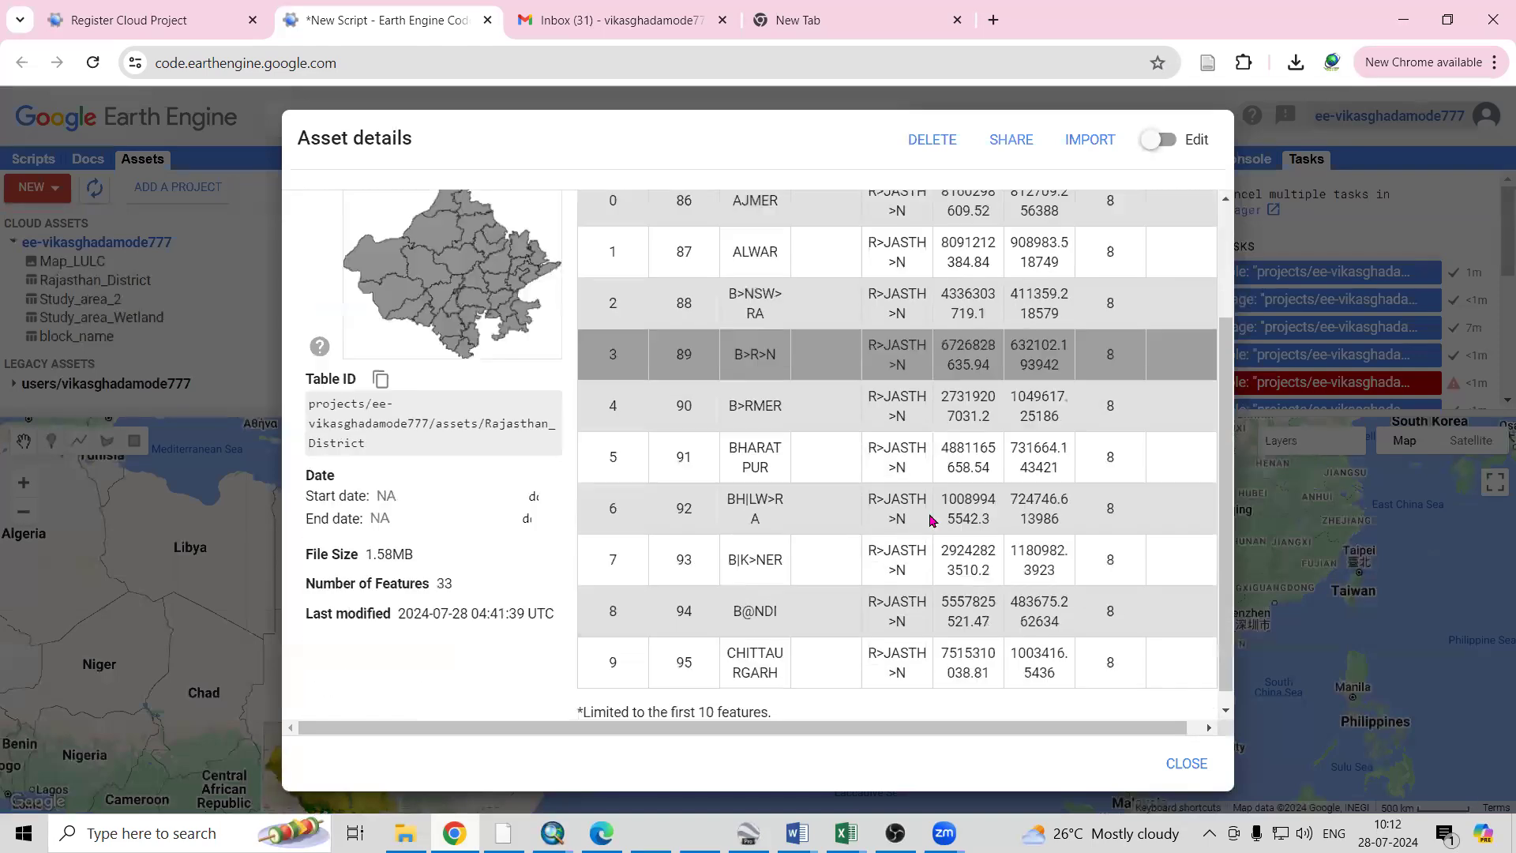
pyautogui.click(1177, 763)
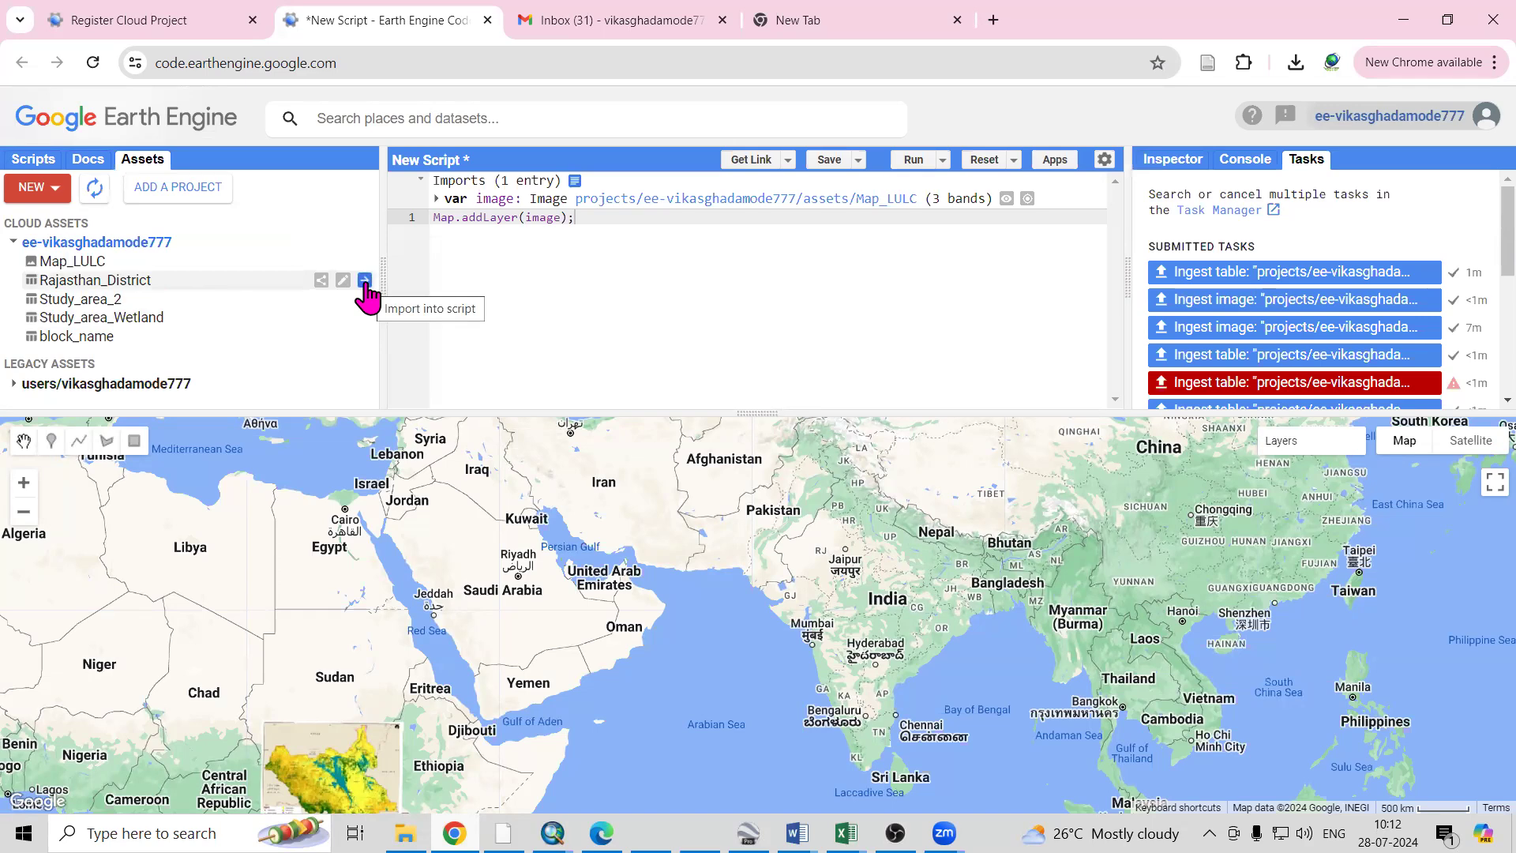
# Import Rajasthan_District as table variable roi and run the script to draw its boundaries
pyautogui.click(364, 280)
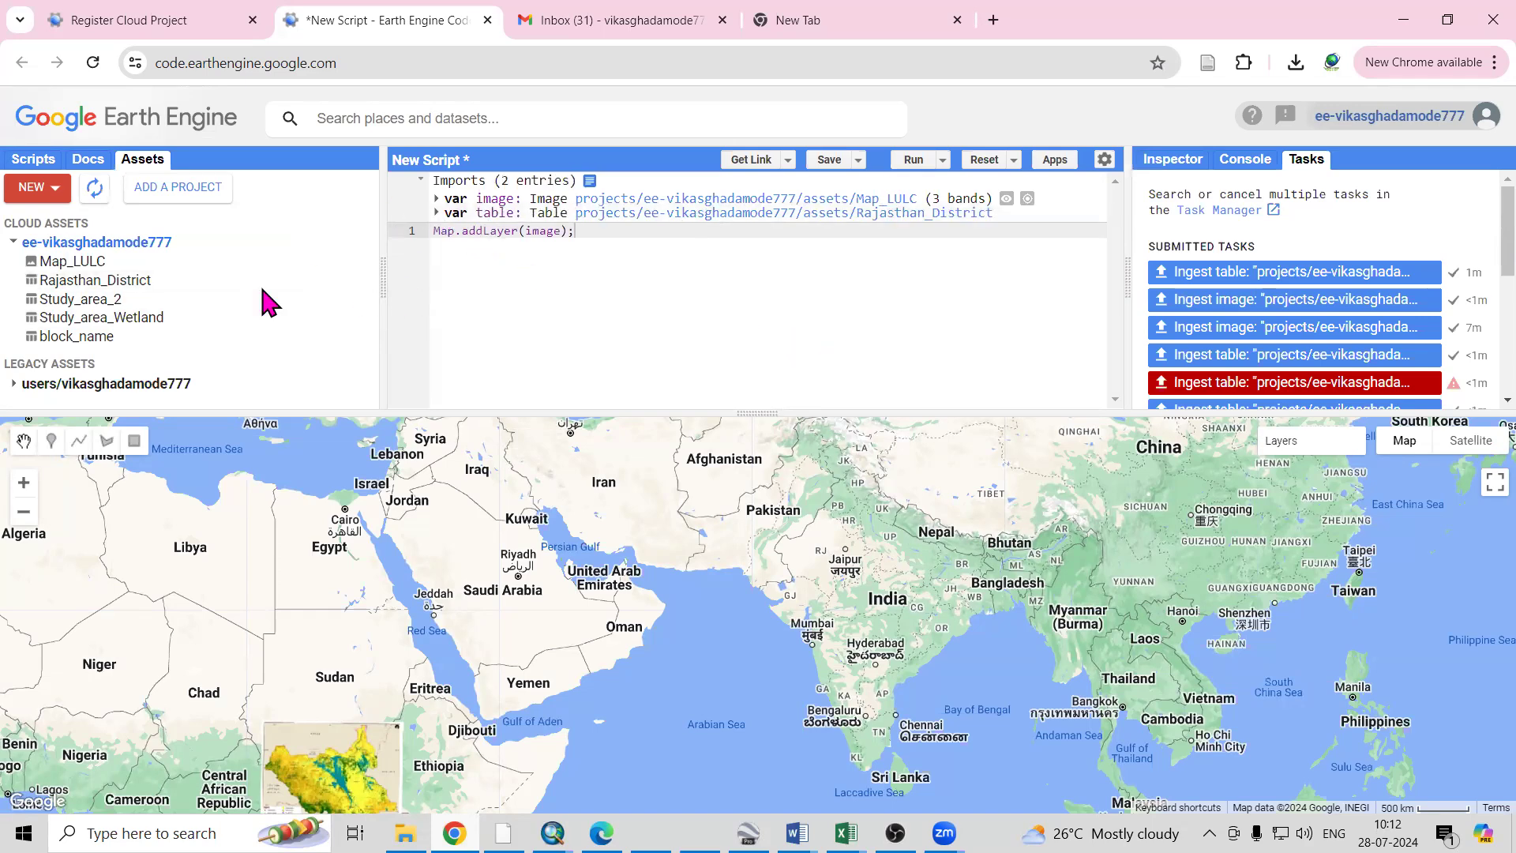
pyautogui.click(492, 213)
pyautogui.write('roi')
pyautogui.press('Return')
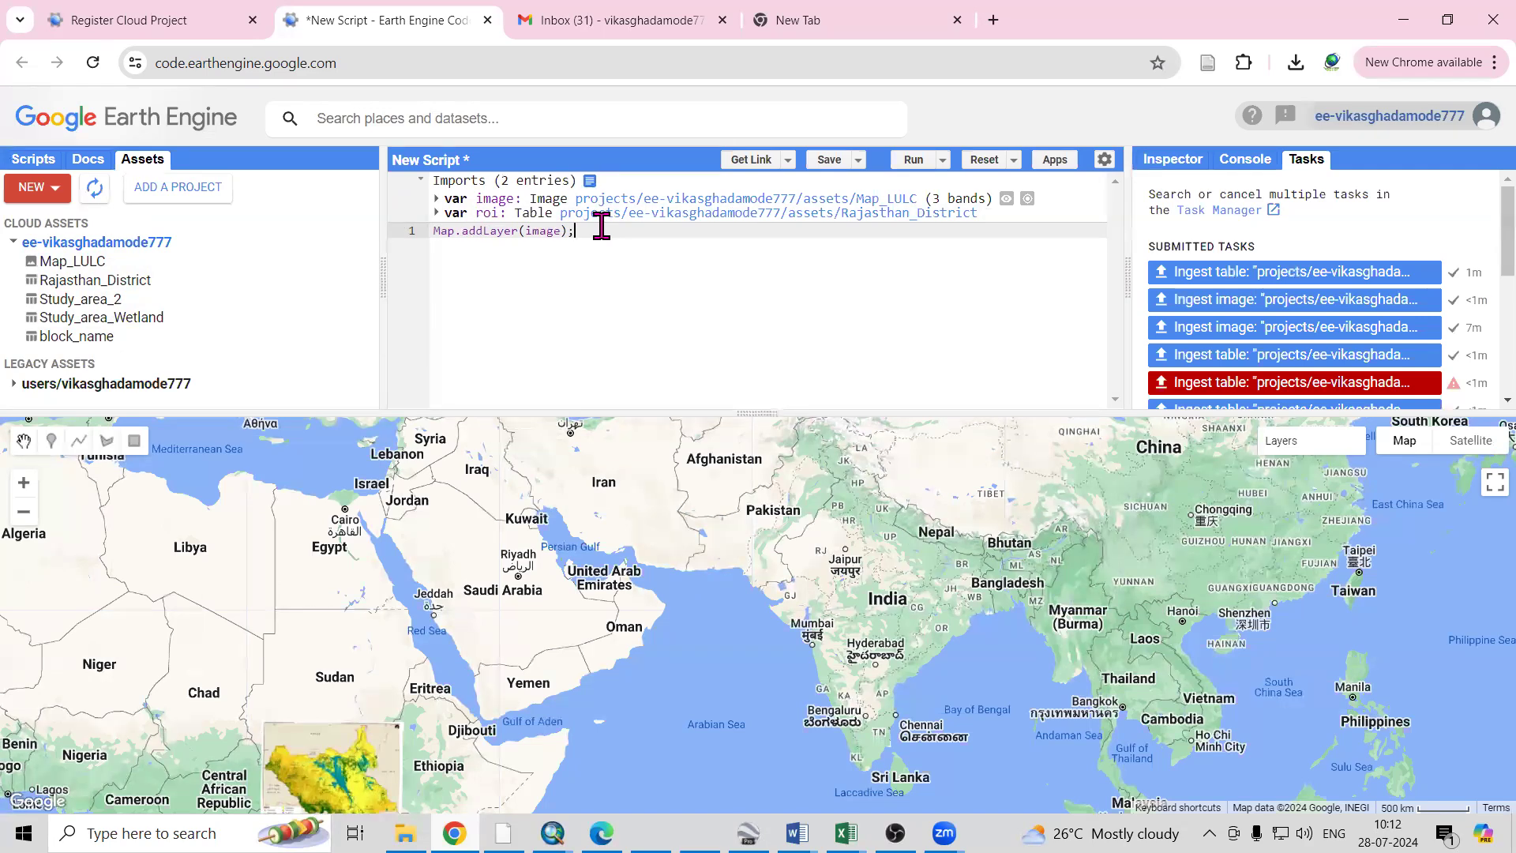
pyautogui.press('Return')
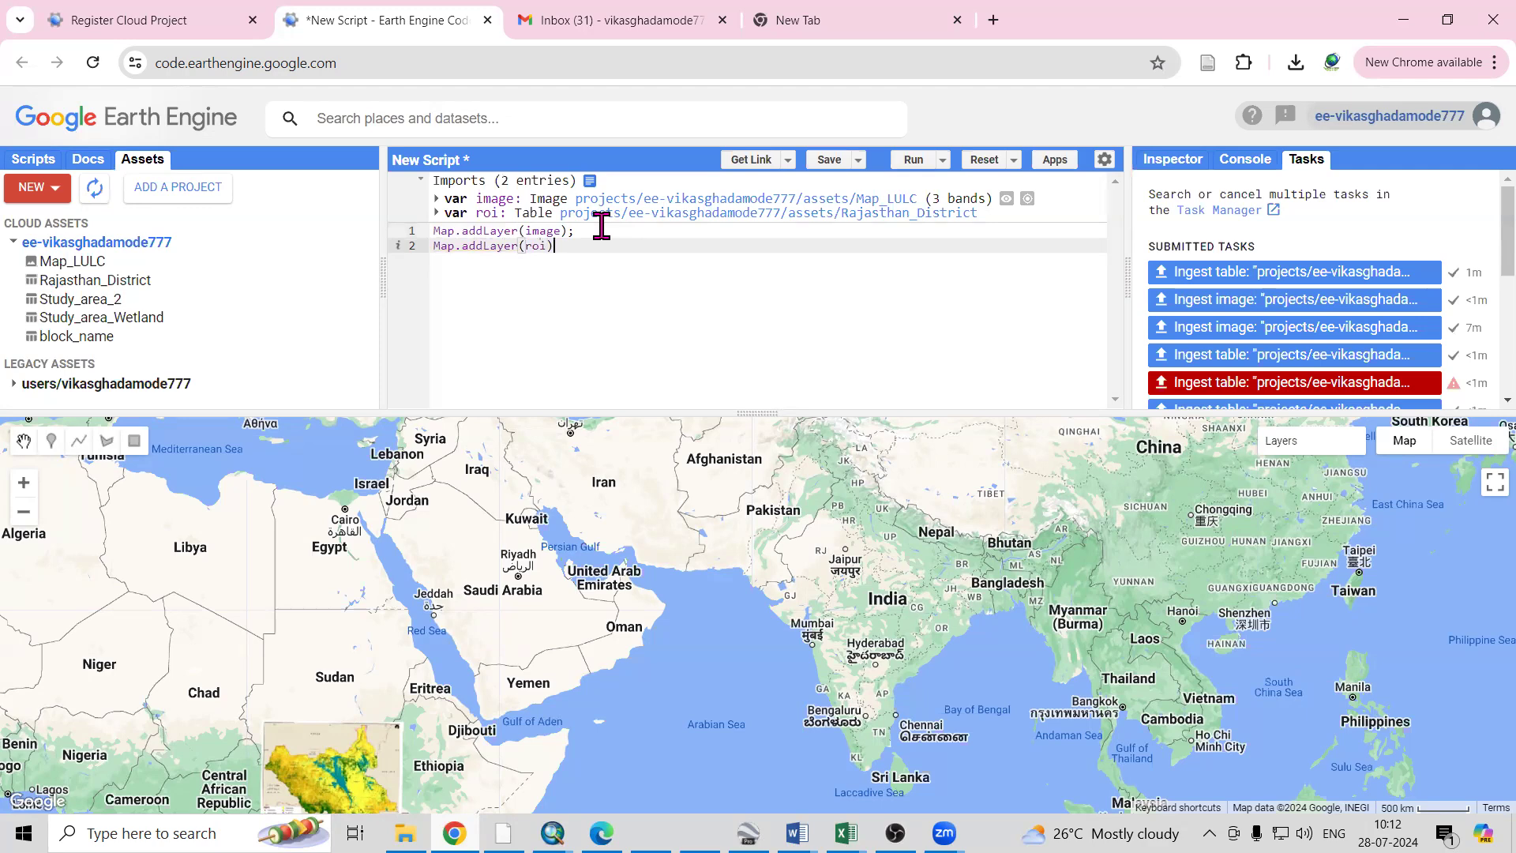
pyautogui.click(914, 162)
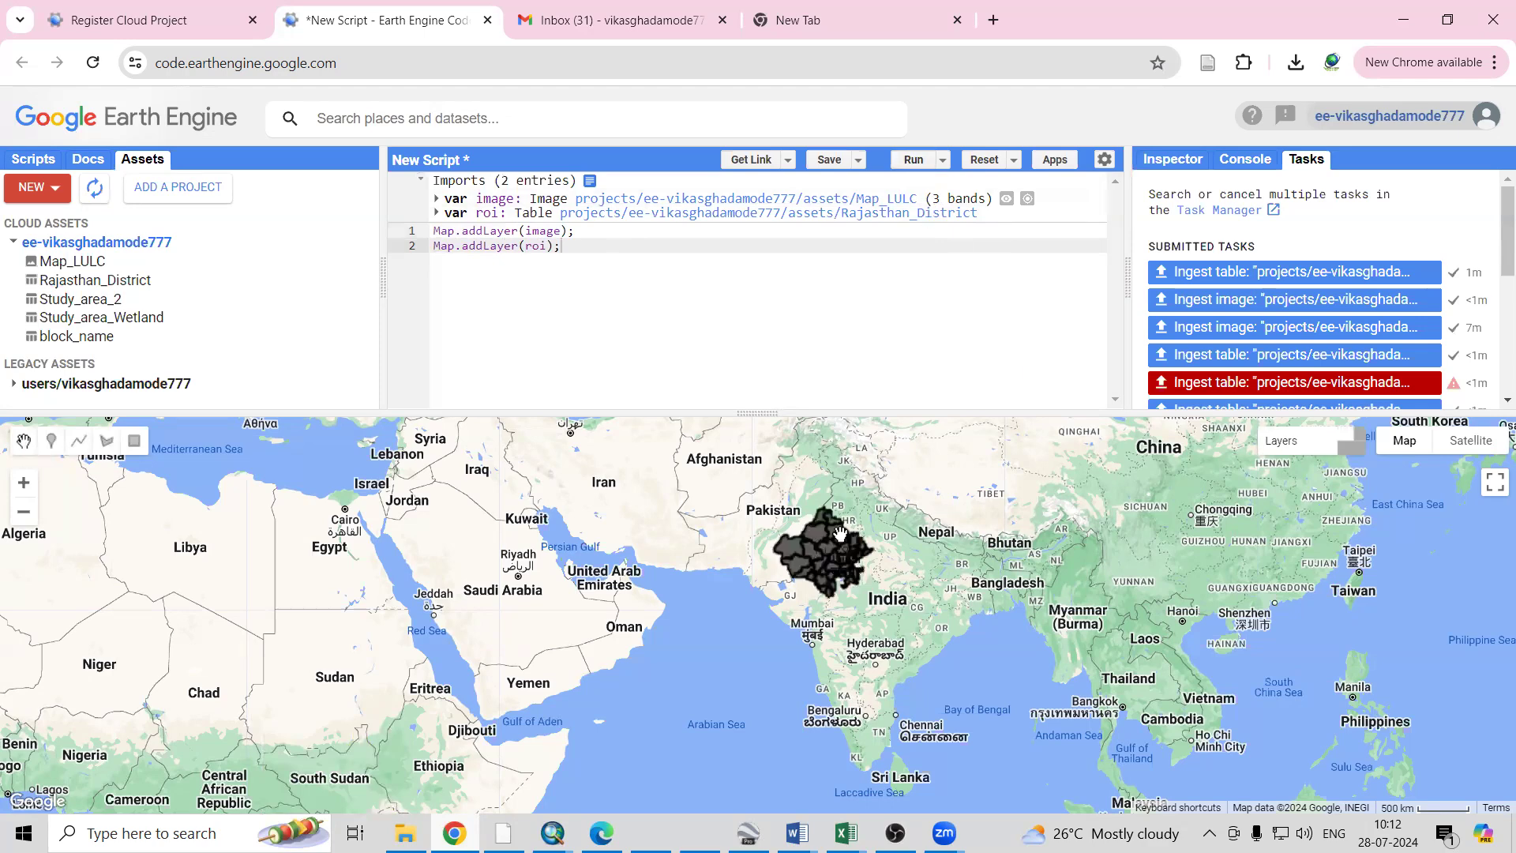
pyautogui.scroll(2, 820, 516)
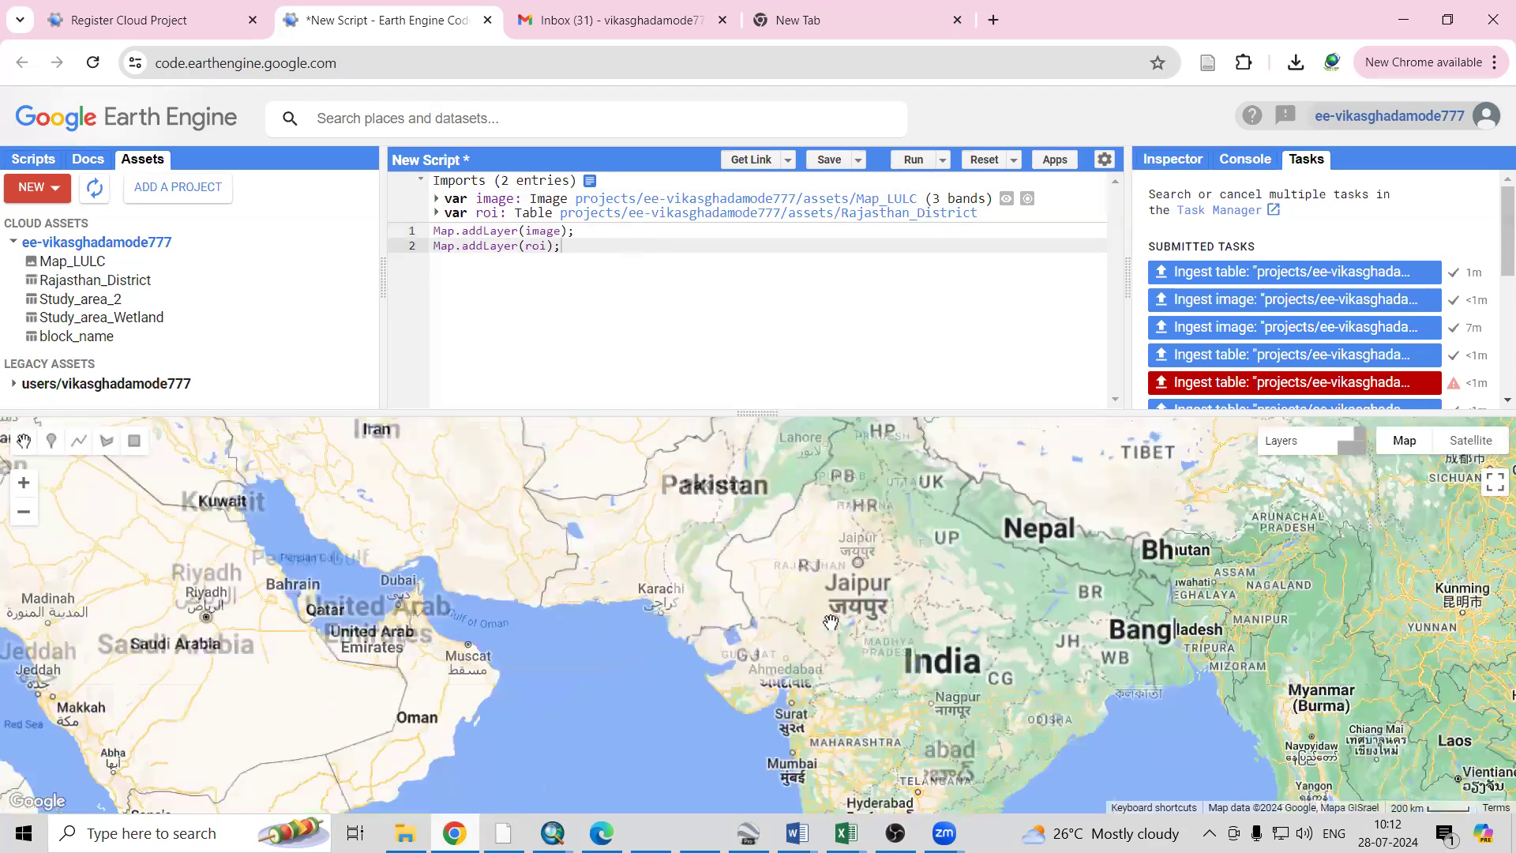
pyautogui.scroll(1, 825, 600)
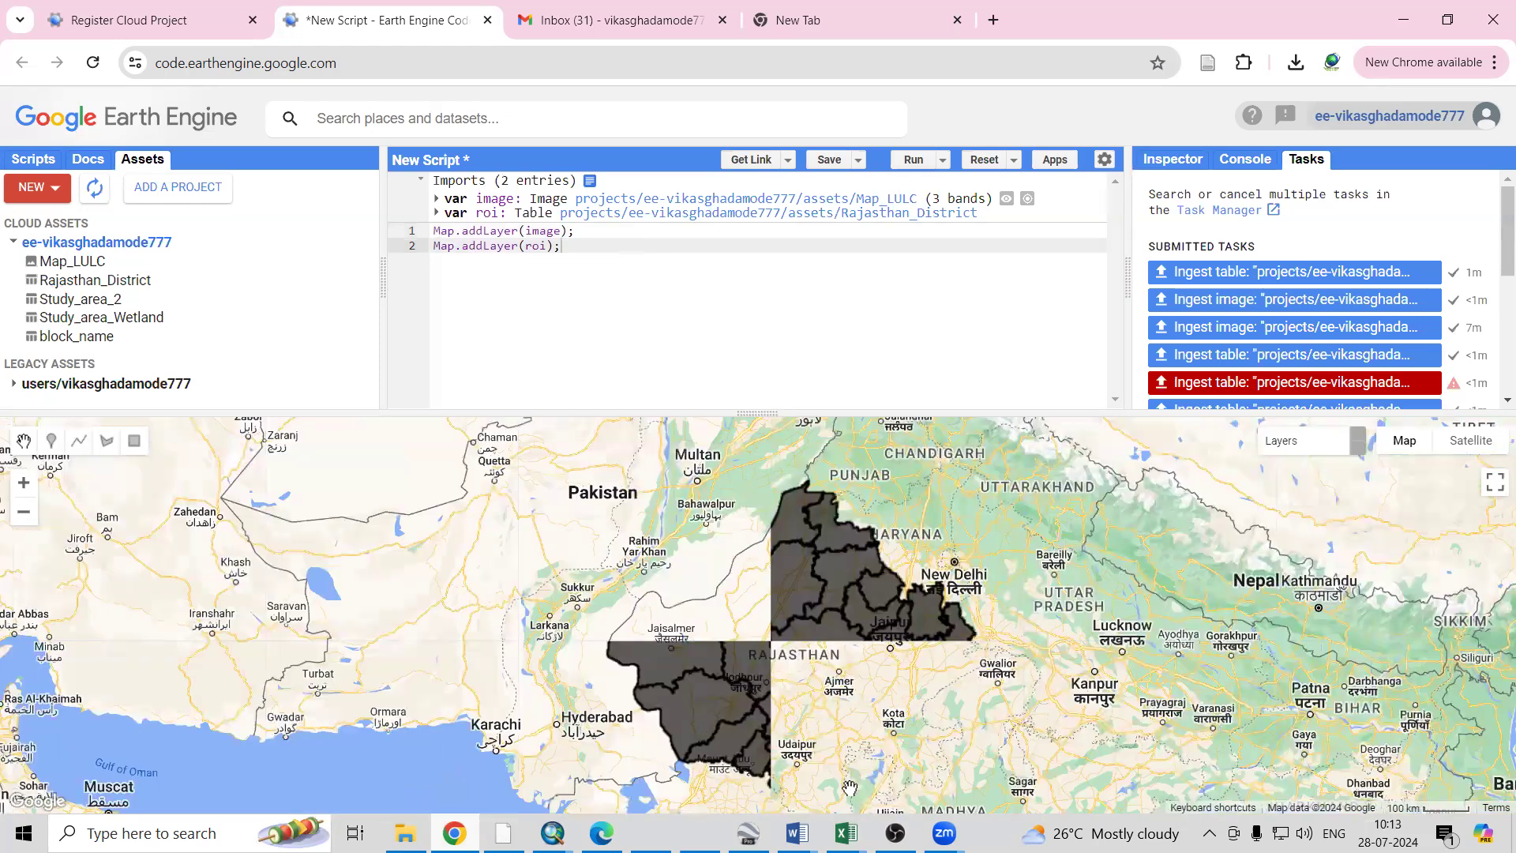
# Zoom ArcMap to the Rajasthan_District layer, then pan the Earth Engine map onto the districts
pyautogui.moveTo(553, 833)
pyautogui.click(525, 715)
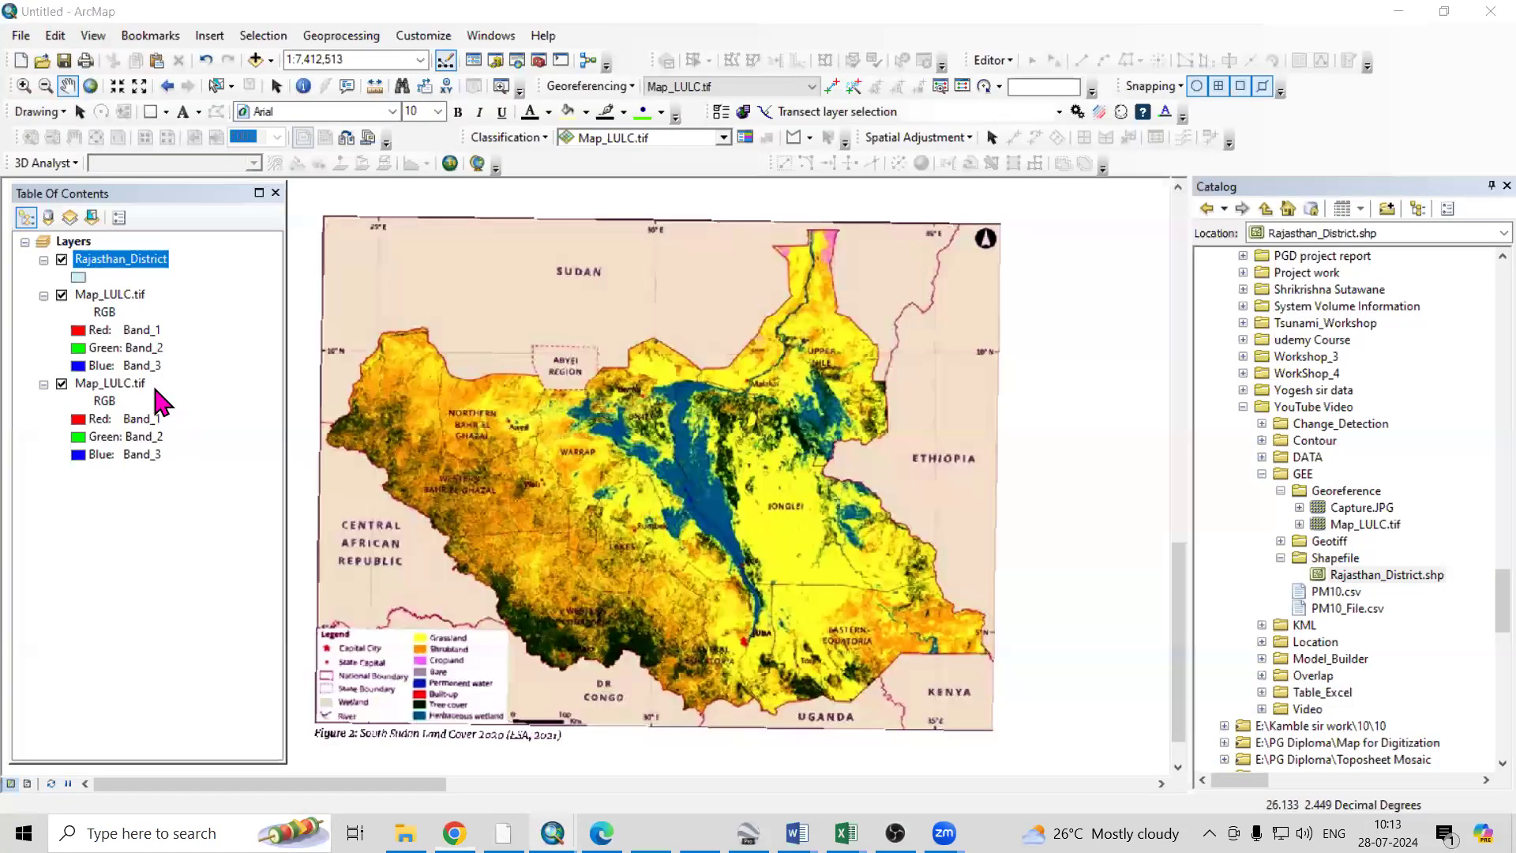
pyautogui.rightClick(138, 260)
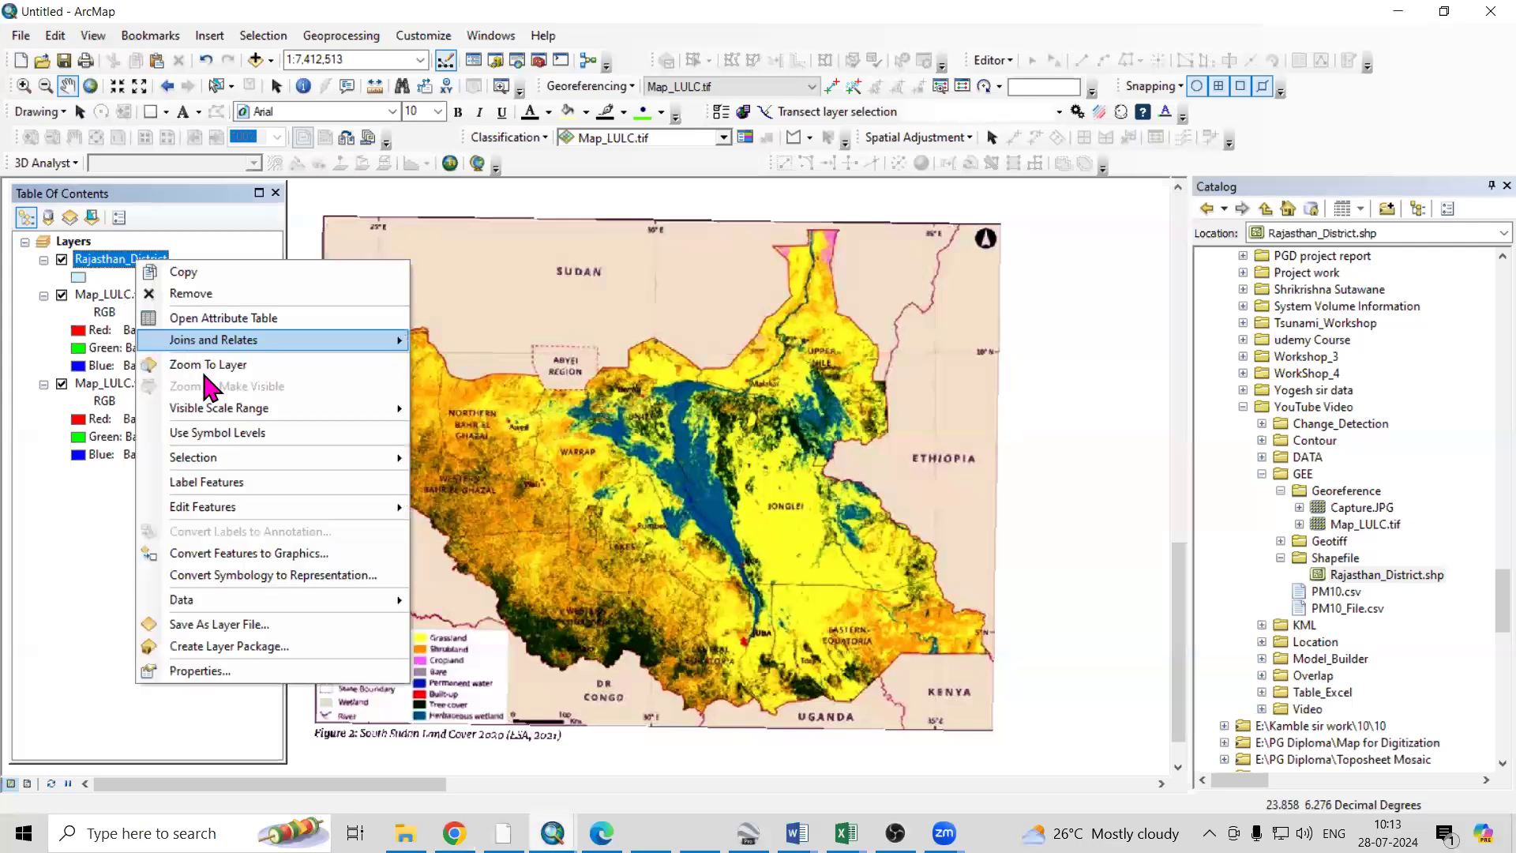
pyautogui.click(207, 365)
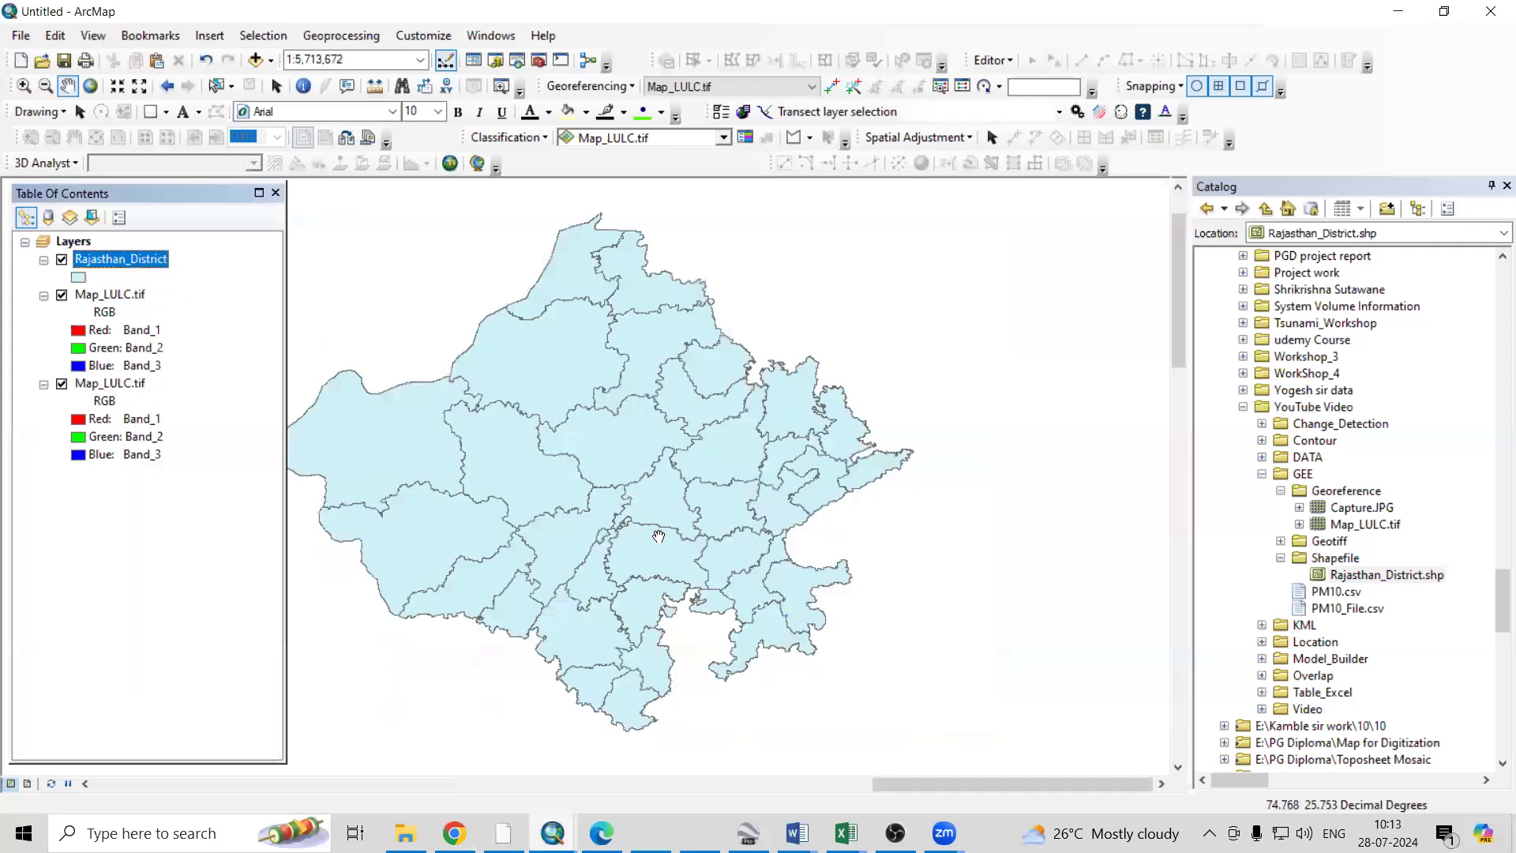
pyautogui.hotkey('alt', 'Tab')
pyautogui.moveTo(830, 671); pyautogui.dragTo(821, 627)
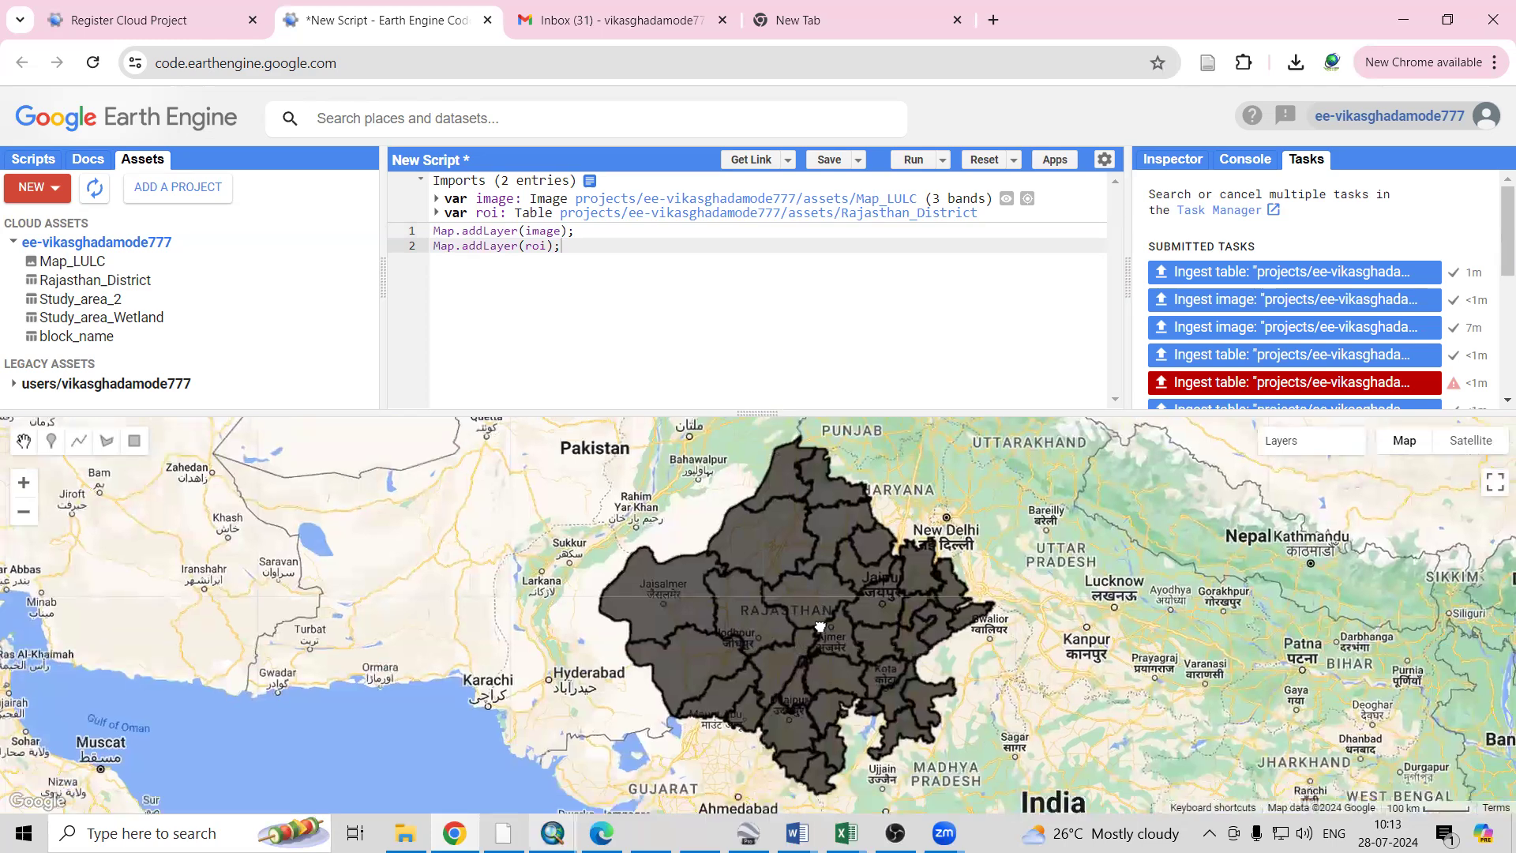
# Dismiss the NEW asset menu, zoom the map out wide, and switch to the PM10_File workbook
pyautogui.moveTo(1303, 447)
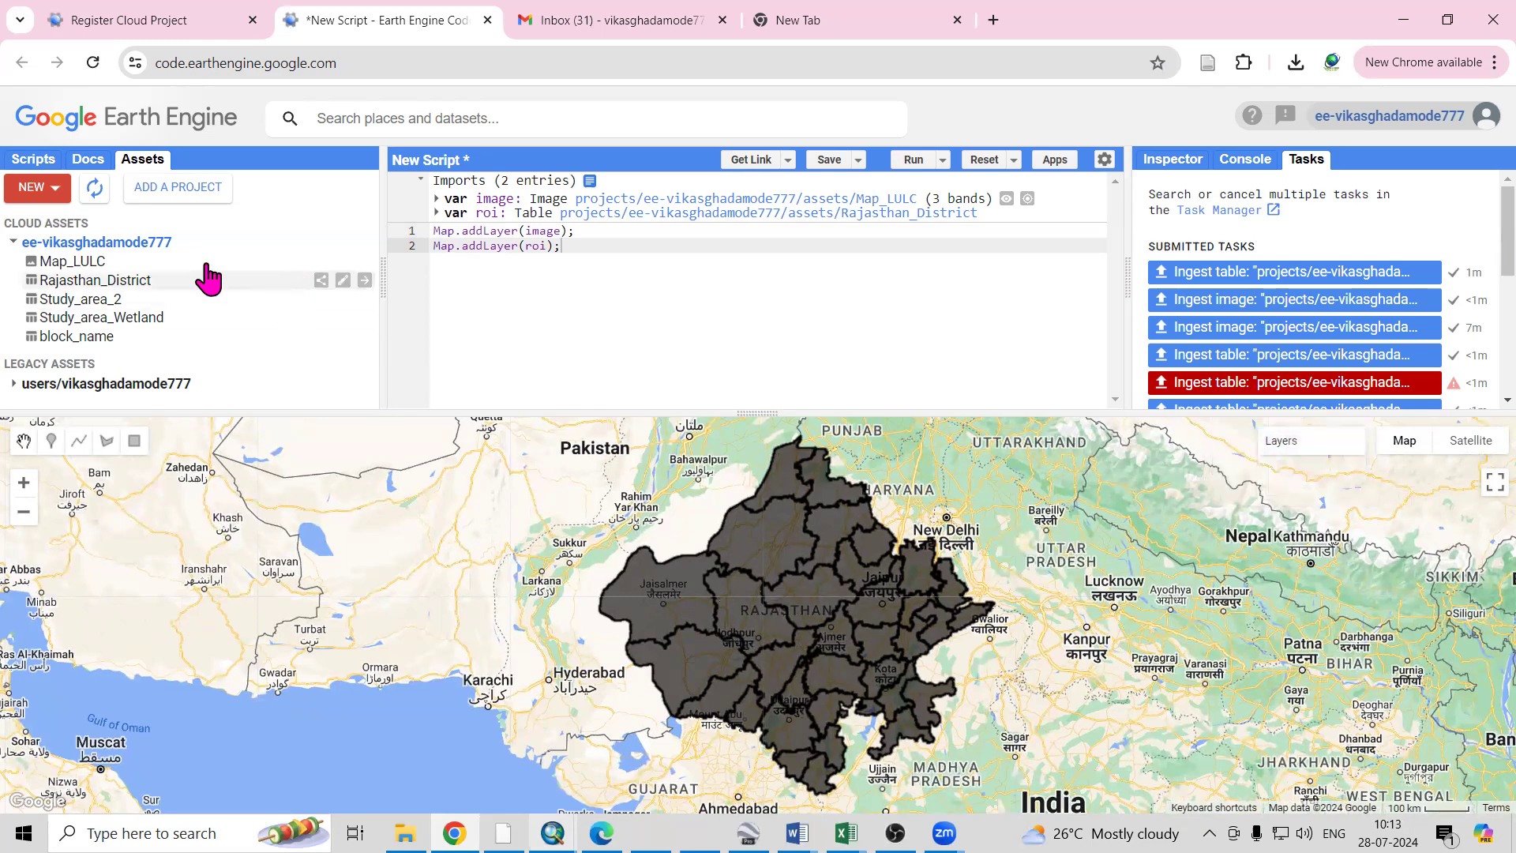
pyautogui.click(57, 197)
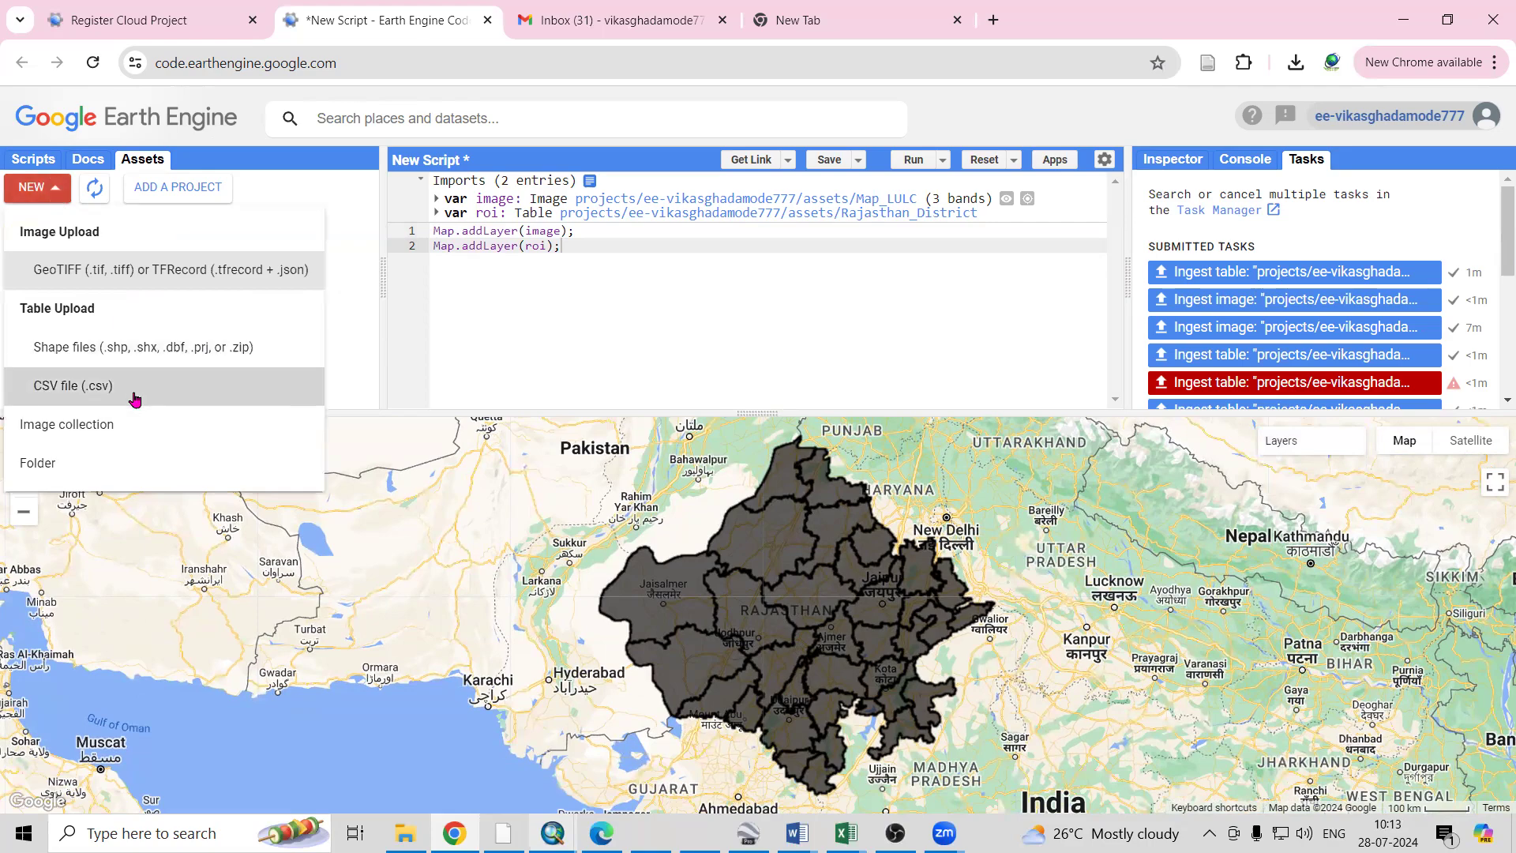
pyautogui.click(474, 338)
pyautogui.scroll(-1, 1021, 585)
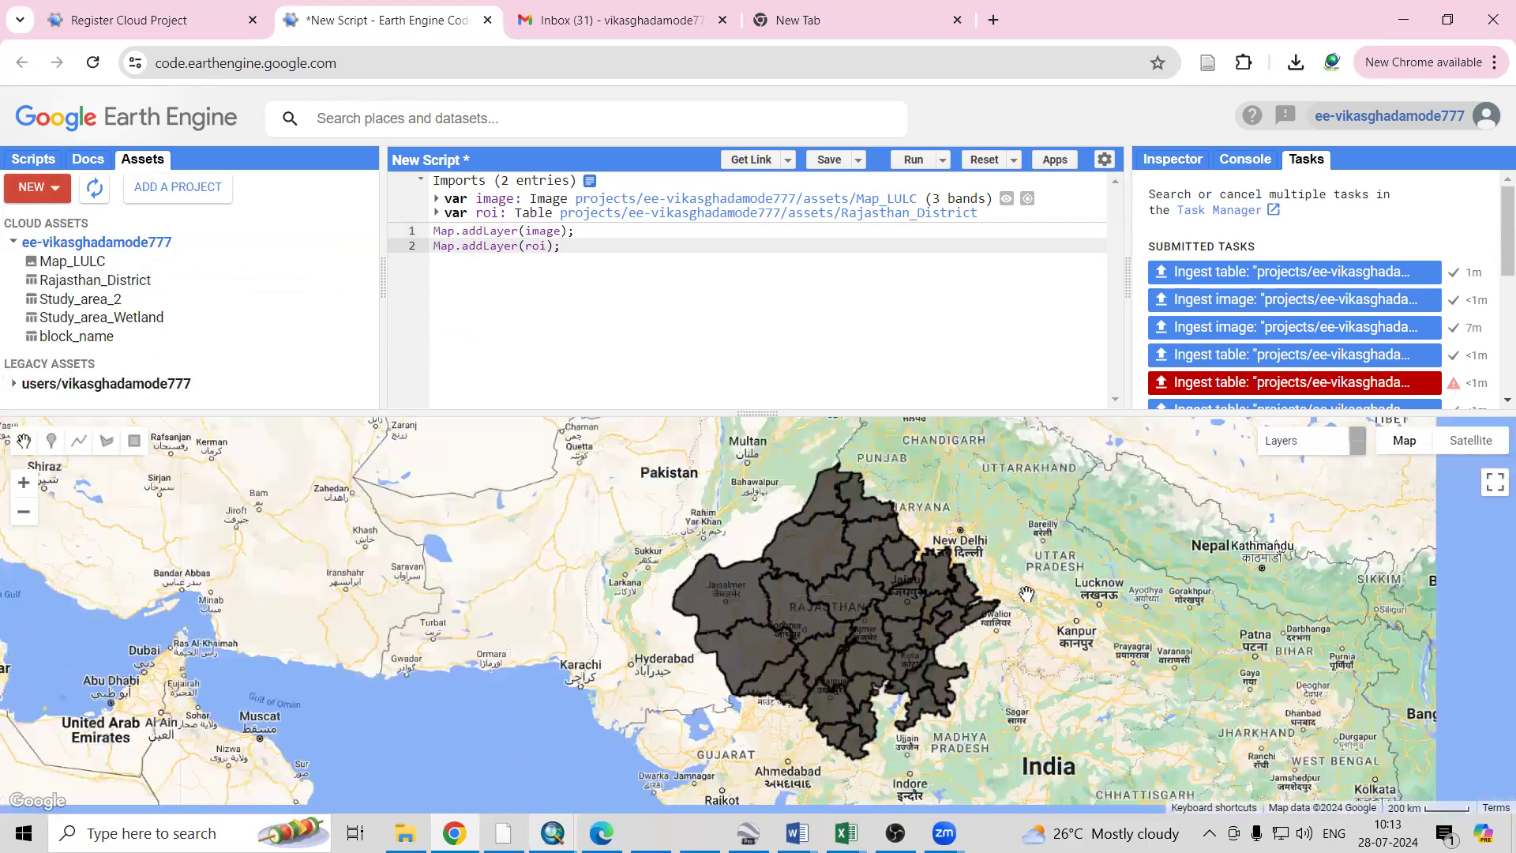
pyautogui.scroll(-2, 894, 552)
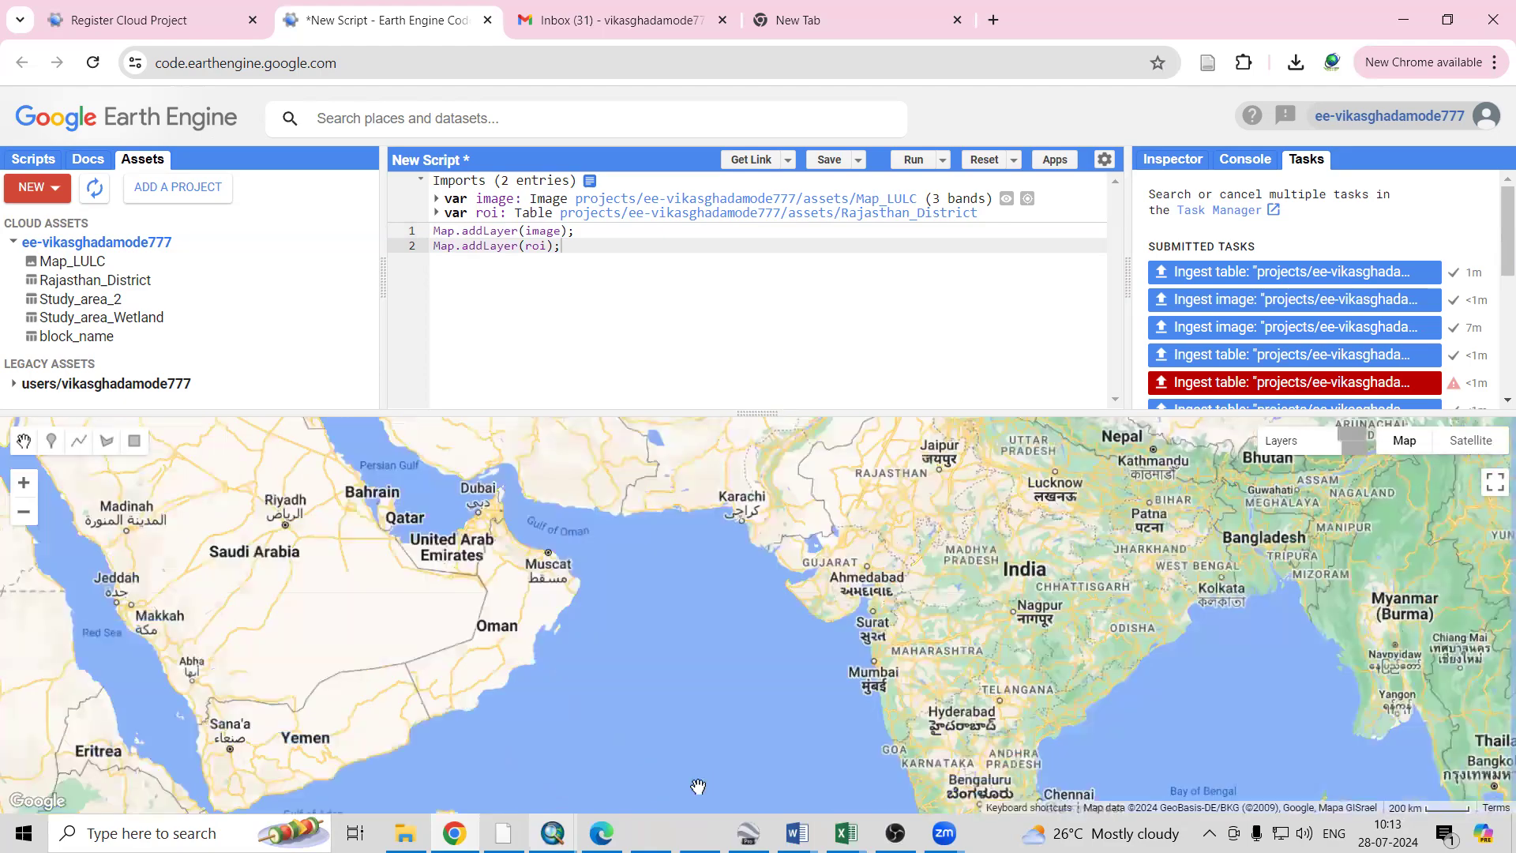
pyautogui.moveTo(846, 833)
pyautogui.hotkey('alt', 'Tab')
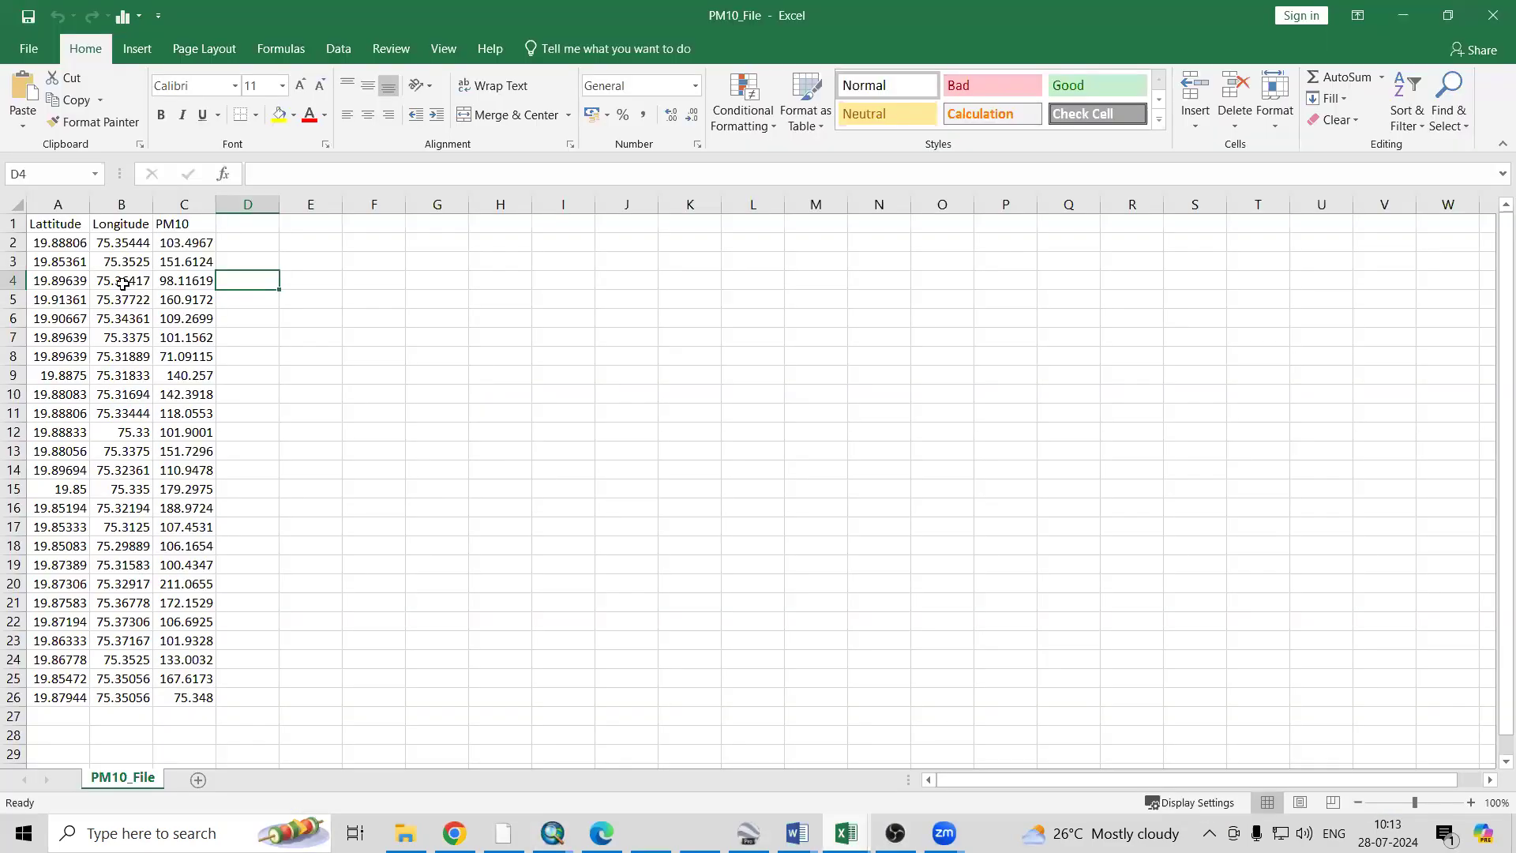
pyautogui.click(52, 226)
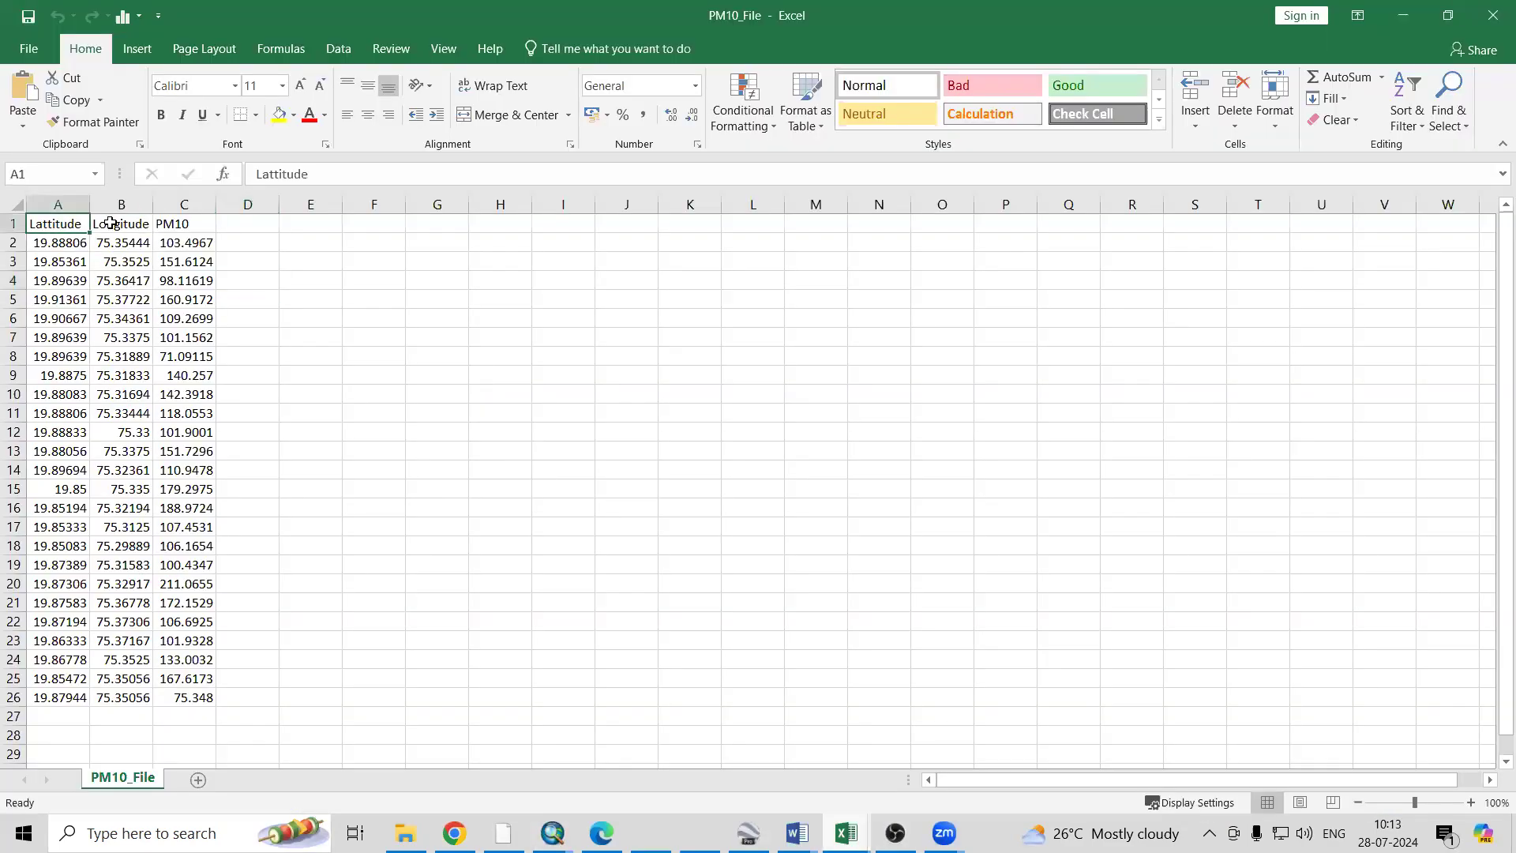
pyautogui.click(111, 224)
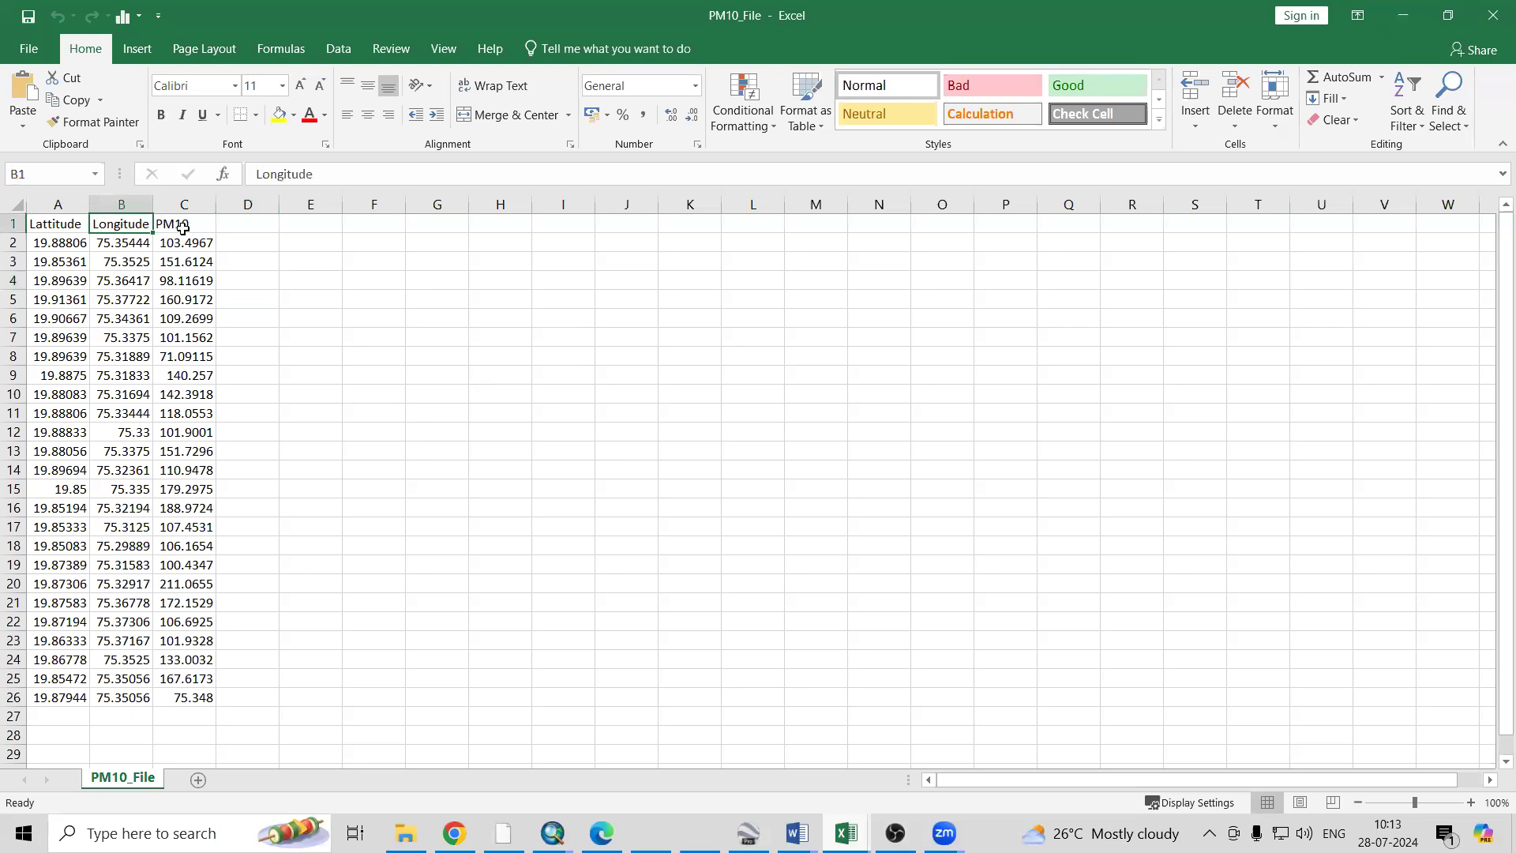
pyautogui.click(183, 226)
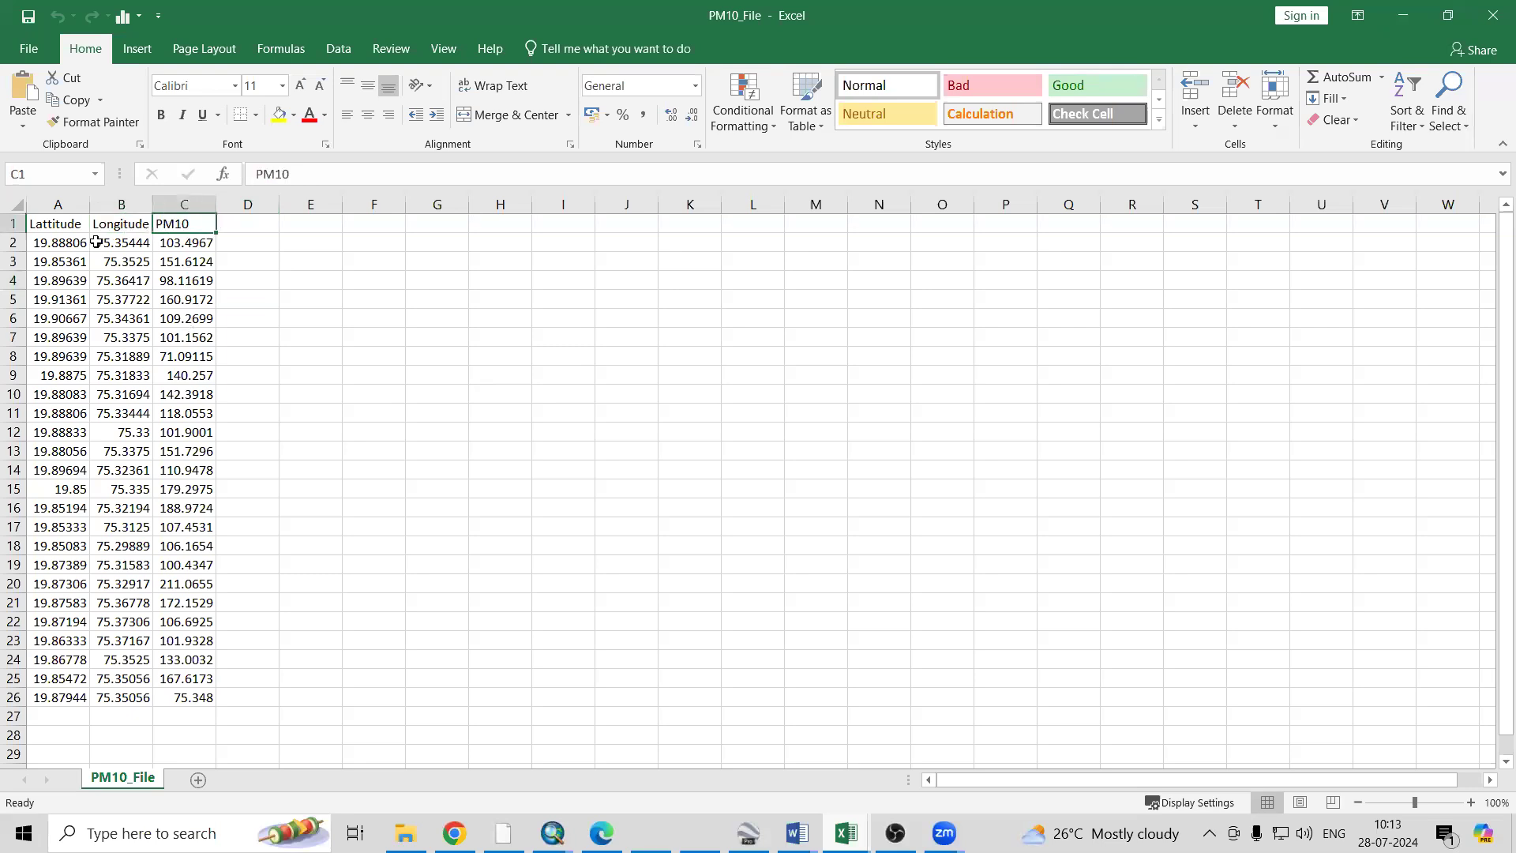
pyautogui.moveTo(50, 222); pyautogui.dragTo(195, 684)
pyautogui.click(293, 624)
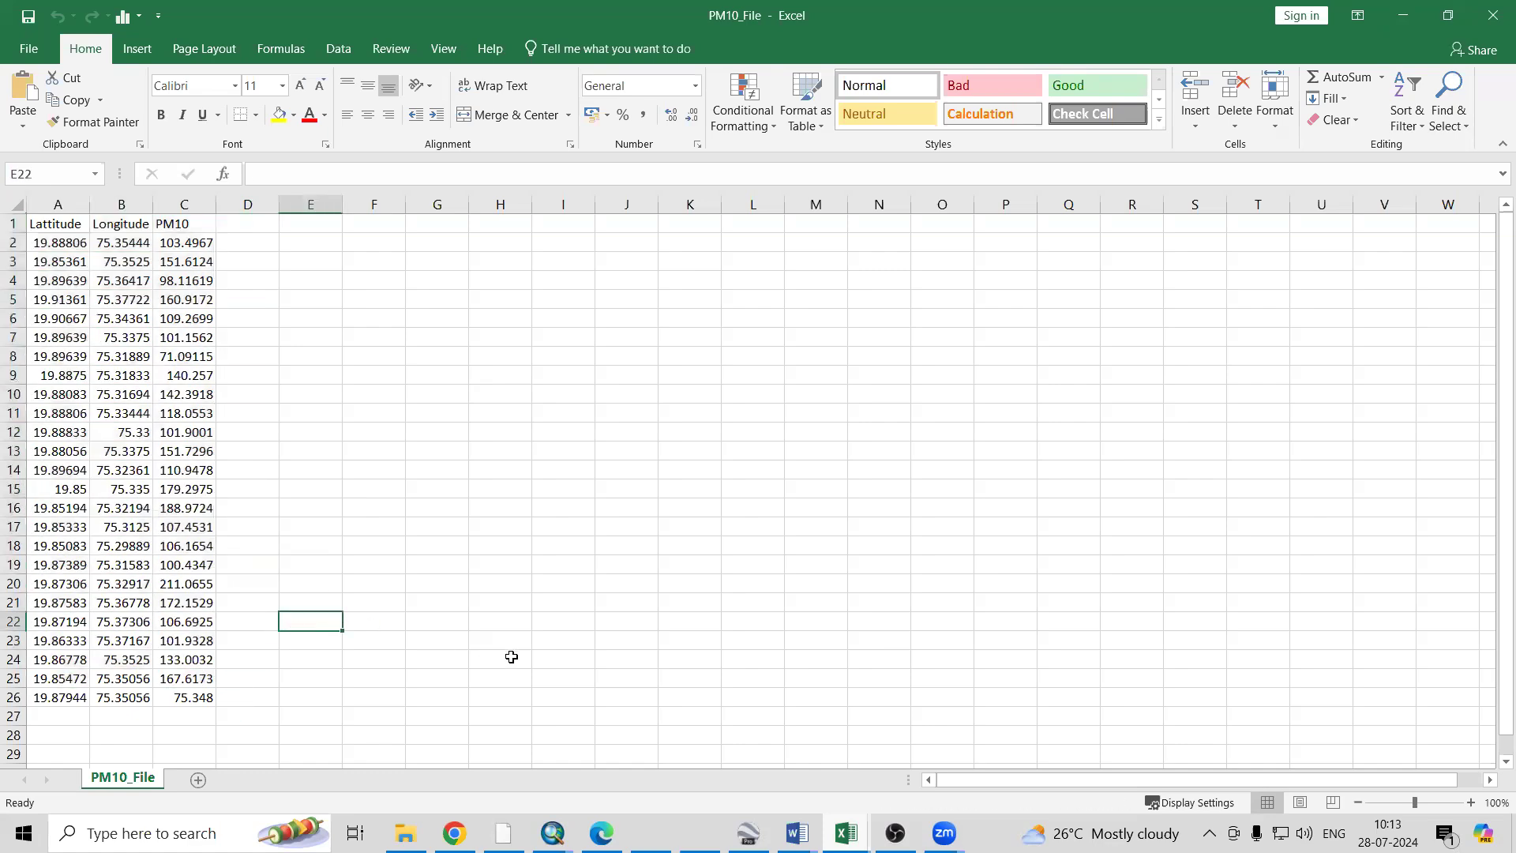
pyautogui.moveTo(474, 818)
pyautogui.click(521, 739)
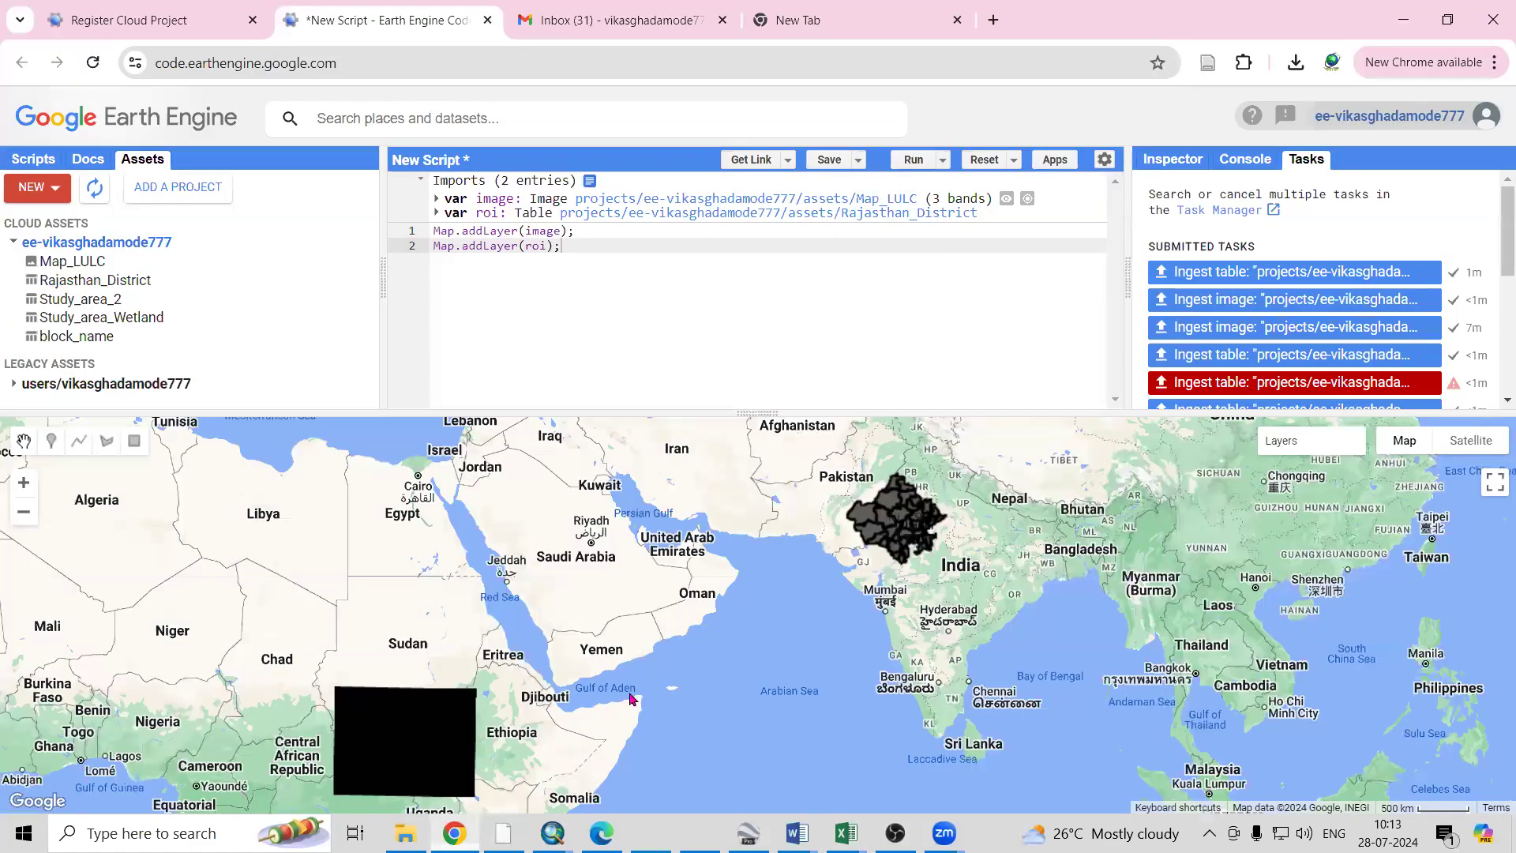
# Start a CSV table upload and pick PM10_File from the GEE folder as its source
pyautogui.click(34, 189)
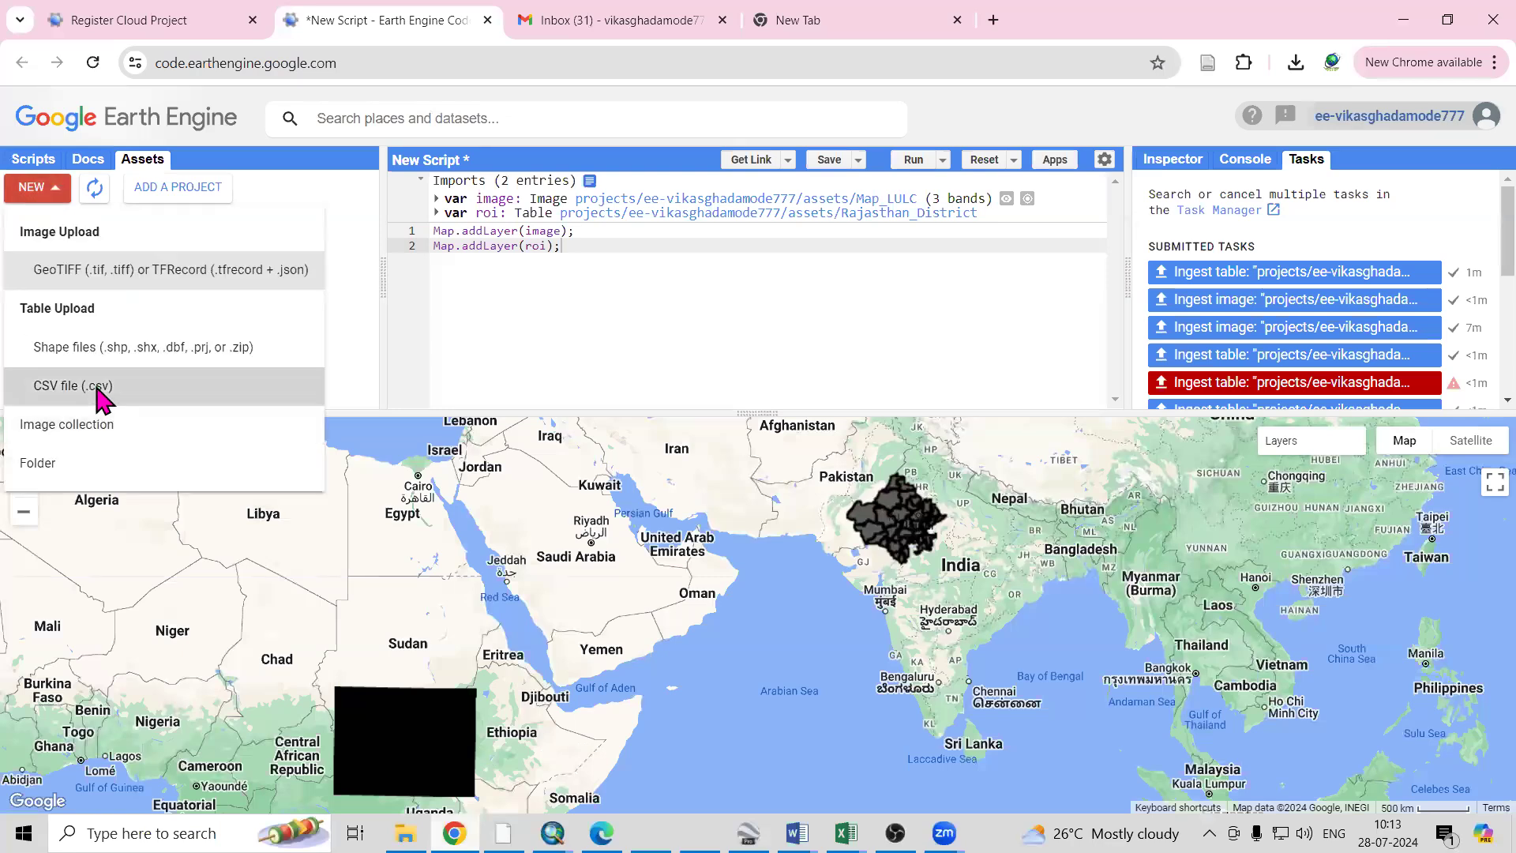
pyautogui.click(98, 399)
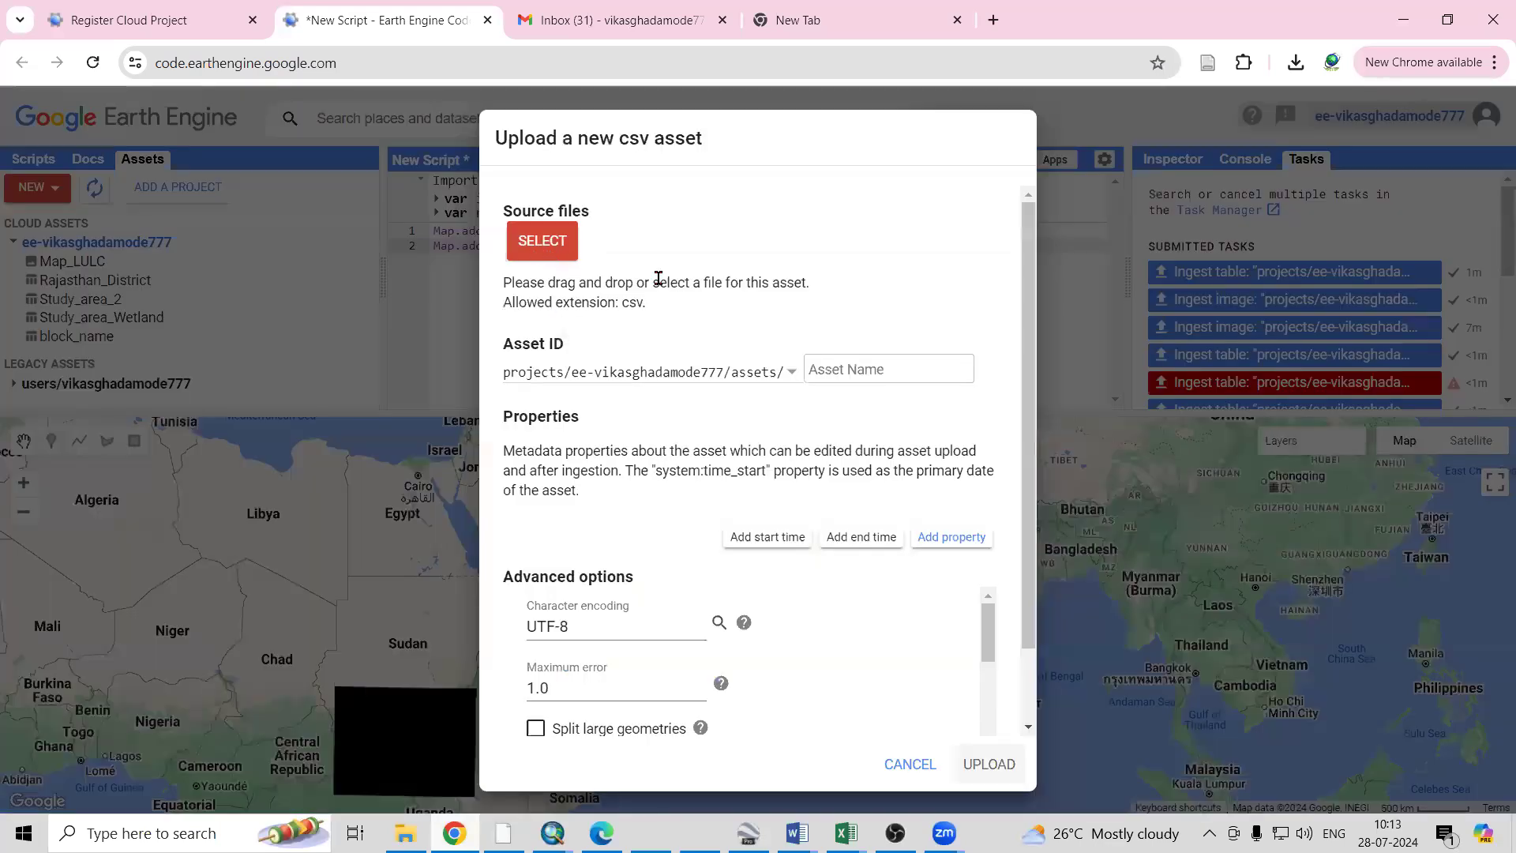
pyautogui.click(533, 245)
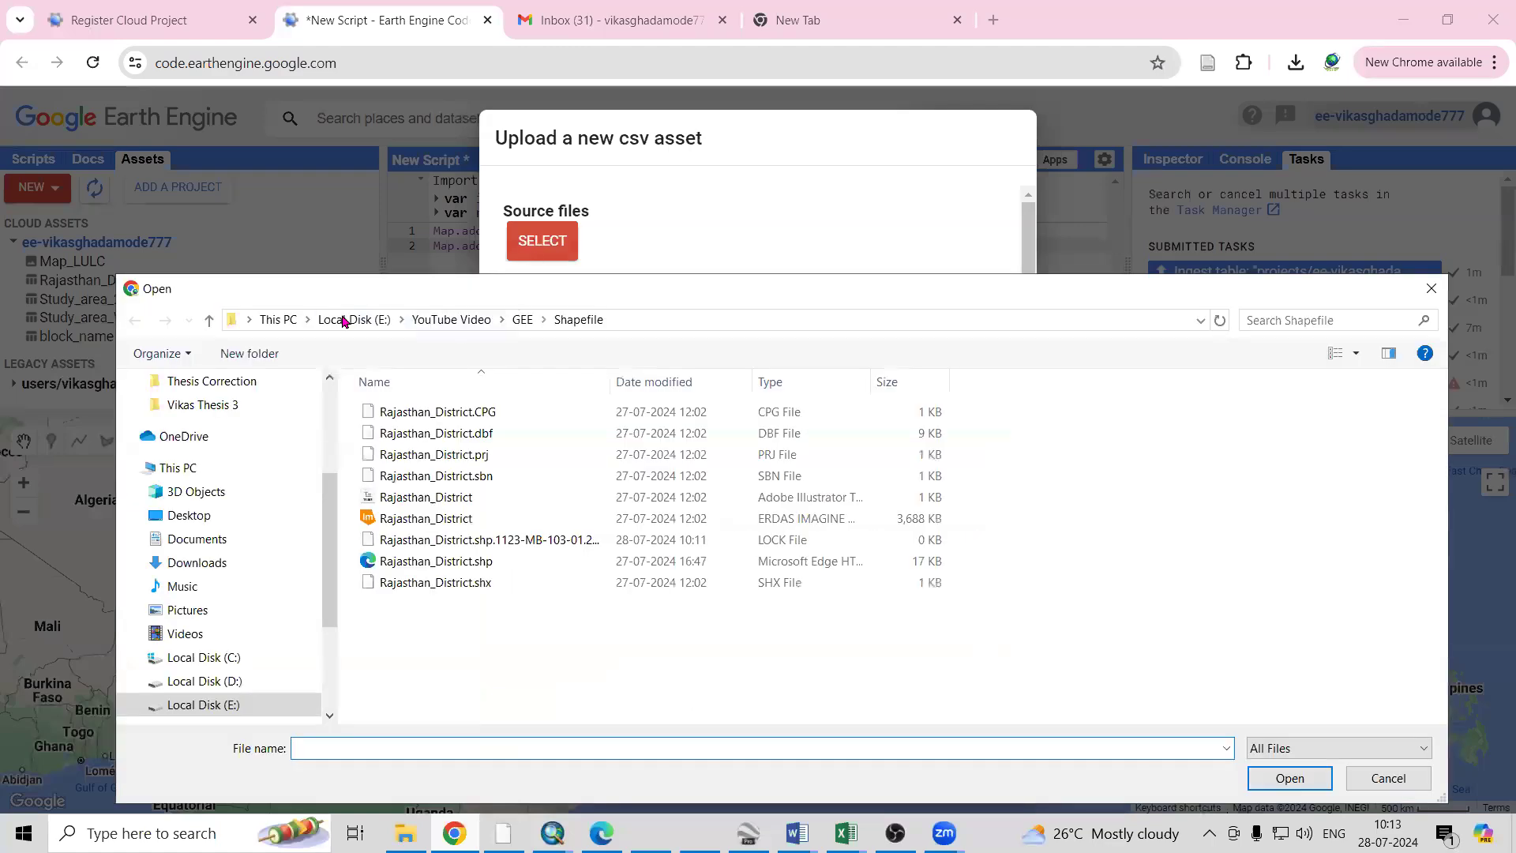
pyautogui.click(522, 319)
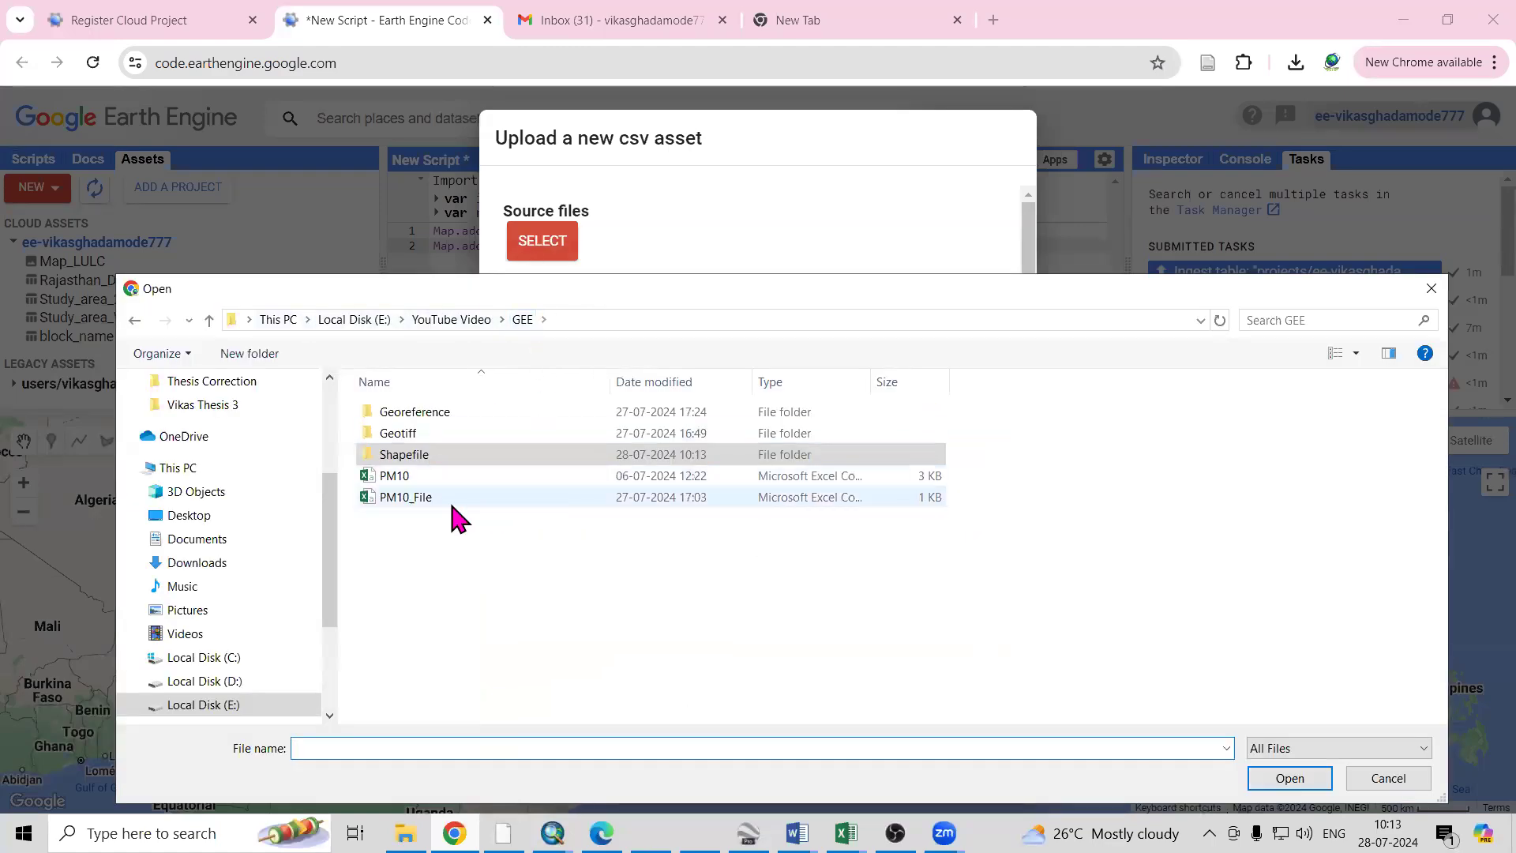
pyautogui.click(427, 497)
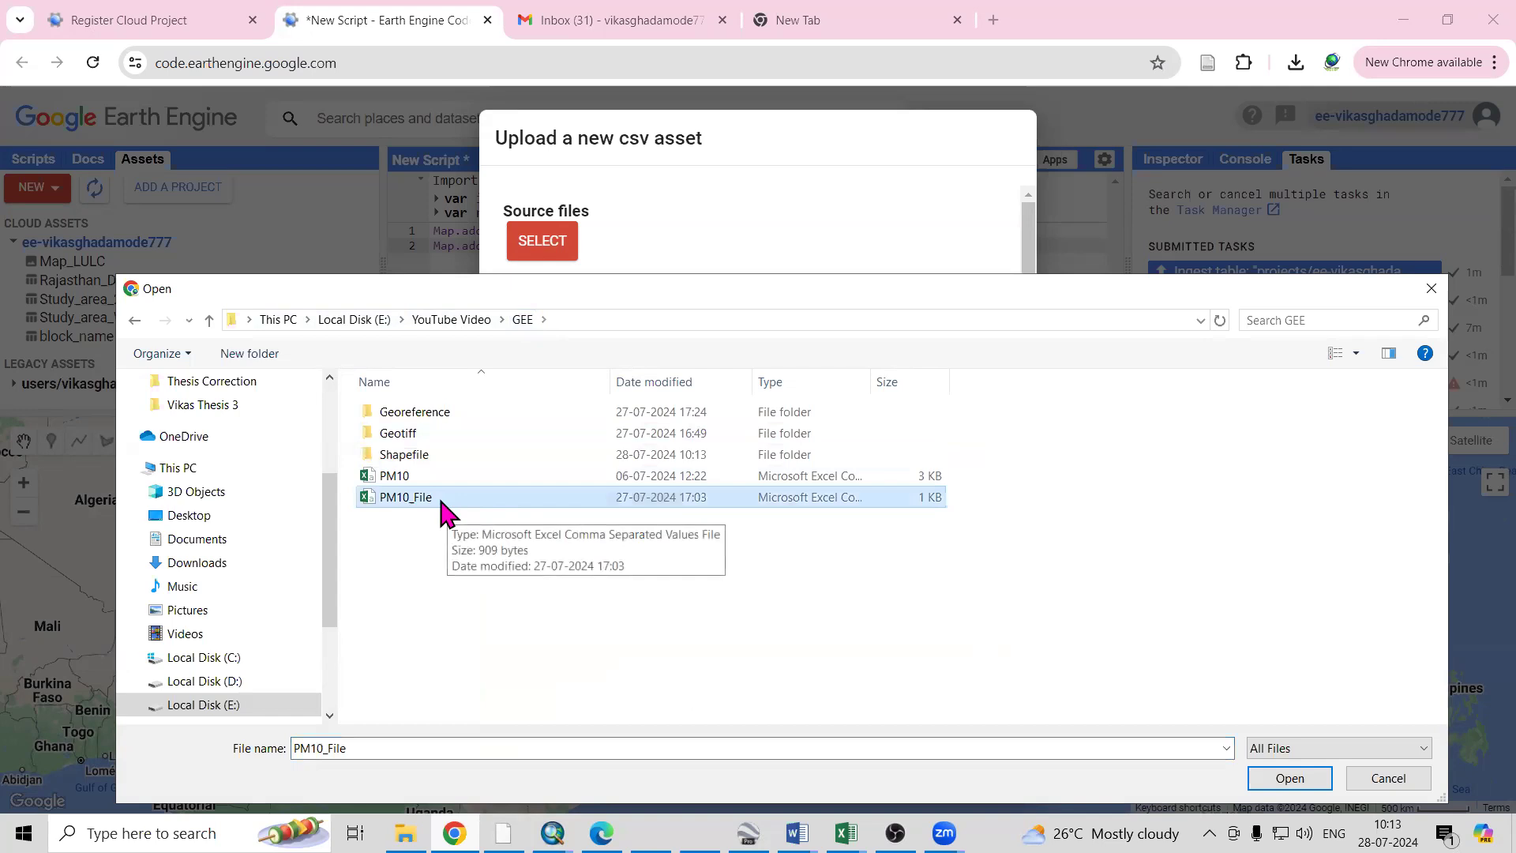
pyautogui.moveTo(870, 380); pyautogui.dragTo(1085, 382)
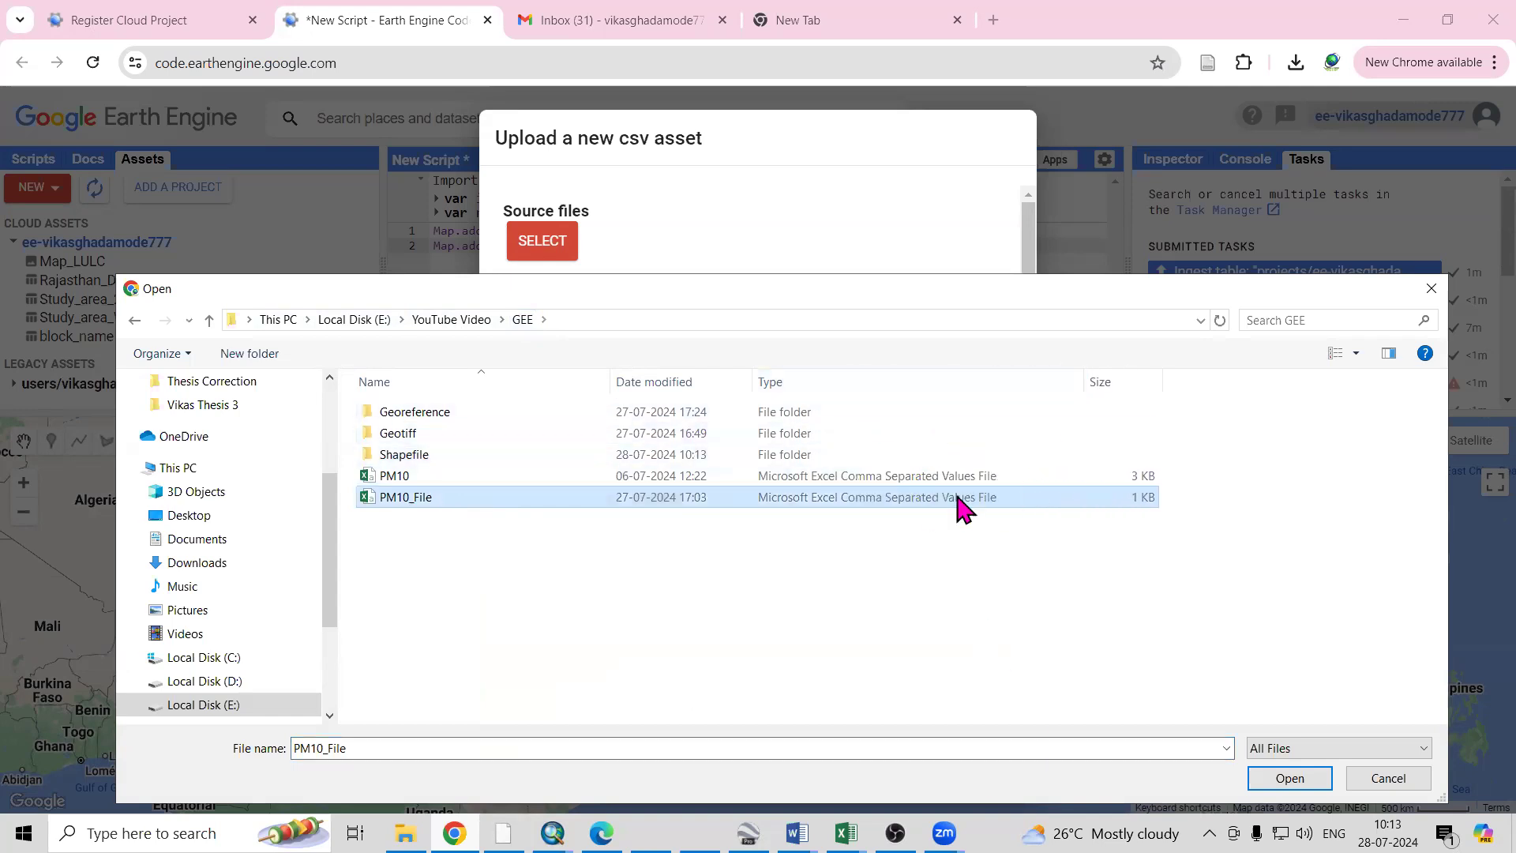
pyautogui.click(1290, 778)
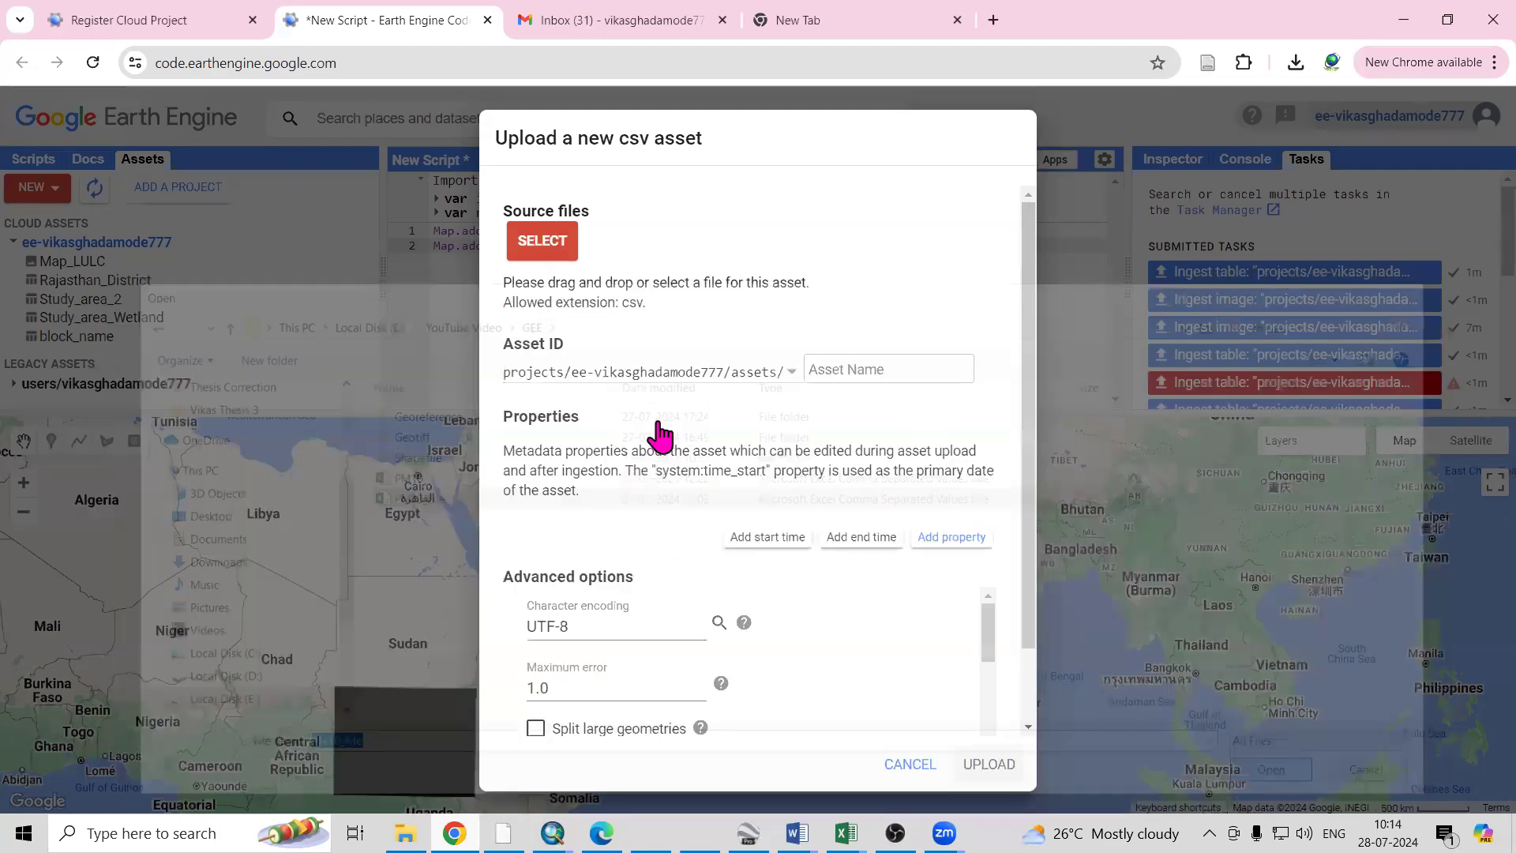
# Check the asset name PM10_File and locate the X and Y column fields
pyautogui.click(852, 409)
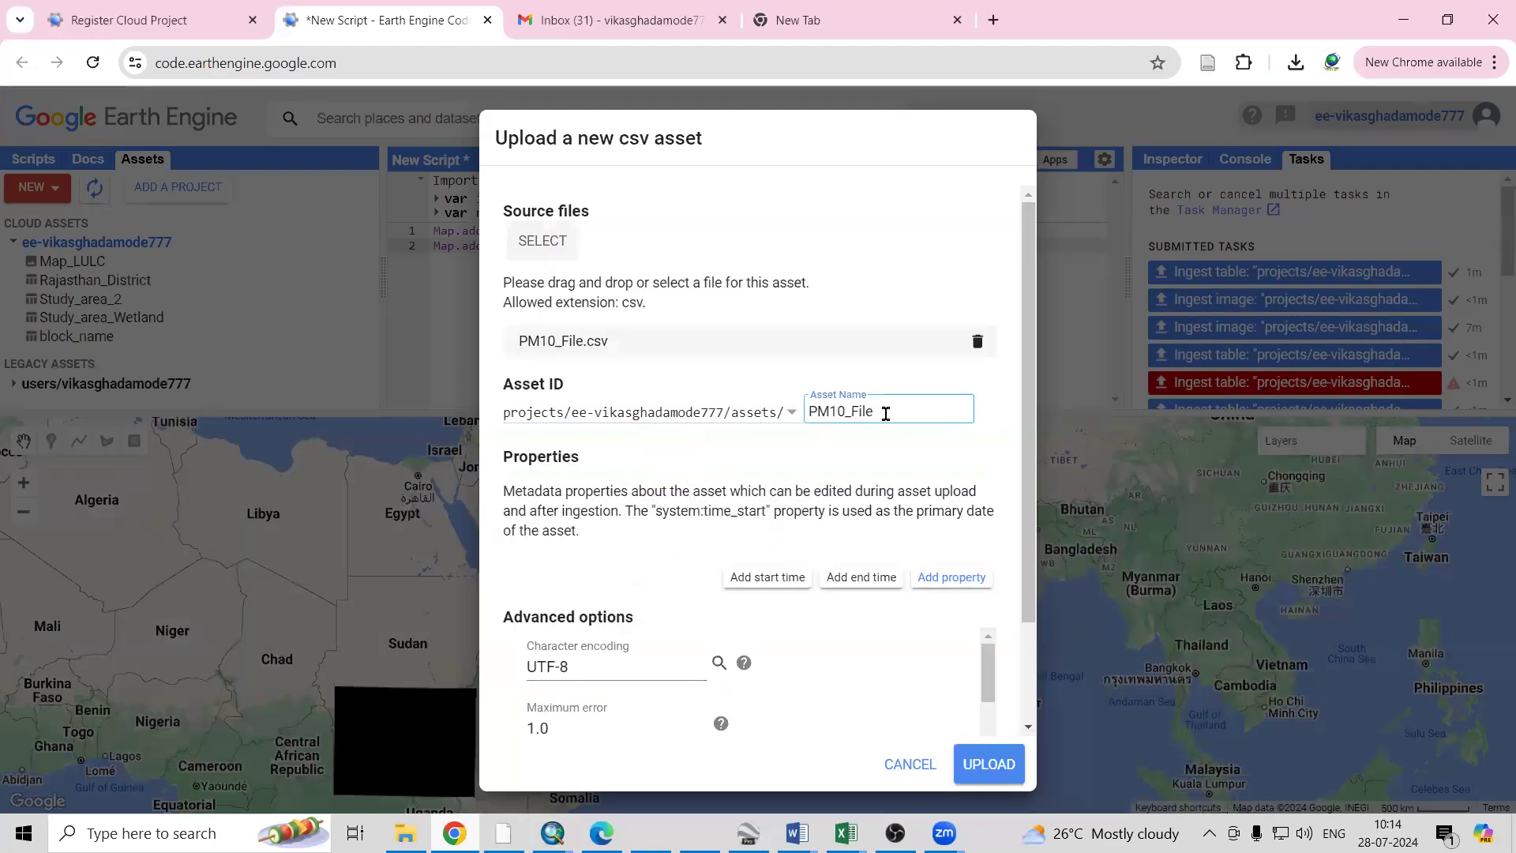
pyautogui.moveTo(884, 409)
pyautogui.mouseDown()
pyautogui.moveTo(711, 430)
pyautogui.moveTo(878, 410)
pyautogui.mouseUp()
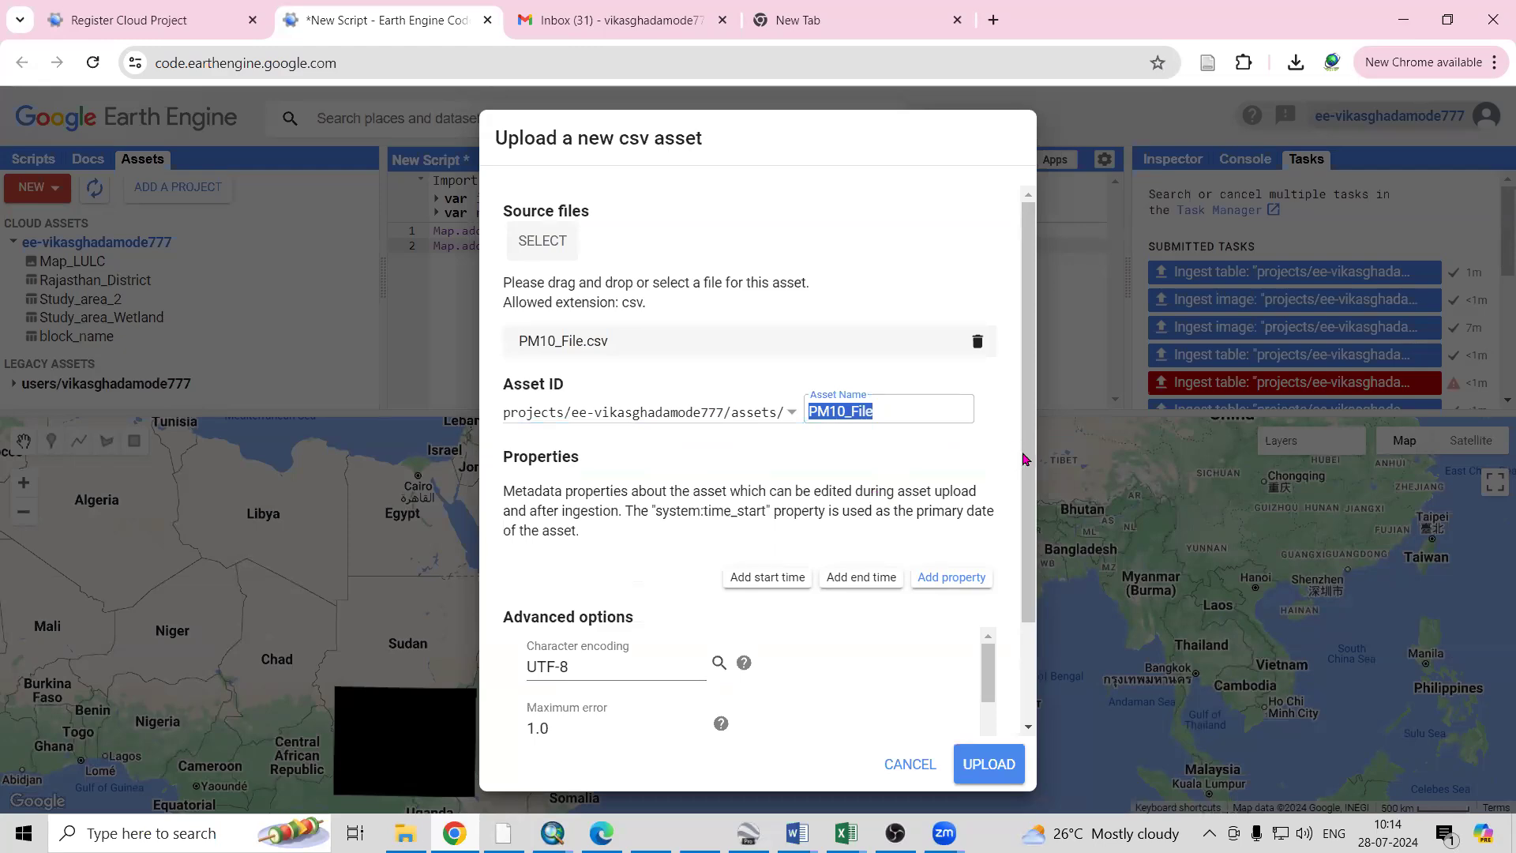
pyautogui.moveTo(1021, 455); pyautogui.dragTo(1001, 606)
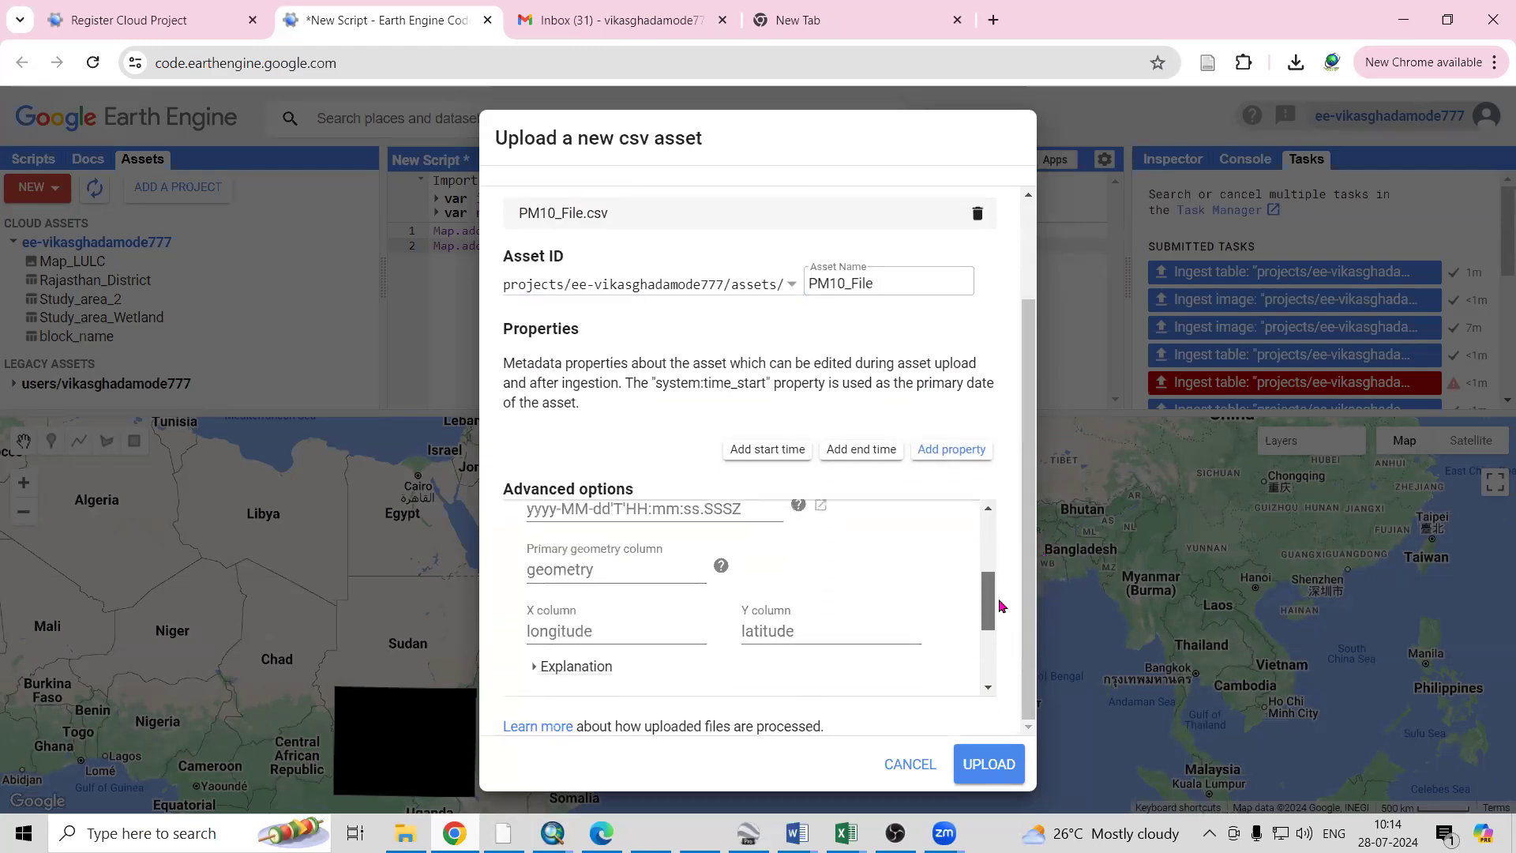
pyautogui.click(570, 634)
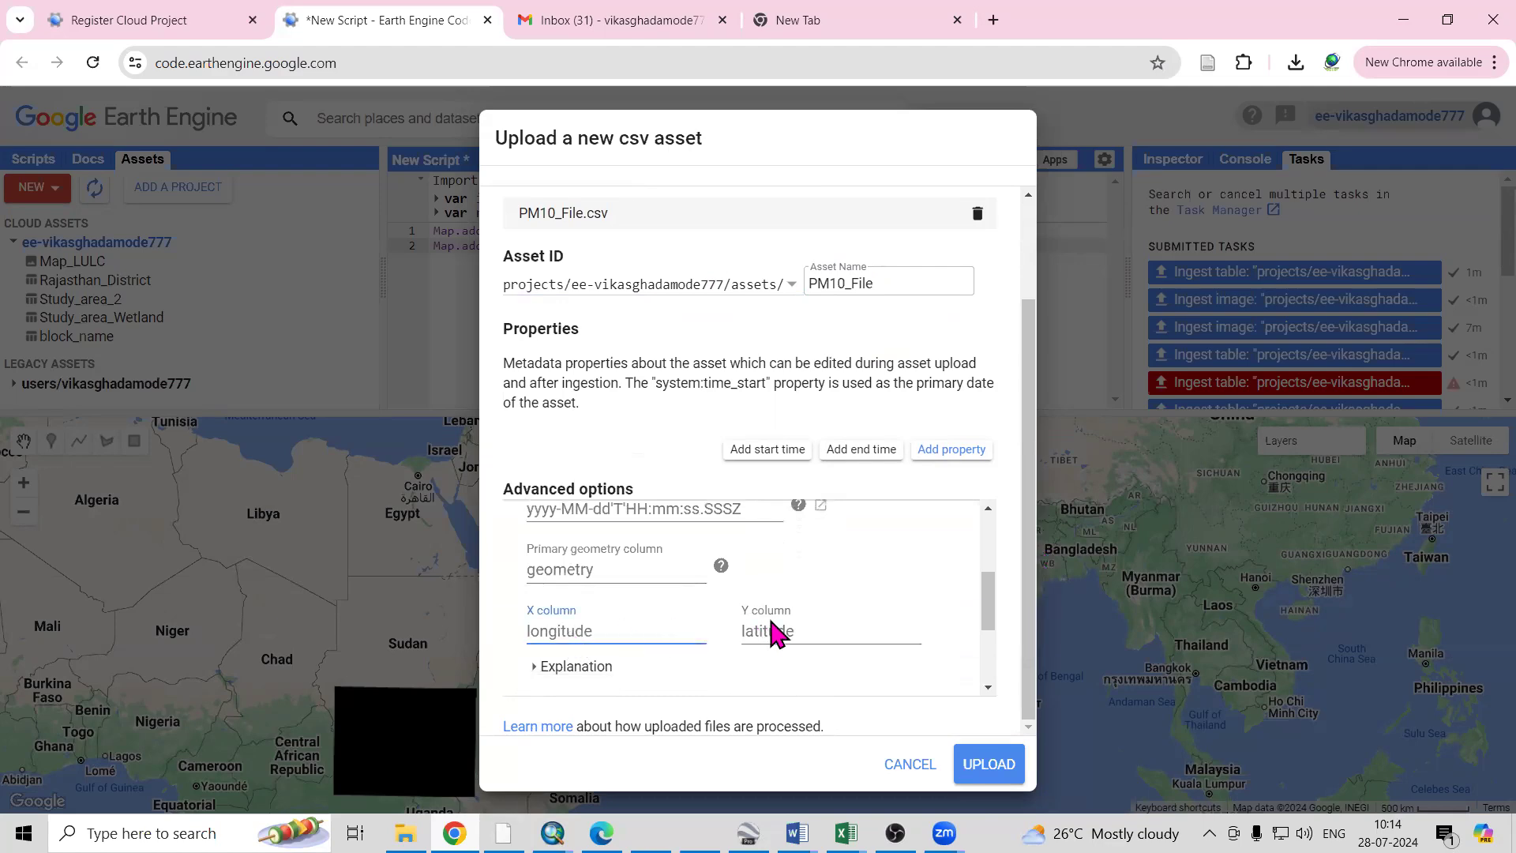
pyautogui.click(777, 636)
# Copy the Lattitude header from the Excel sheet into the Y column field
pyautogui.click(846, 833)
pyautogui.click(911, 799)
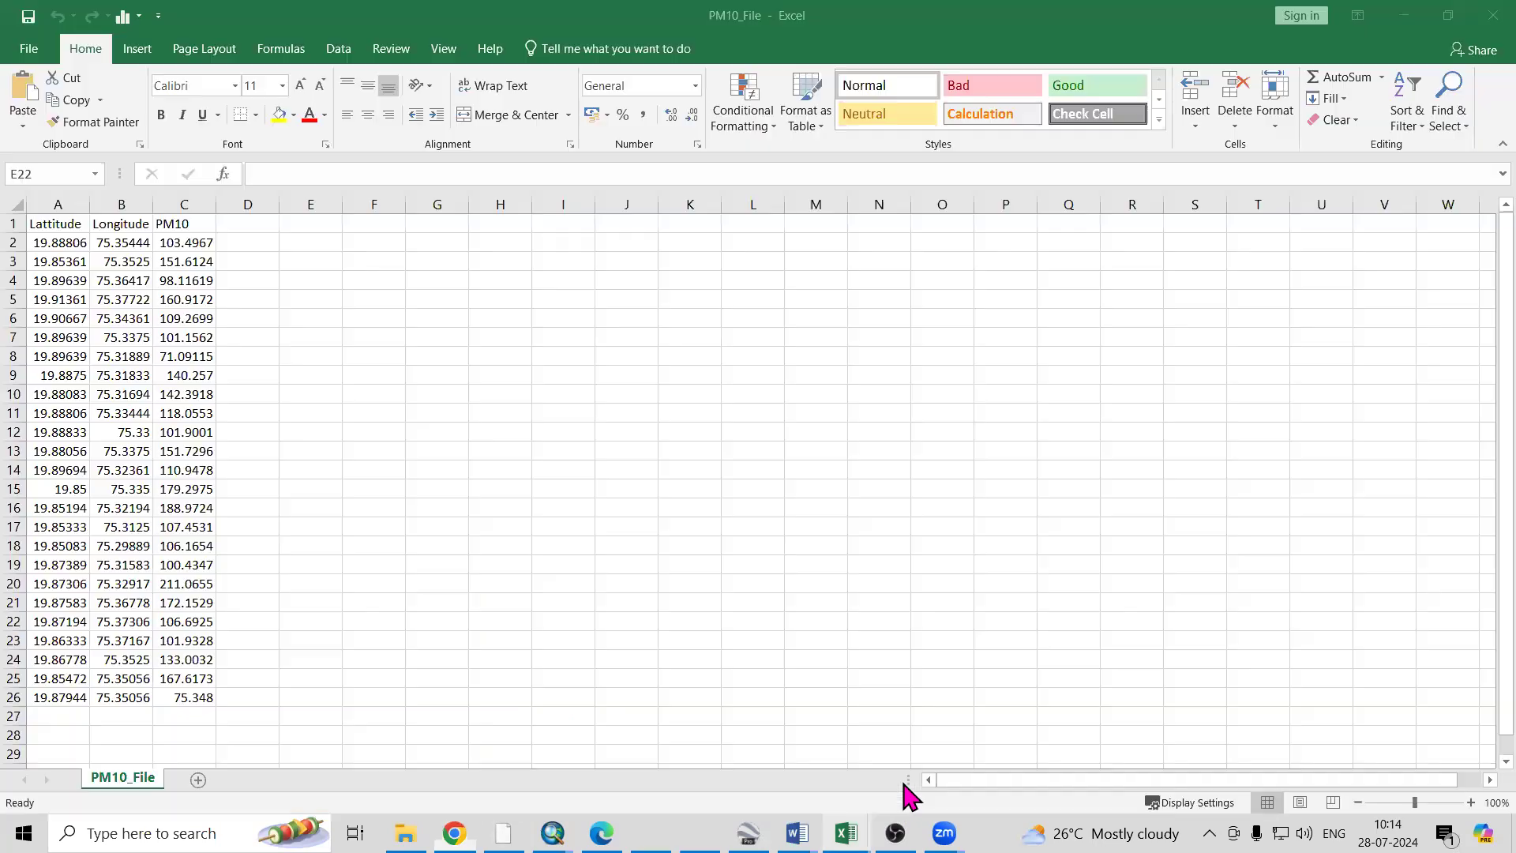
pyautogui.click(83, 225)
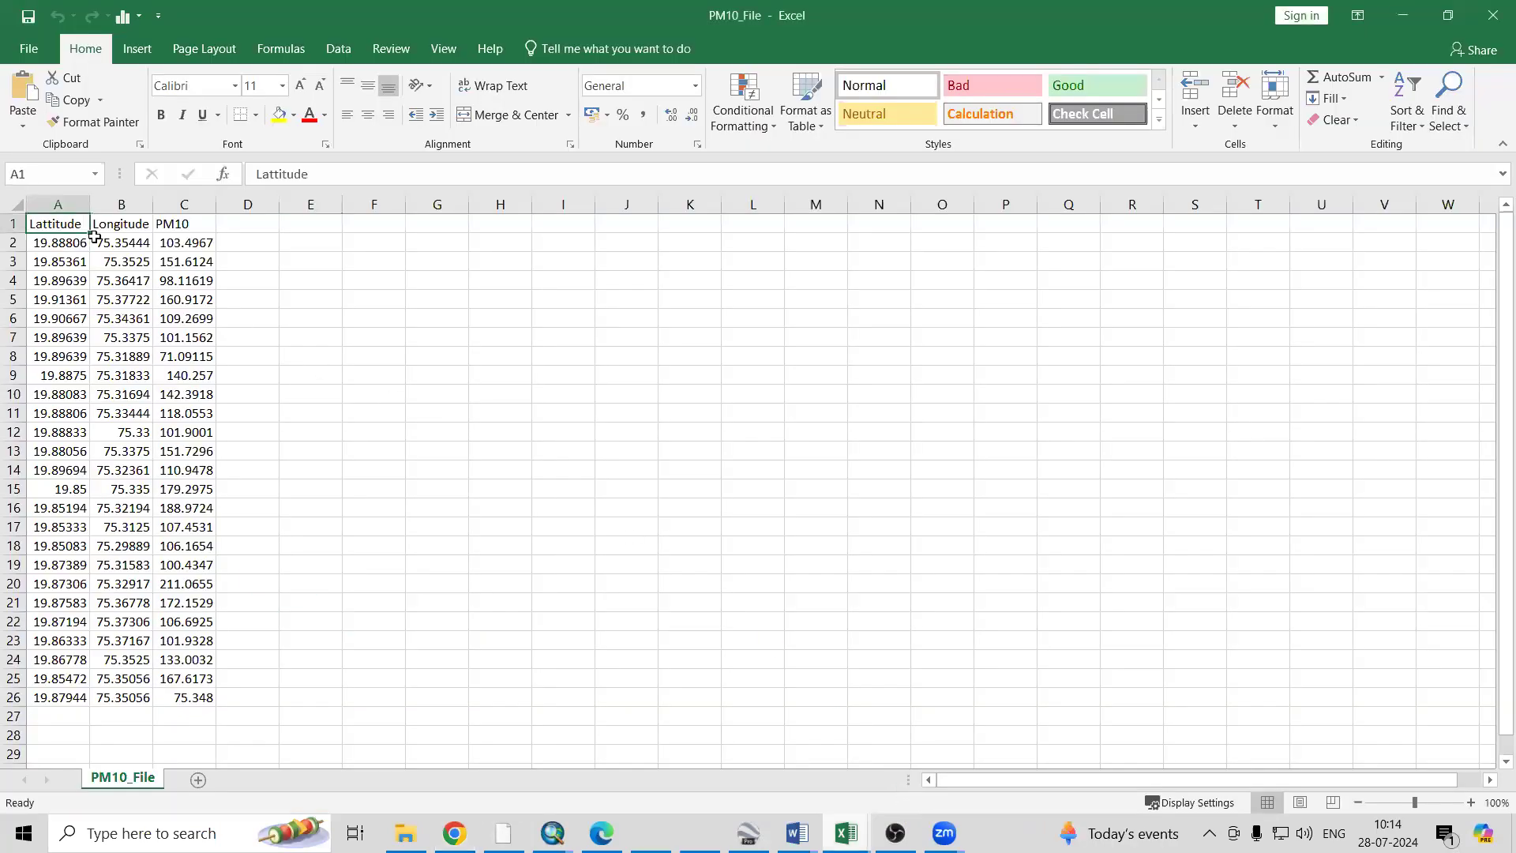
pyautogui.hotkey('ctrl', 'c')
pyautogui.hotkey('alt', 'Tab')
pyautogui.doubleClick(813, 629)
pyautogui.hotkey('ctrl', 'v')
# Copy the Longitude header from the Excel sheet into the X column field
pyautogui.moveTo(846, 833)
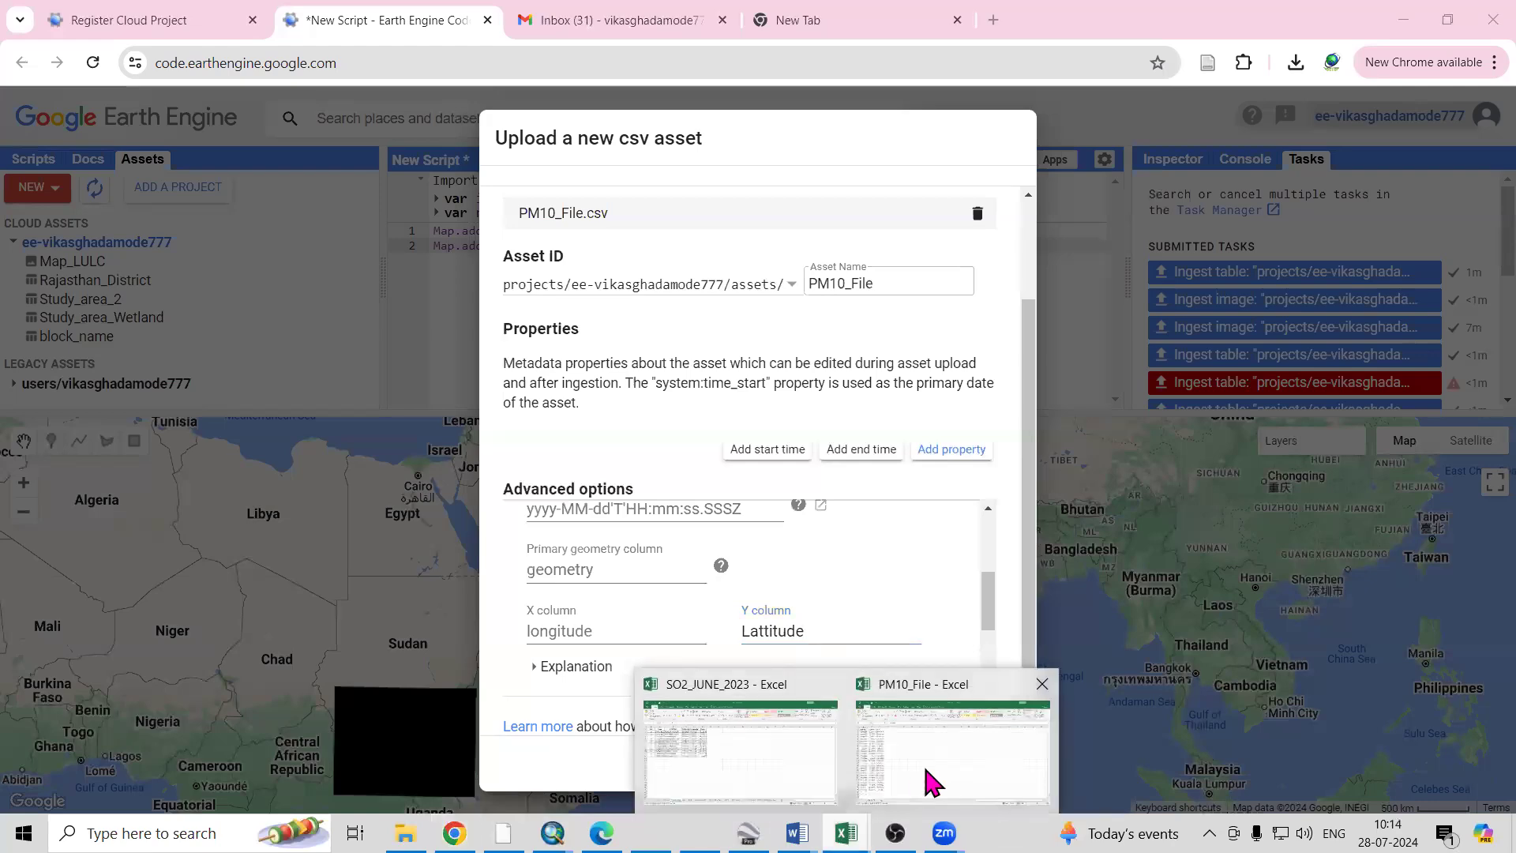
pyautogui.click(922, 782)
pyautogui.click(123, 228)
pyautogui.hotkey('ctrl', 'c')
pyautogui.hotkey('alt', 'Tab')
pyautogui.doubleClick(582, 629)
pyautogui.hotkey('ctrl', 'v')
pyautogui.moveTo(990, 612); pyautogui.dragTo(986, 532)
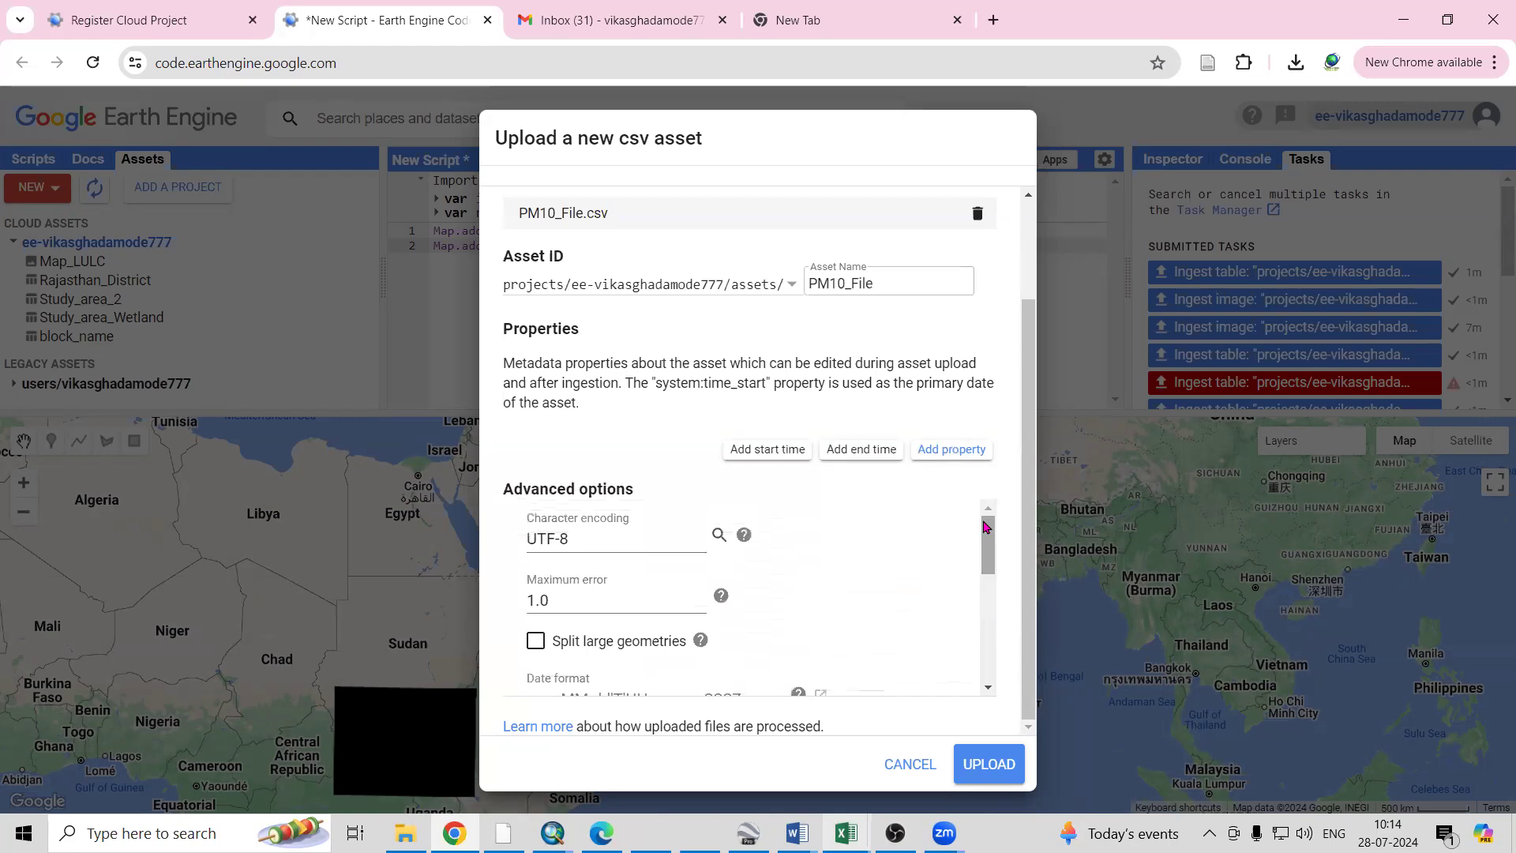
# Submit the PM10_File.csv table upload, then bring the PM10_File Excel workbook back to front
pyautogui.click(986, 770)
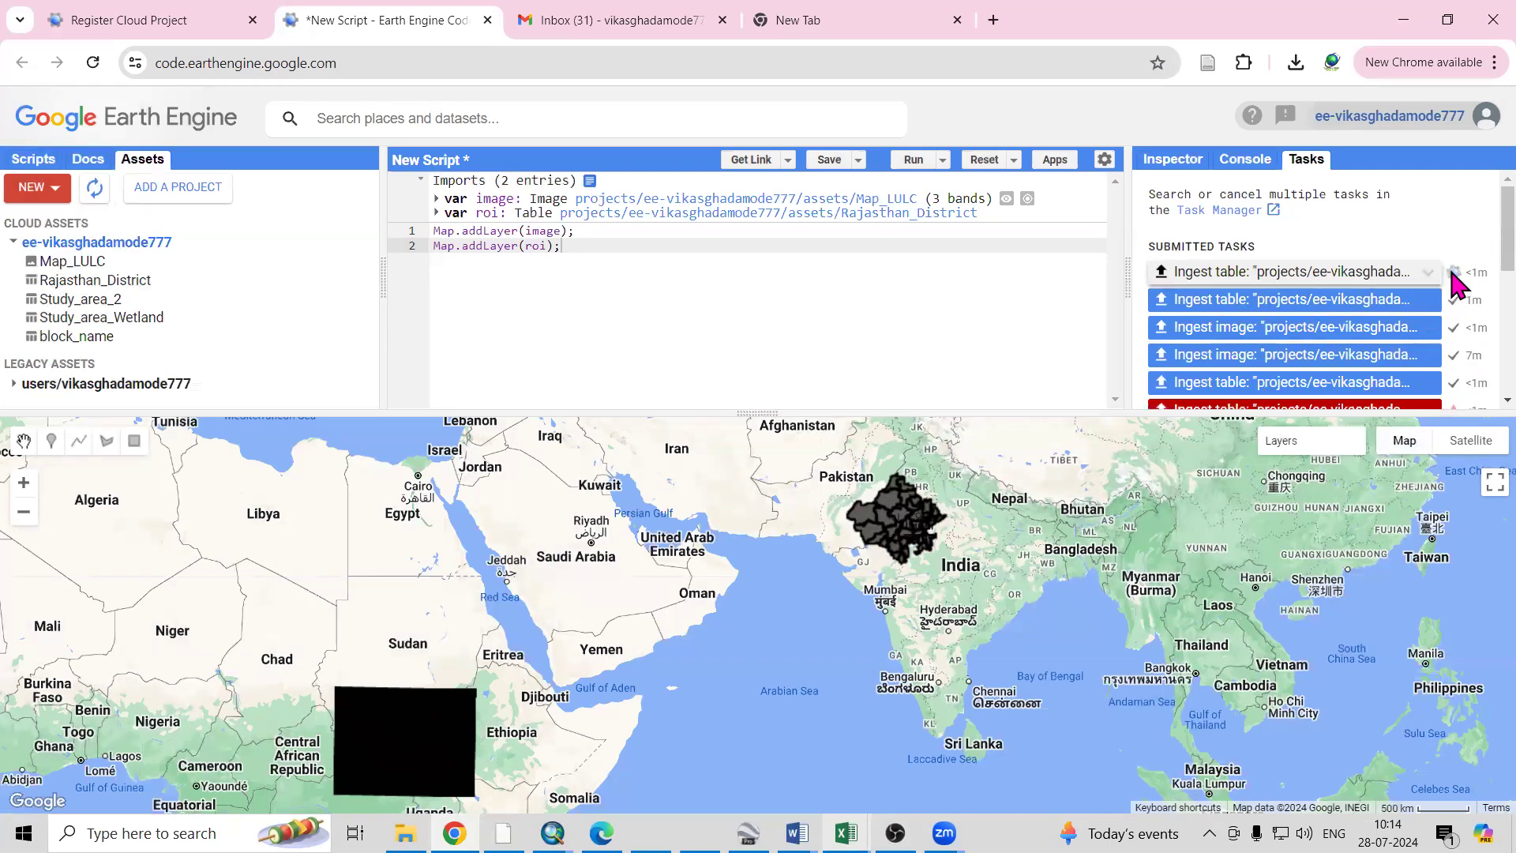
pyautogui.moveTo(846, 833)
pyautogui.click(905, 782)
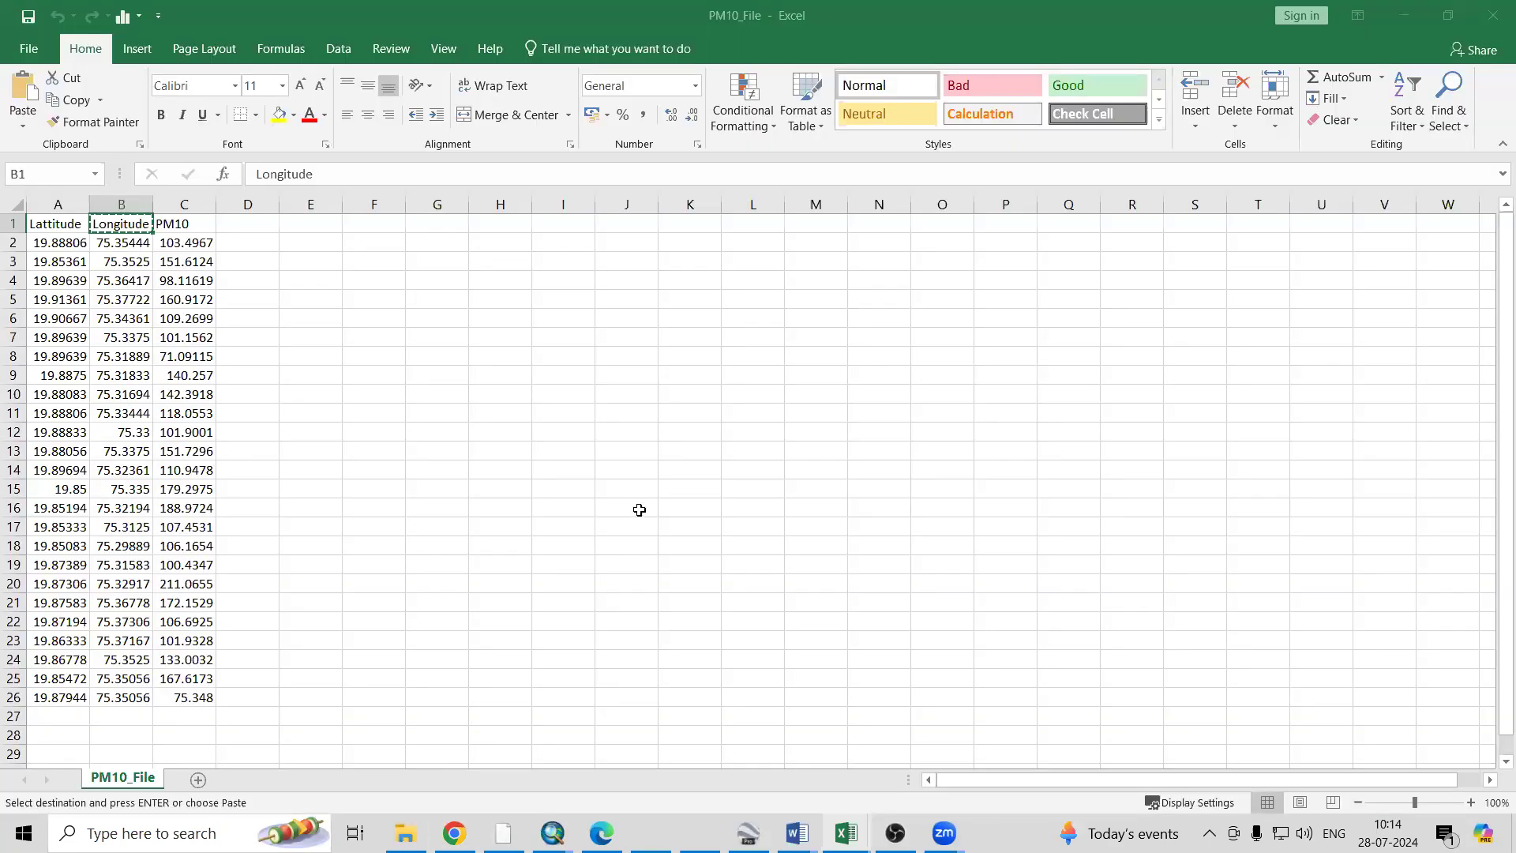
pyautogui.click(28, 49)
pyautogui.click(67, 225)
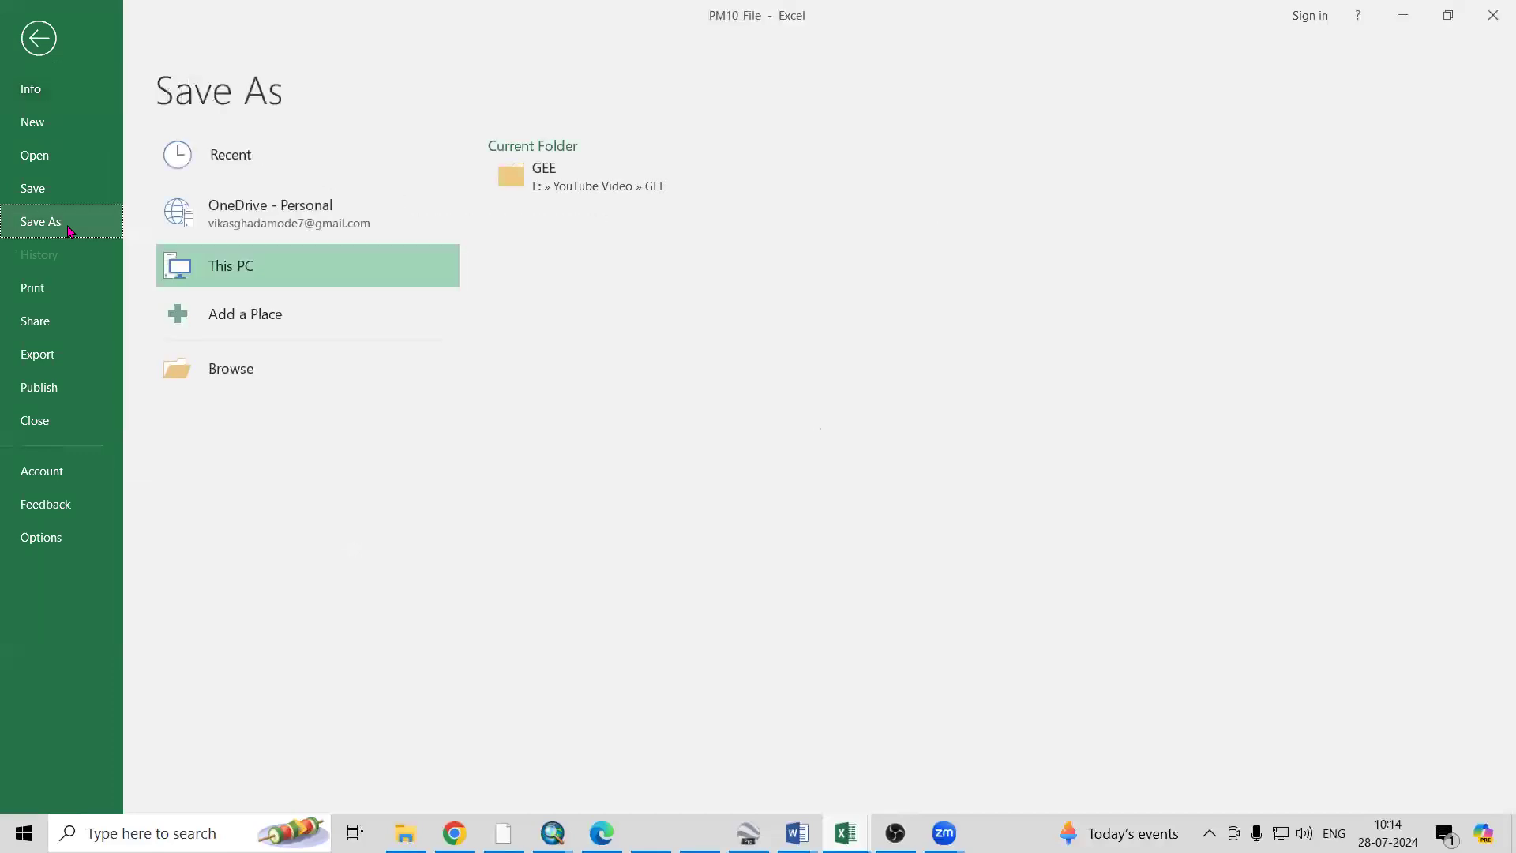
pyautogui.click(593, 181)
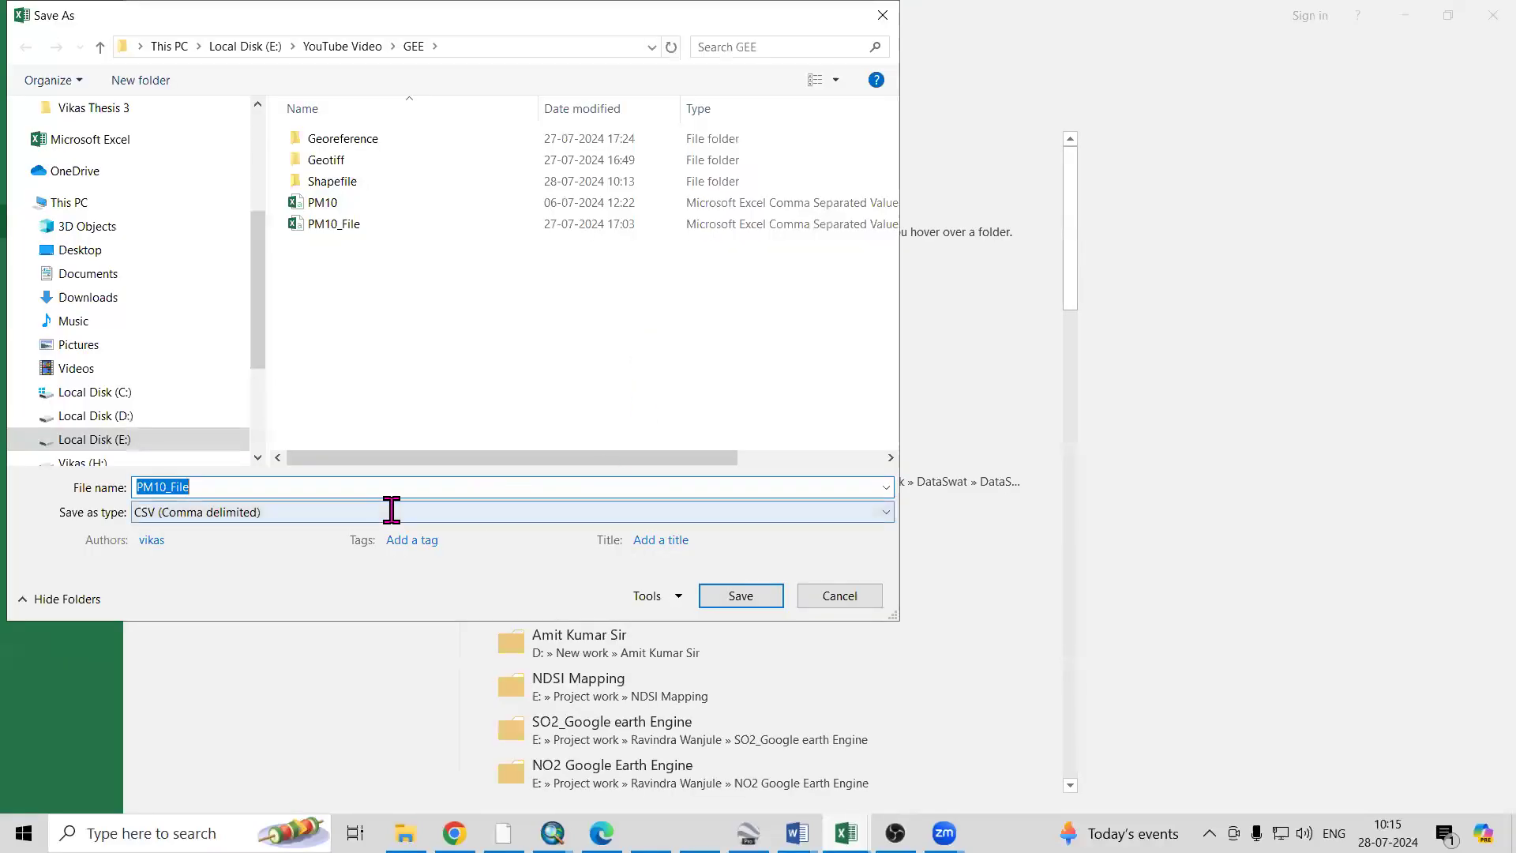
pyautogui.click(392, 512)
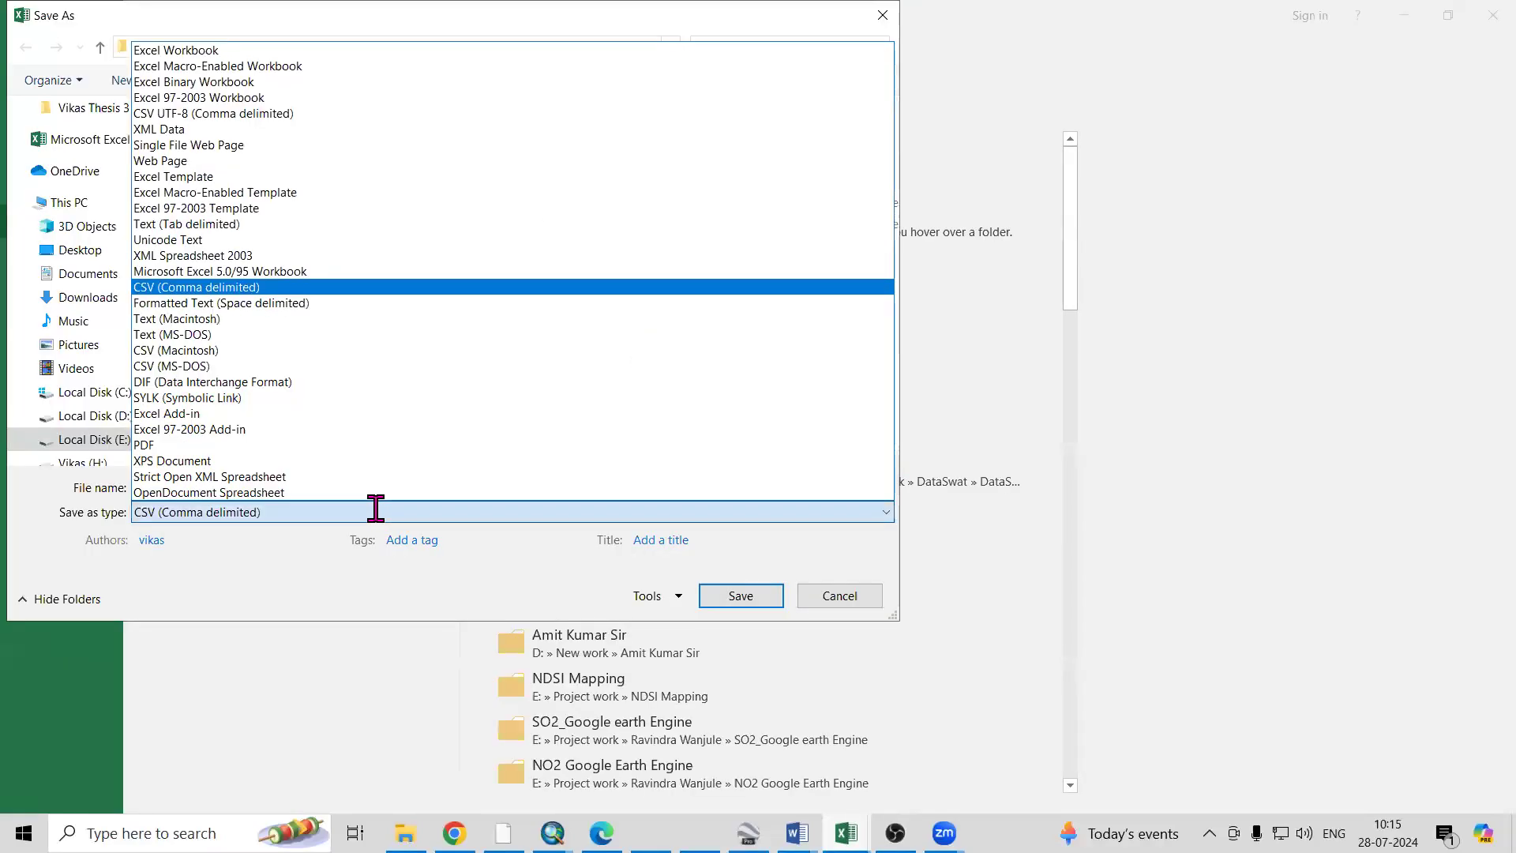
pyautogui.click(332, 289)
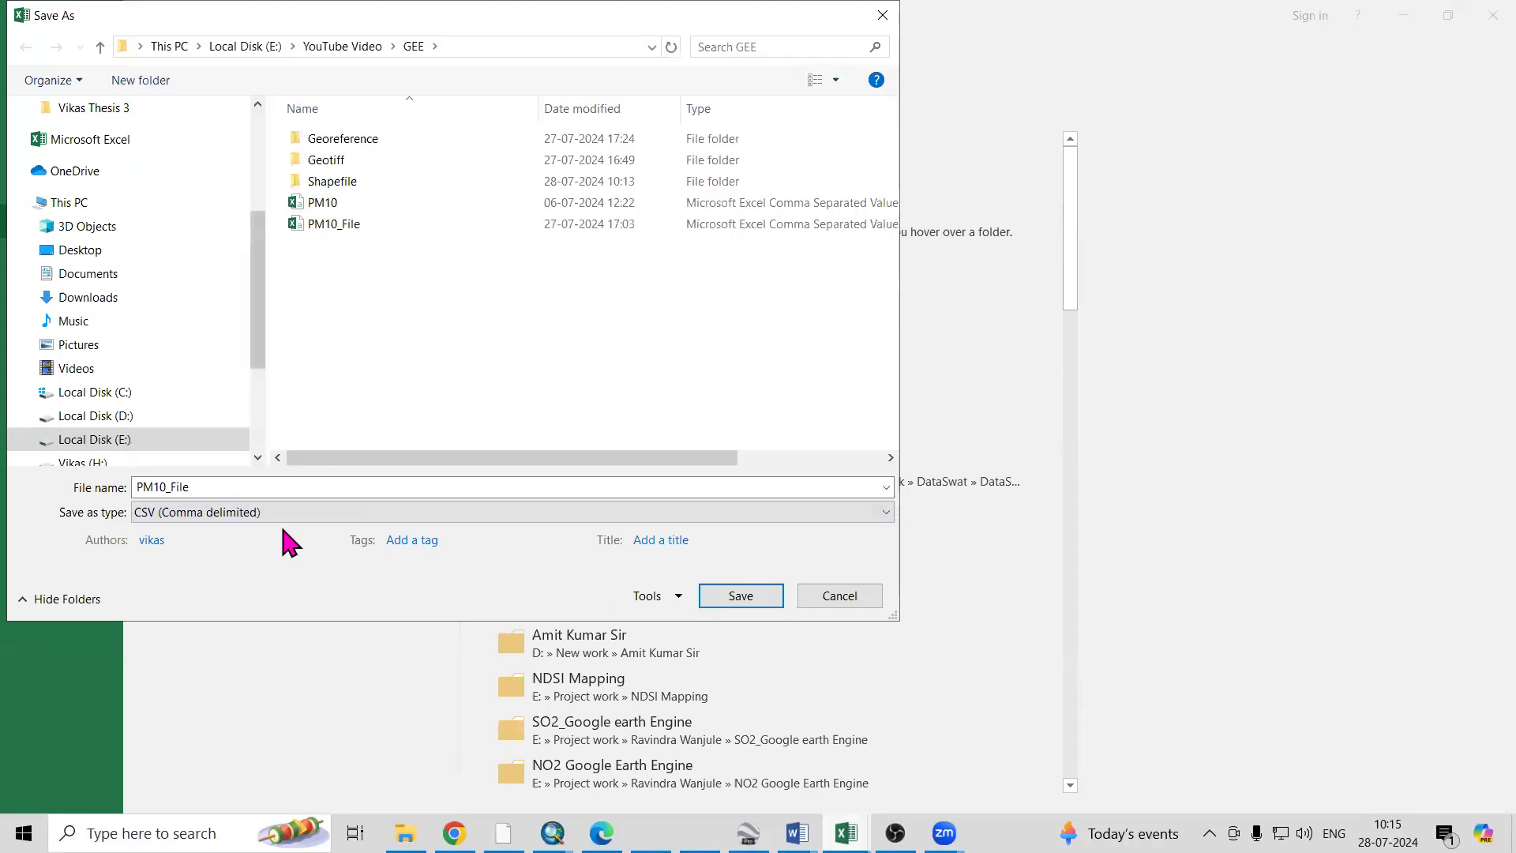
pyautogui.doubleClick(223, 487)
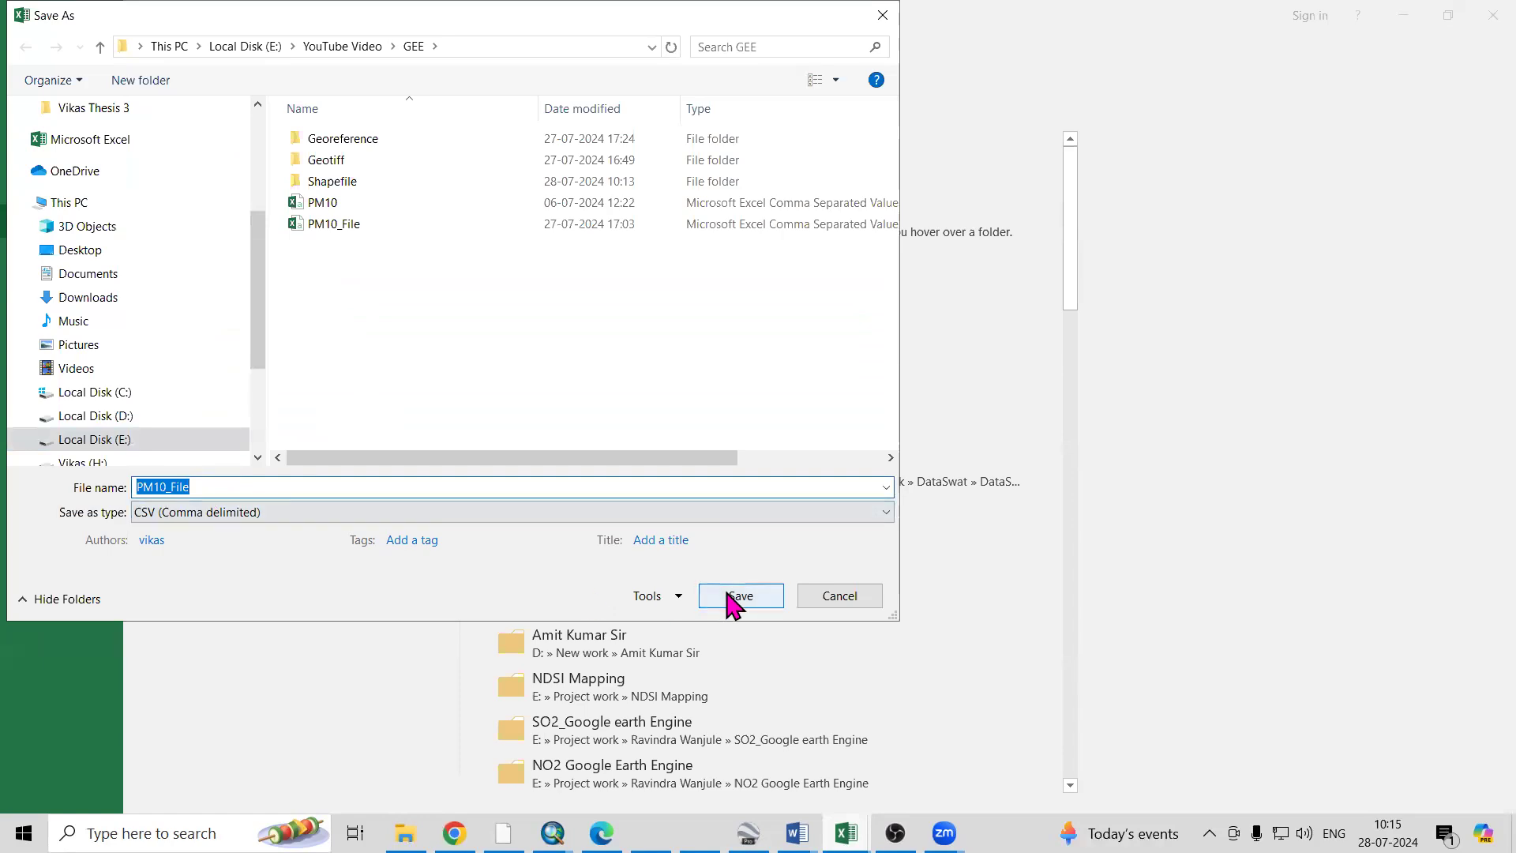
pyautogui.click(837, 598)
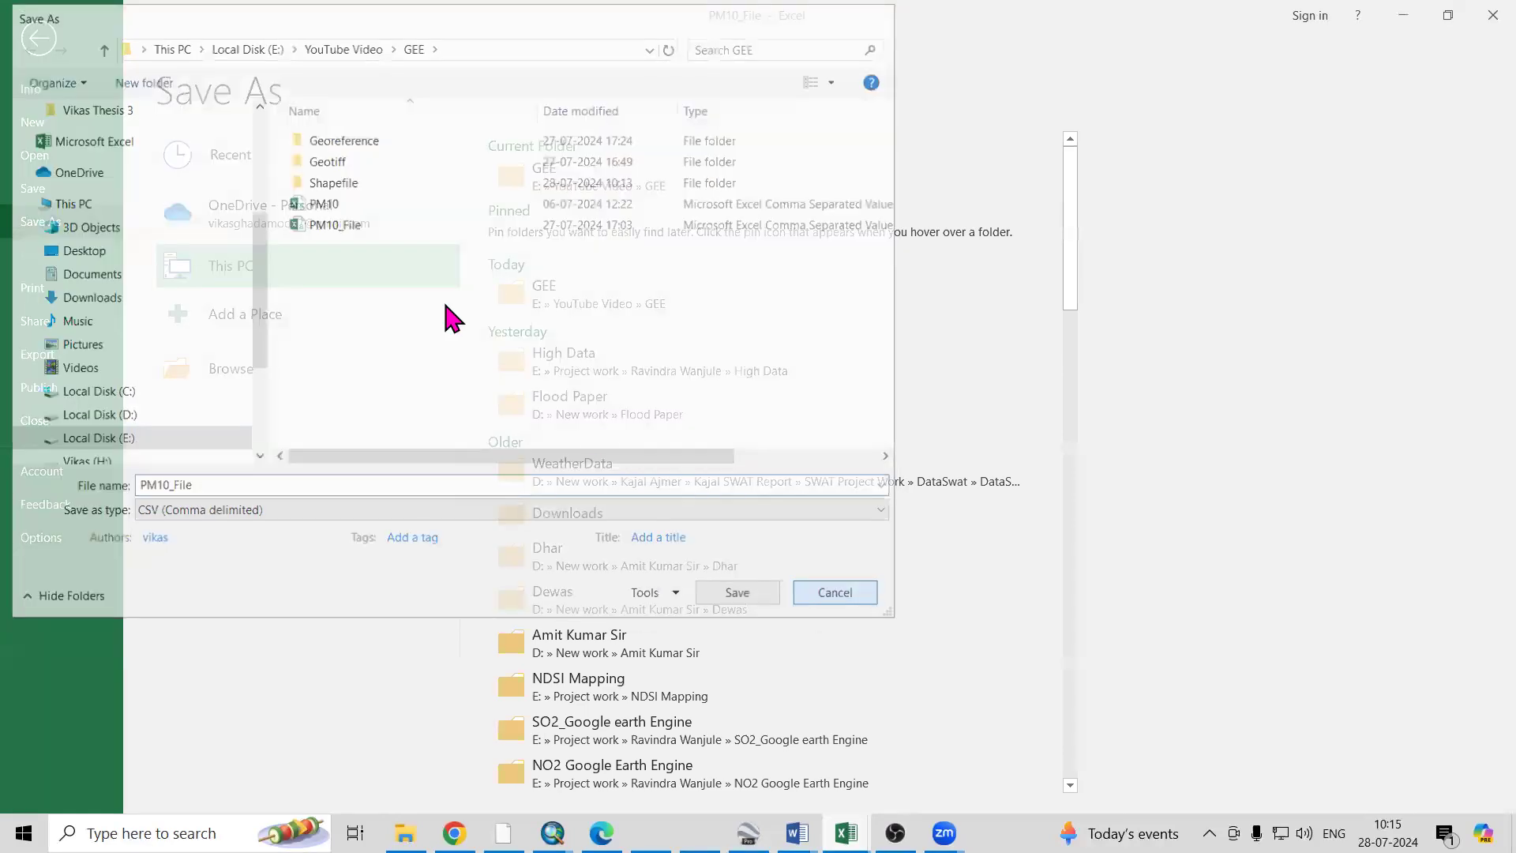
pyautogui.click(34, 34)
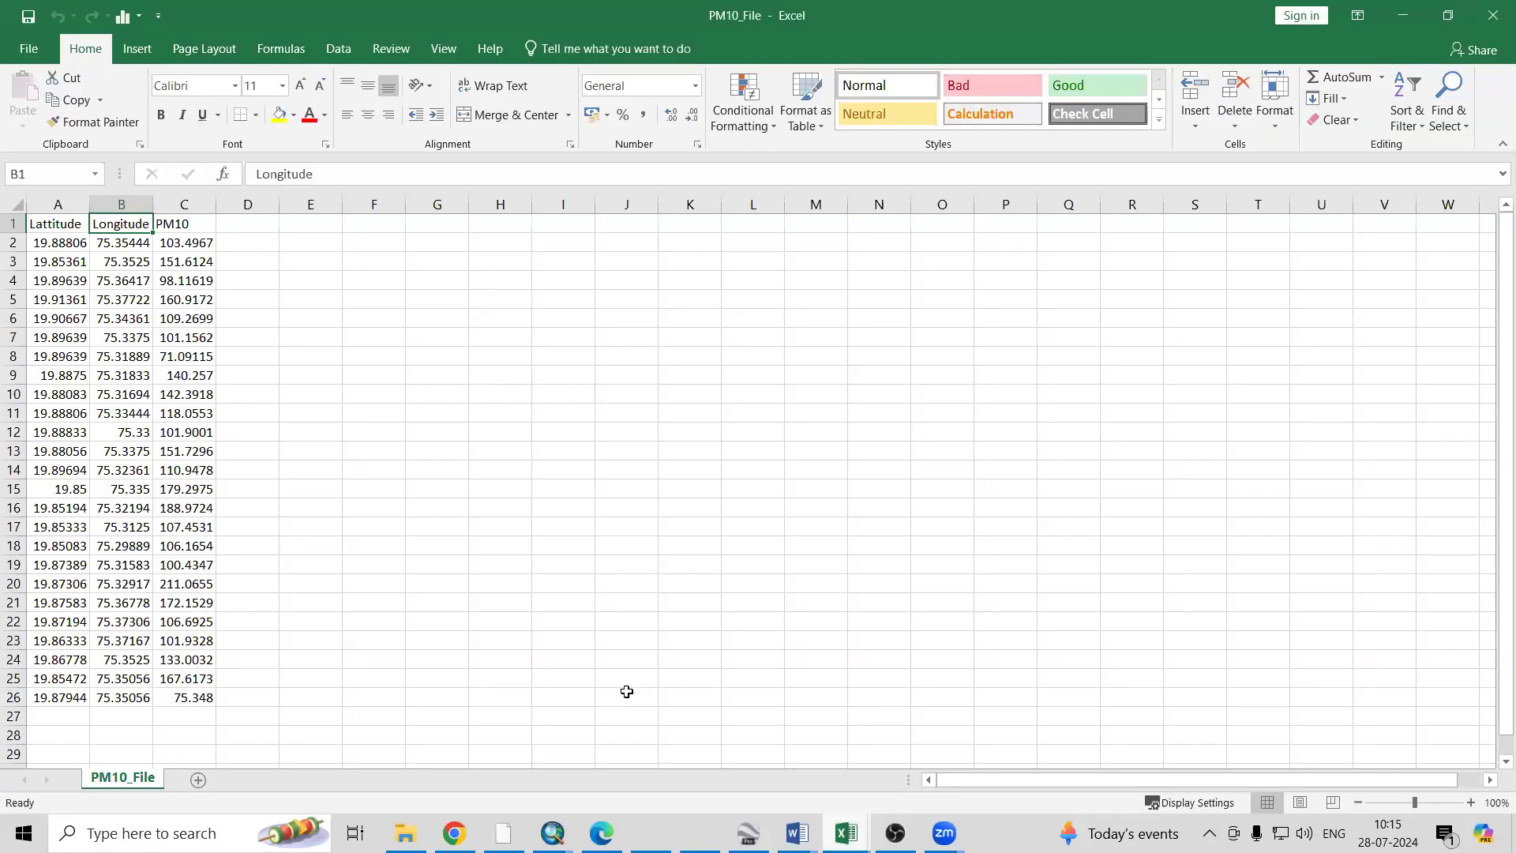
pyautogui.moveTo(454, 833)
pyautogui.click(404, 738)
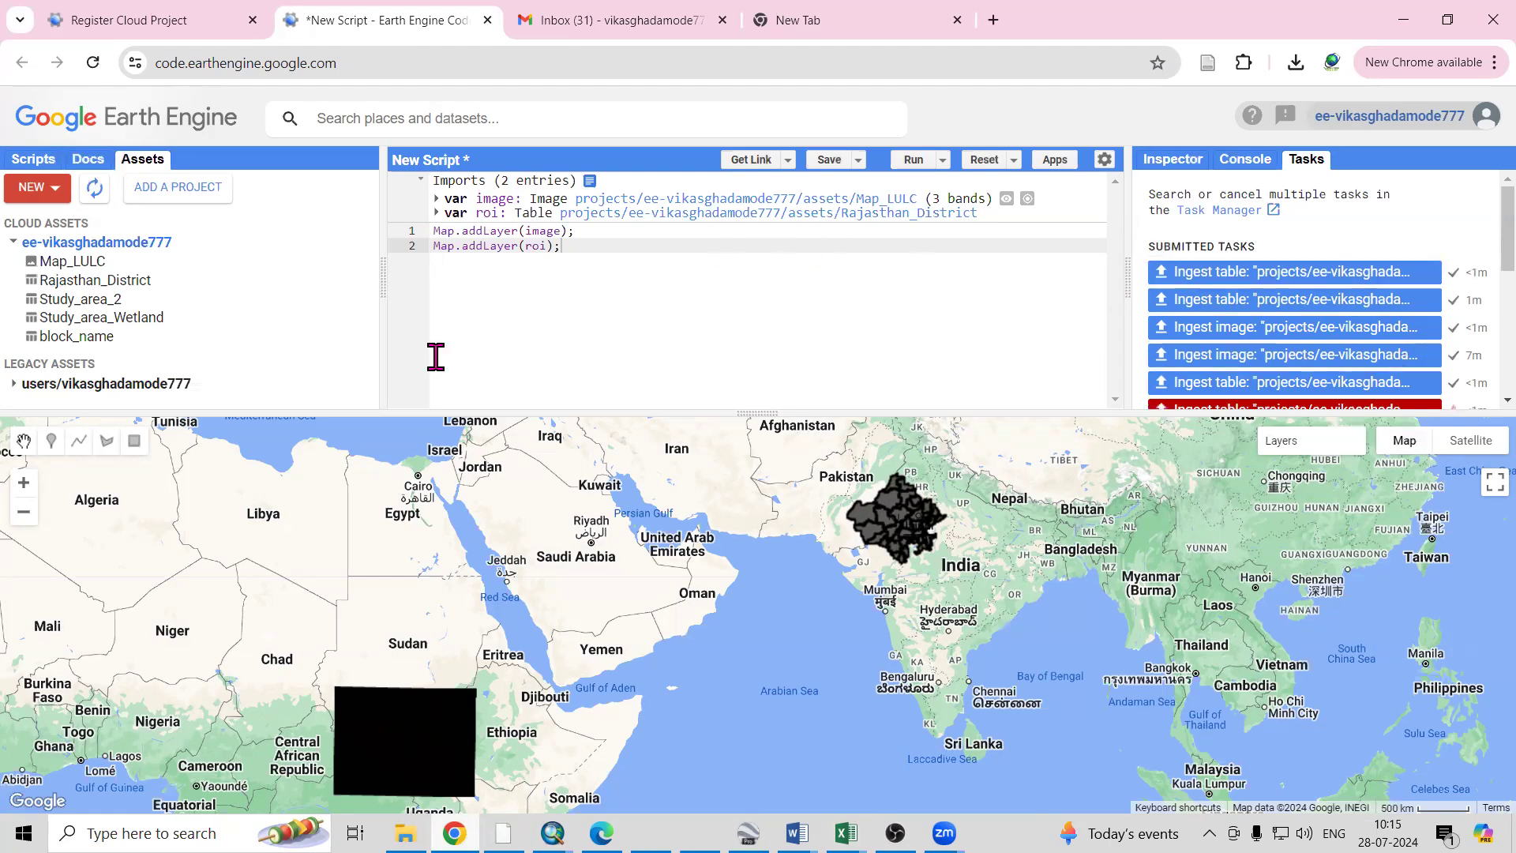
# Refresh the Assets list and open the PM10_File asset's details
pyautogui.click(95, 190)
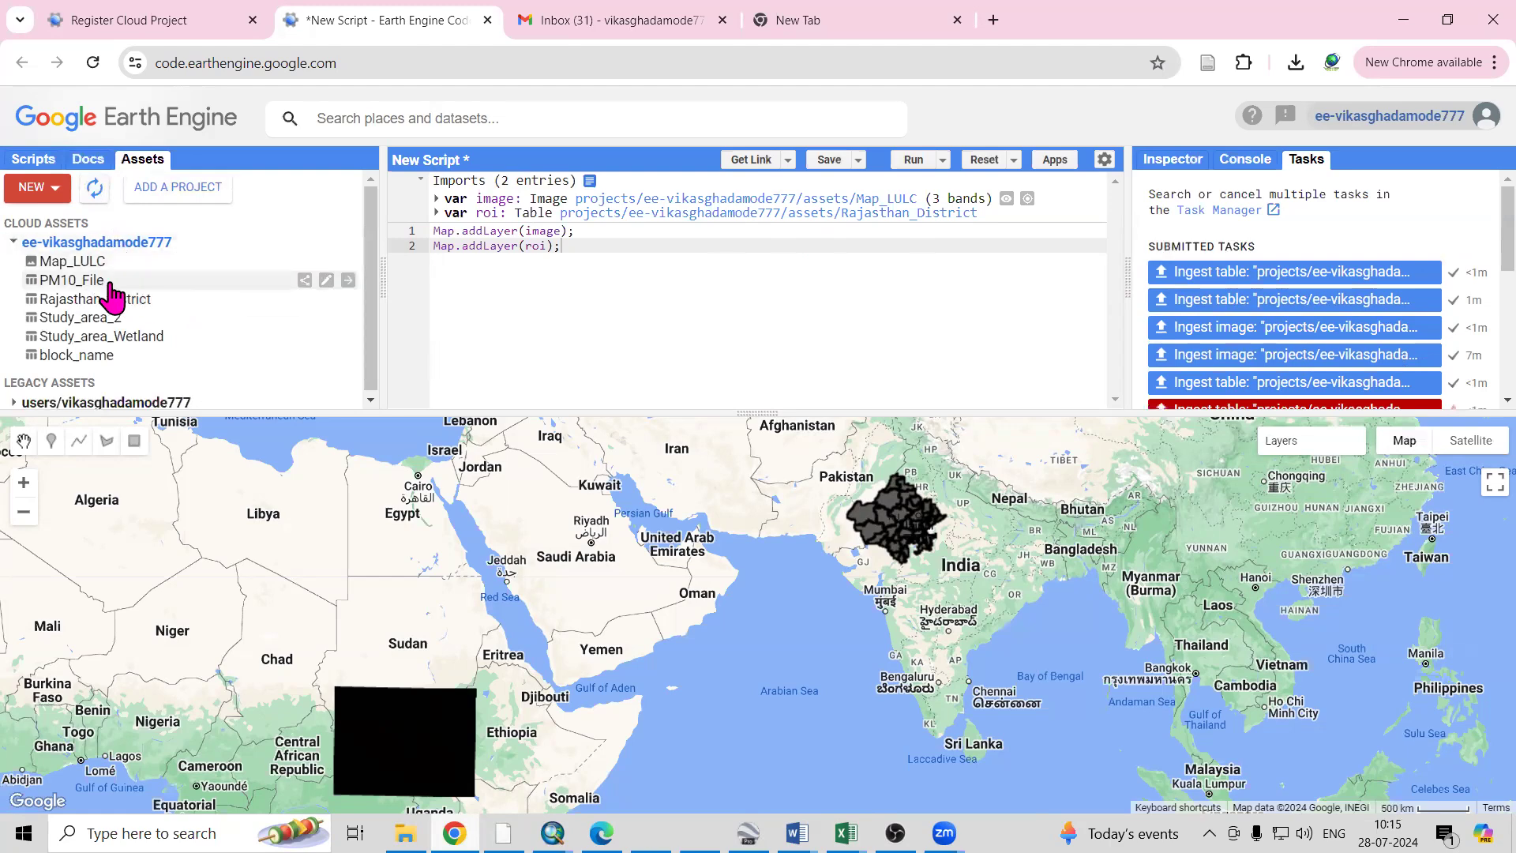
pyautogui.click(74, 287)
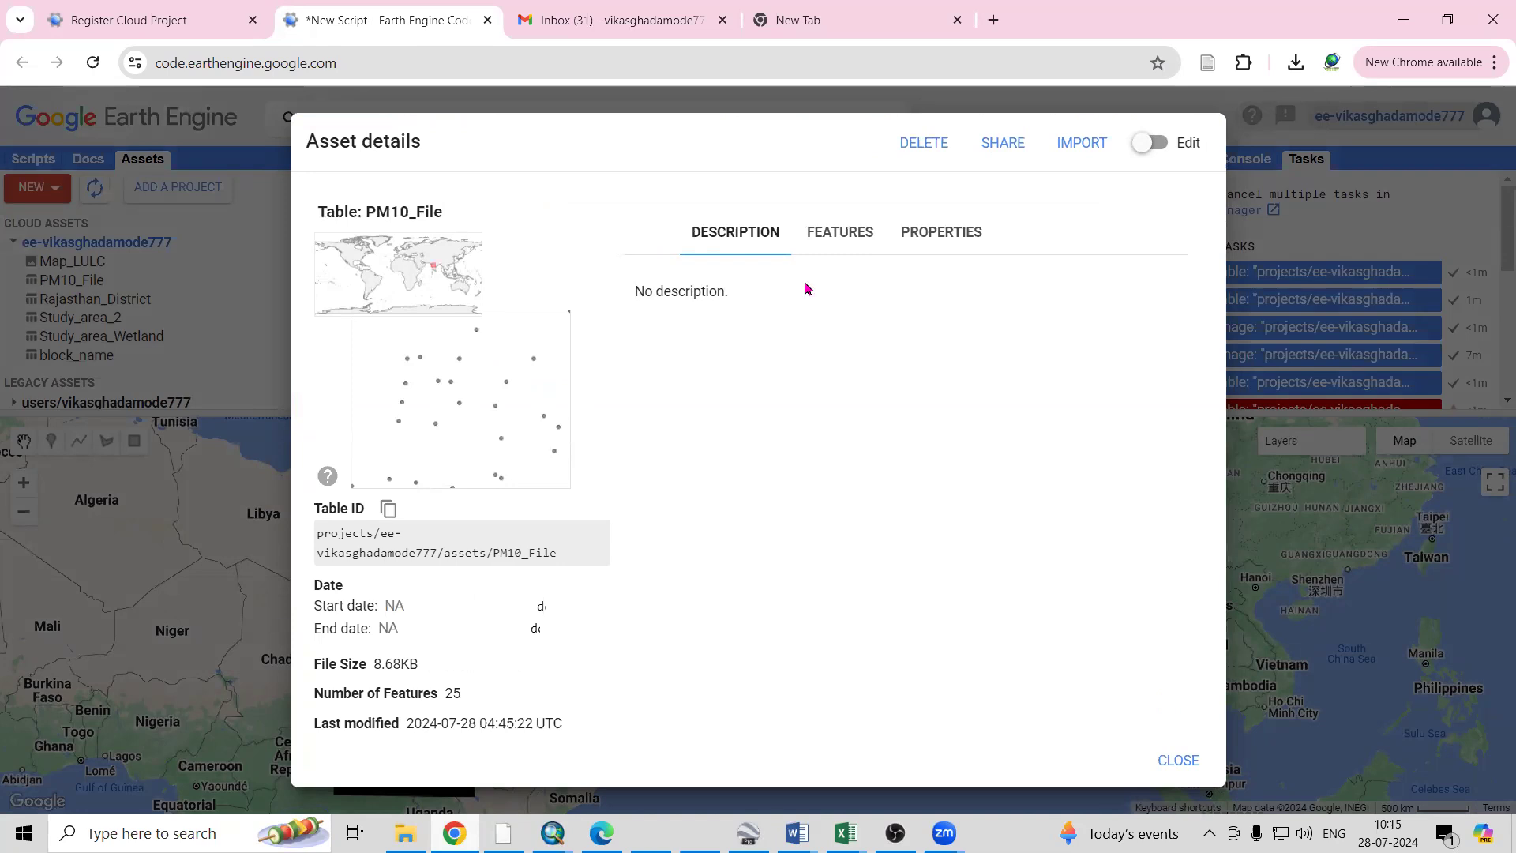
# Compare the table's first ten PM10 feature values with cells C2:C11 in the PM10_File workbook
pyautogui.click(829, 231)
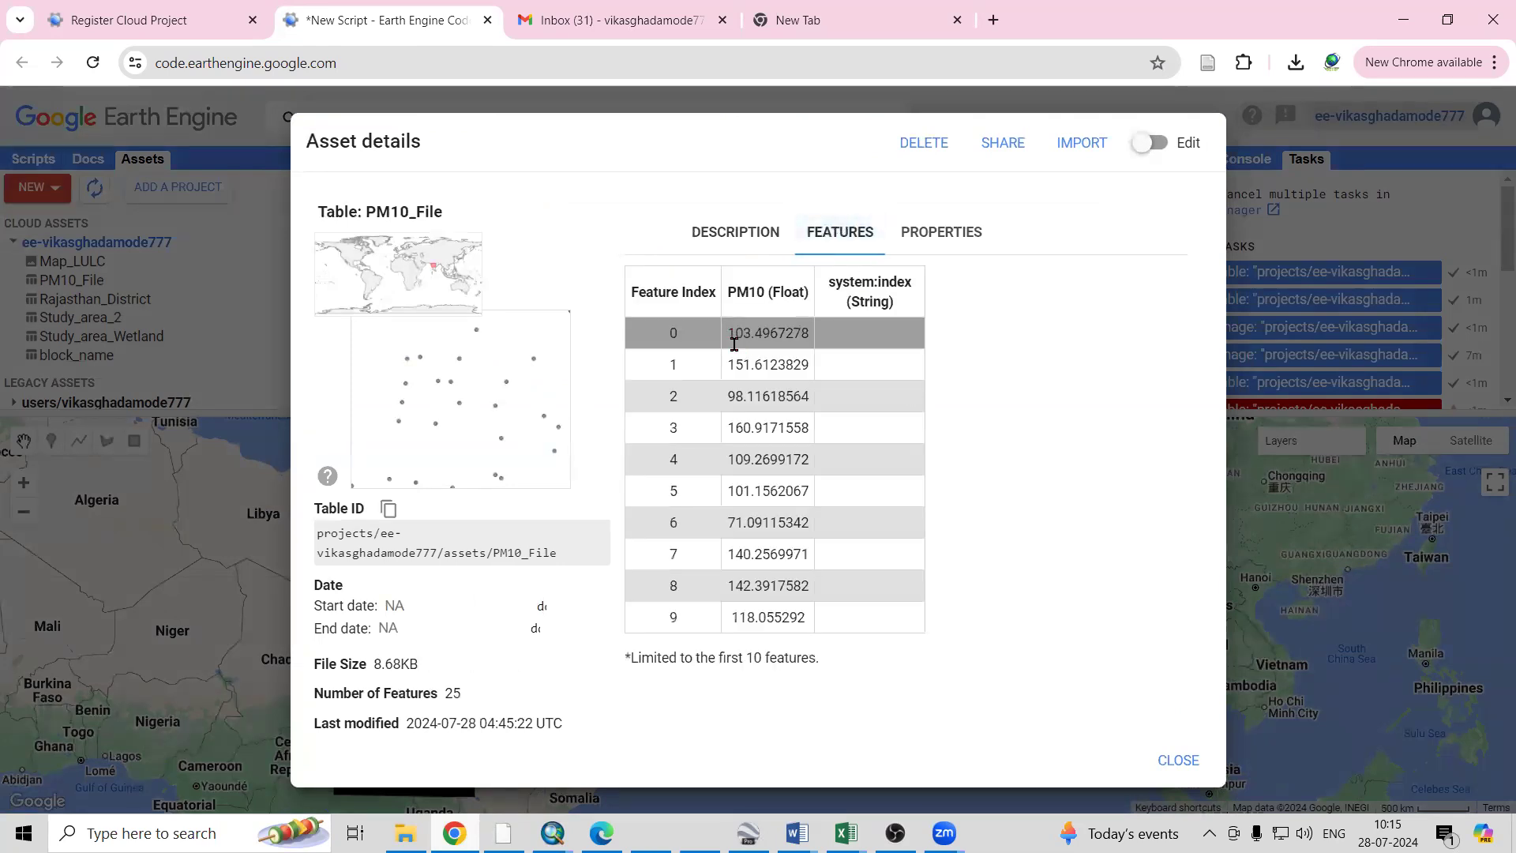
pyautogui.moveTo(734, 336); pyautogui.dragTo(785, 630)
pyautogui.click(721, 481)
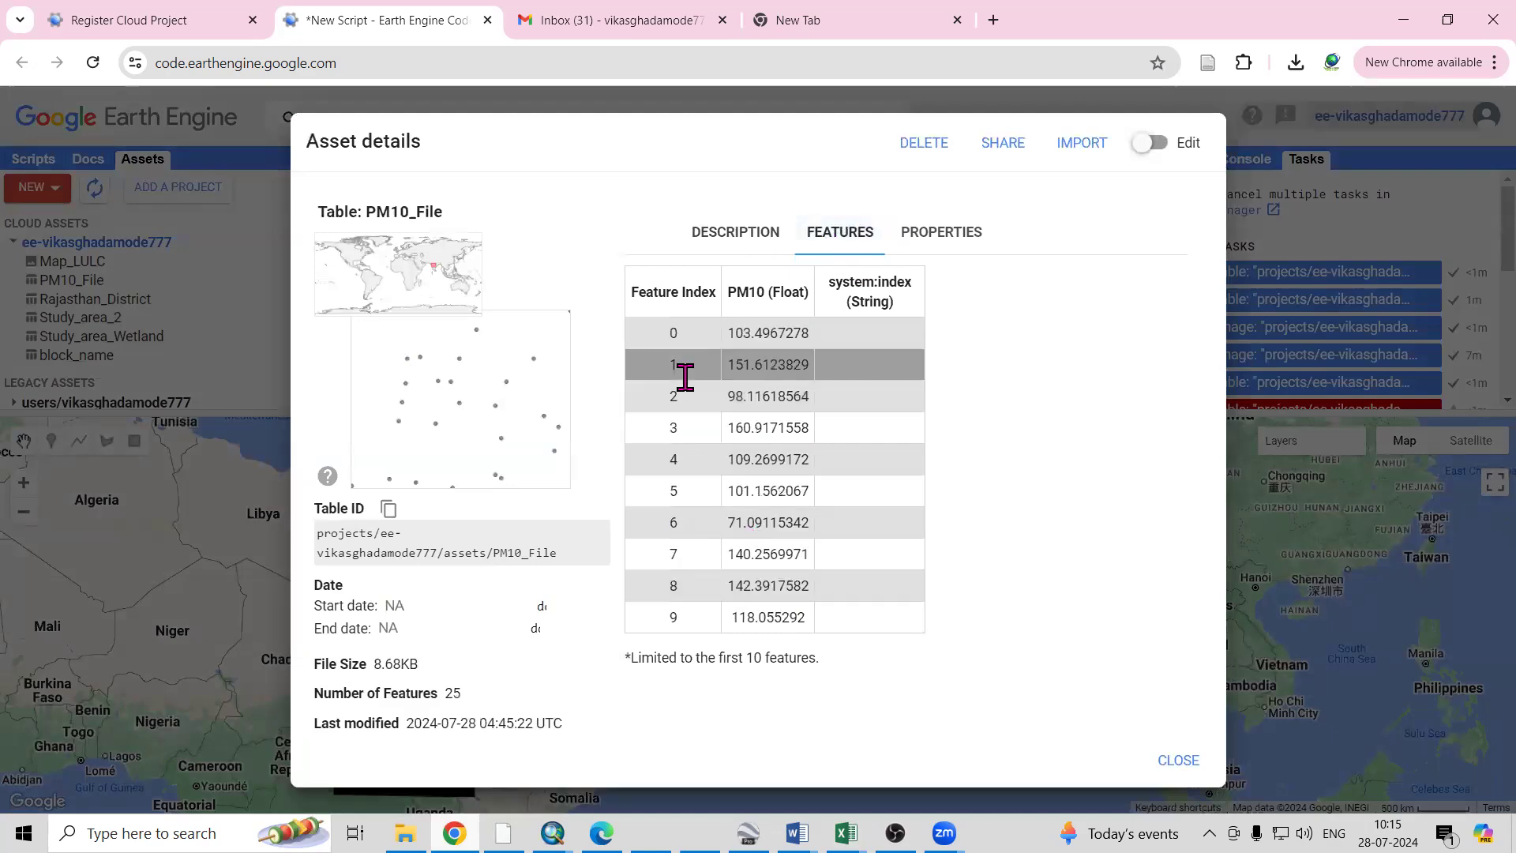
pyautogui.click(845, 833)
pyautogui.moveTo(12, 242); pyautogui.dragTo(16, 413)
pyautogui.click(225, 319)
pyautogui.moveTo(182, 245); pyautogui.dragTo(202, 426)
pyautogui.click(237, 448)
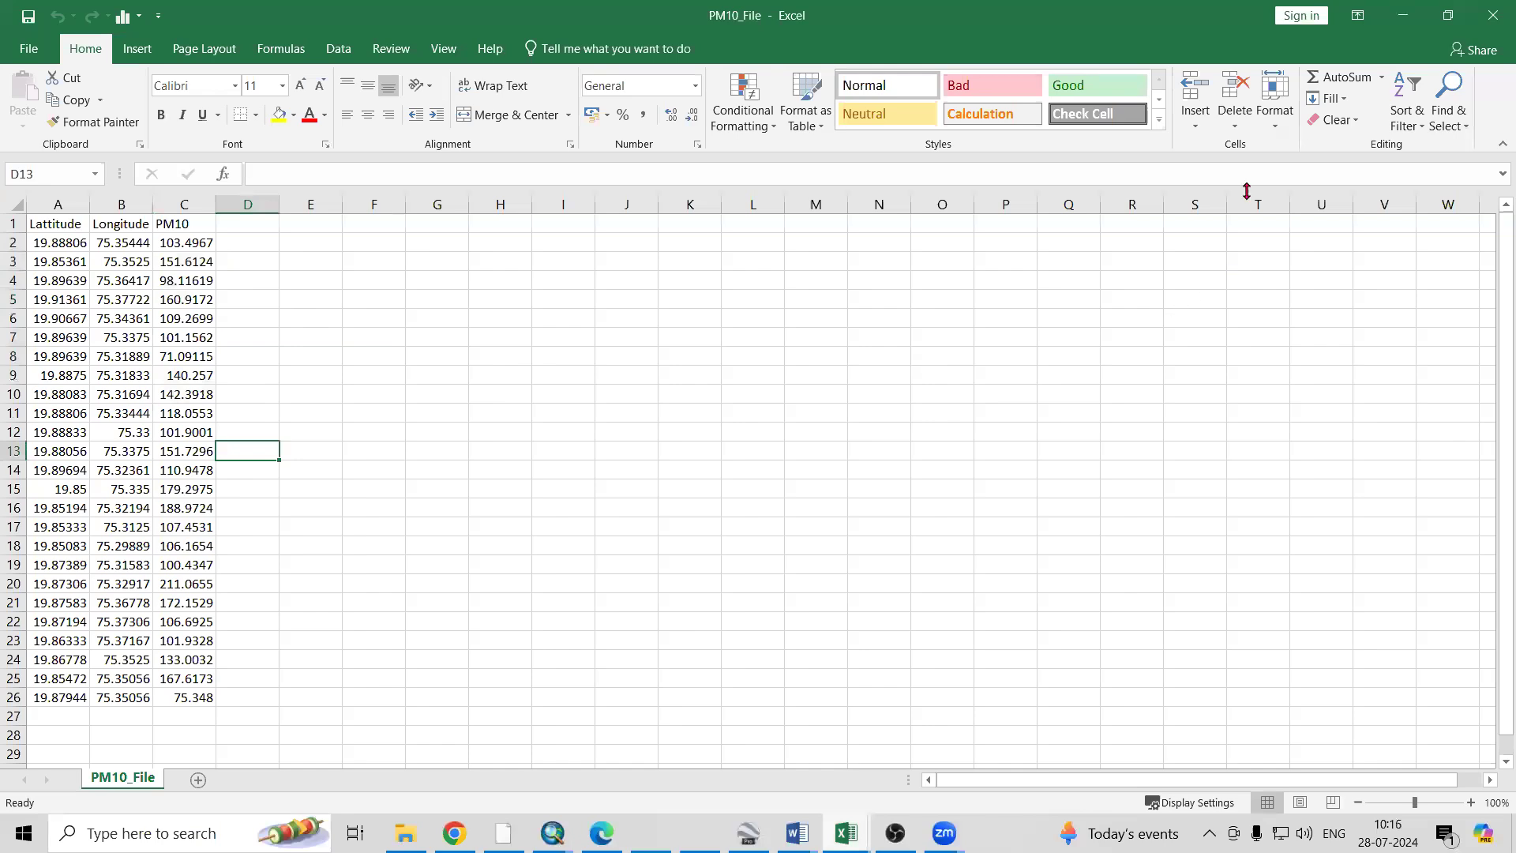
# Import the PM10_File table into the script as the variable table
pyautogui.click(1403, 15)
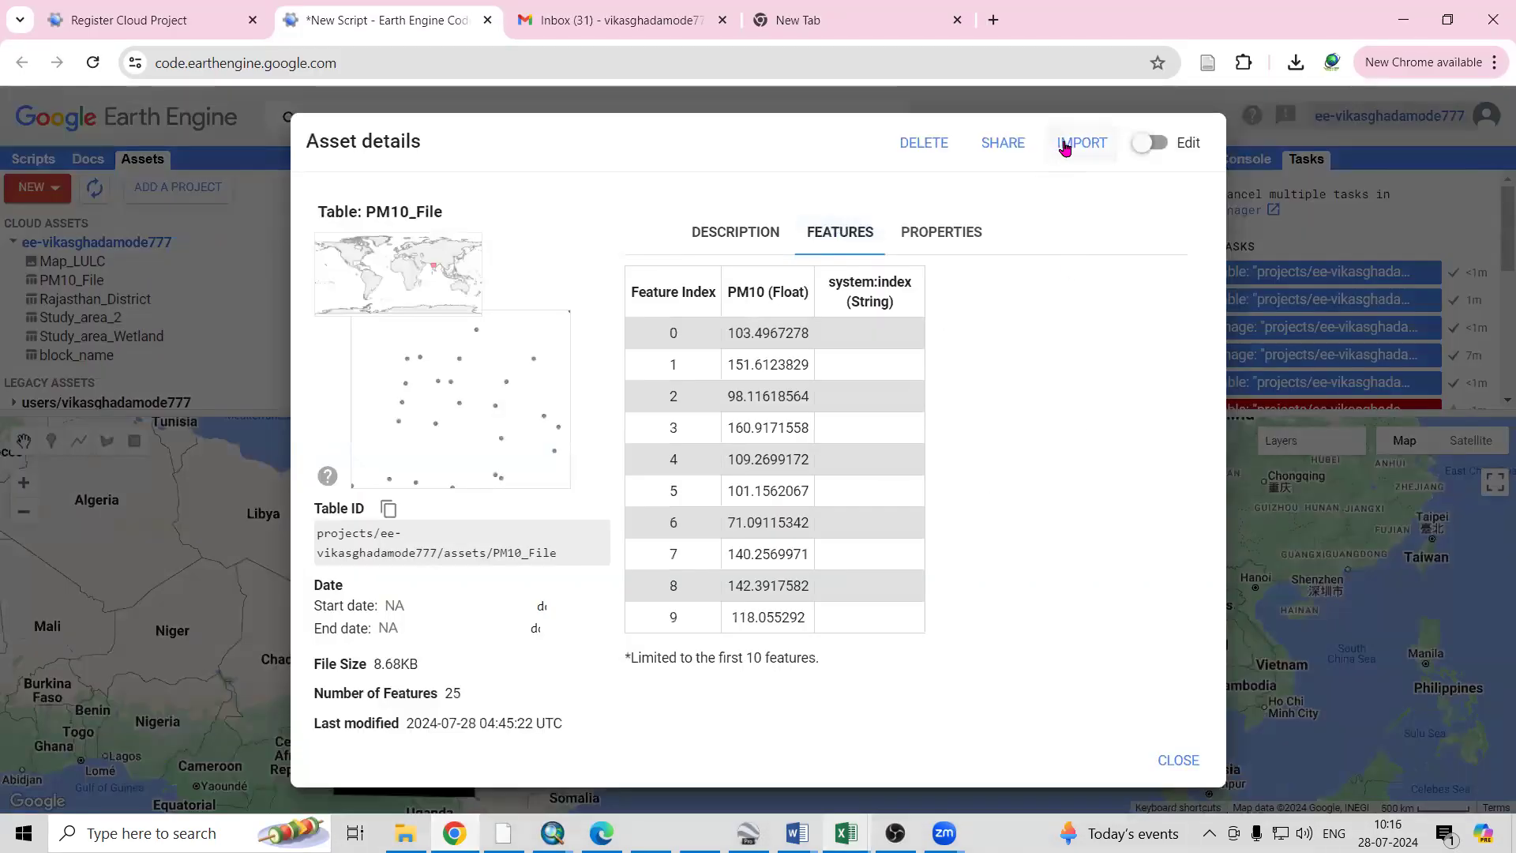
pyautogui.click(1064, 148)
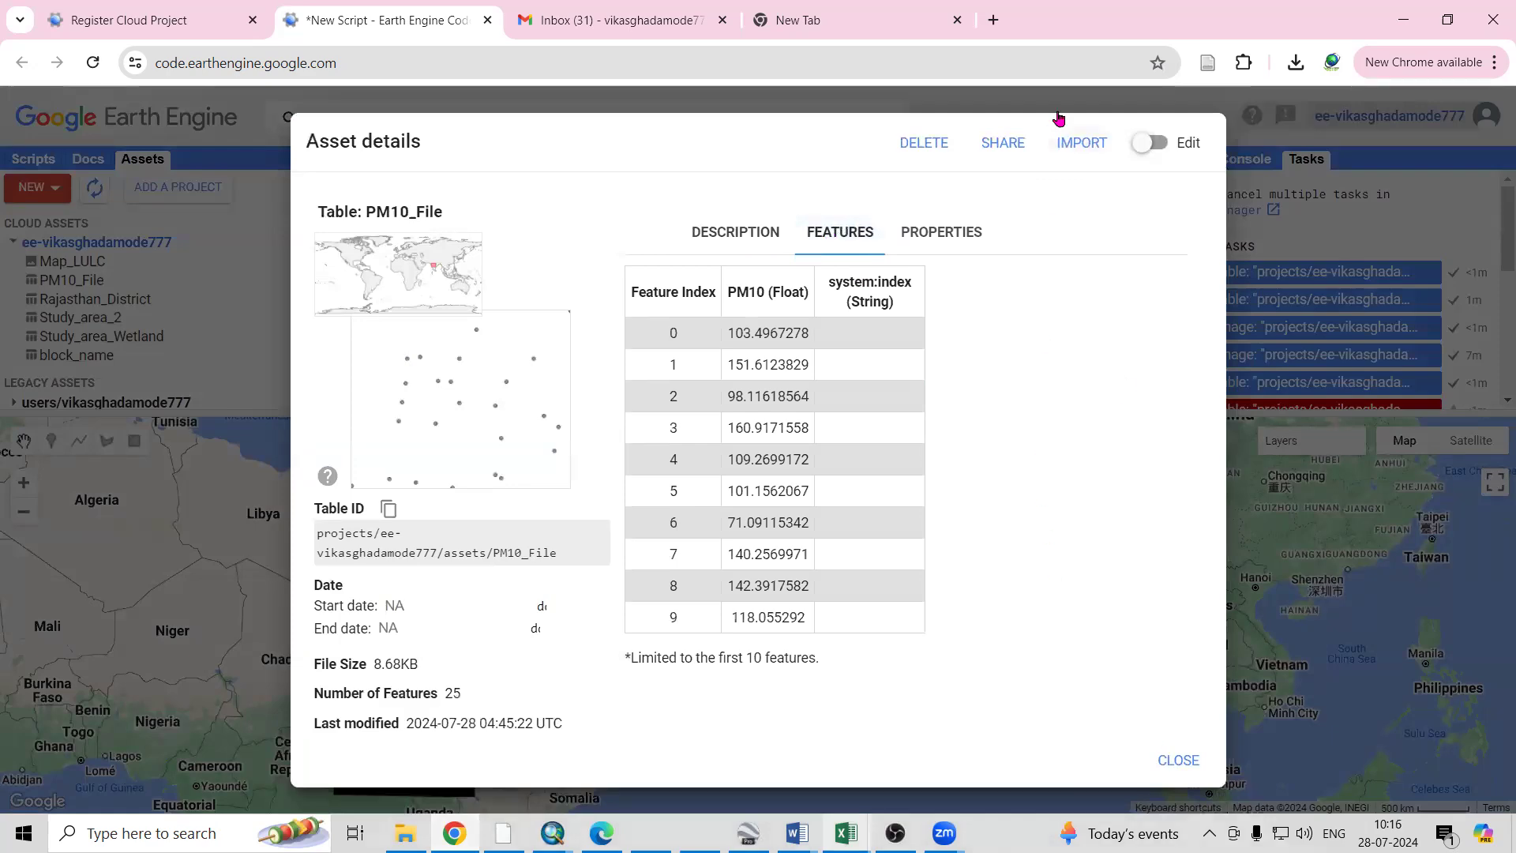
pyautogui.click(1078, 150)
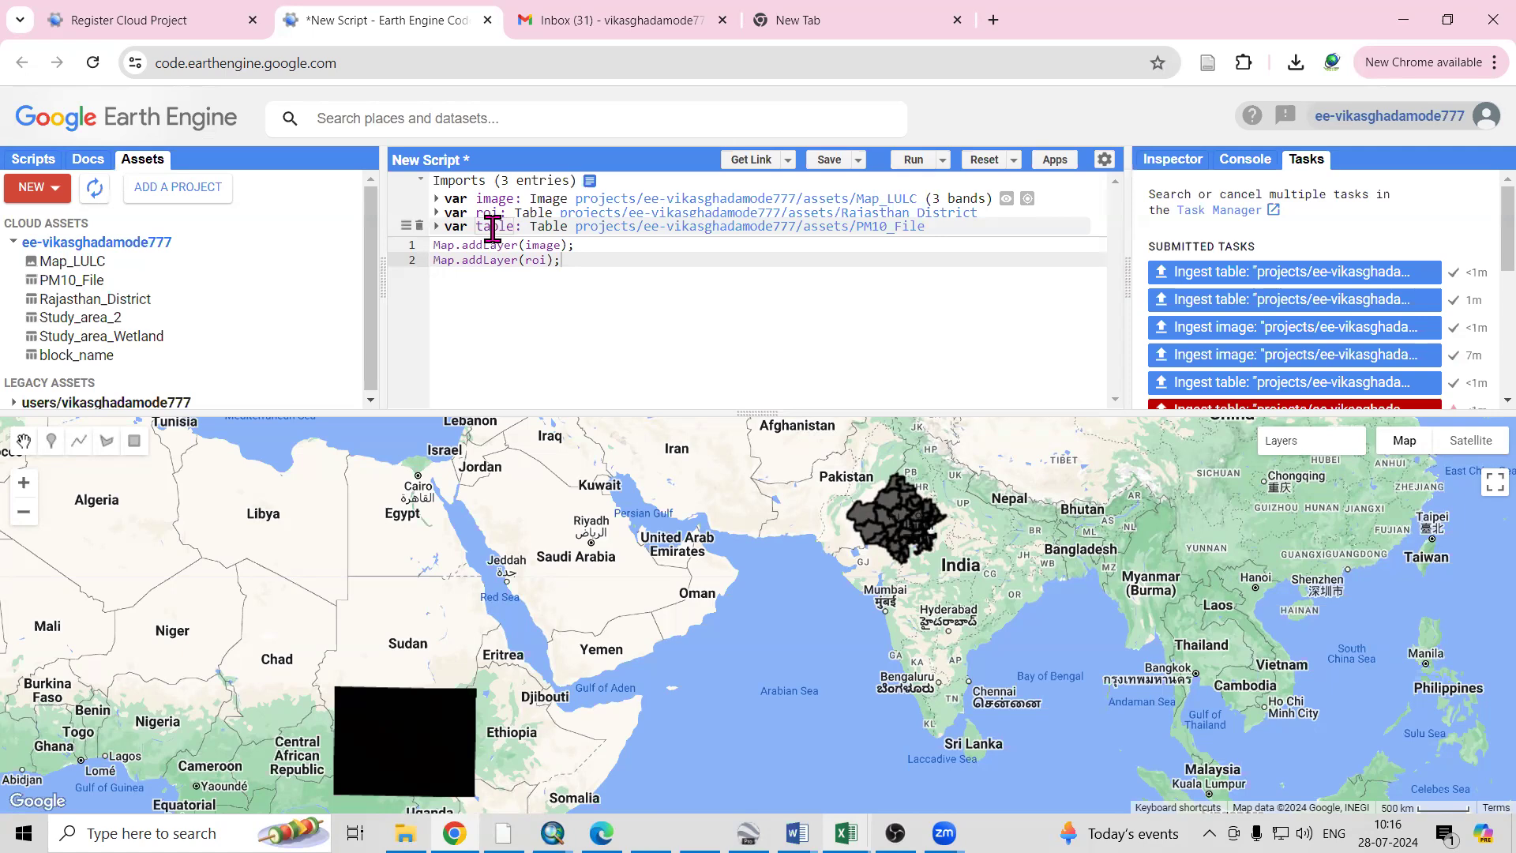
# Add a third script line Map.addLayer(table); below the two existing addLayer lines
pyautogui.press('Return')
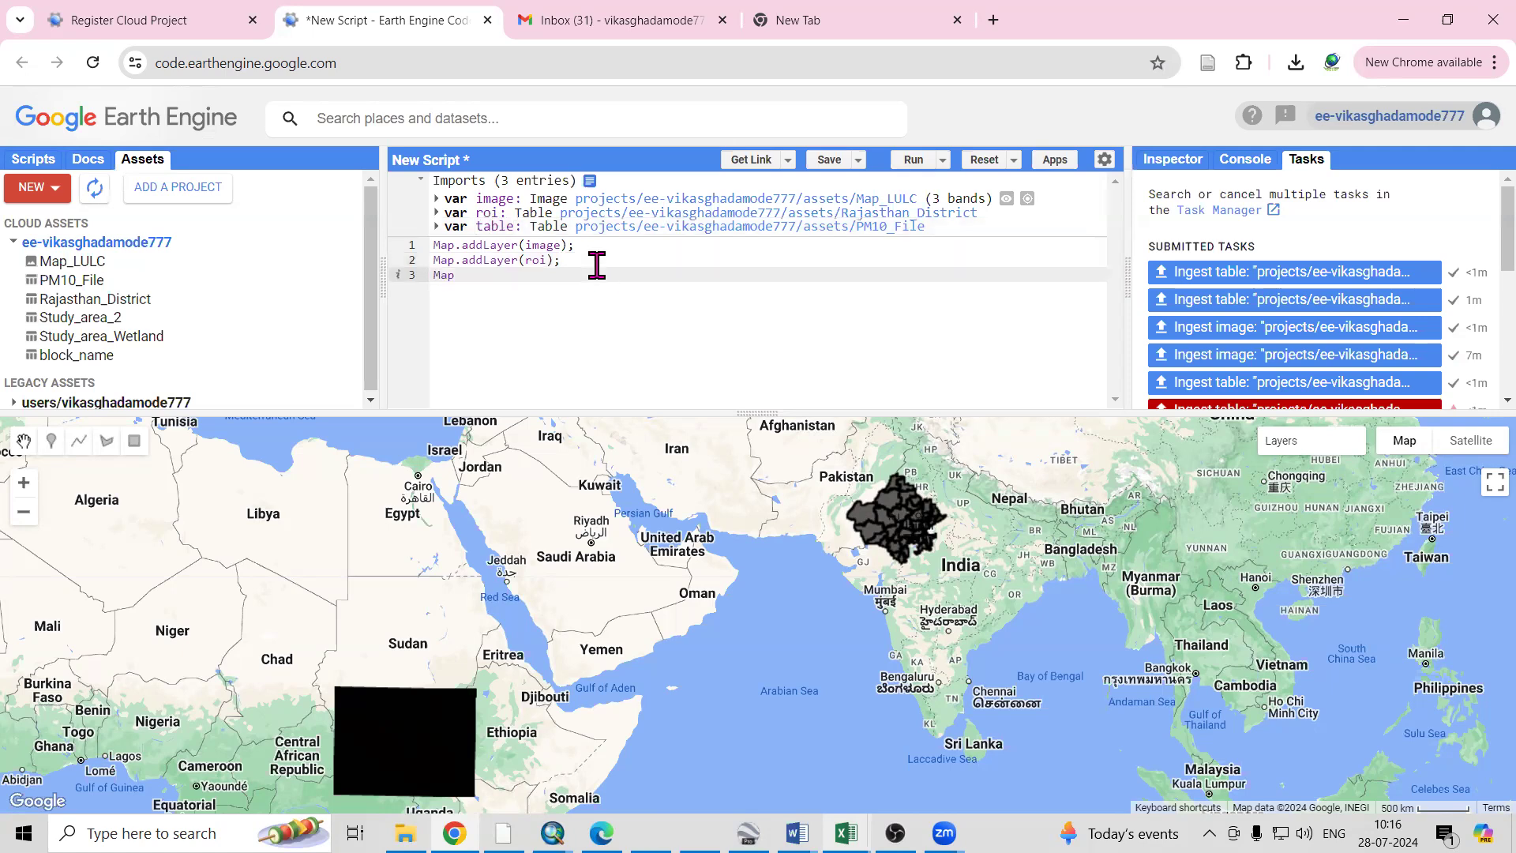
pyautogui.write('.addLaye')
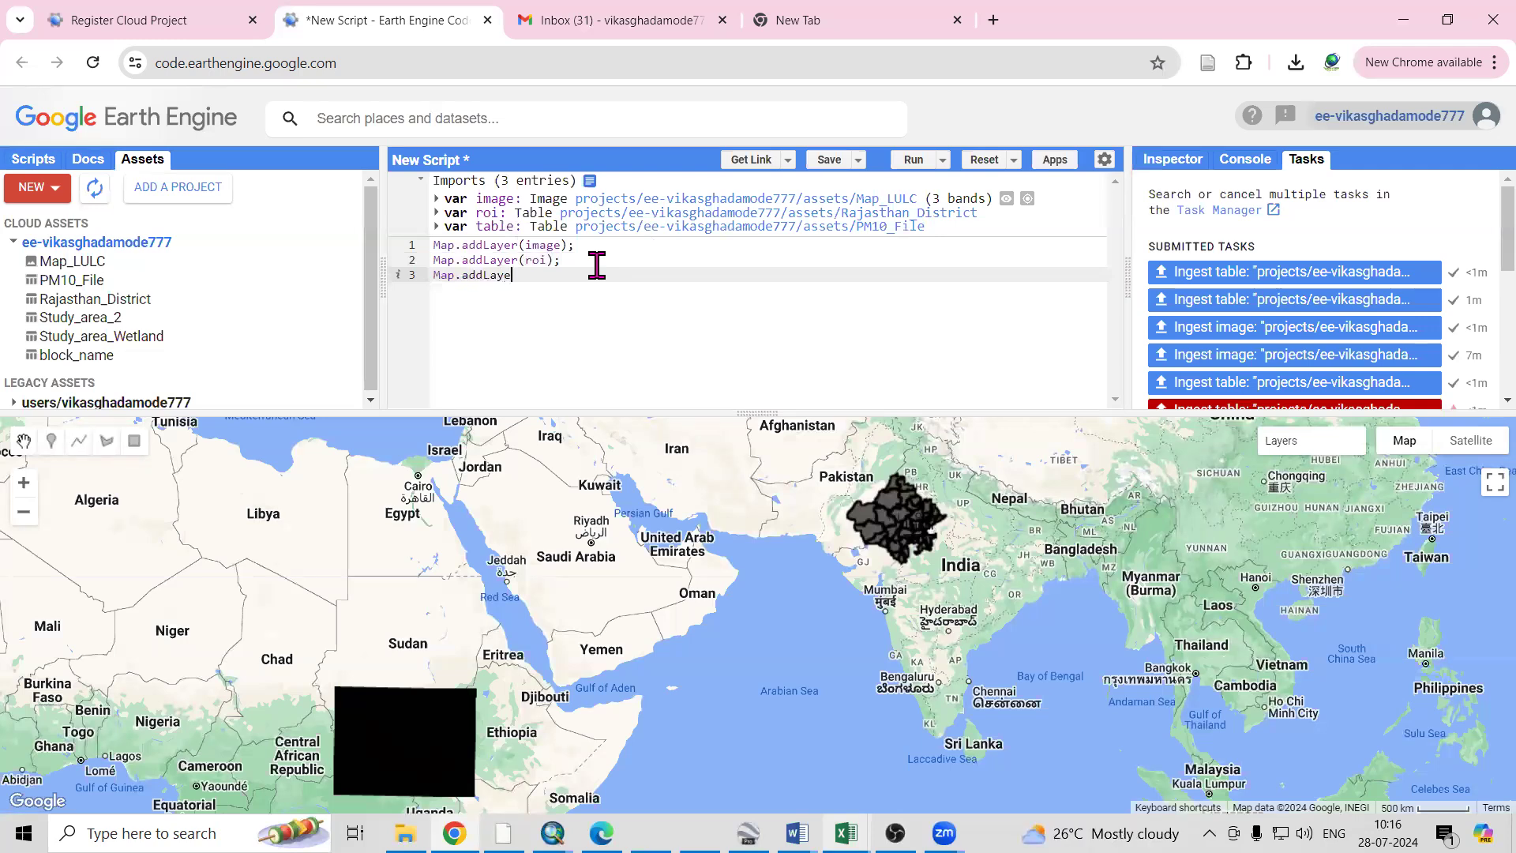
pyautogui.write('r(table);')
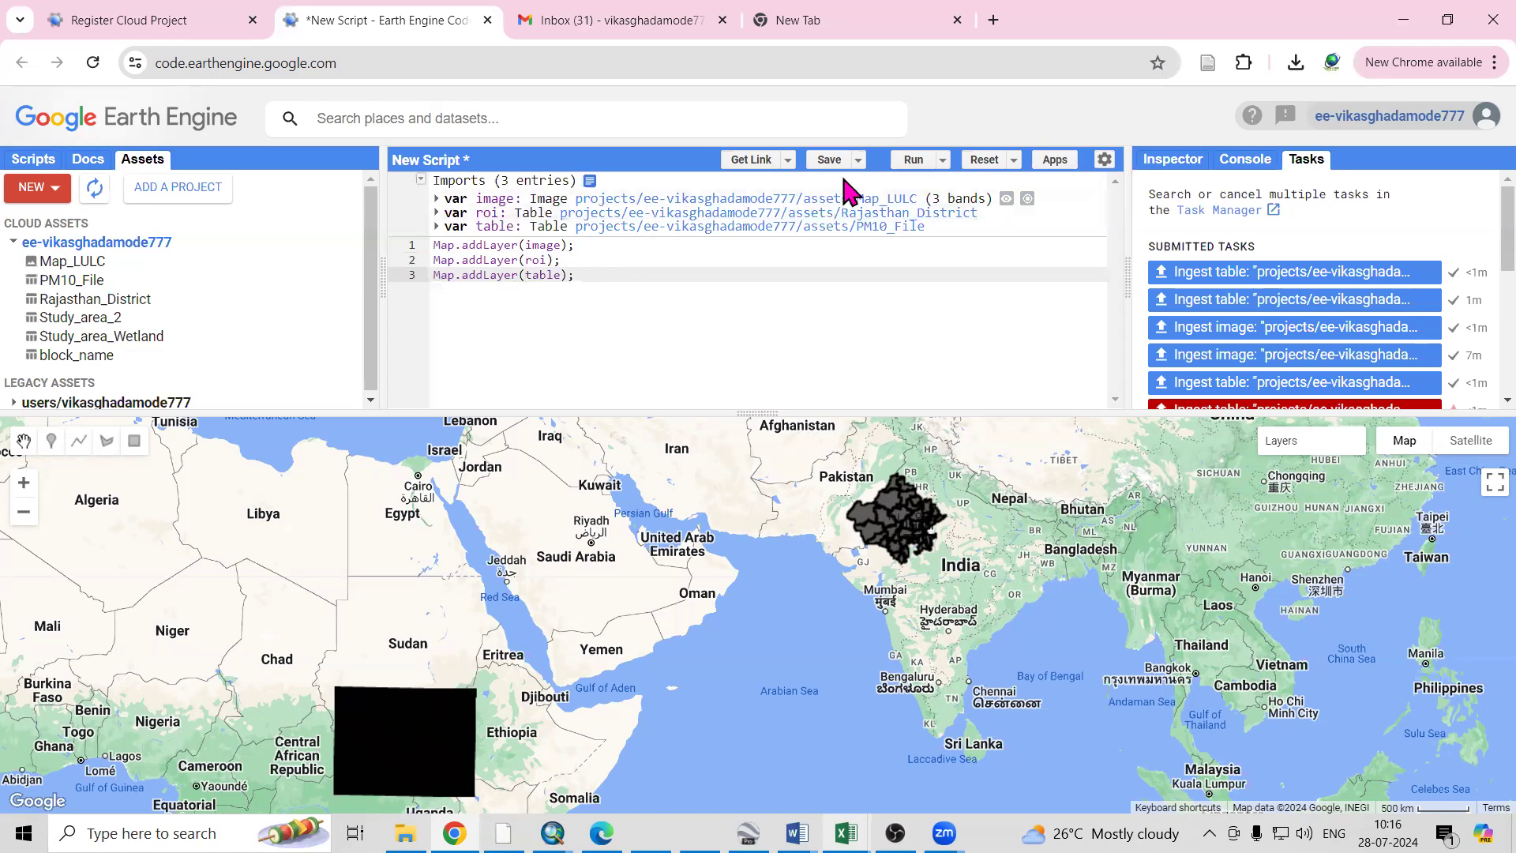
# Run the script and zoom into Aurangabad to show the 25 PM10 points as Layer 3
pyautogui.click(916, 164)
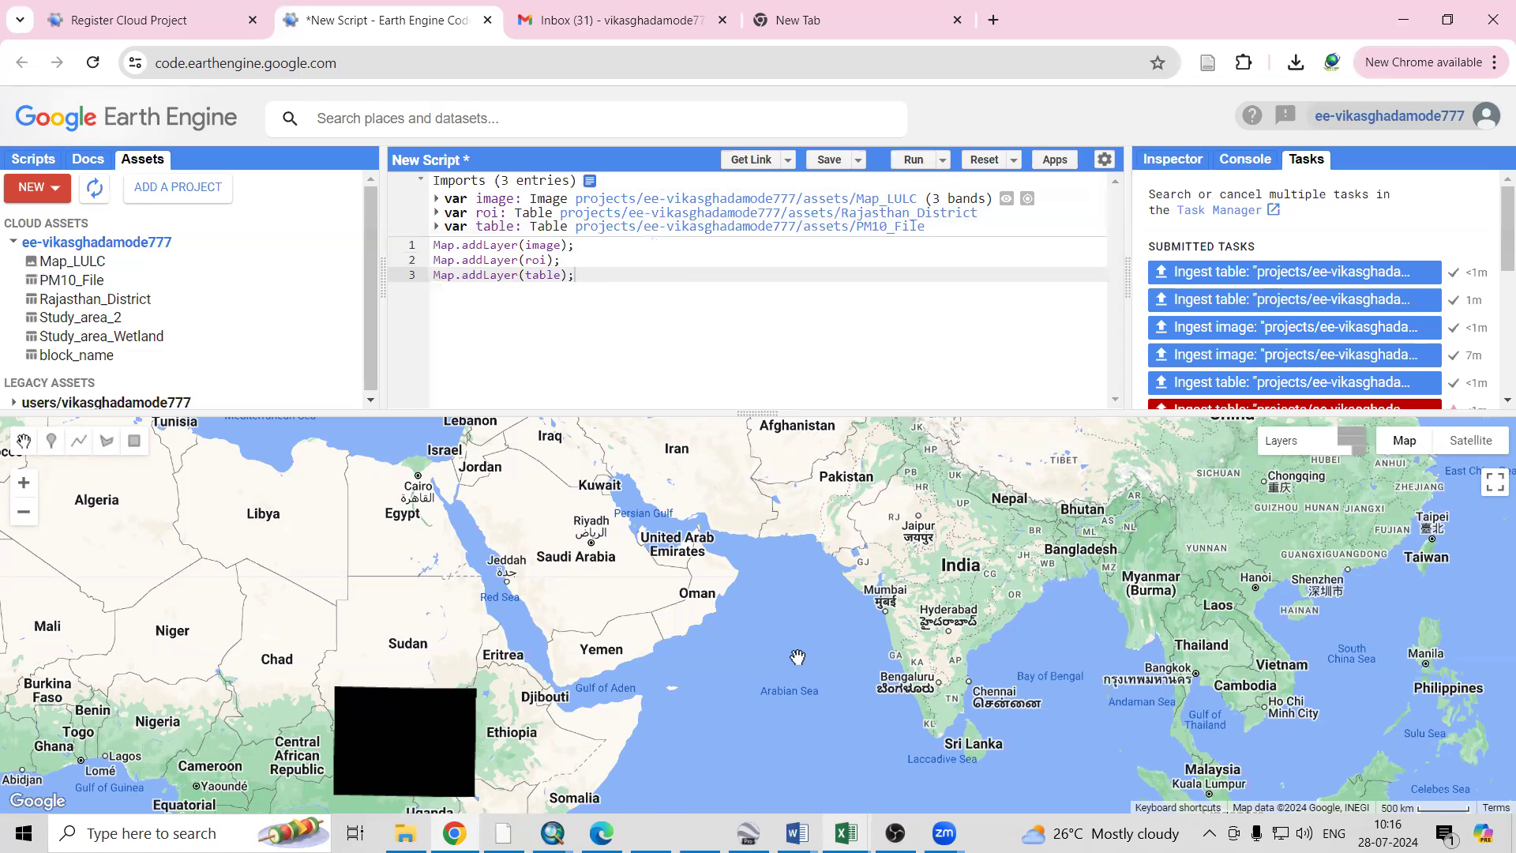
pyautogui.scroll(1, 917, 601)
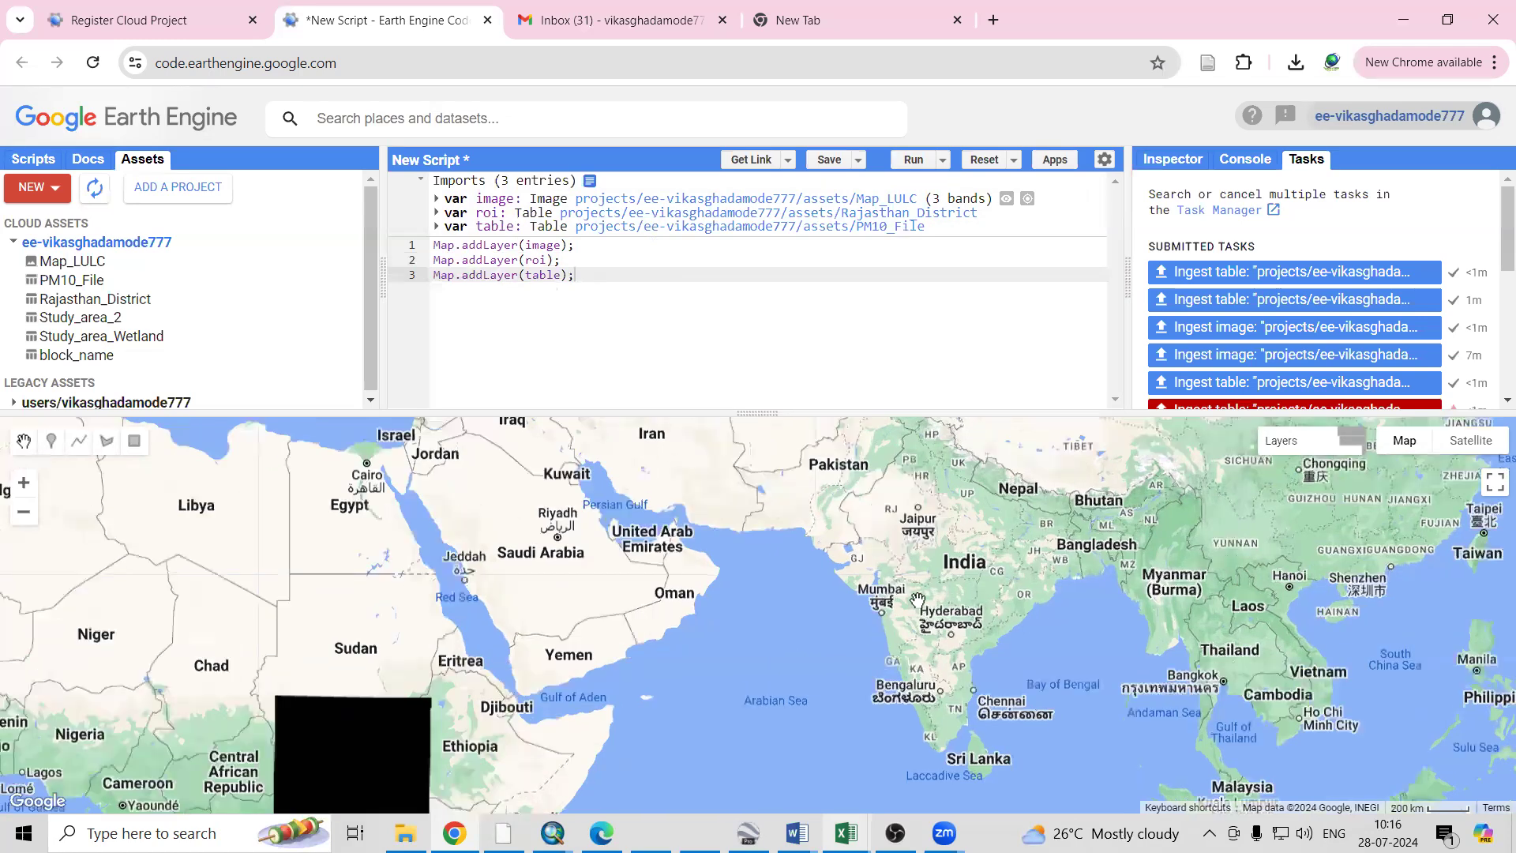
pyautogui.scroll(1, 917, 602)
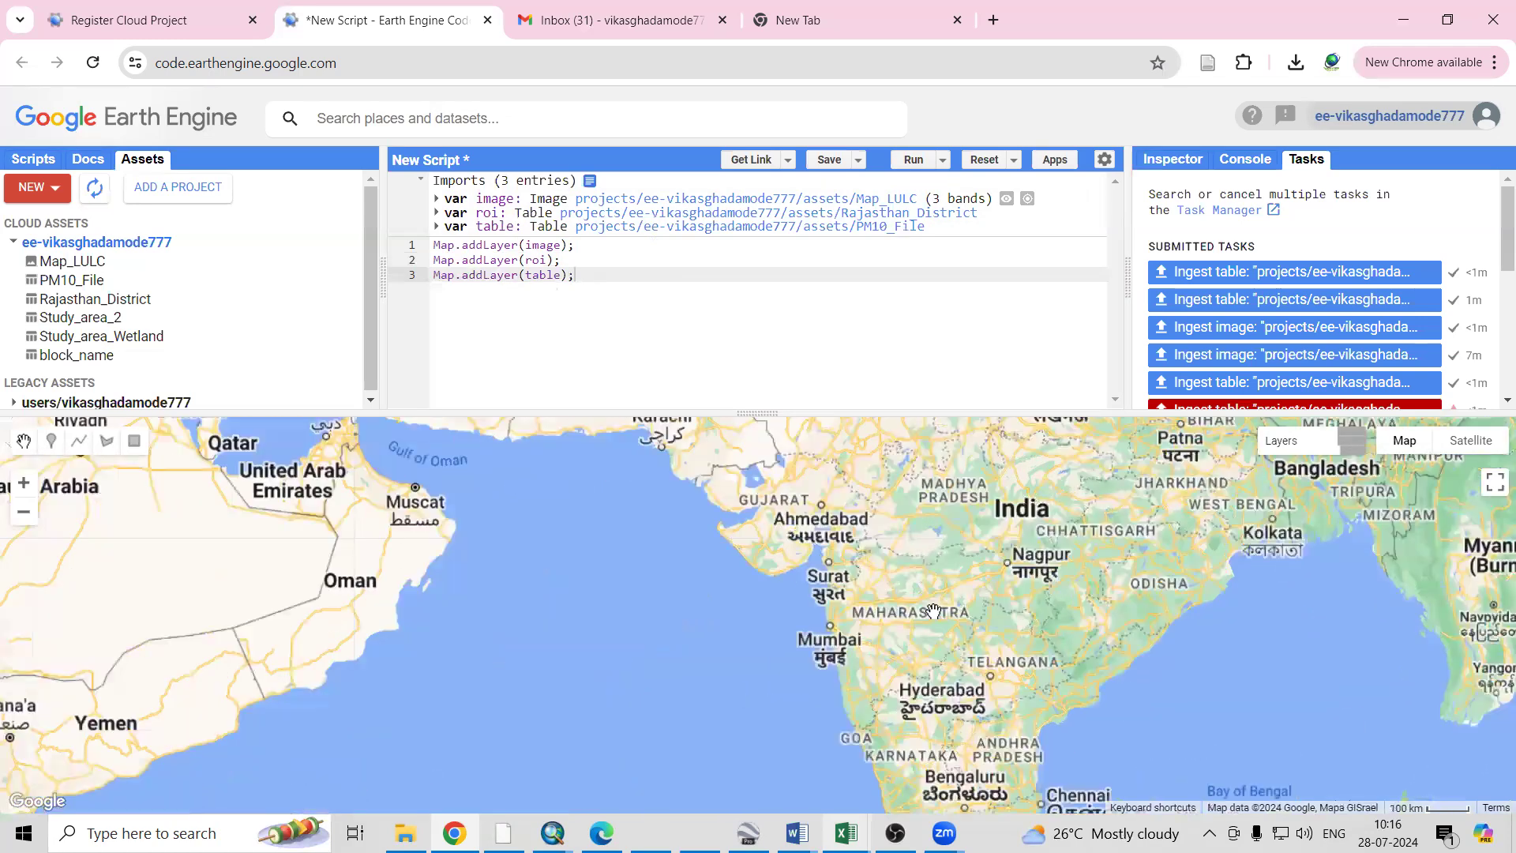
pyautogui.scroll(1, 910, 564)
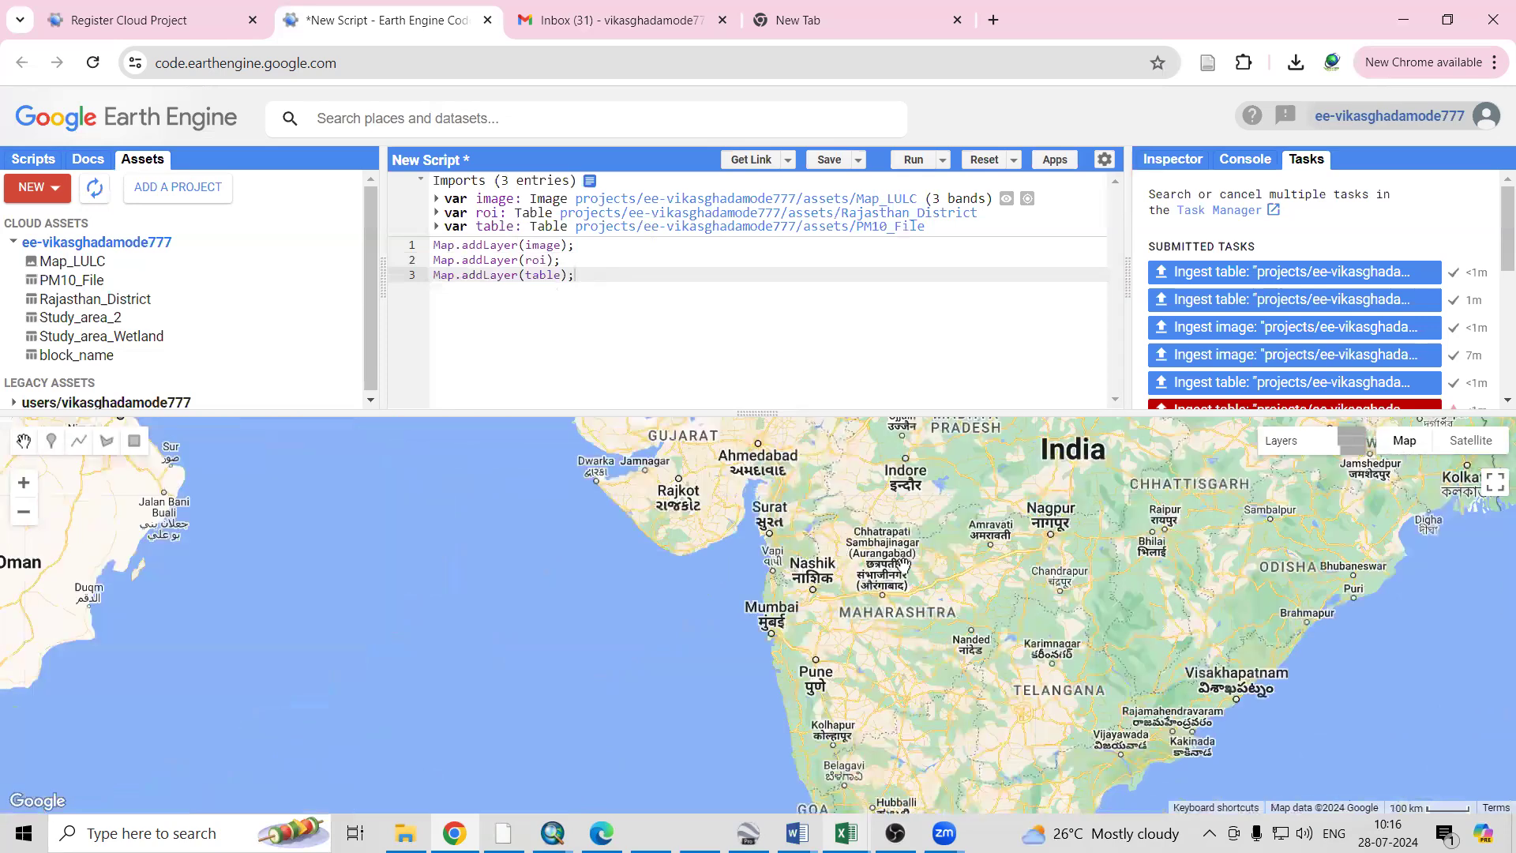
pyautogui.scroll(1, 882, 548)
pyautogui.scroll(1, 883, 549)
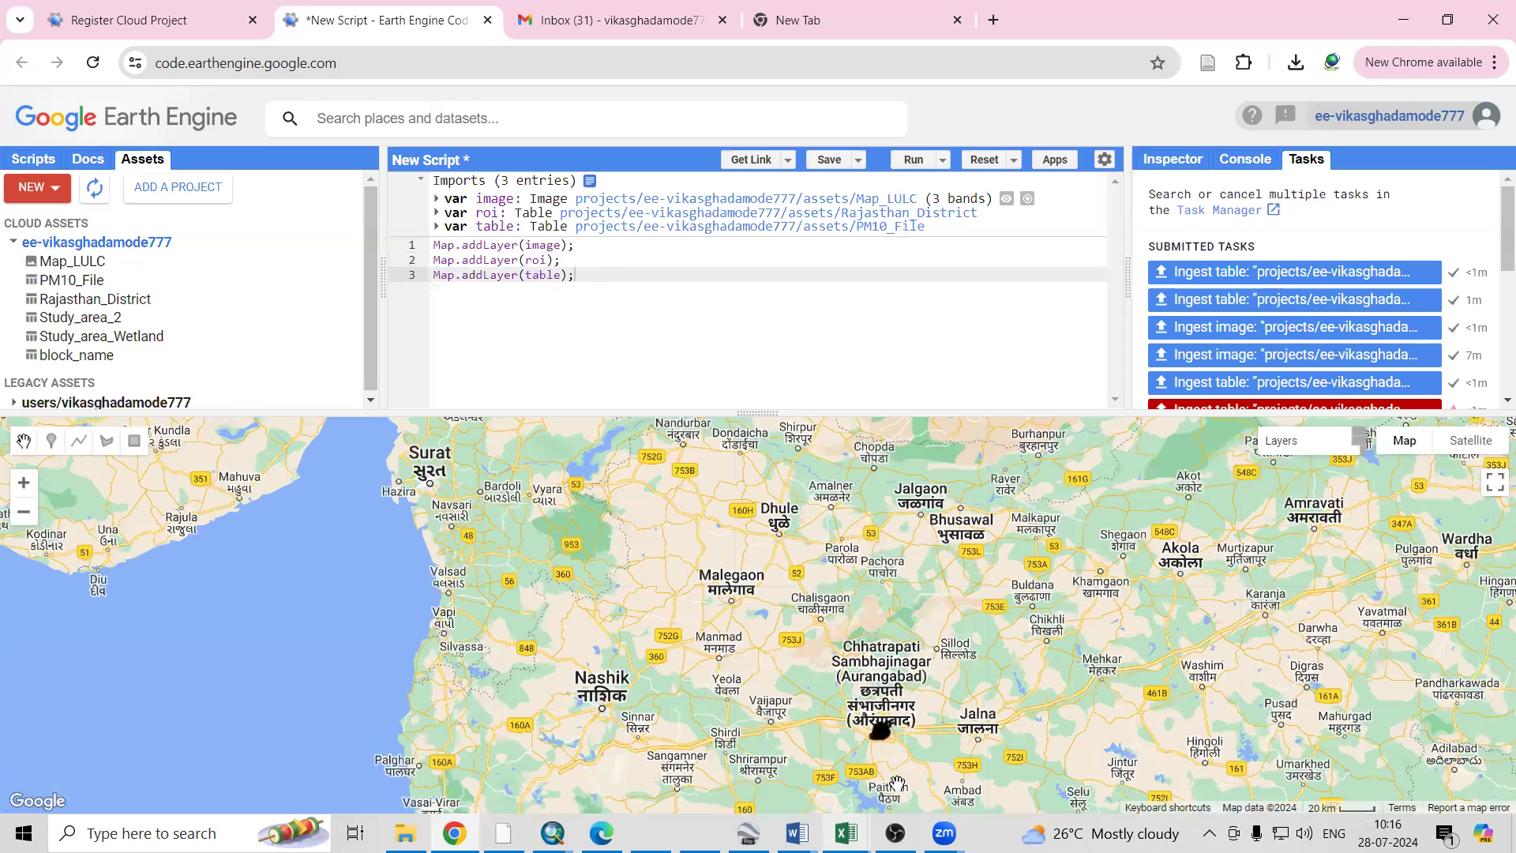
pyautogui.scroll(1, 880, 748)
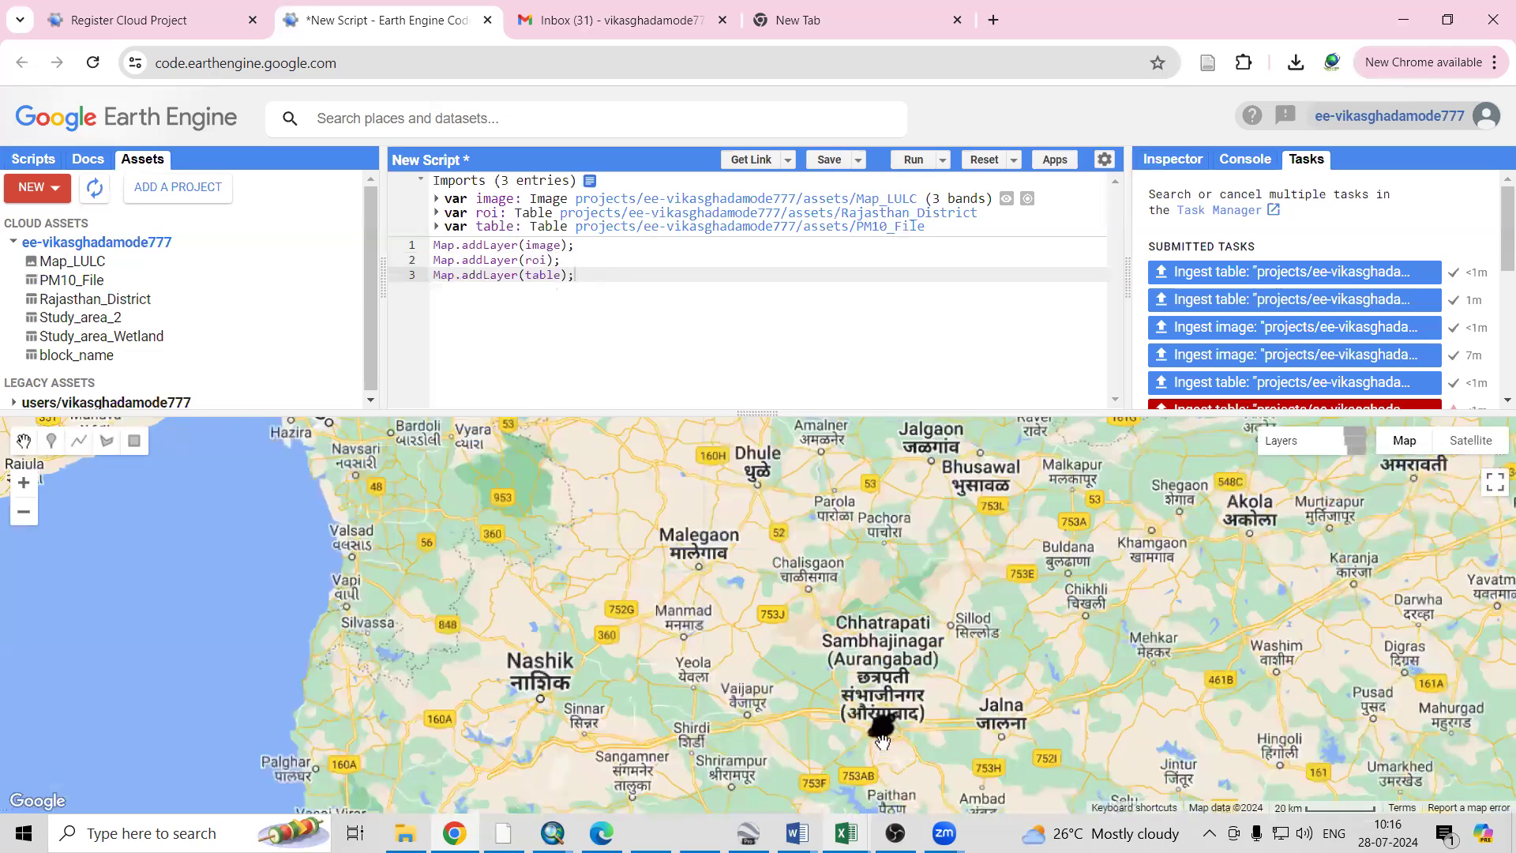
pyautogui.scroll(2, 927, 615)
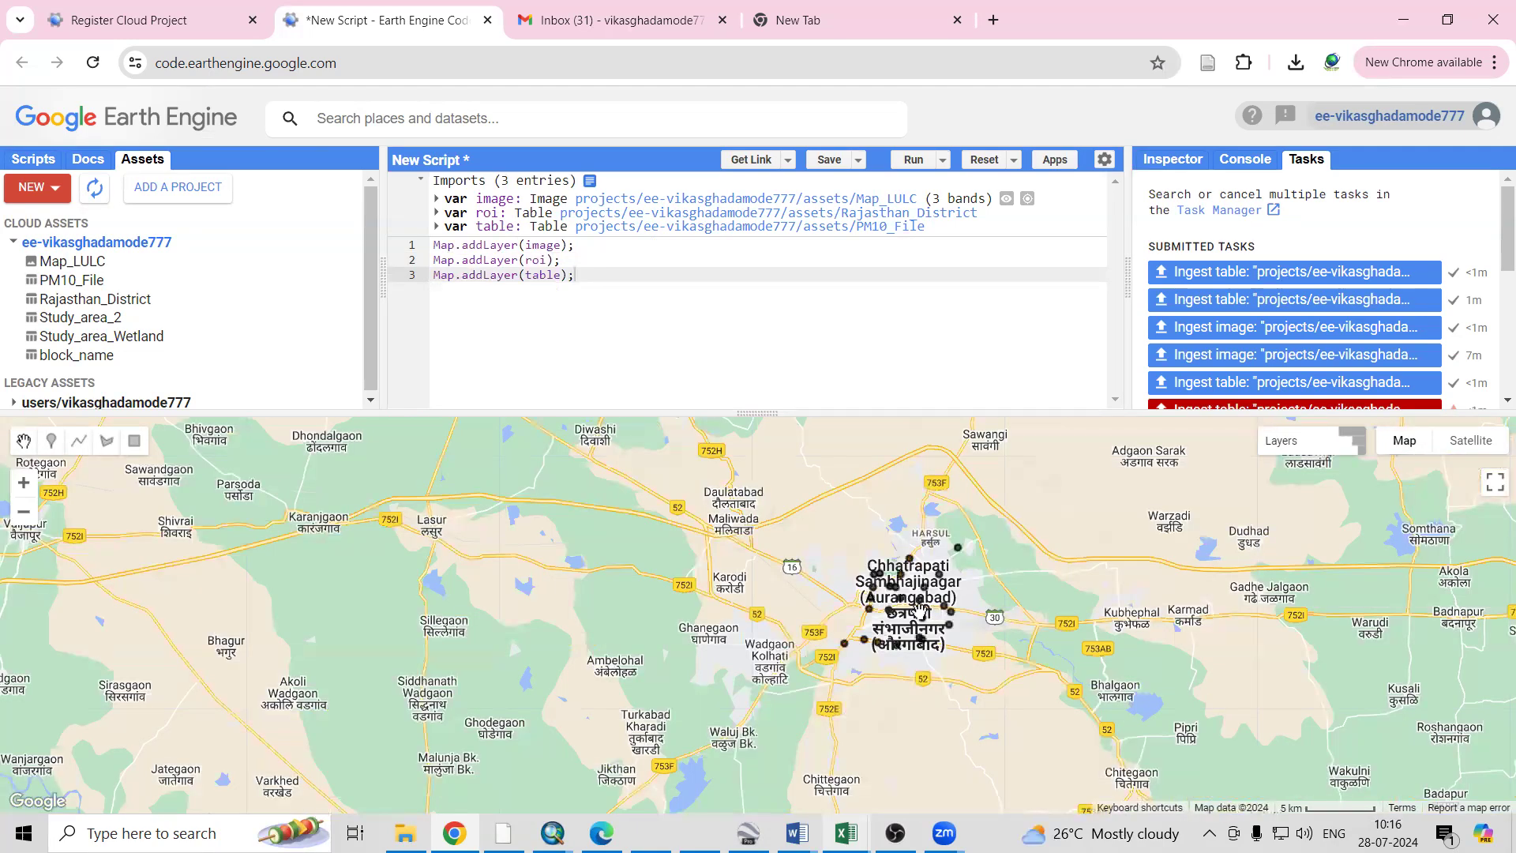
pyautogui.scroll(1, 921, 611)
pyautogui.scroll(1, 921, 609)
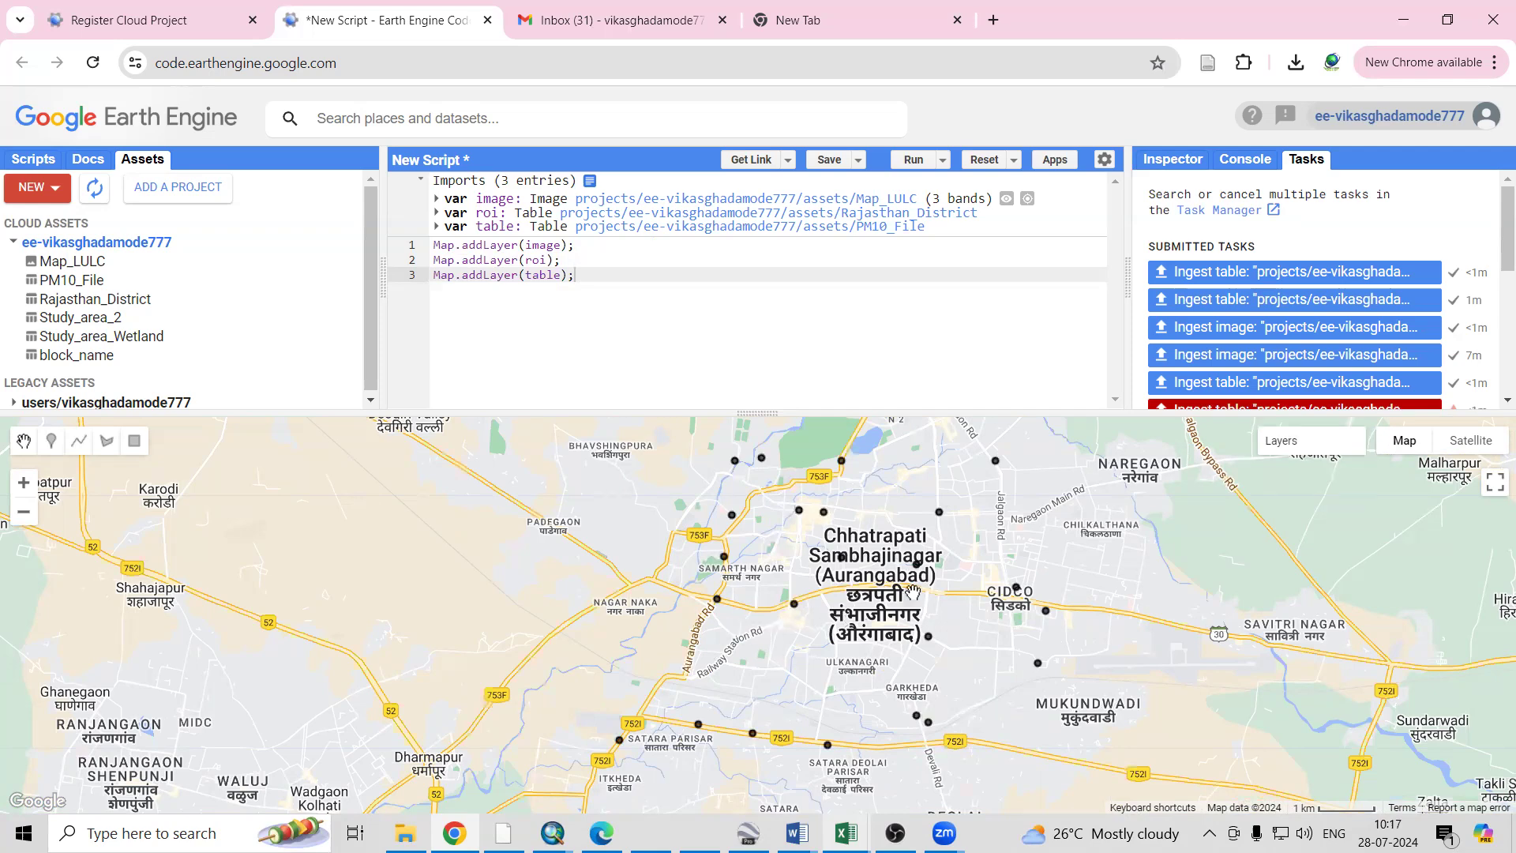
pyautogui.moveTo(1264, 450)
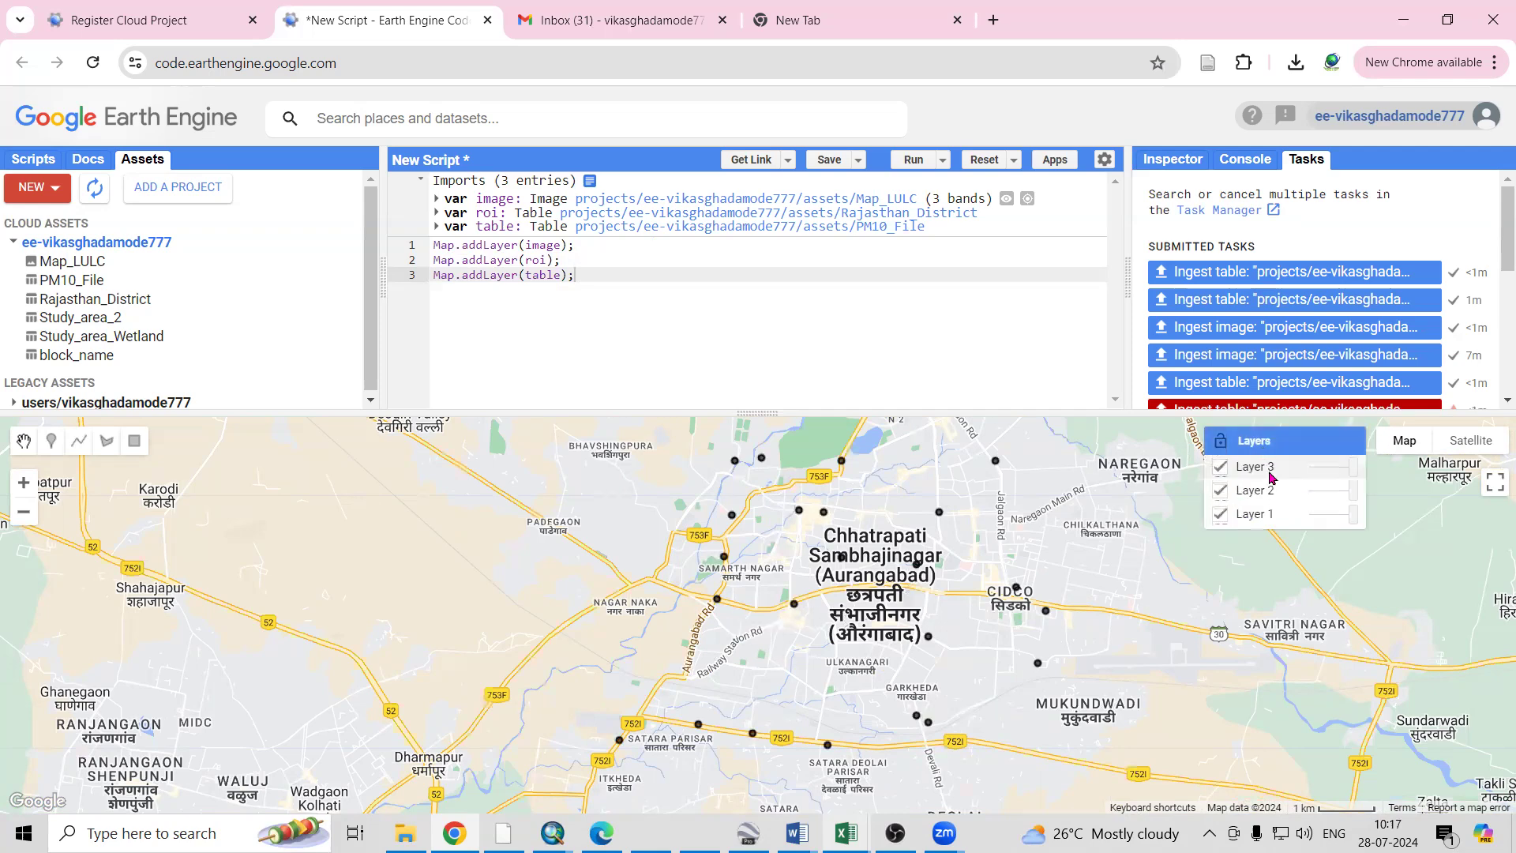